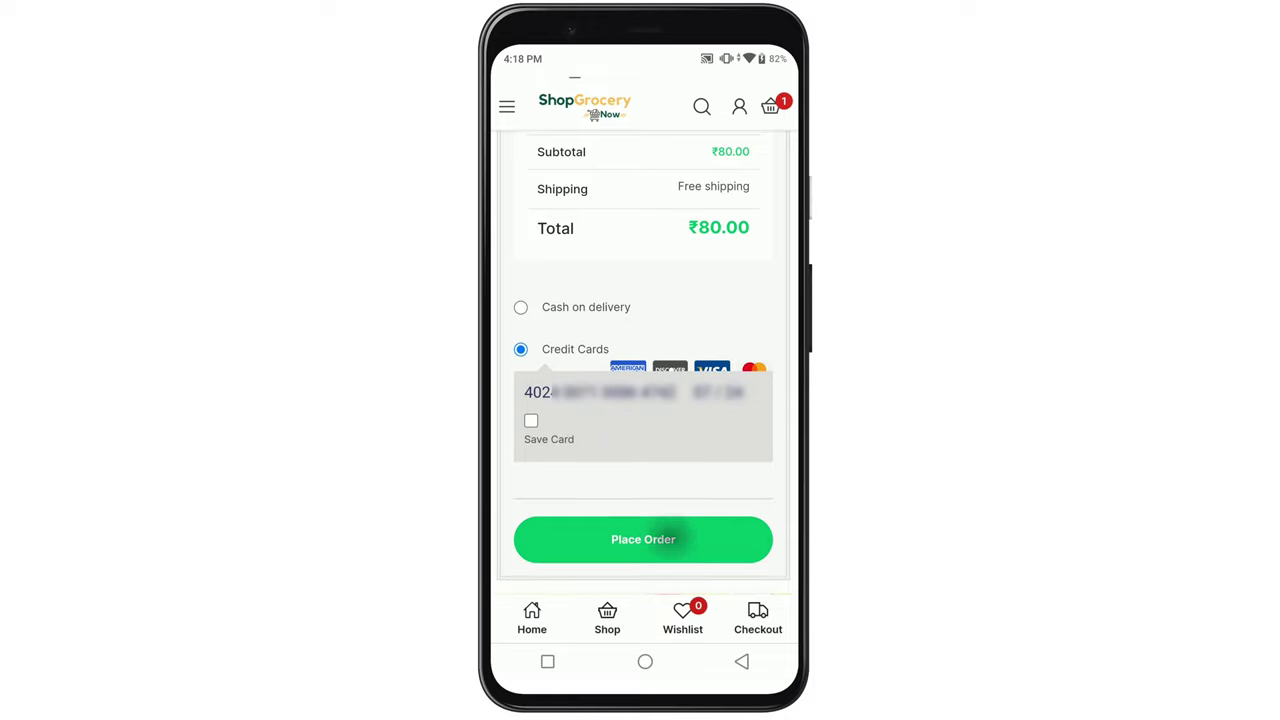
- Place the grocery order on the checkout page, paying by credit card
click(670, 539)
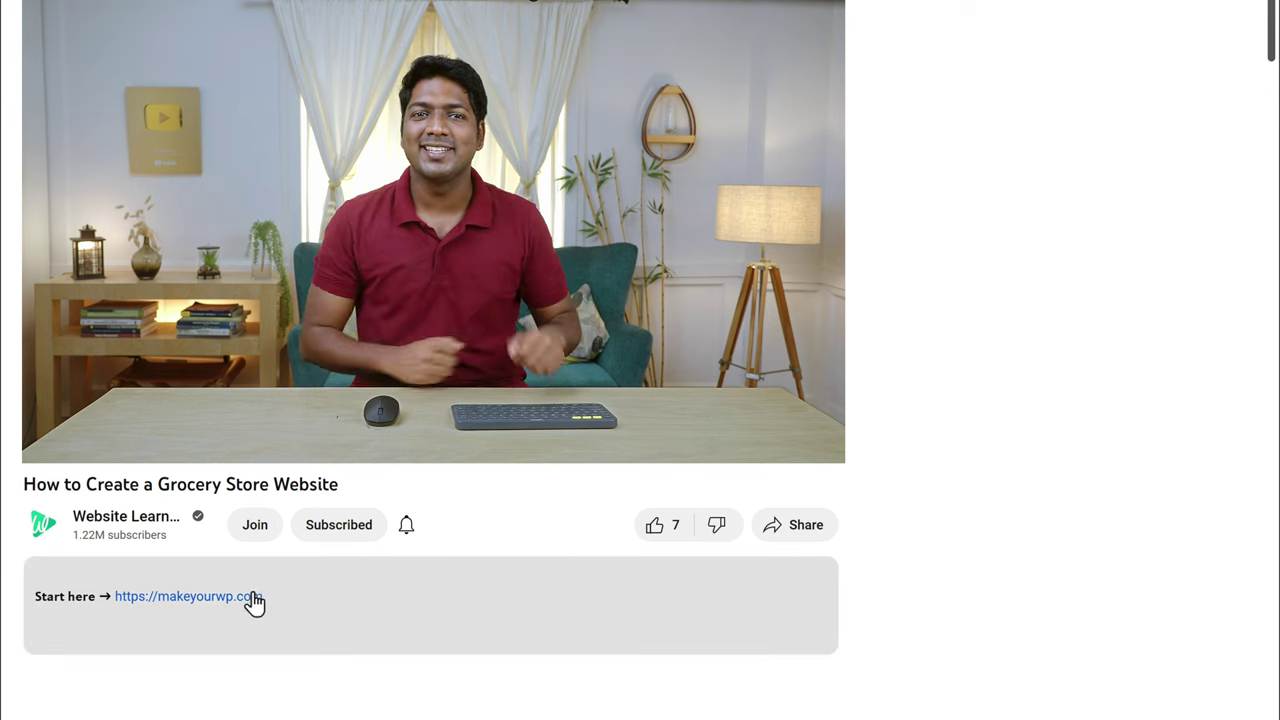
- Open the MakeYourWP Online Grocery Website demo and browse its Shop page
click(256, 597)
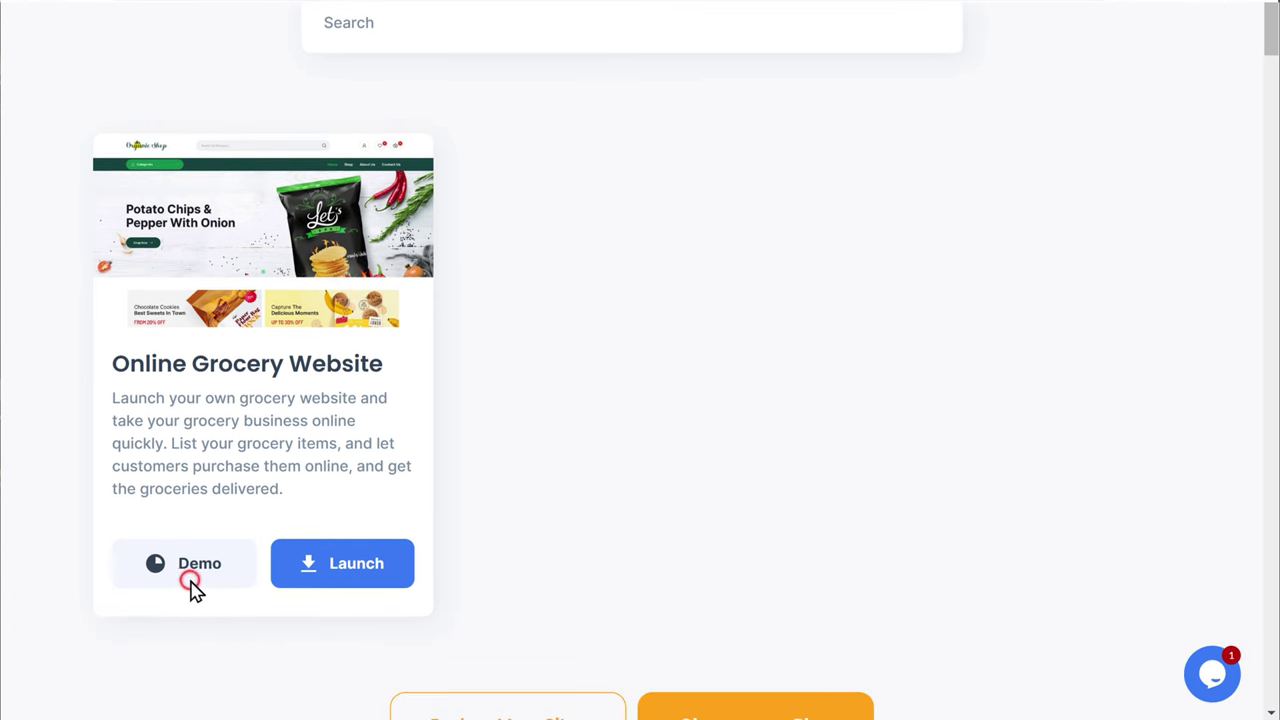
click(190, 563)
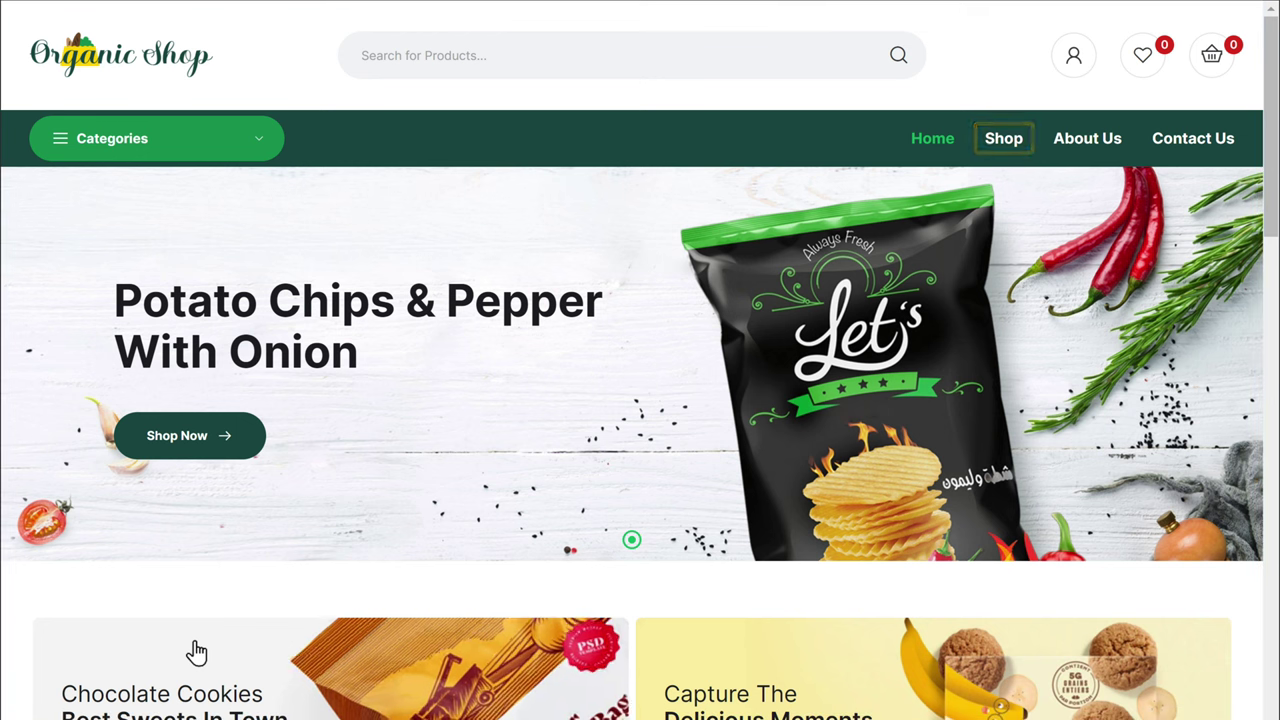
click(1003, 150)
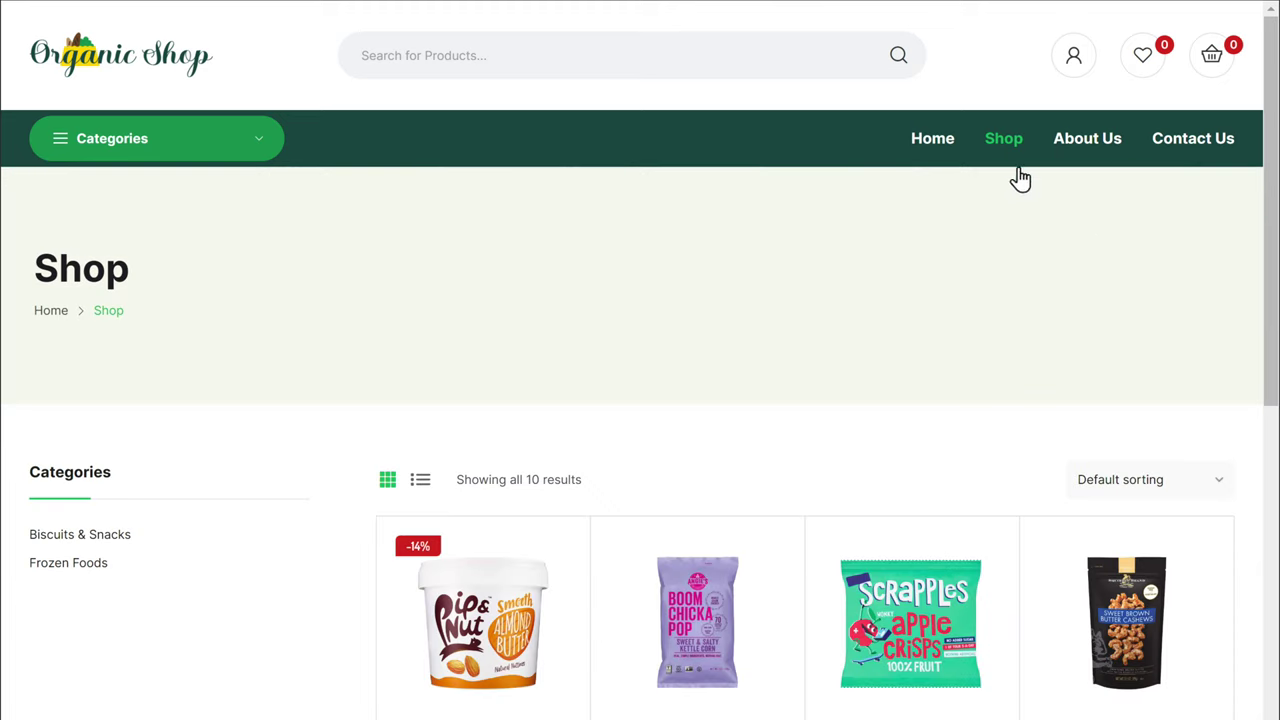
drag(1269, 354, 1272, 418)
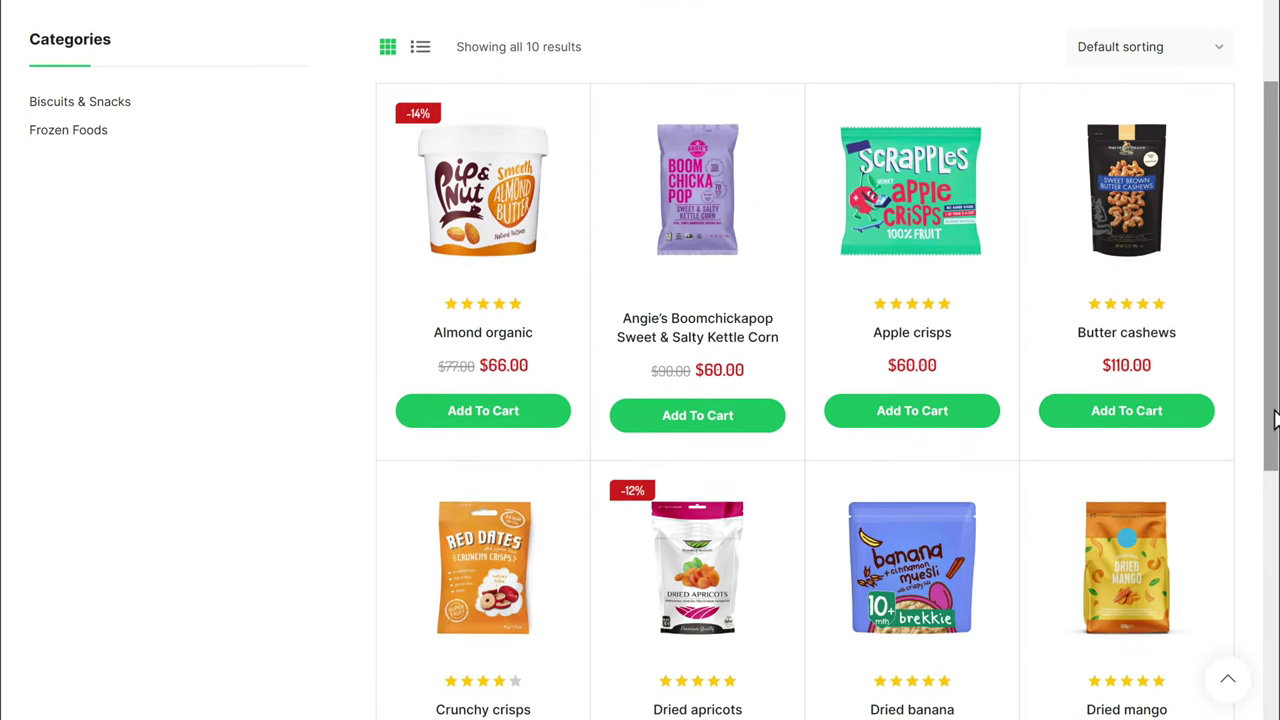
- View the Butter cashews product at phone width, then start launching the site
click(1131, 257)
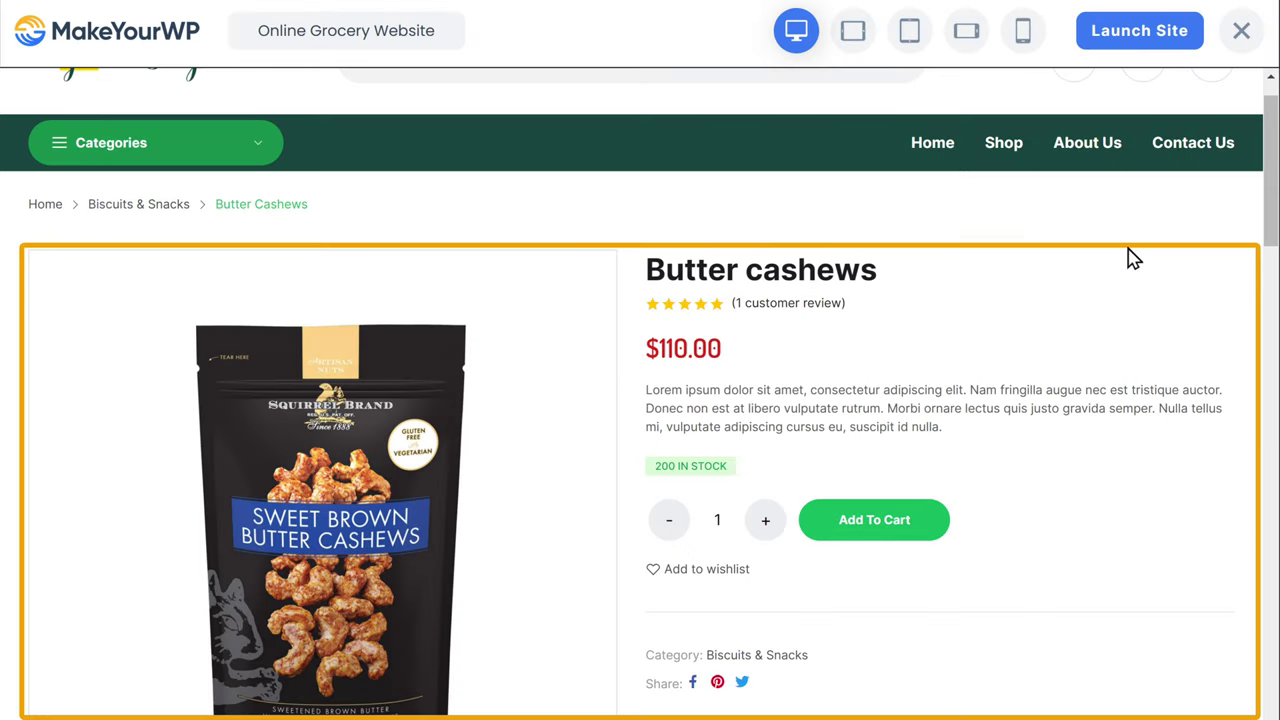
click(1020, 50)
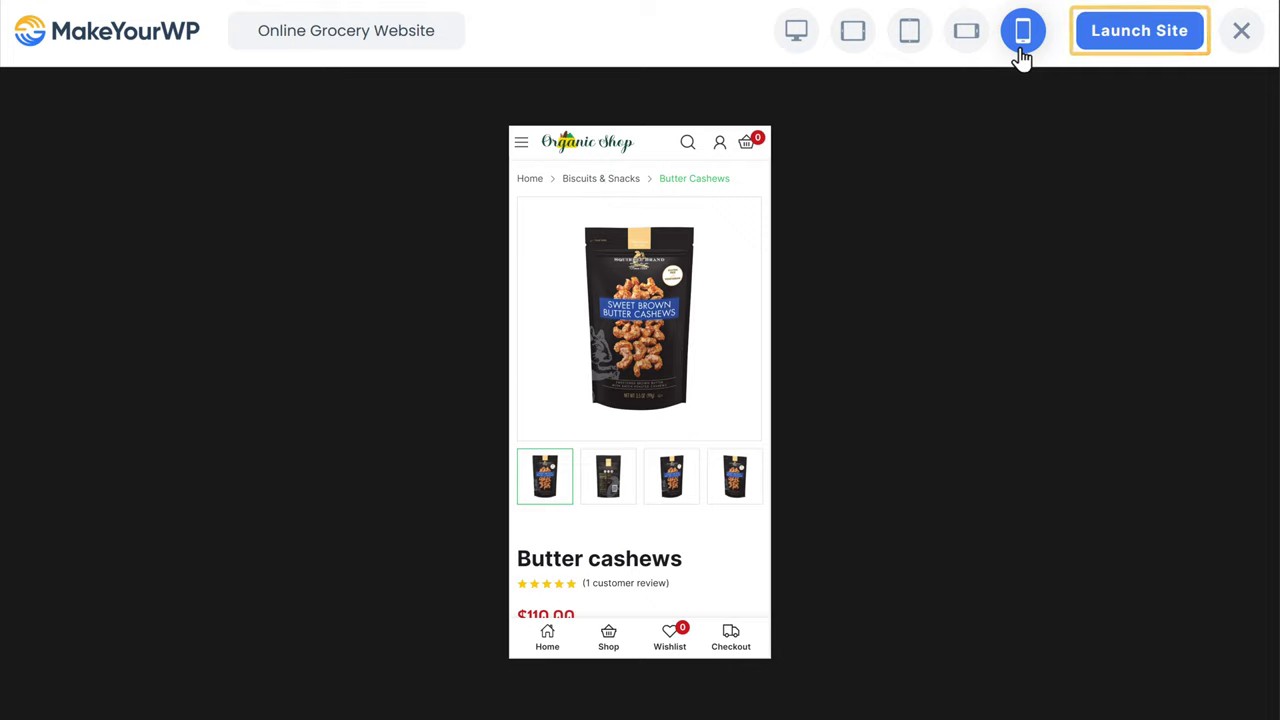
click(1140, 31)
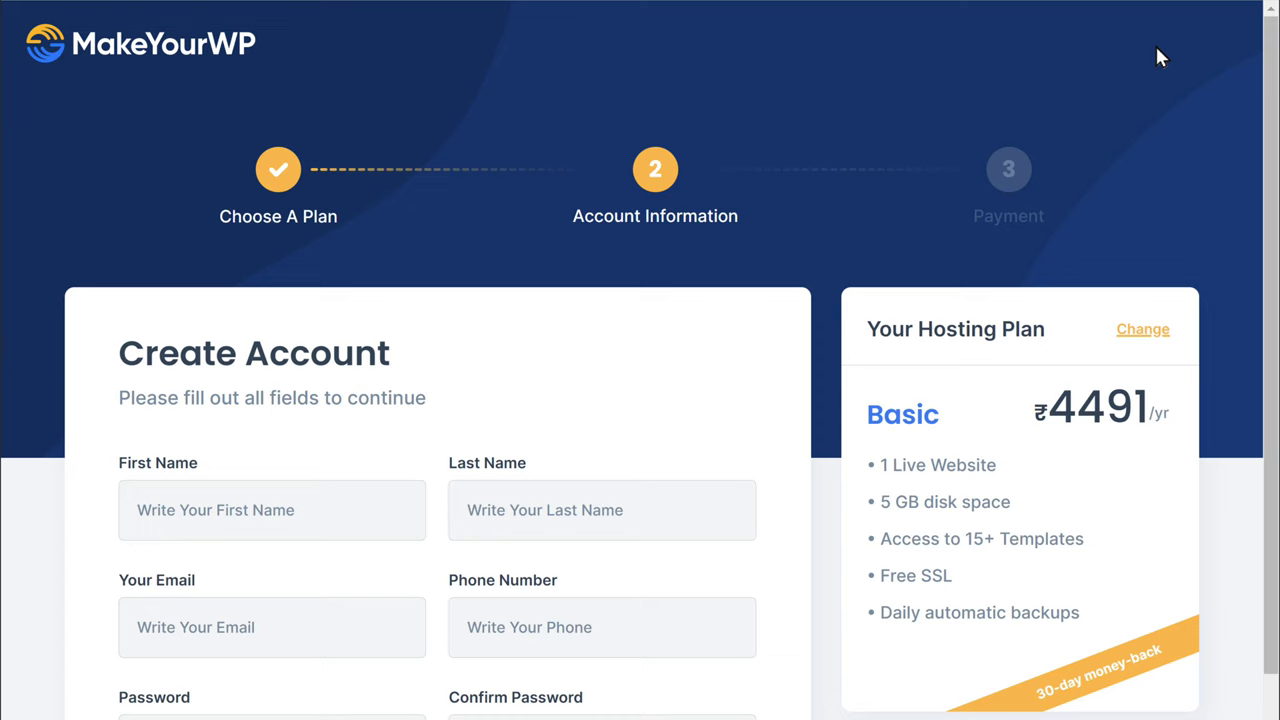
- Enter account and billing details and order the Basic plan by card for ₹5,299
scroll(1157, 51, down, 2)
scroll(640, 360, down, 1)
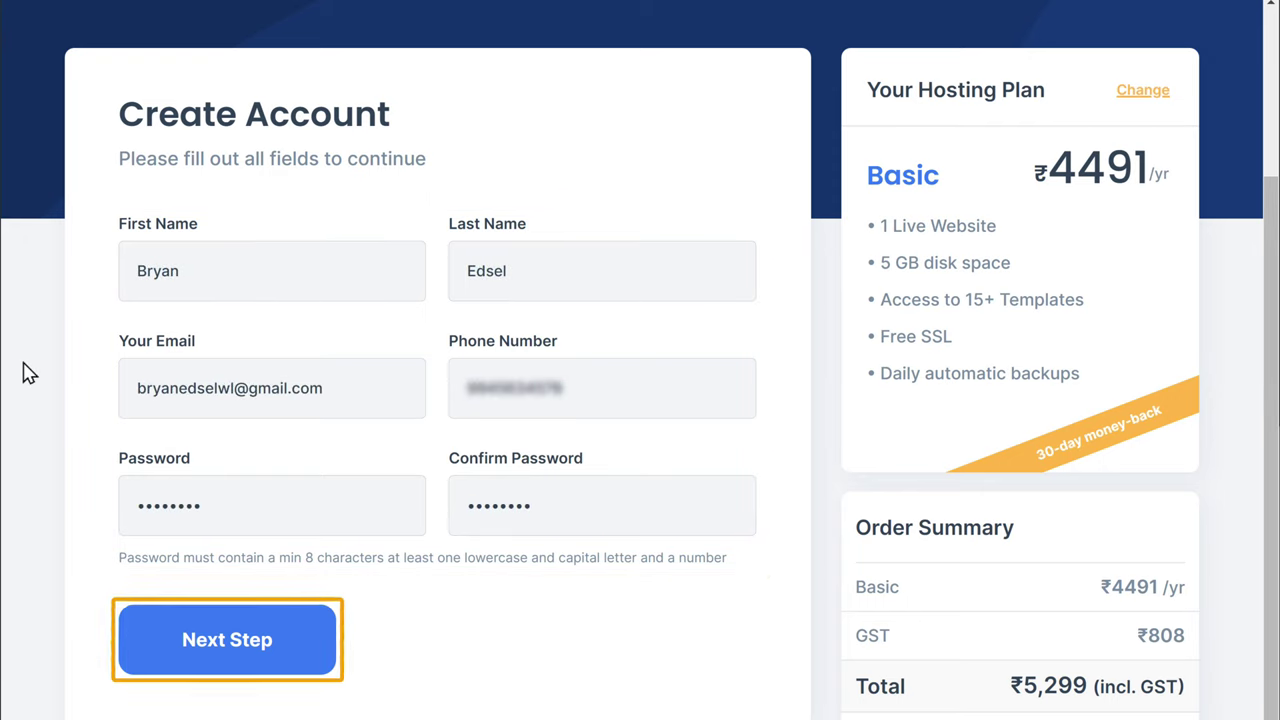
click(195, 665)
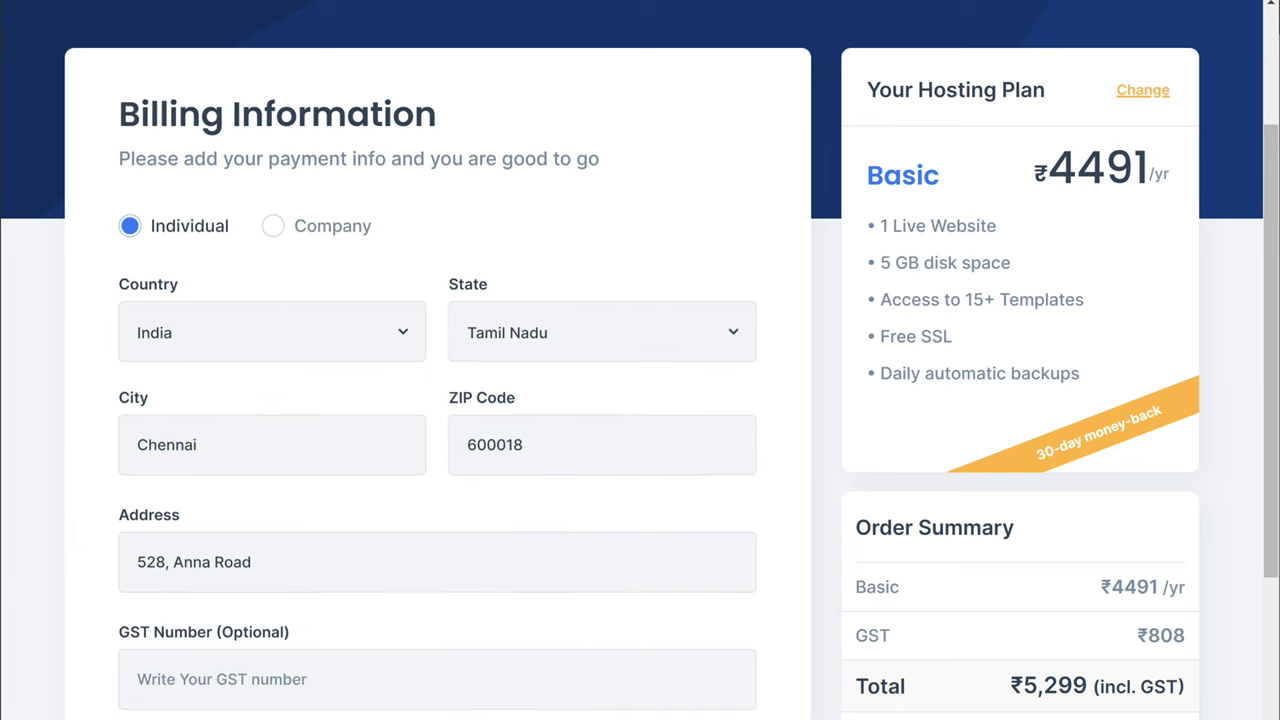
scroll(640, 360, down, 6)
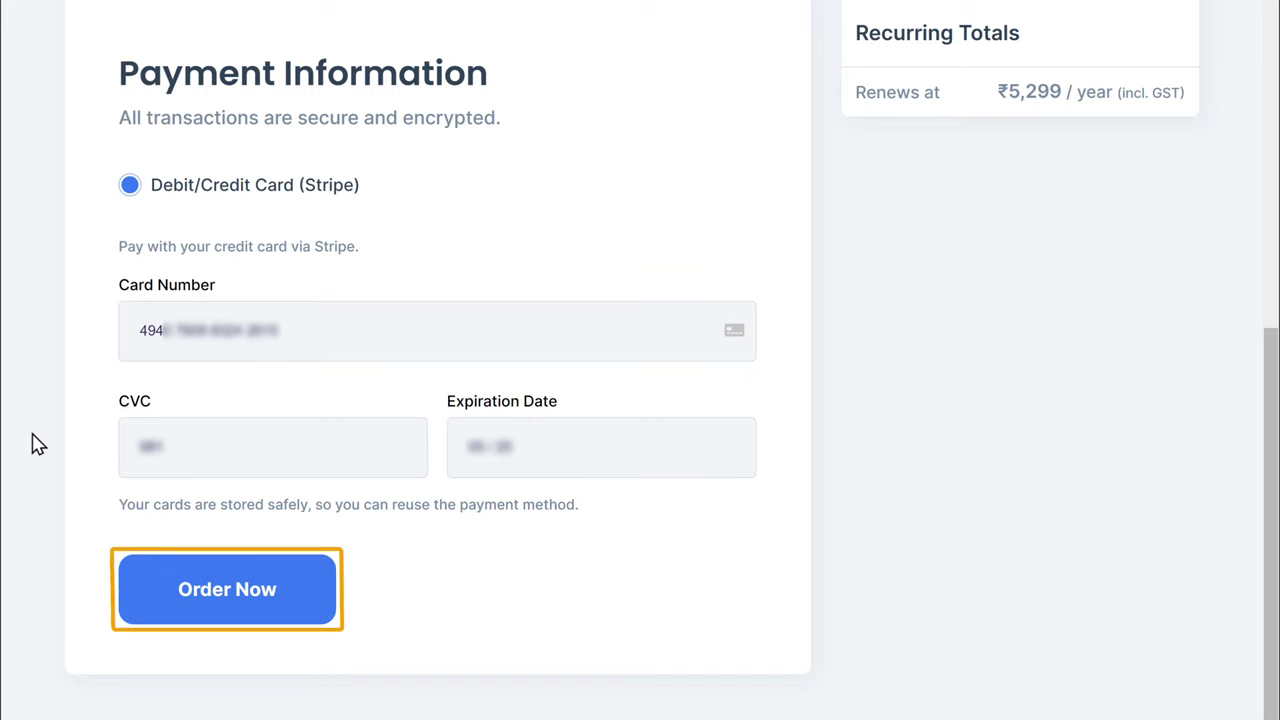
click(205, 620)
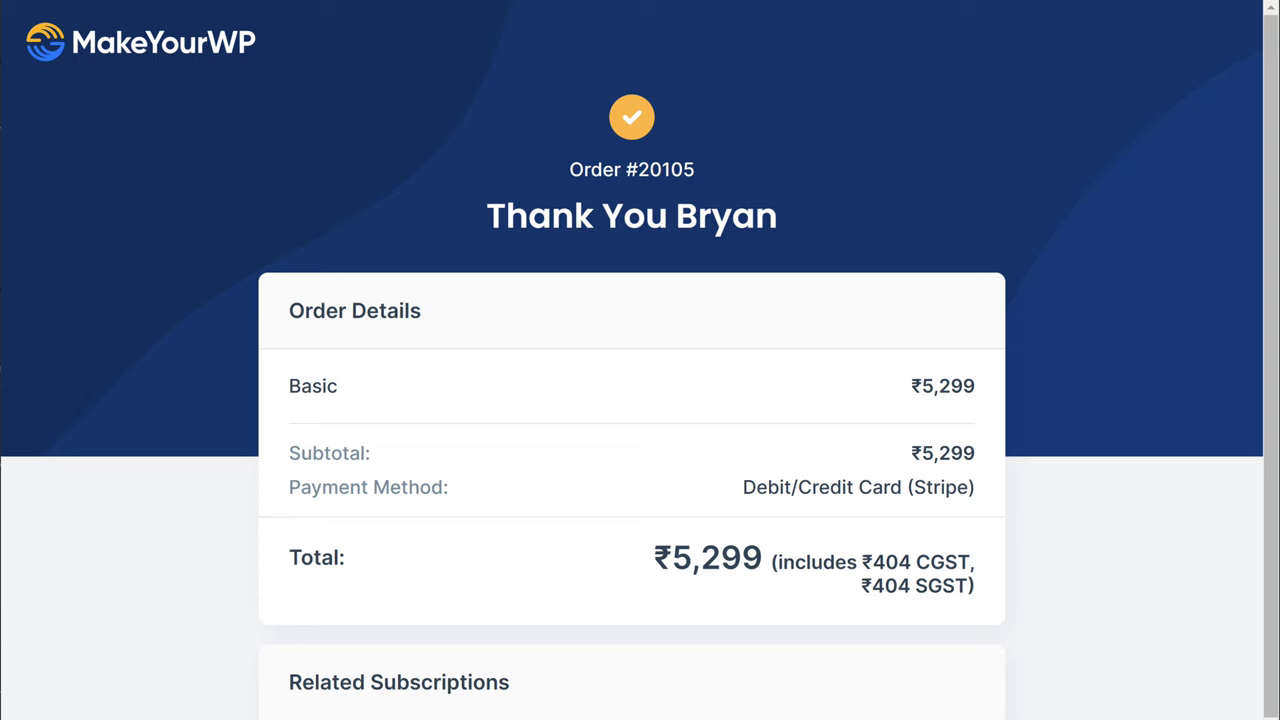
scroll(1126, 651, down, 4)
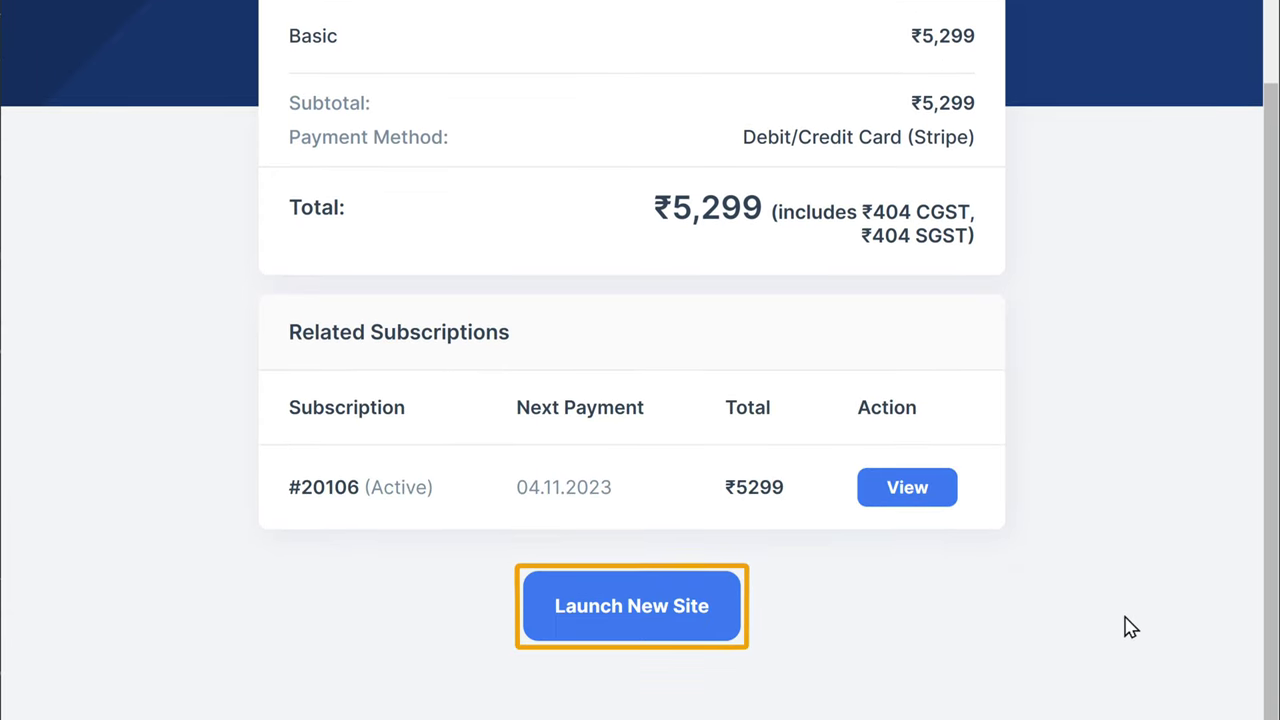
- Launch a site at shopgrocerynow from the Online Grocery Website blueprint and visit it
click(624, 630)
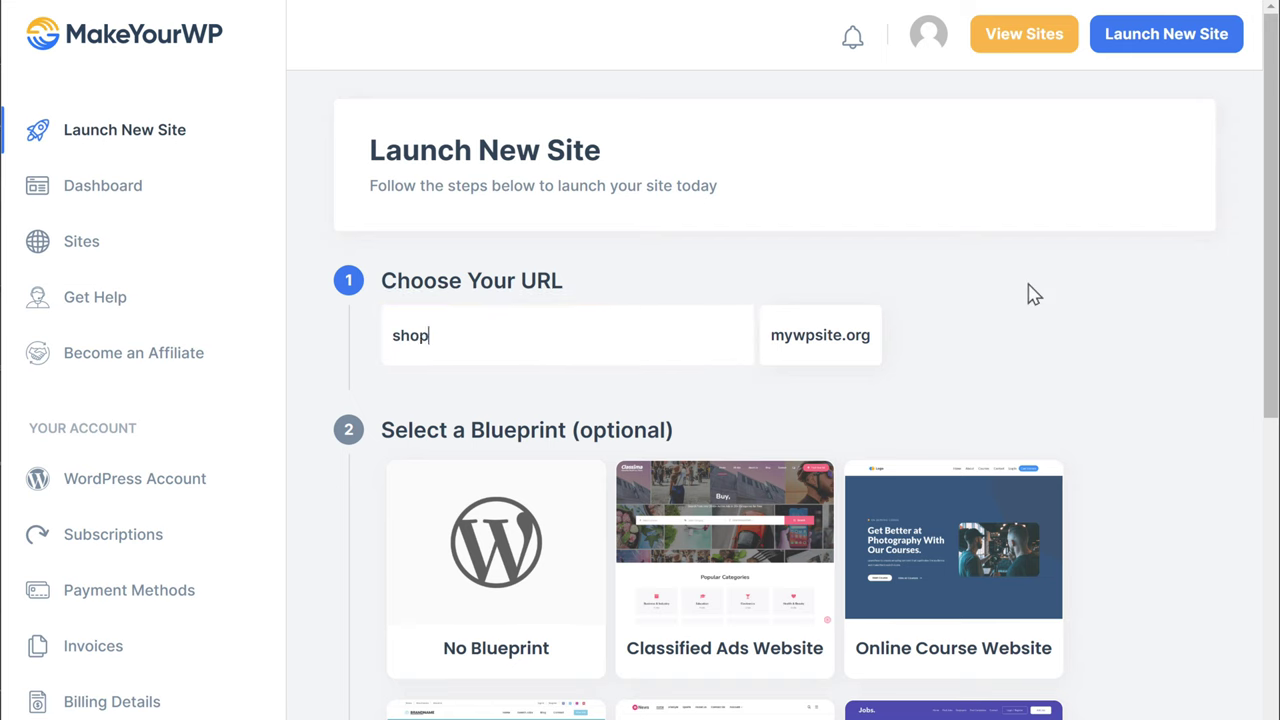
text(w)
scroll(740, 658, down, 12)
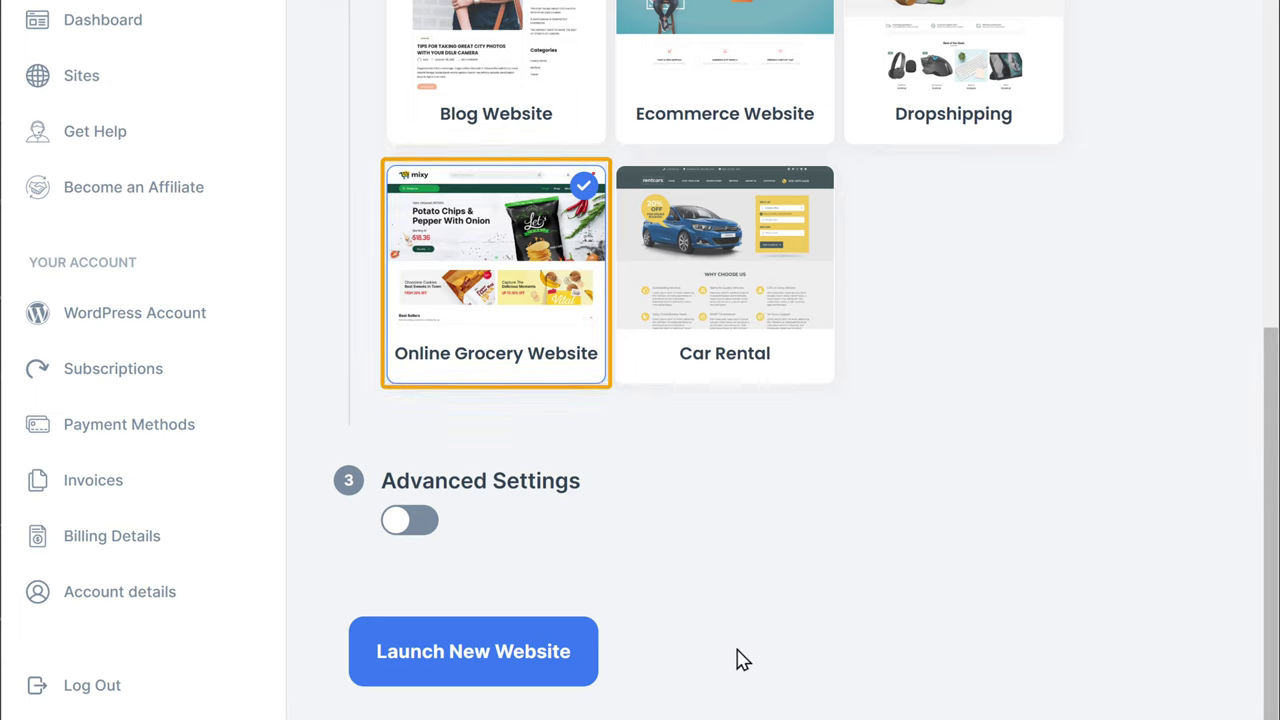
click(455, 679)
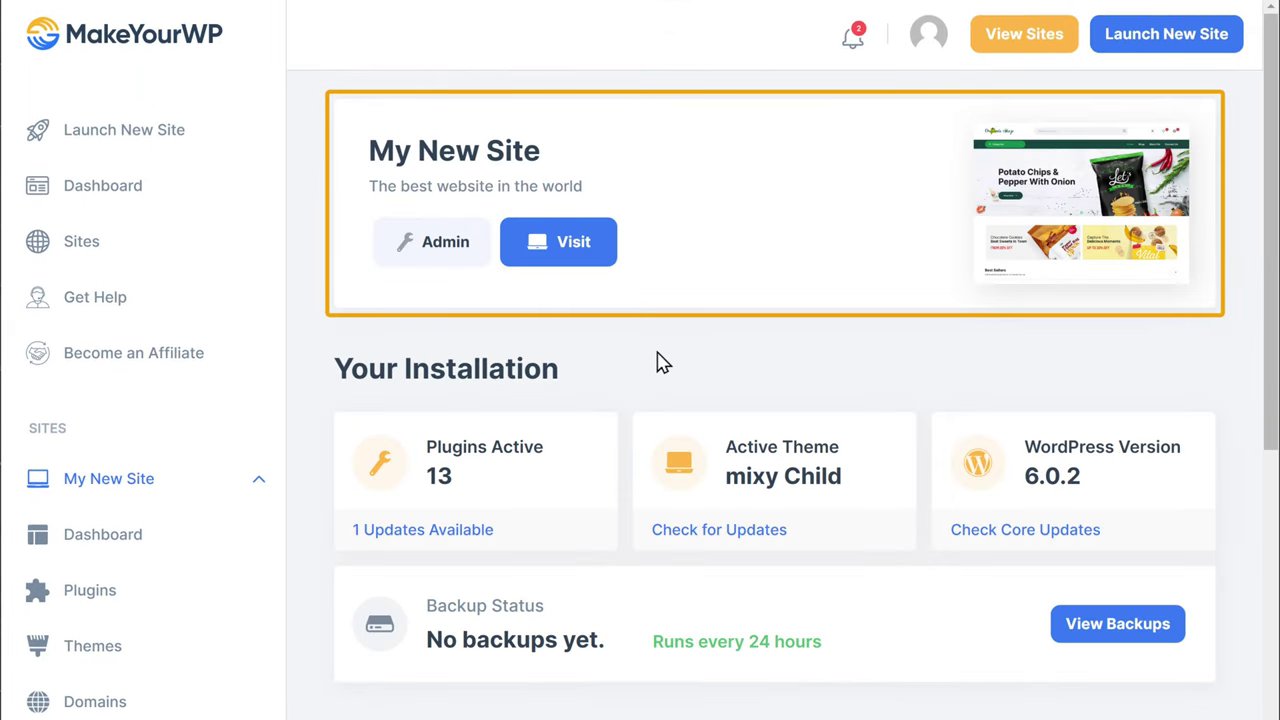
click(565, 262)
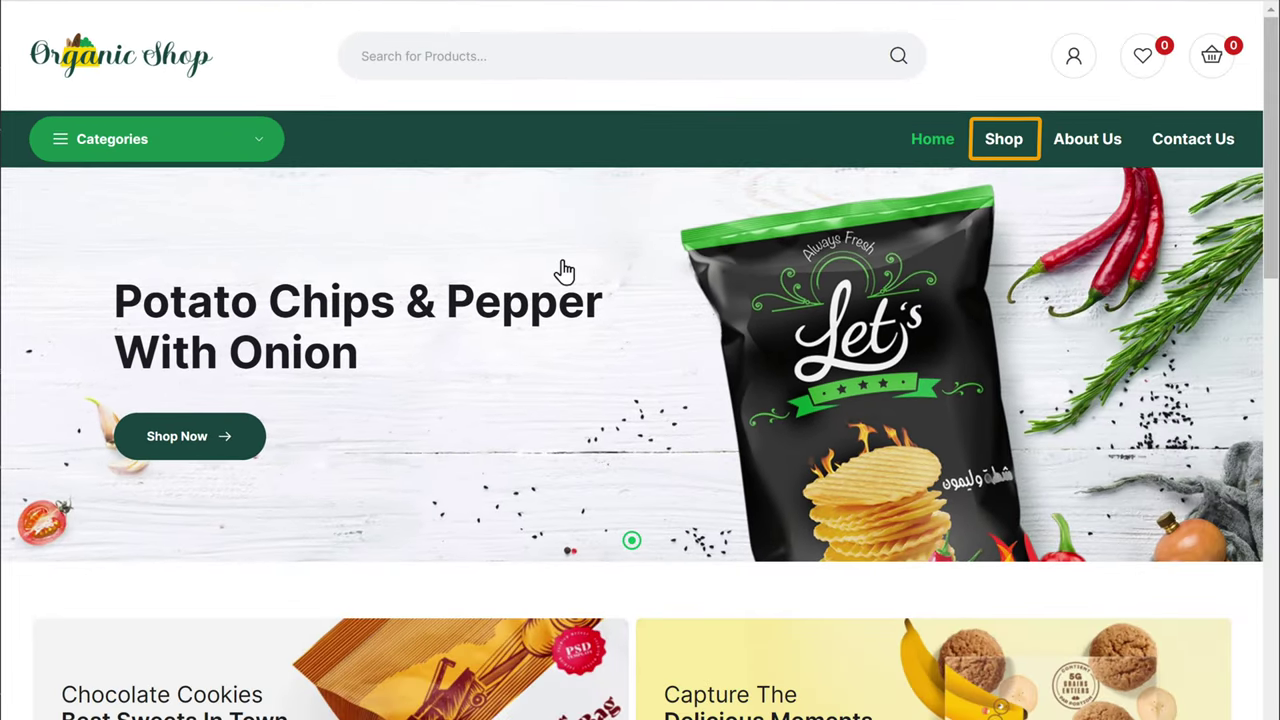
click(1012, 157)
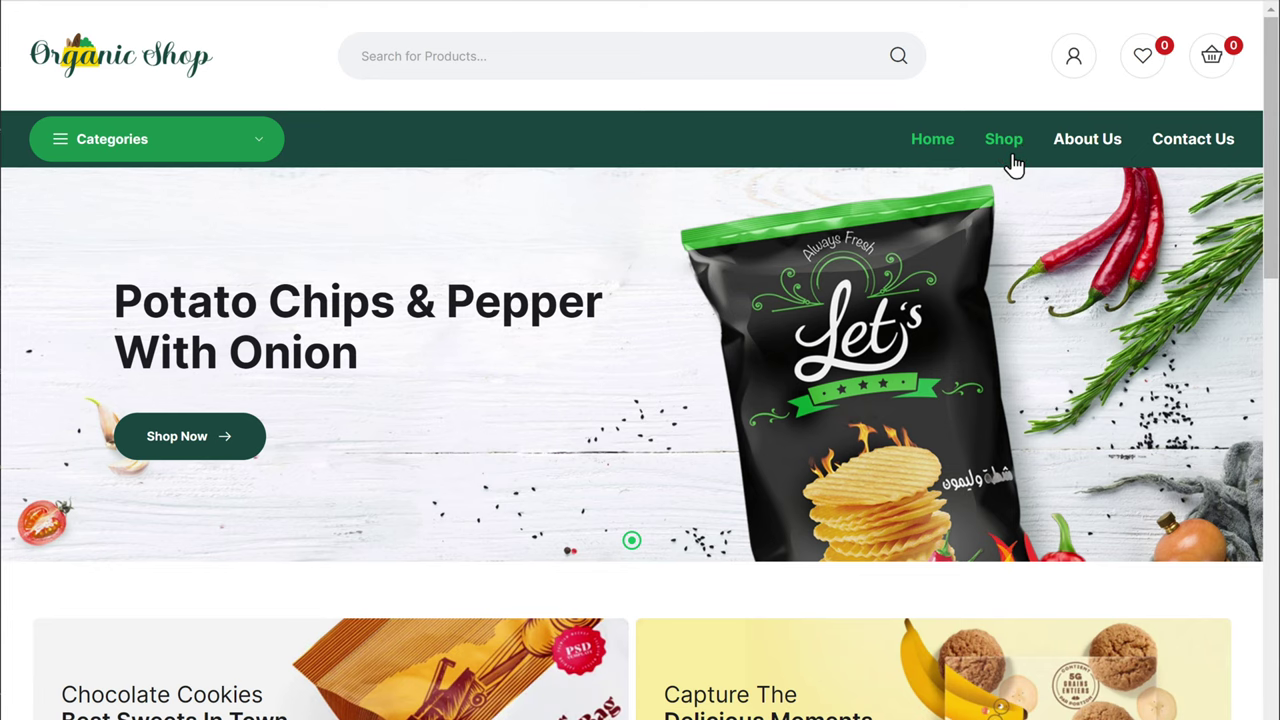
scroll(1270, 312, down, 7)
scroll(1270, 310, down, 2)
scroll(1271, 277, up, 5)
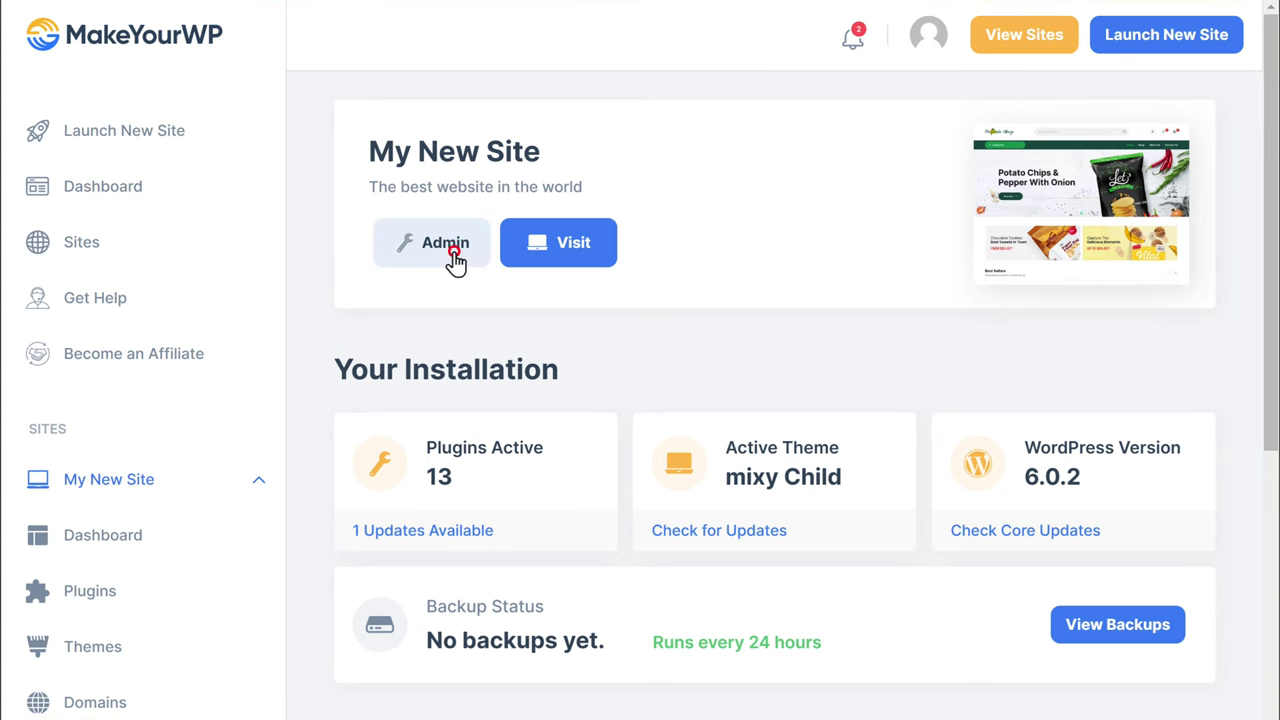
- From the WordPress admin, bulk-move all 10 sample products in All Products to the Trash
click(450, 250)
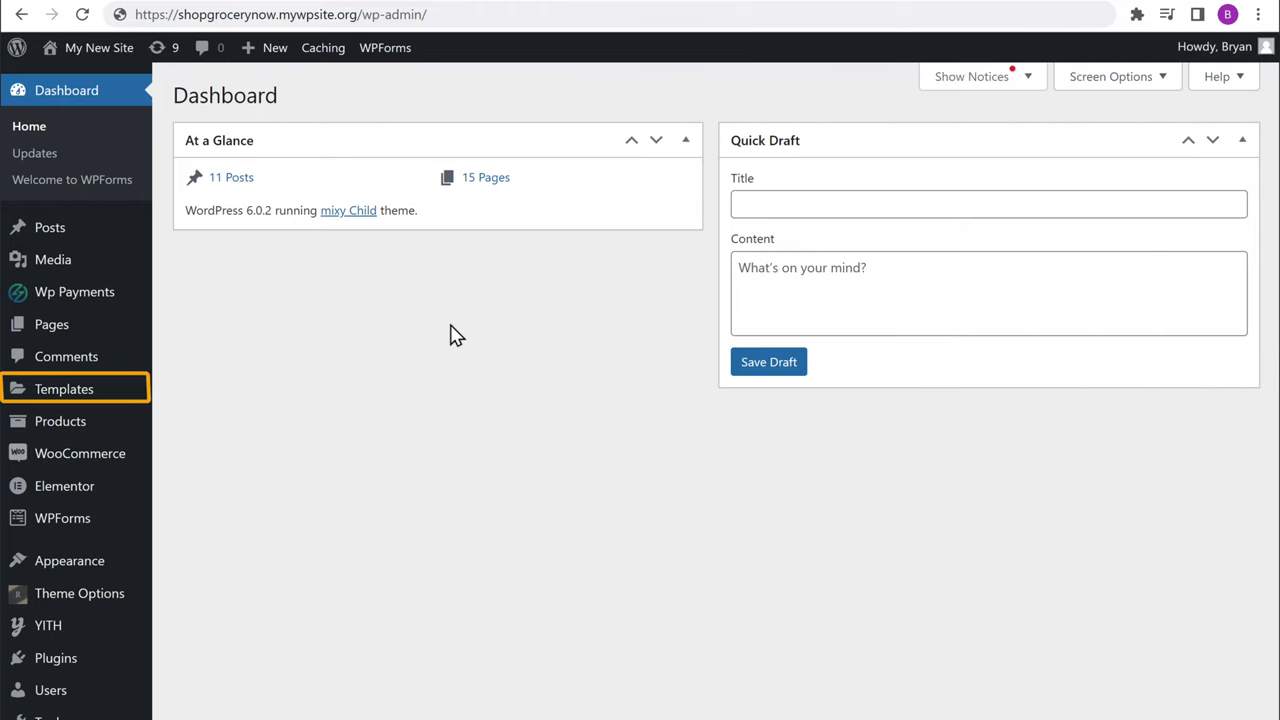
mouse_move(76, 428)
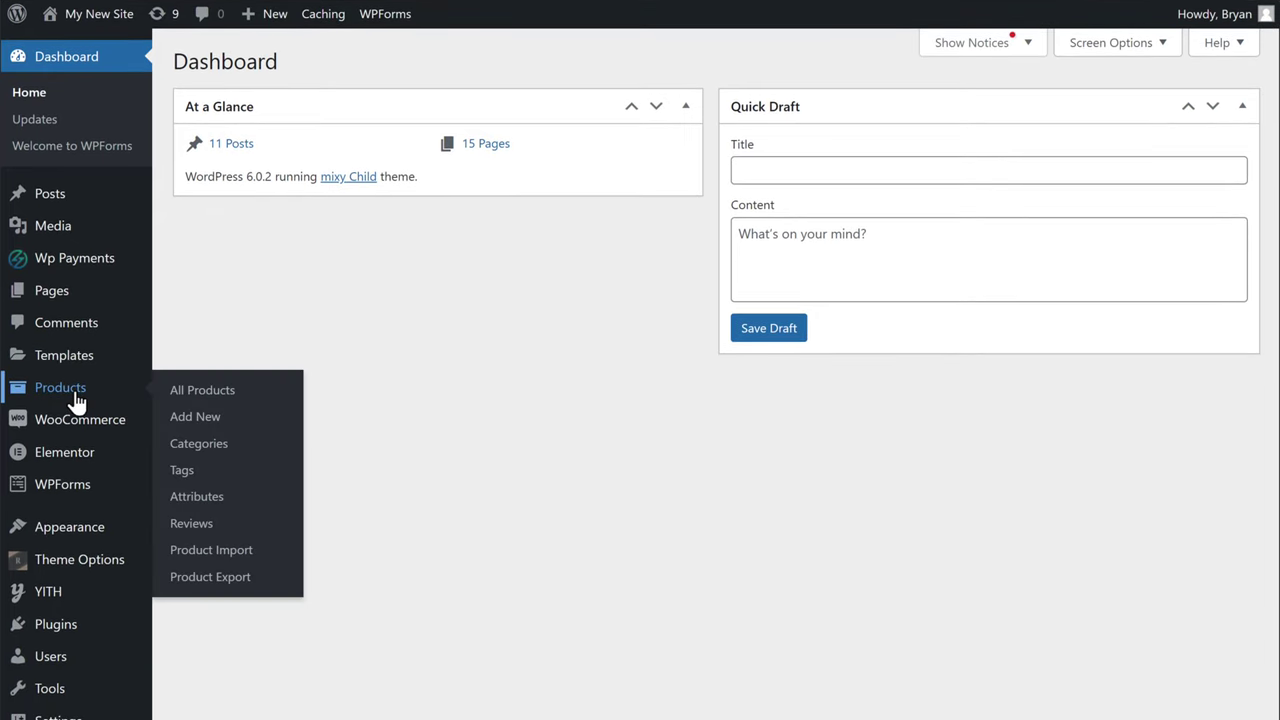
click(203, 390)
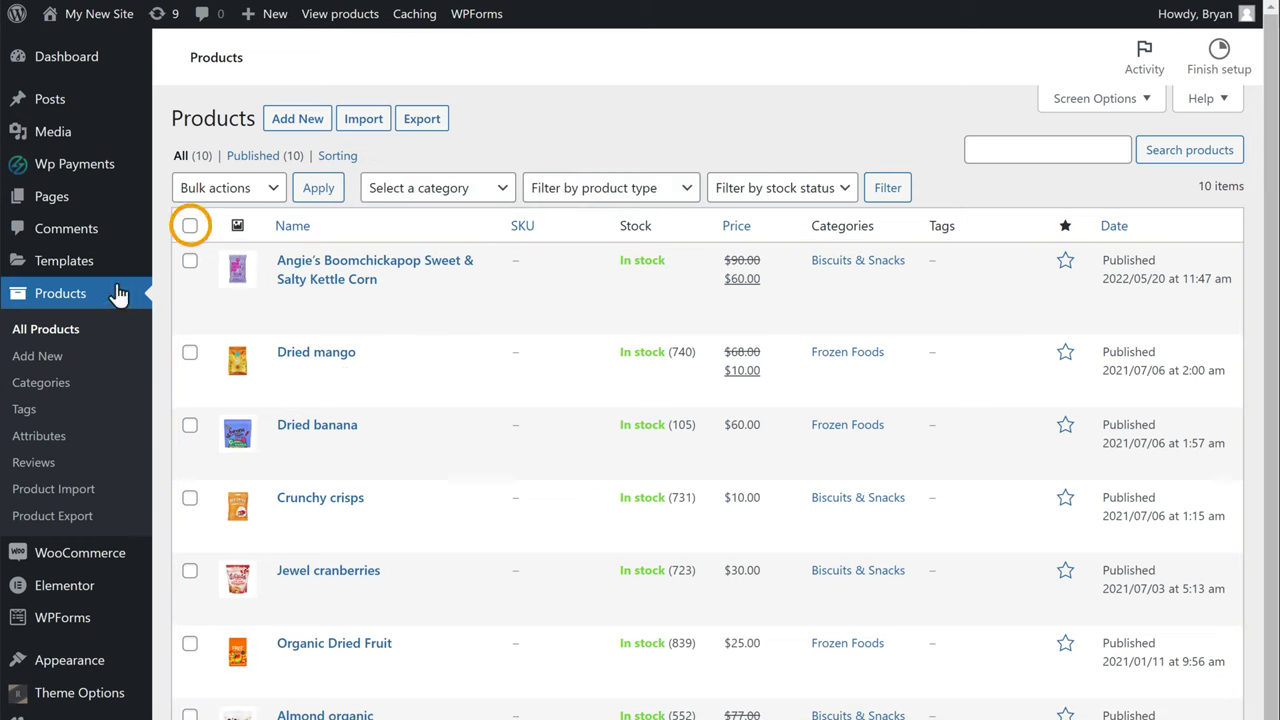
click(190, 229)
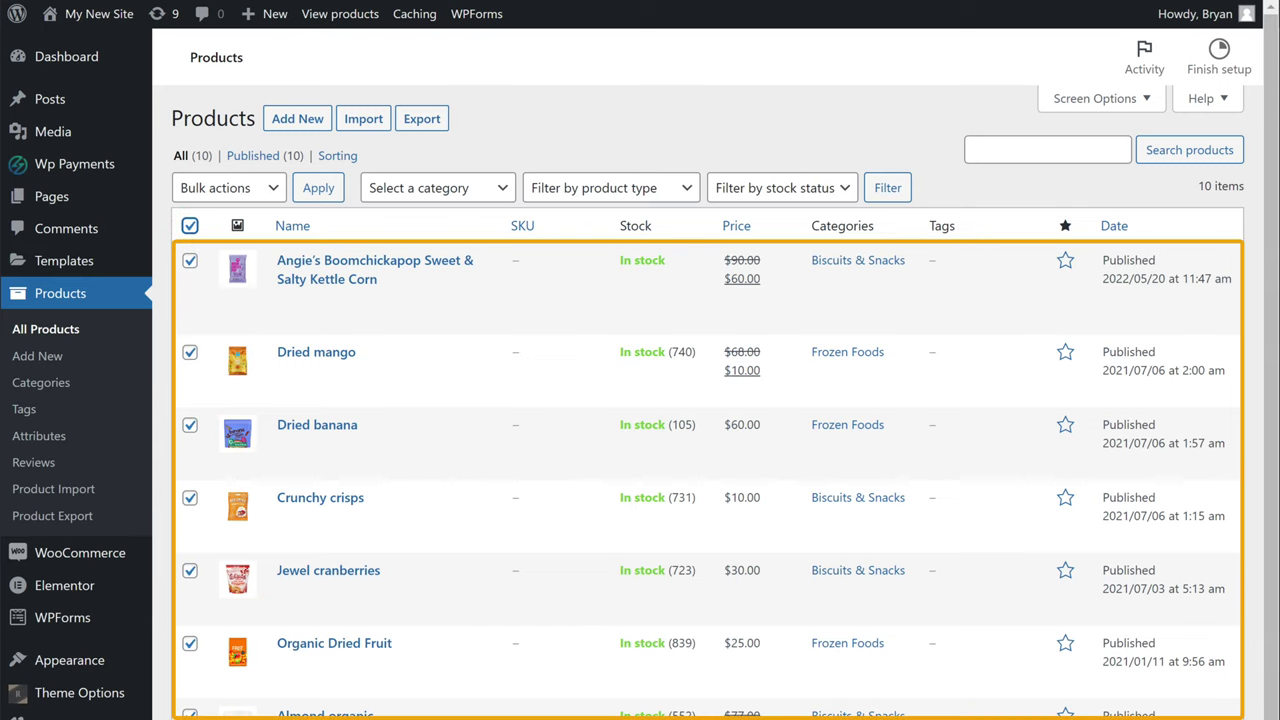
click(272, 198)
click(254, 247)
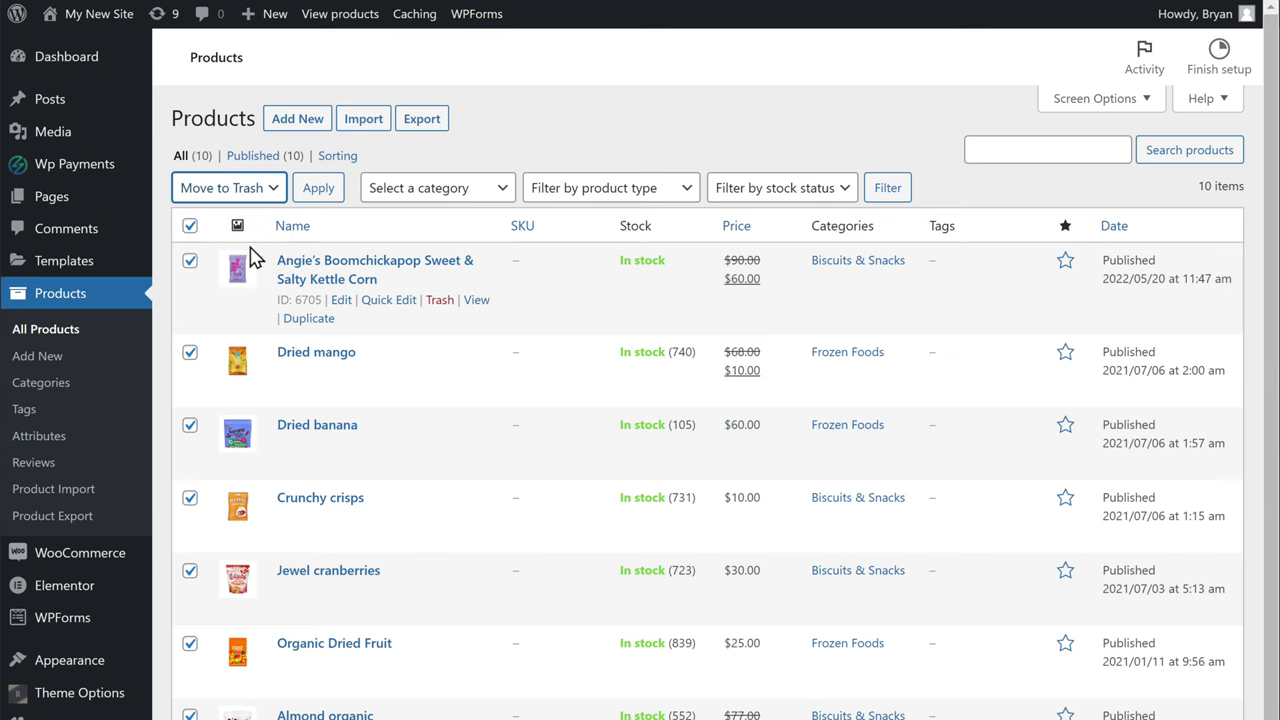
click(317, 195)
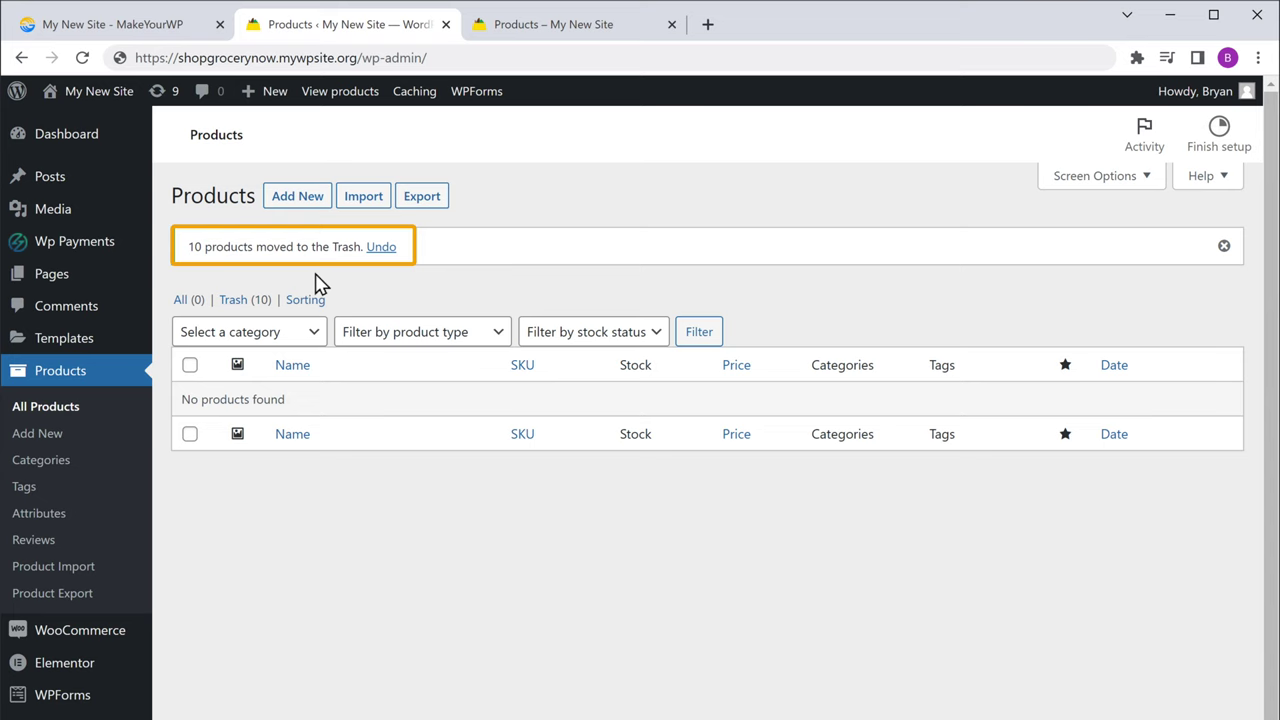
- Reload the storefront Shop page to confirm it is empty, then return to admin Products
click(555, 30)
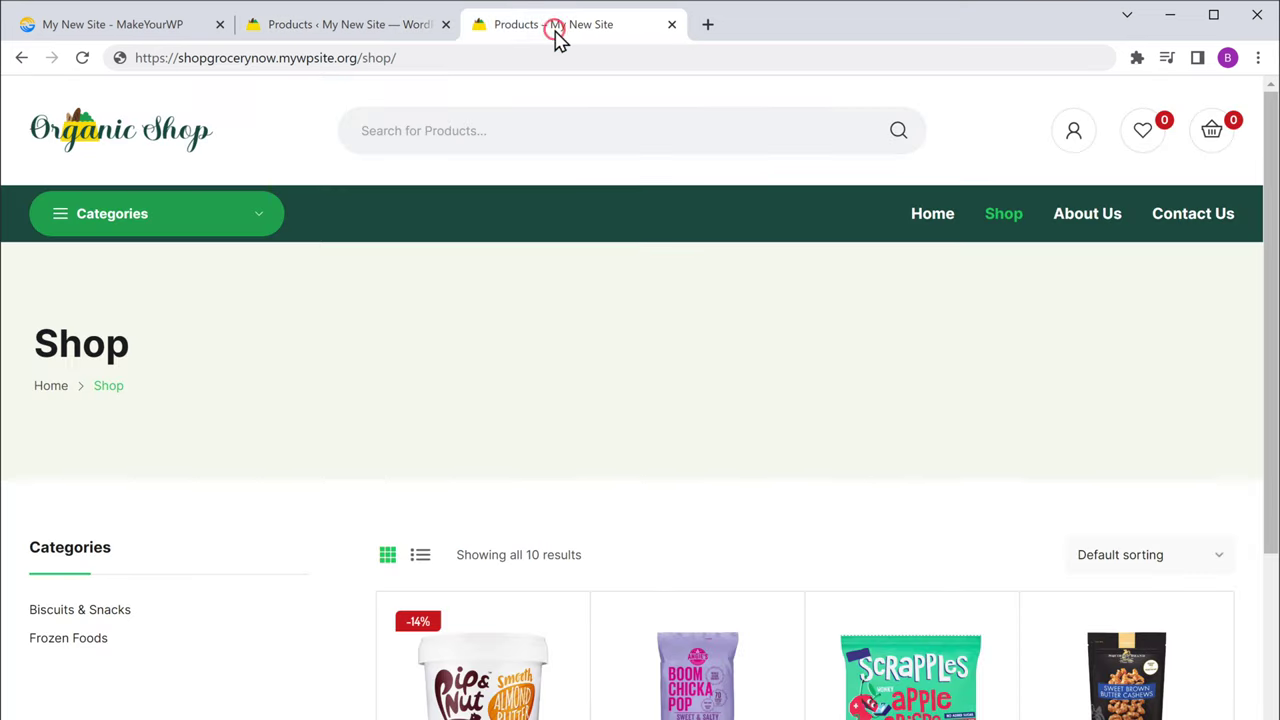
click(82, 57)
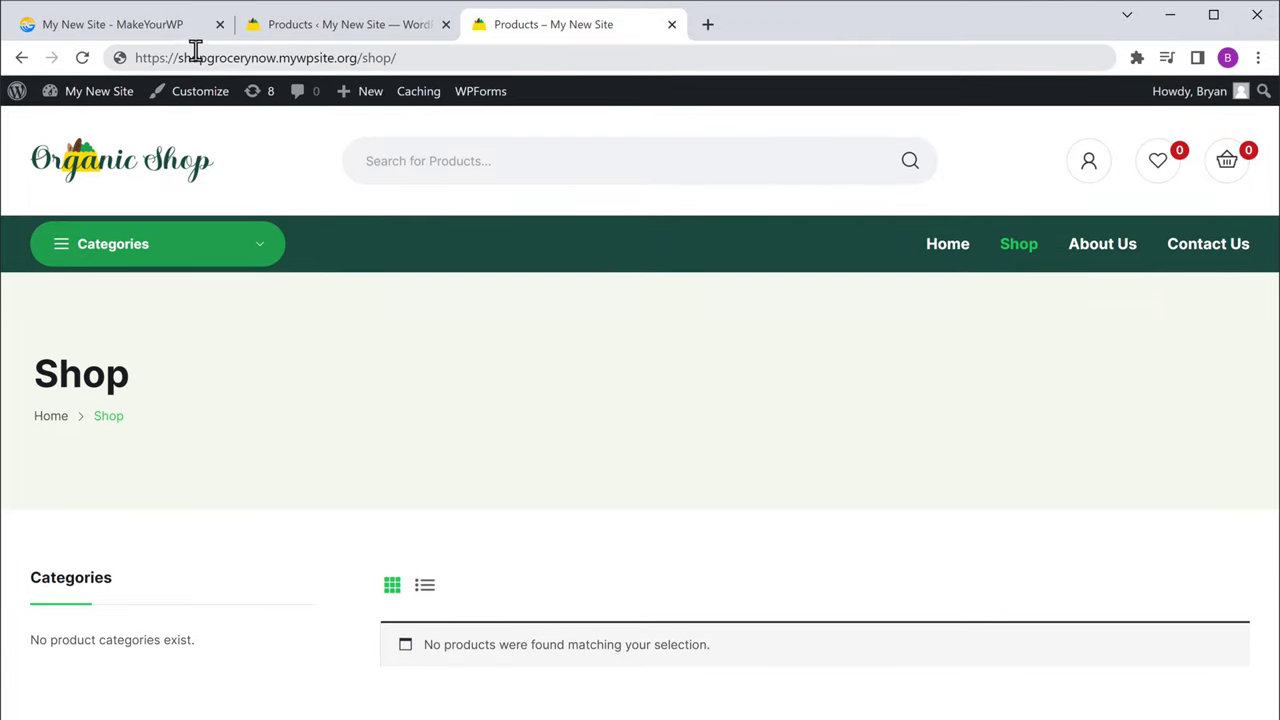
click(335, 30)
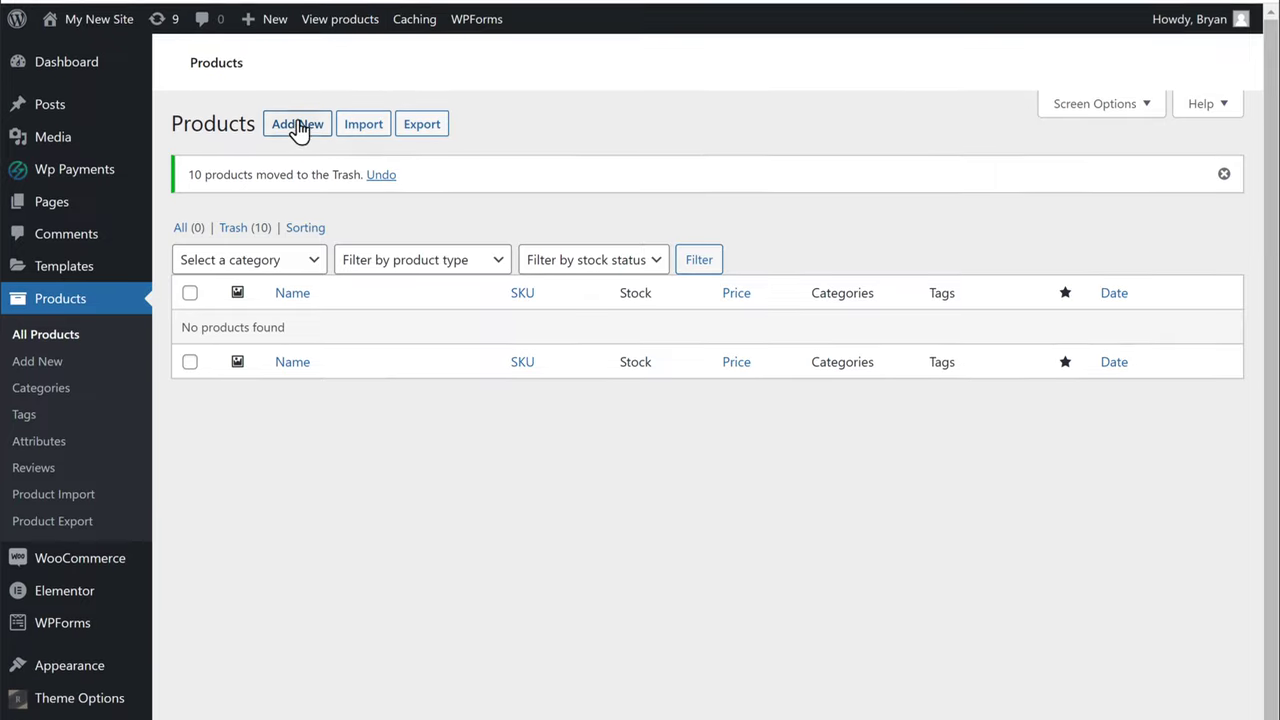
- Start a new product named 'Southeast Roast Coffee' and write its 'Finest qua…' description
click(297, 120)
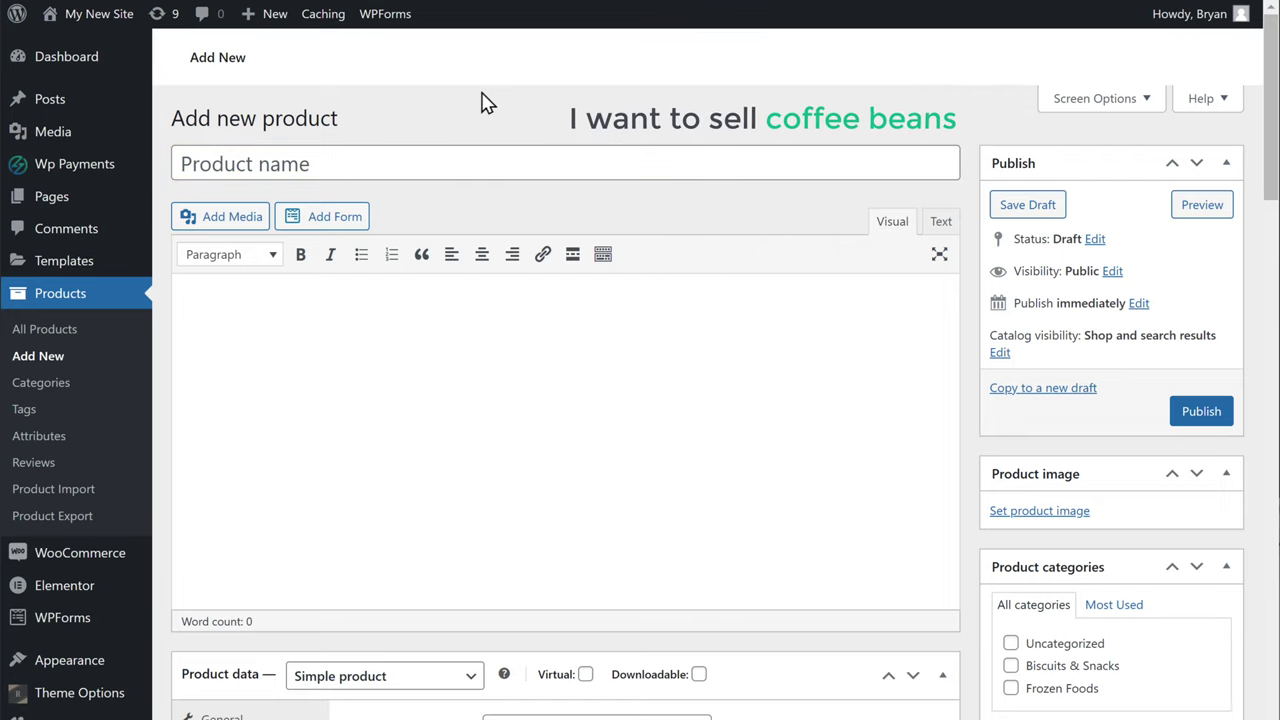
click(240, 166)
text(Southeast Roa)
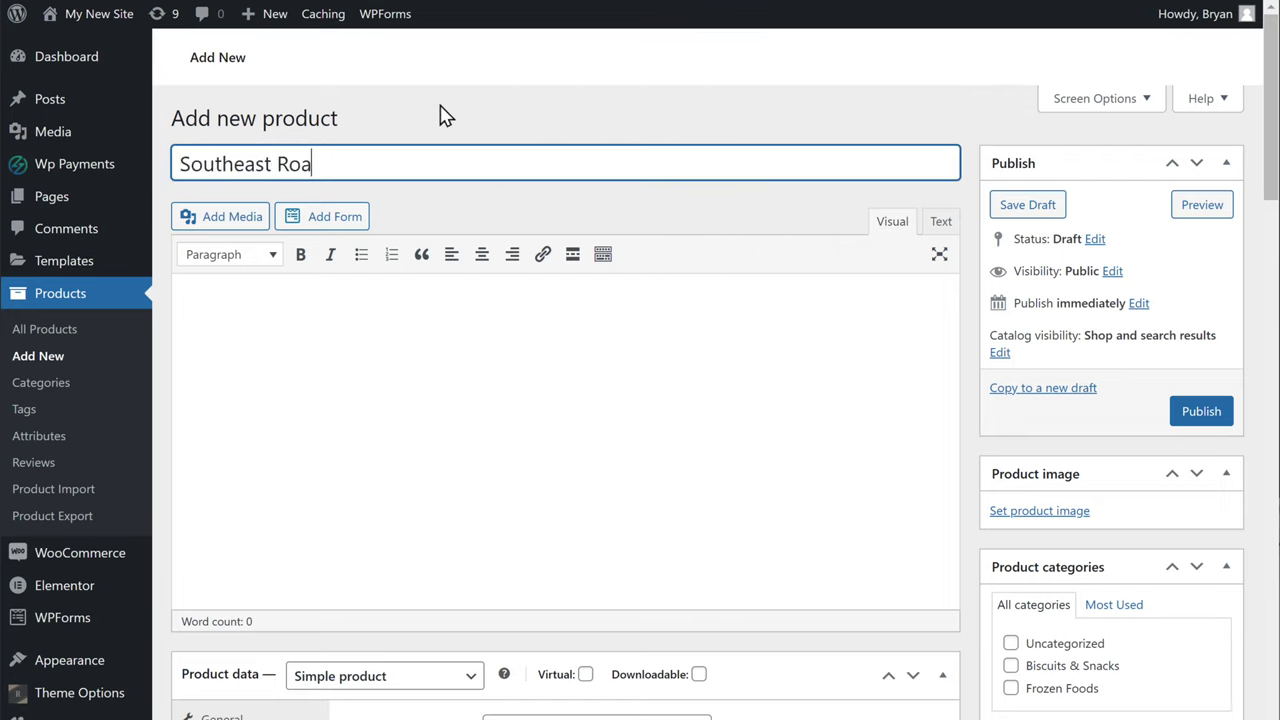
text(st Coffee)
click(260, 326)
scroll(260, 326, down, 2)
text(Finest qua)
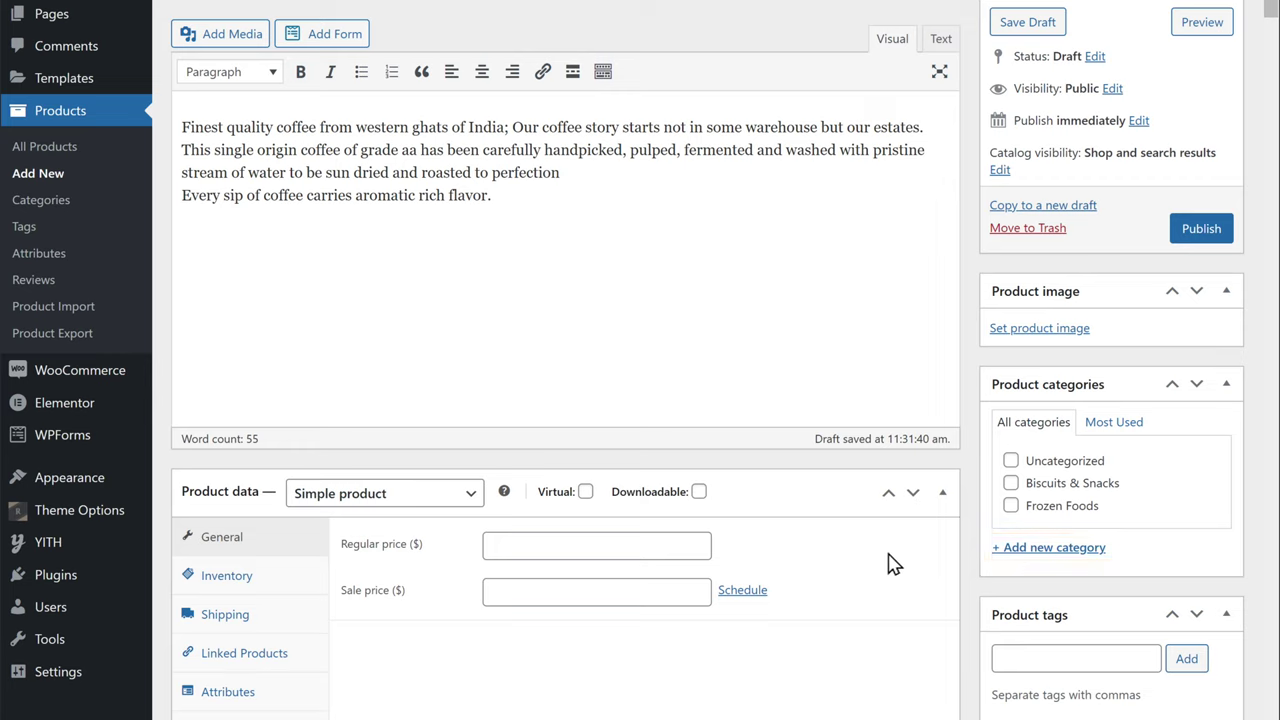
- Create a new Beverages product category and assign it to the coffee
click(1044, 550)
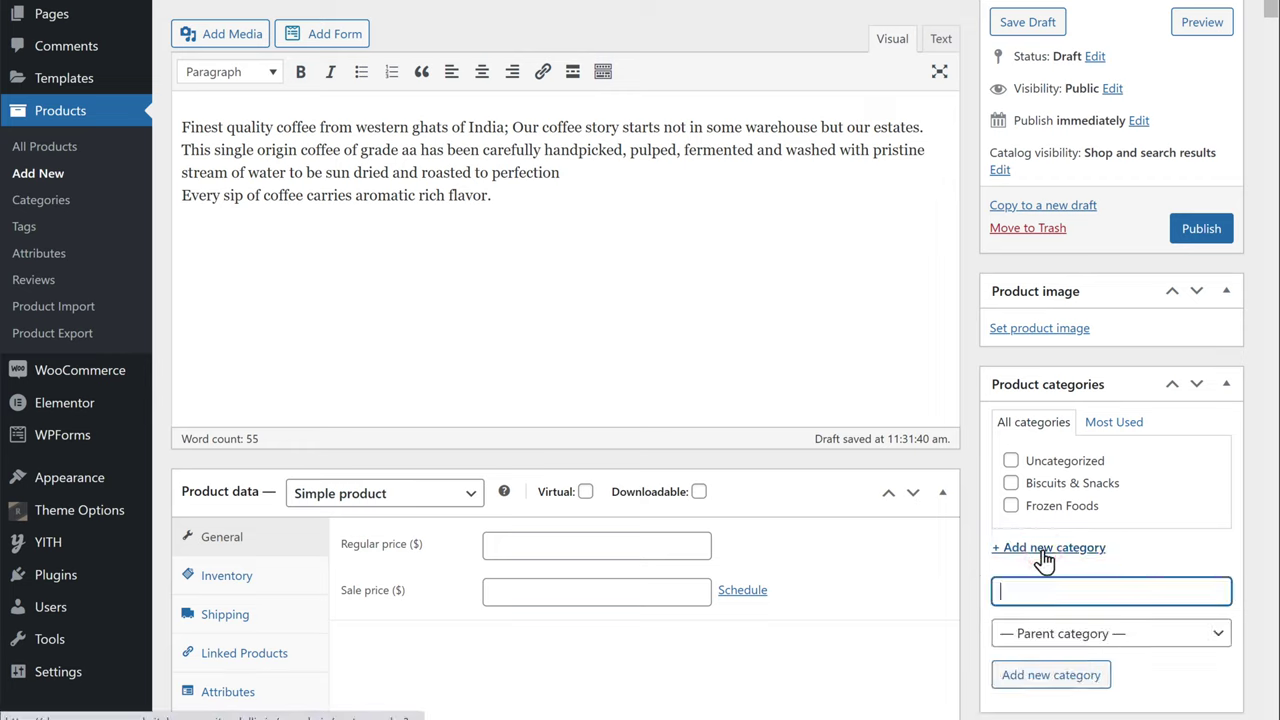
click(880, 590)
click(1052, 676)
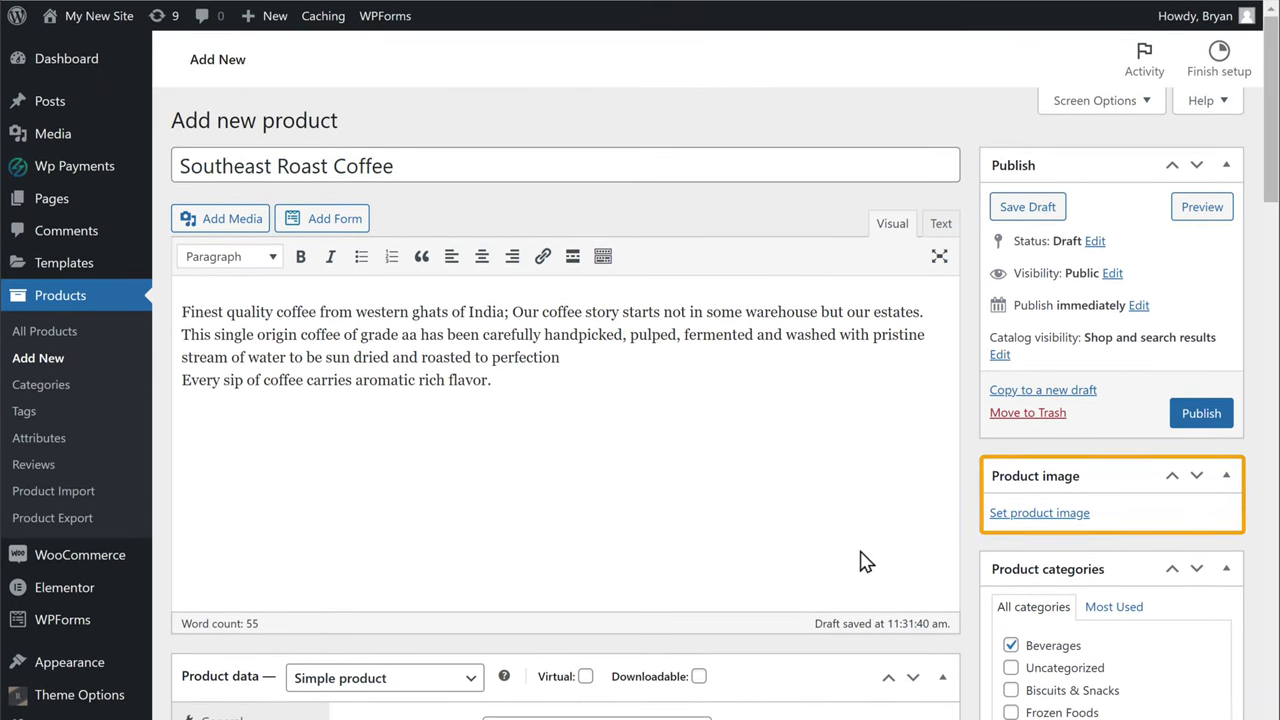
- Upload the Southeast-Roast-Coffee photo as the product image
click(1040, 514)
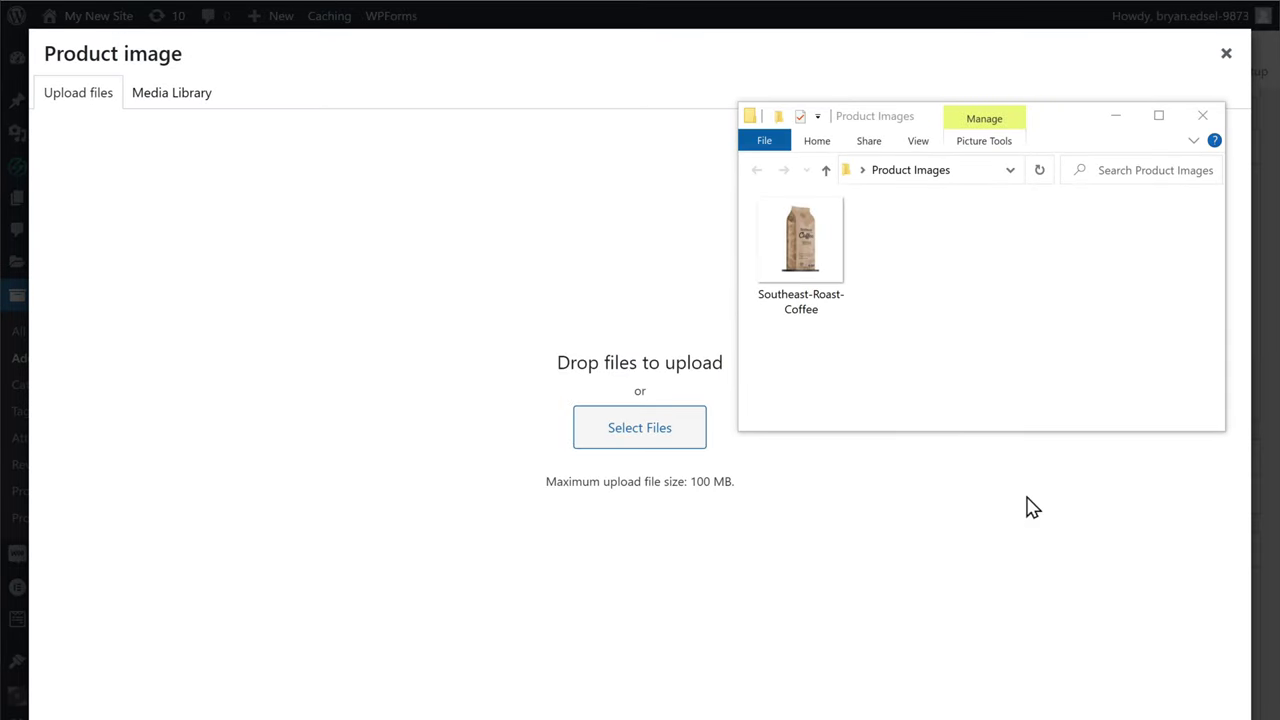
drag(803, 274, 620, 437)
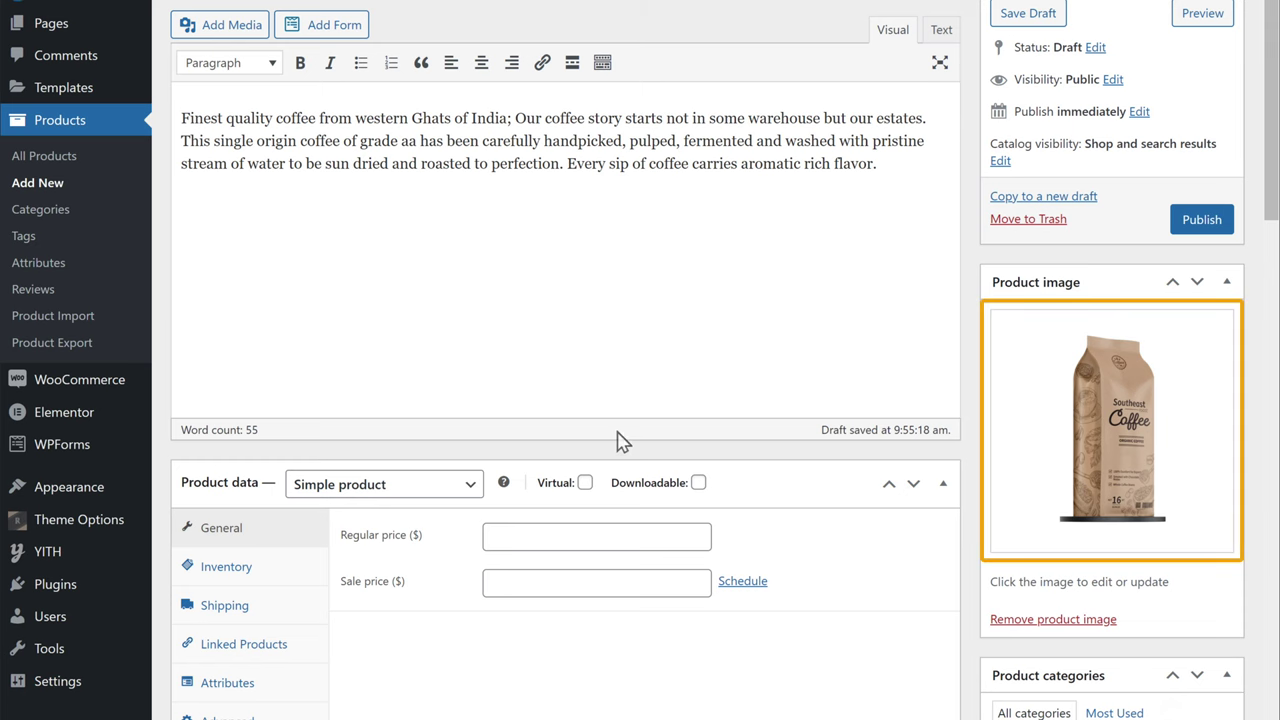
scroll(1268, 708, down, 5)
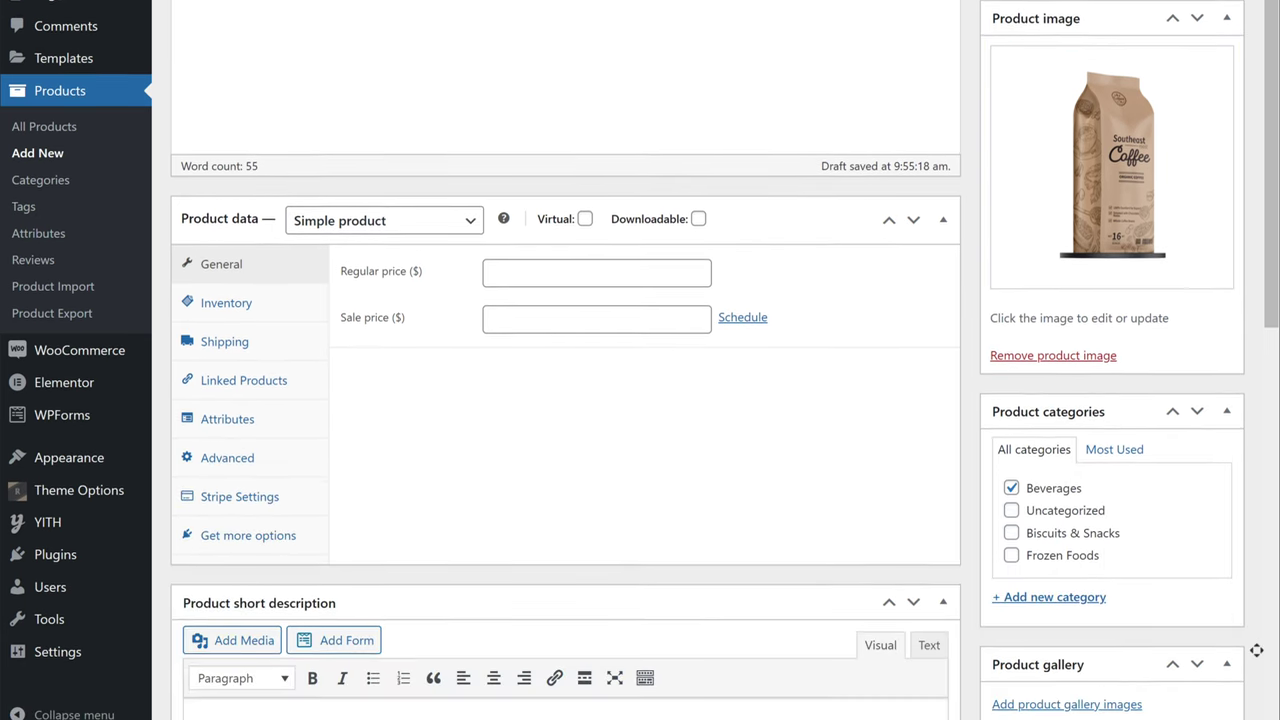
scroll(1265, 708, down, 1)
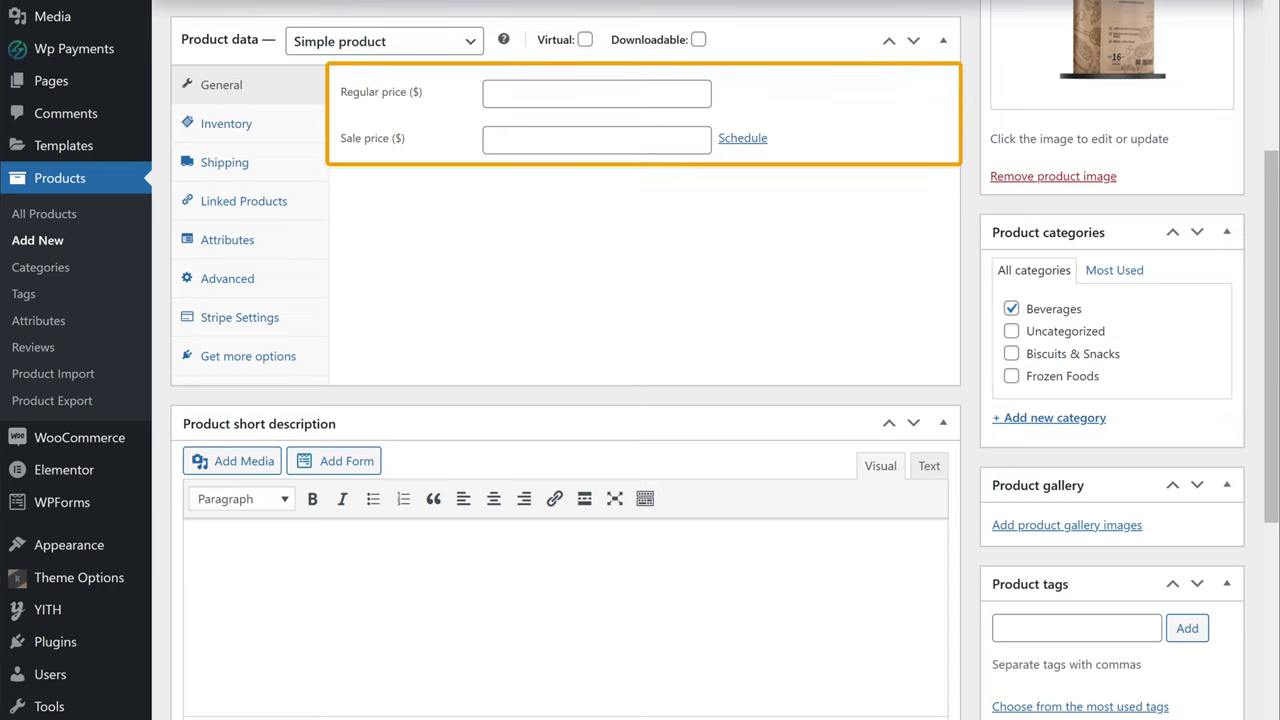
- Set the regular price to 450 and the sale price to 400
click(535, 91)
text(450)
click(430, 258)
click(499, 142)
text(400)
click(432, 263)
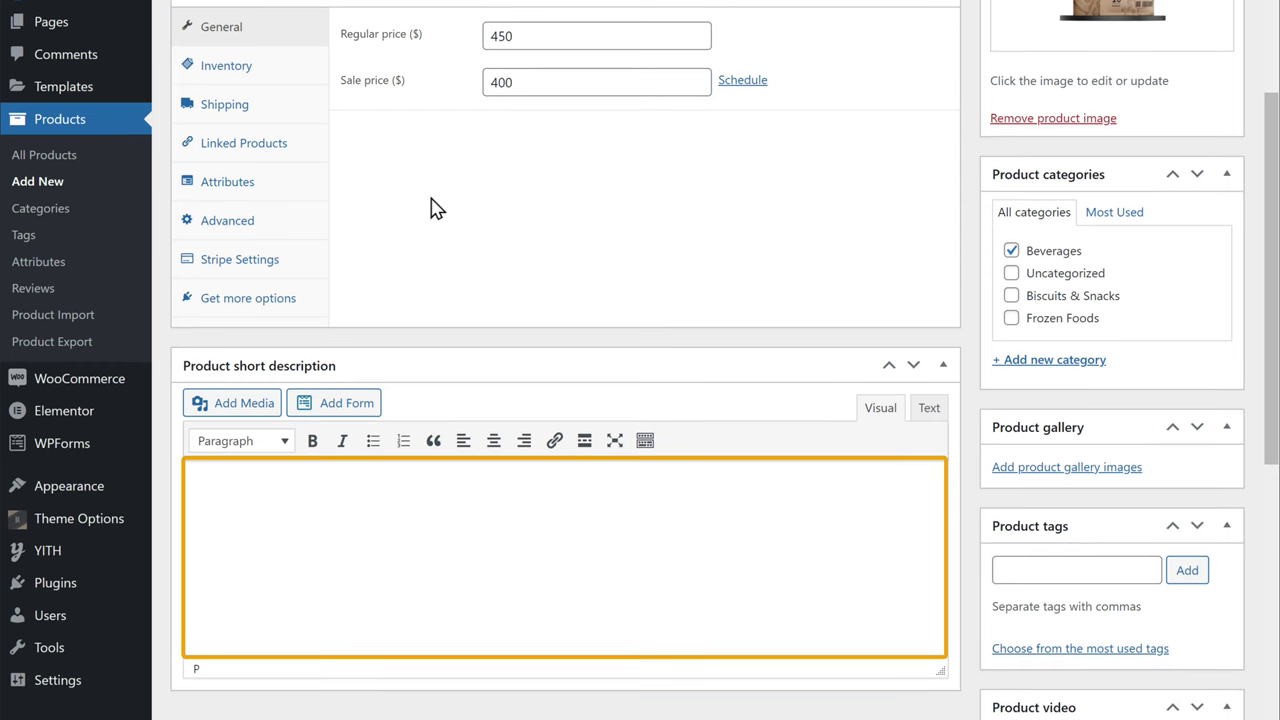
- Write the short description 'The coffee is roasted to perfection to give you an extraordinary start…'
click(217, 502)
text(The coffee is roasted to perfection to give you an extraordinary start to the day, which will awaken your senses with its rich taste and soothing aroma and leave you feeling instantly refreshed.)
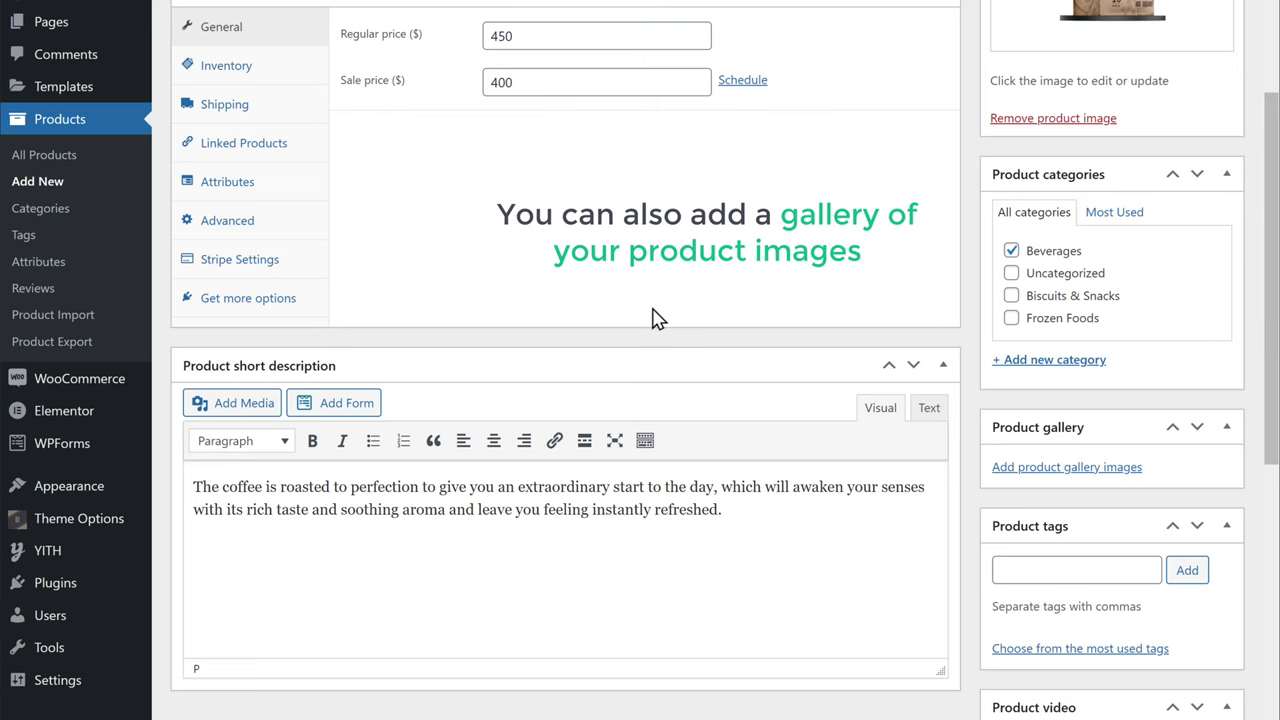
scroll(645, 315, up, 1)
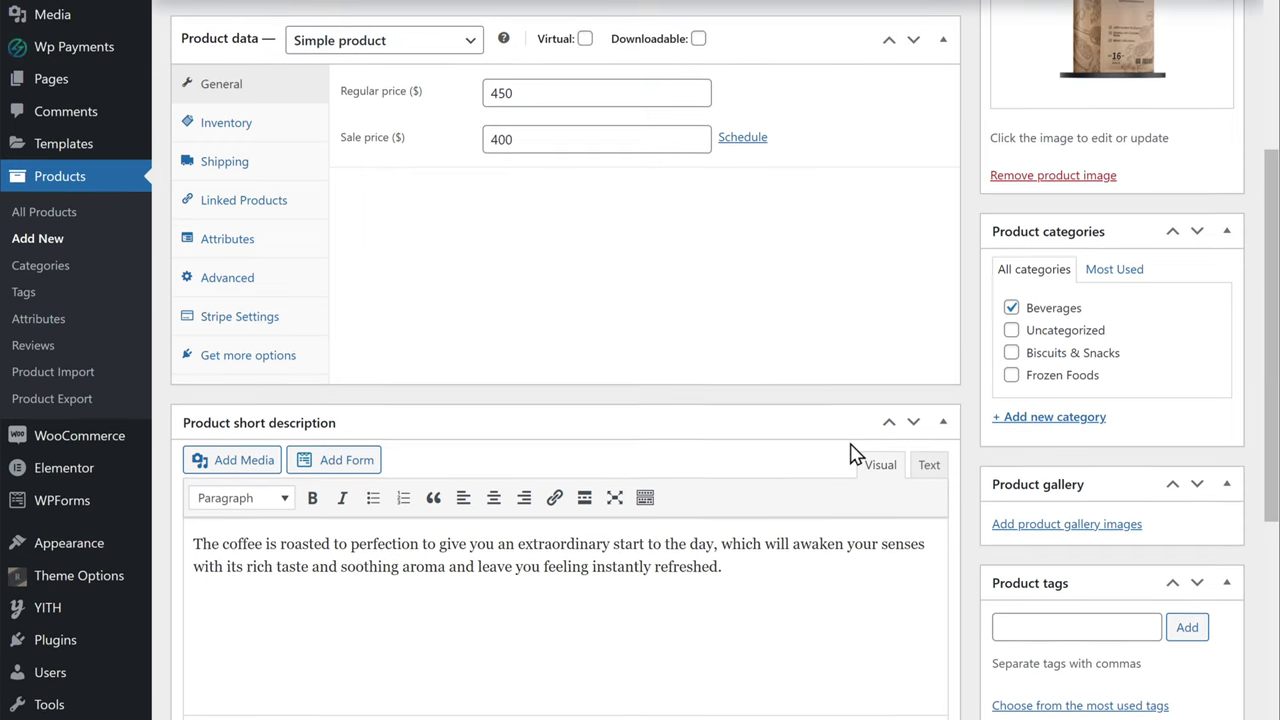
- Add both coffee images to the product gallery and publish the product
click(1064, 530)
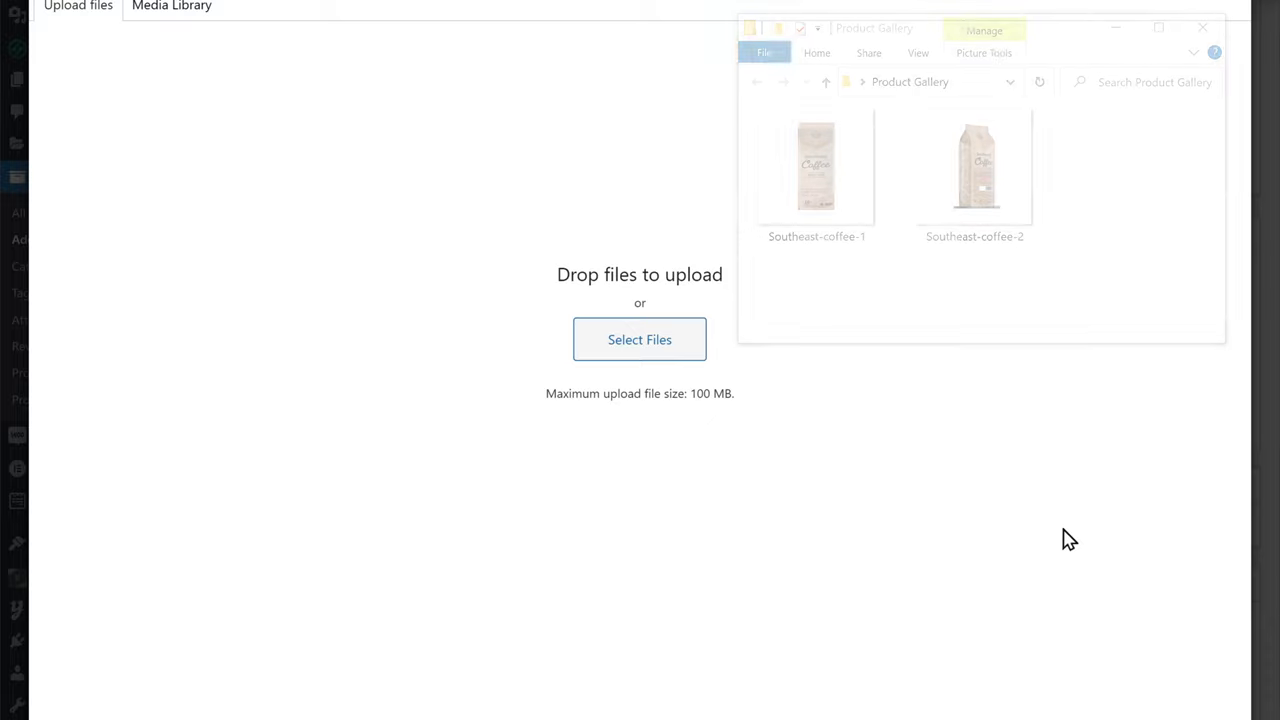
drag(1000, 290, 649, 297)
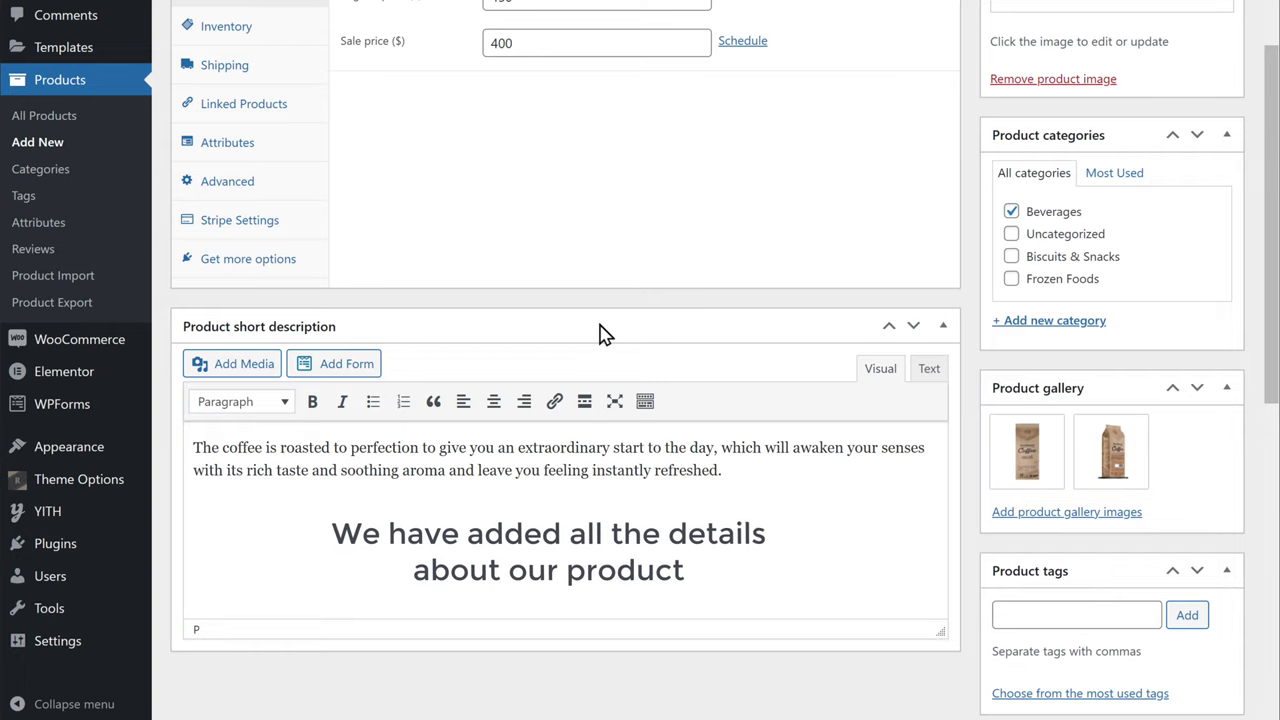
scroll(640, 360, up, 6)
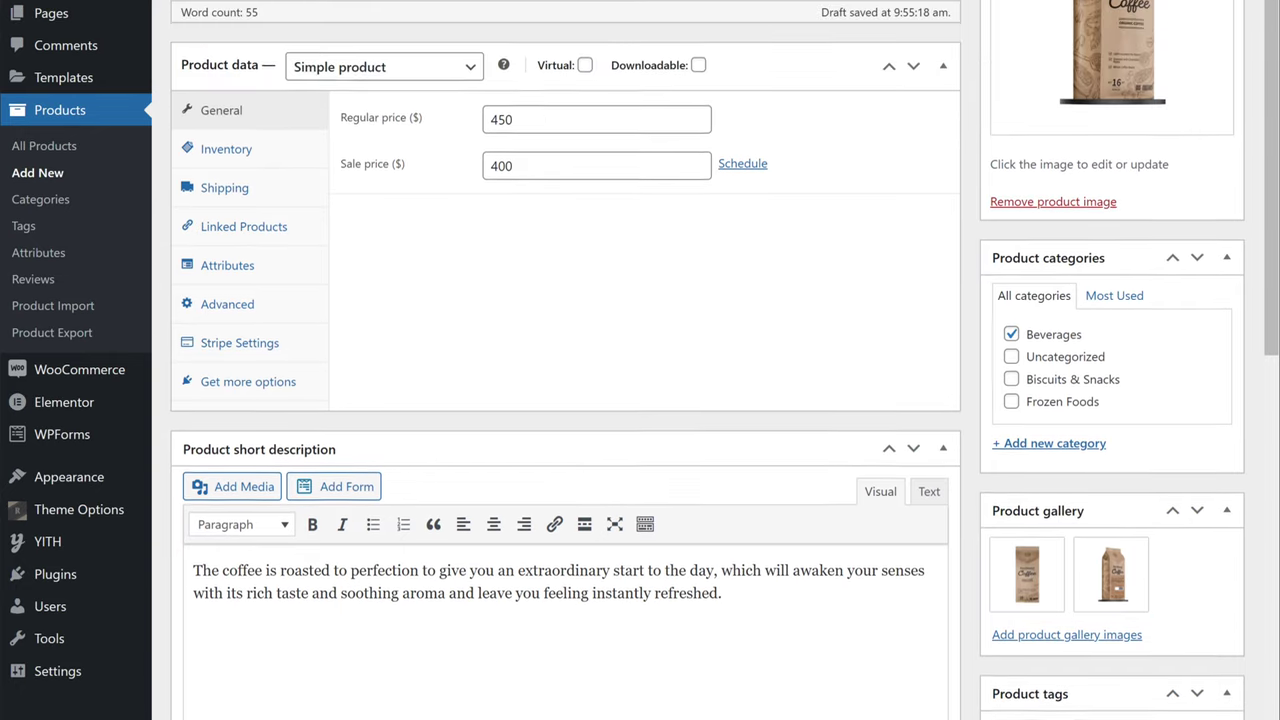
scroll(640, 360, up, 2)
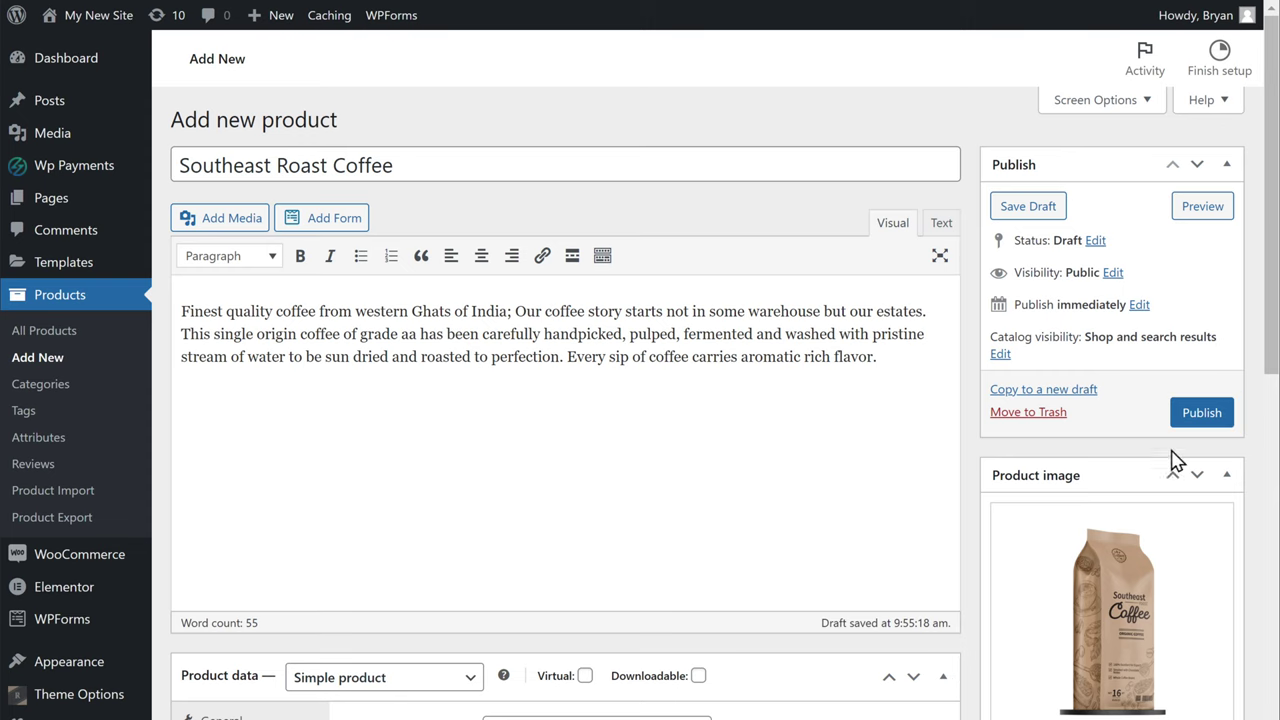
click(1200, 418)
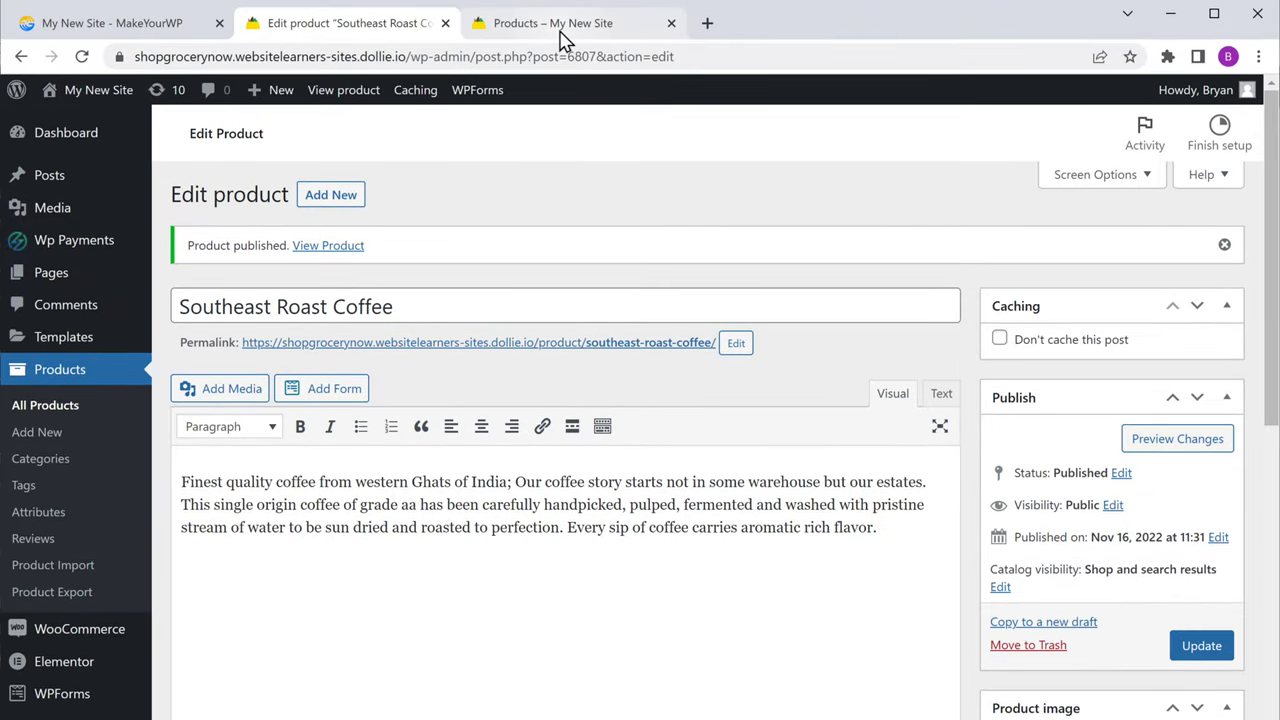
- Reload the live Shop and open Southeast Roast Coffee to check its $400 sale price and gallery
click(560, 32)
click(82, 56)
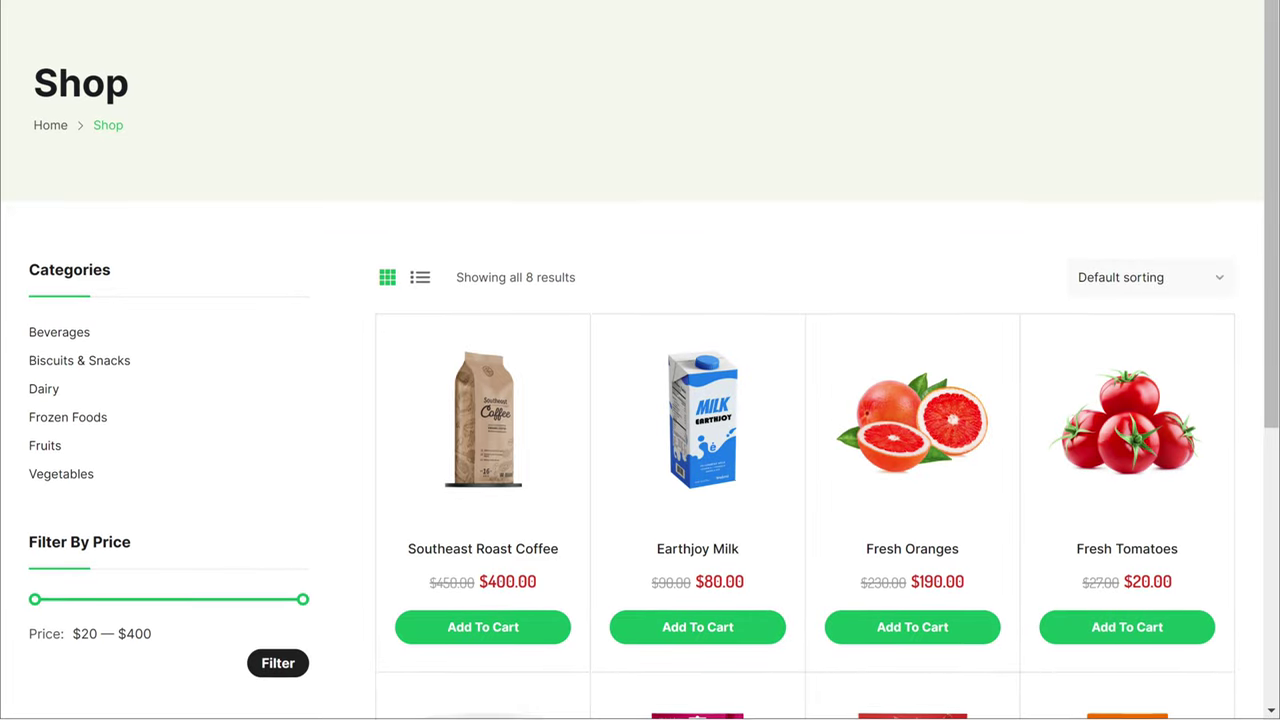
scroll(640, 400, down, 1)
scroll(225, 208, down, 3)
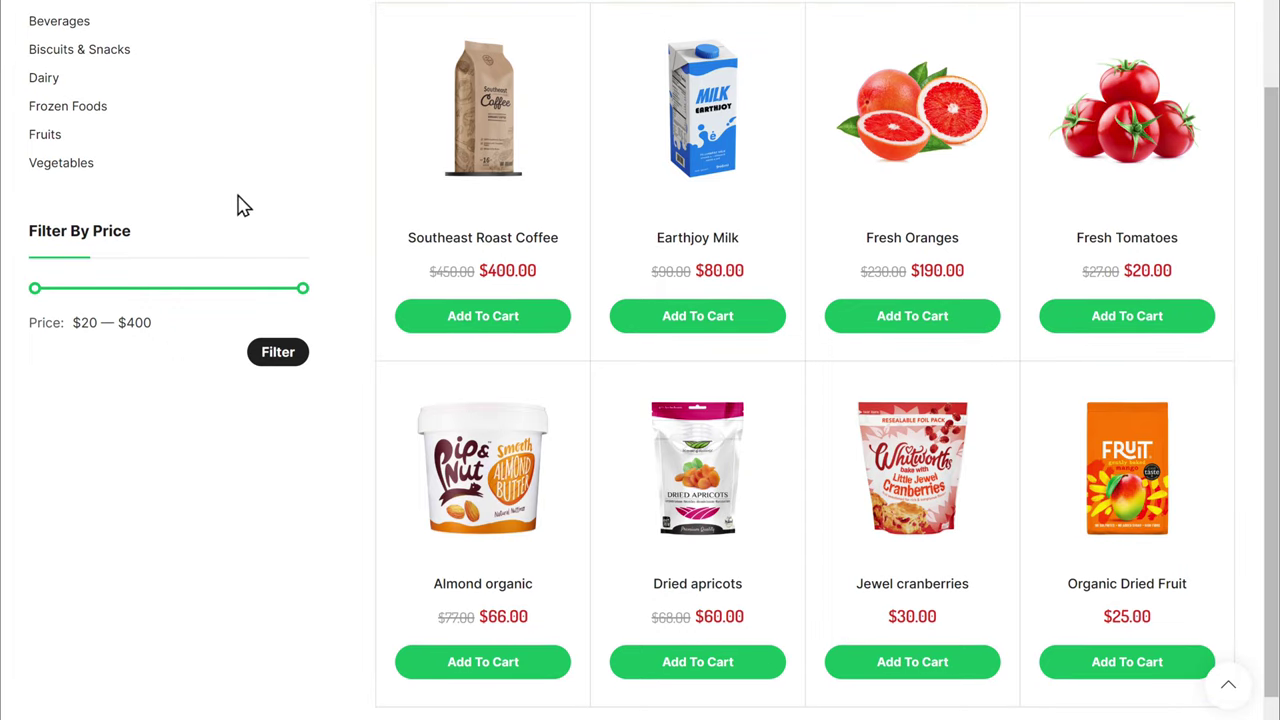
click(478, 176)
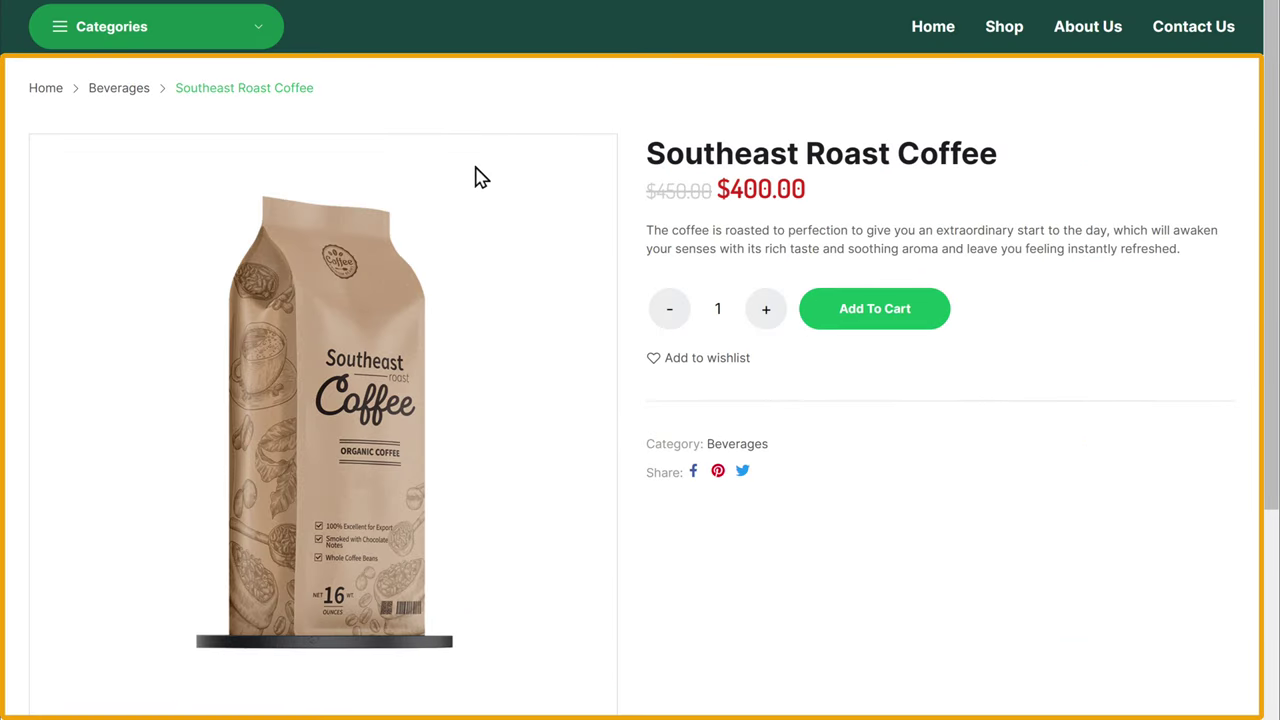
scroll(480, 176, down, 4)
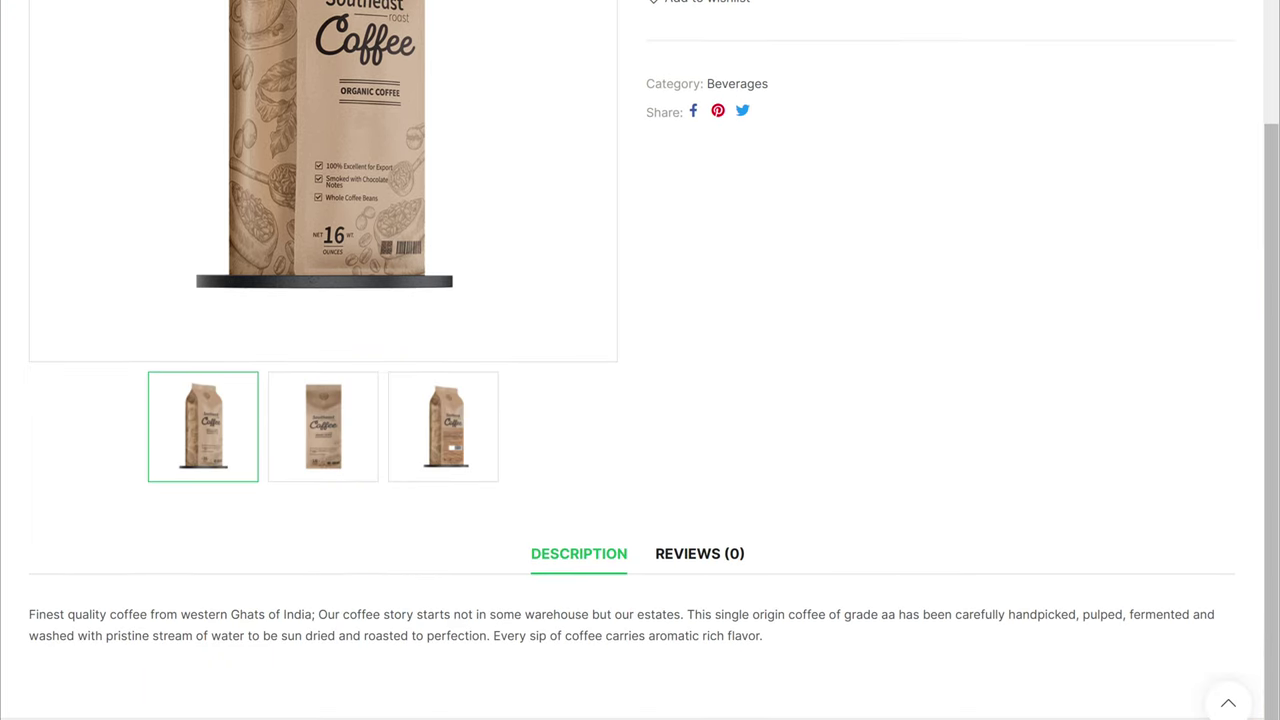
scroll(480, 176, up, 2)
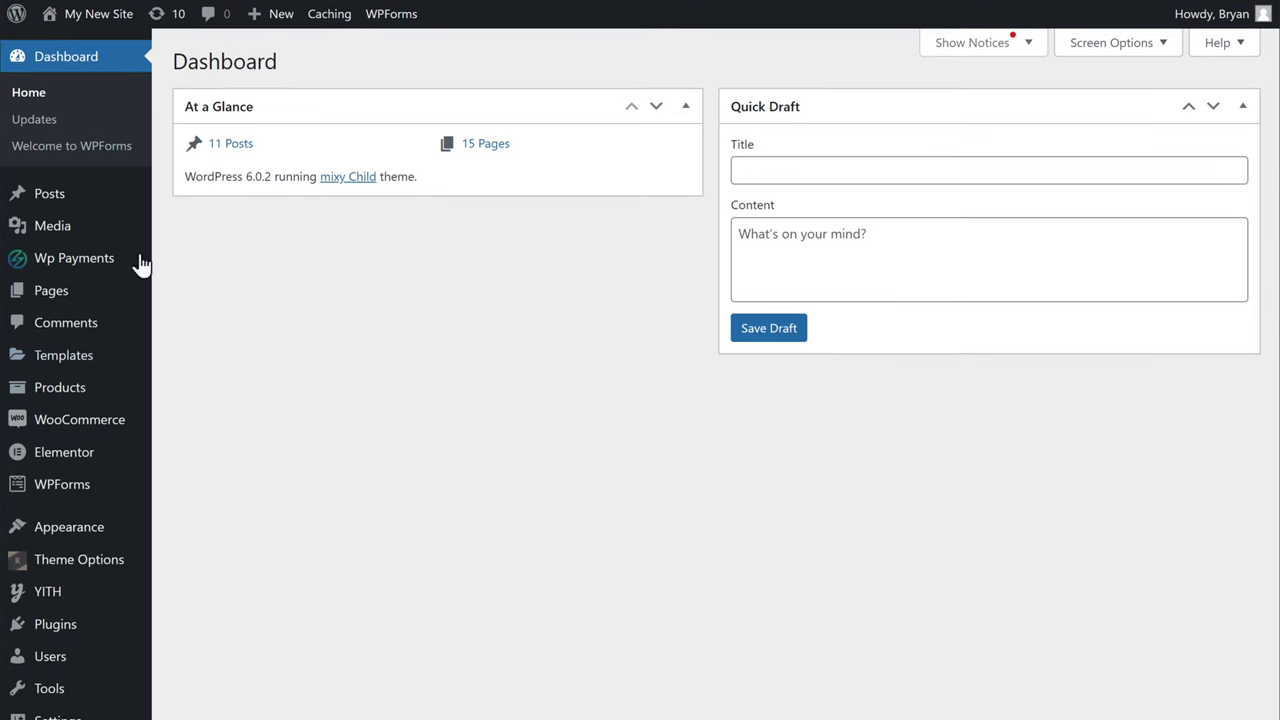
- In WooCommerce General settings, choose Indian rupee (₹) as the currency and save
mouse_move(57, 507)
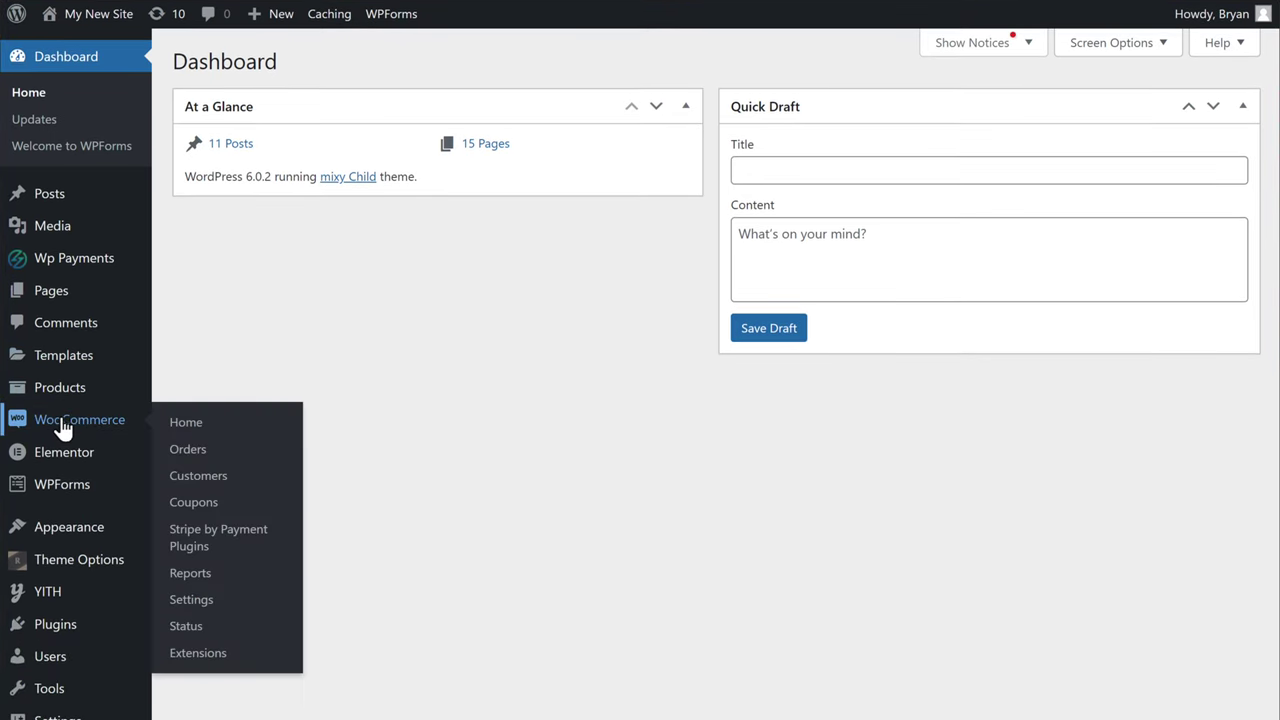
click(180, 605)
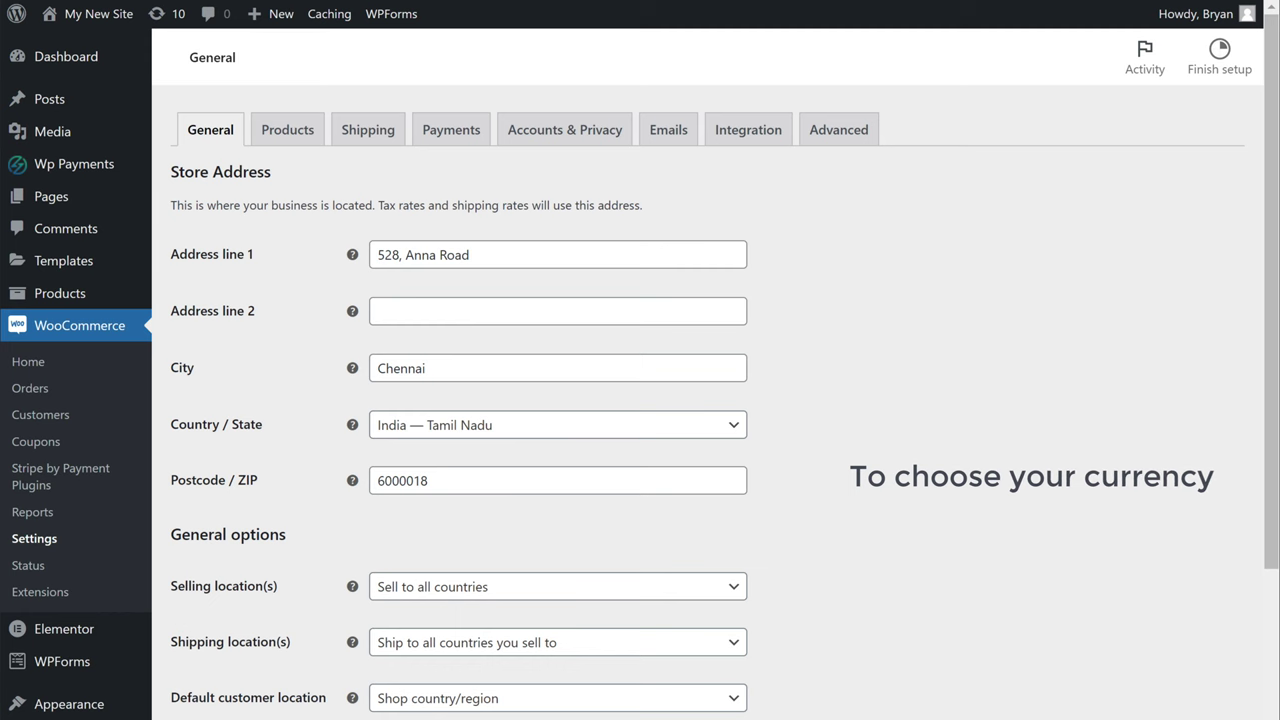
scroll(700, 400, down, 5)
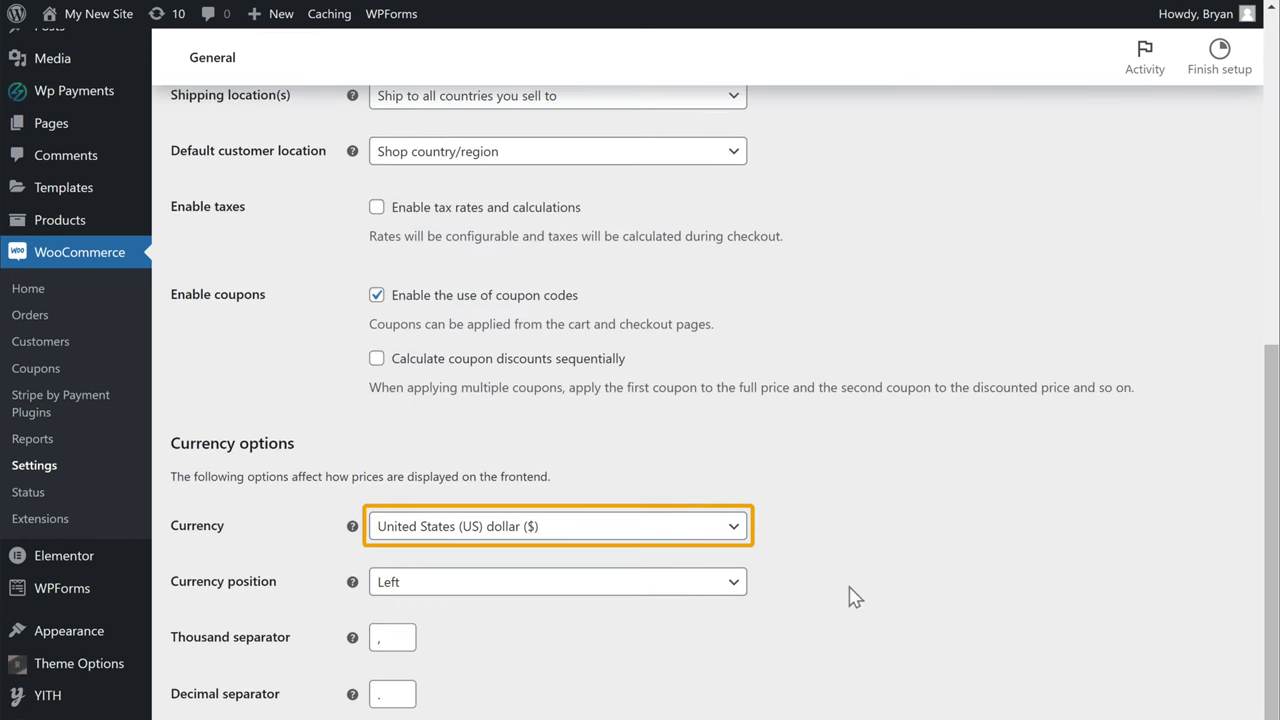
click(735, 530)
click(663, 556)
text(india)
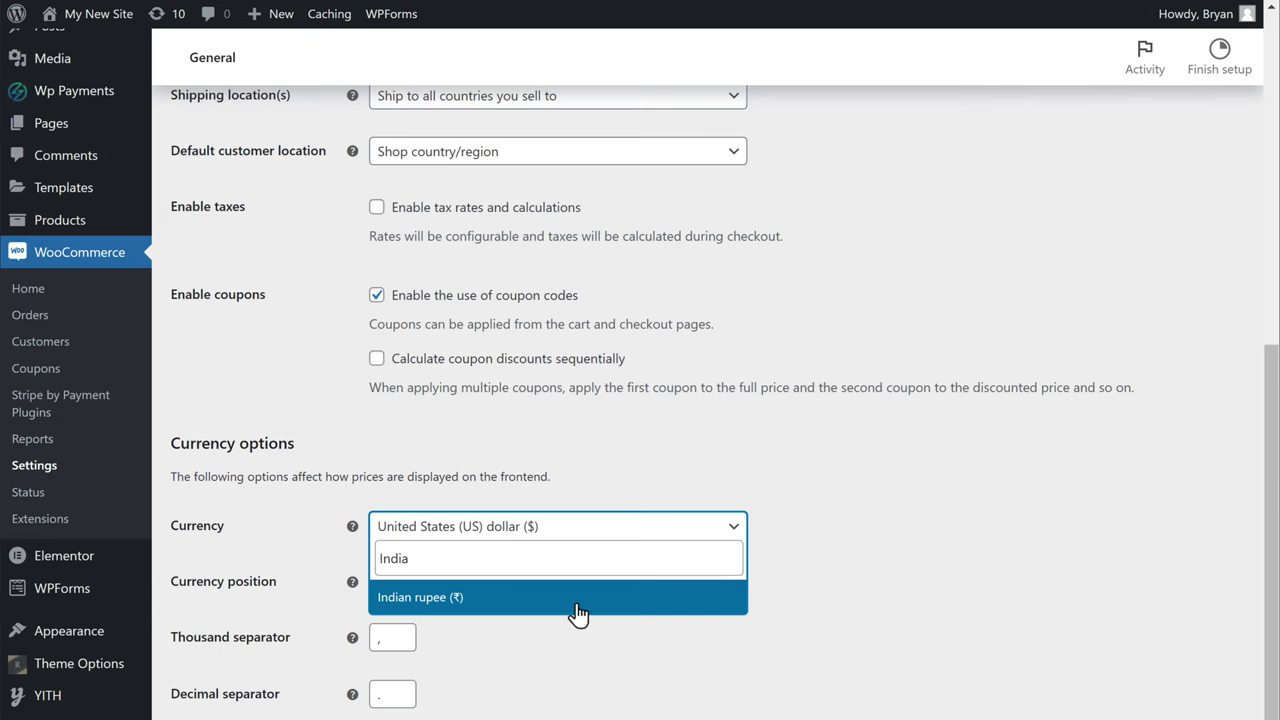
click(578, 600)
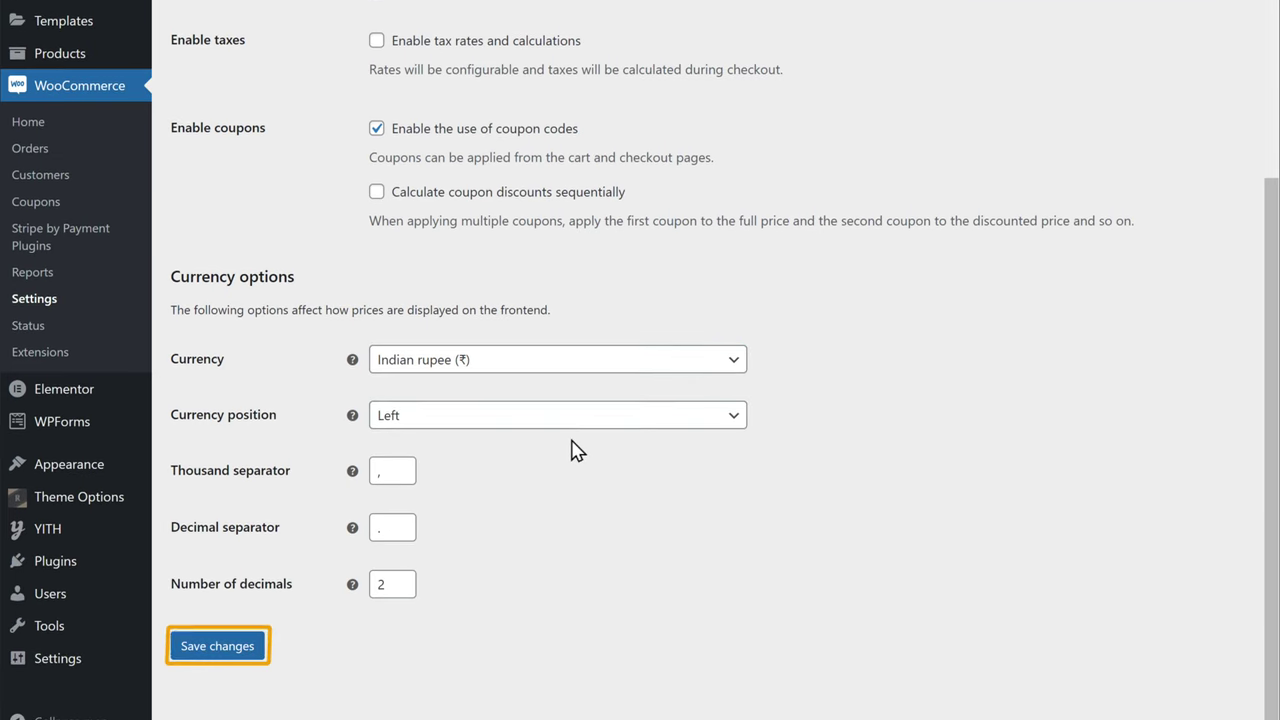
click(215, 650)
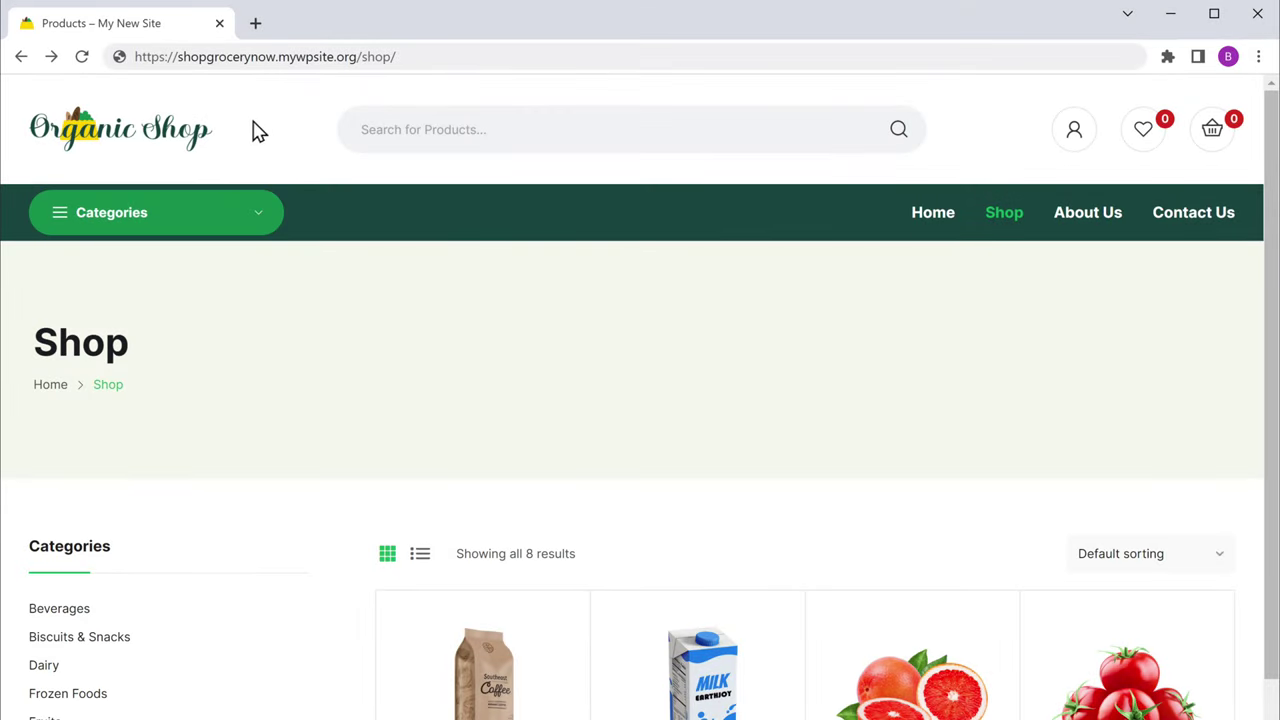
- Reload the shop, add Southeast Roast Coffee (₹400.00) to the cart and go to checkout
click(84, 59)
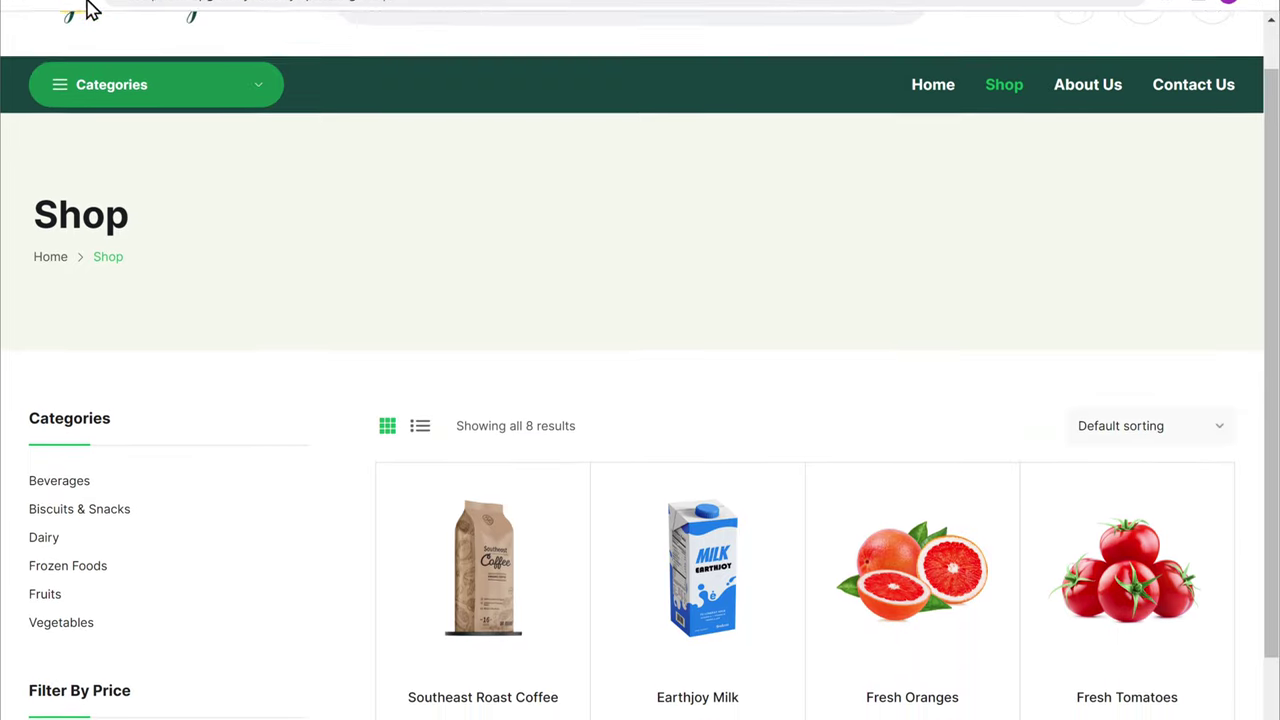
scroll(805, 400, down, 3)
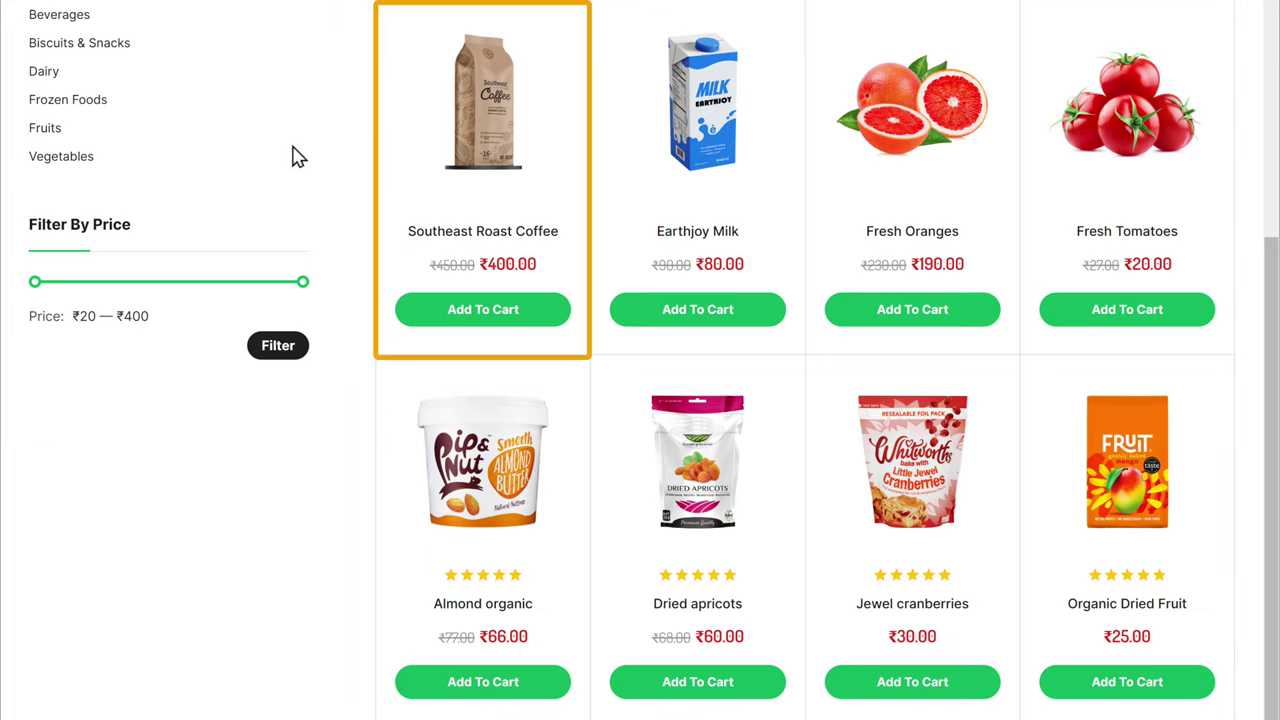
click(483, 312)
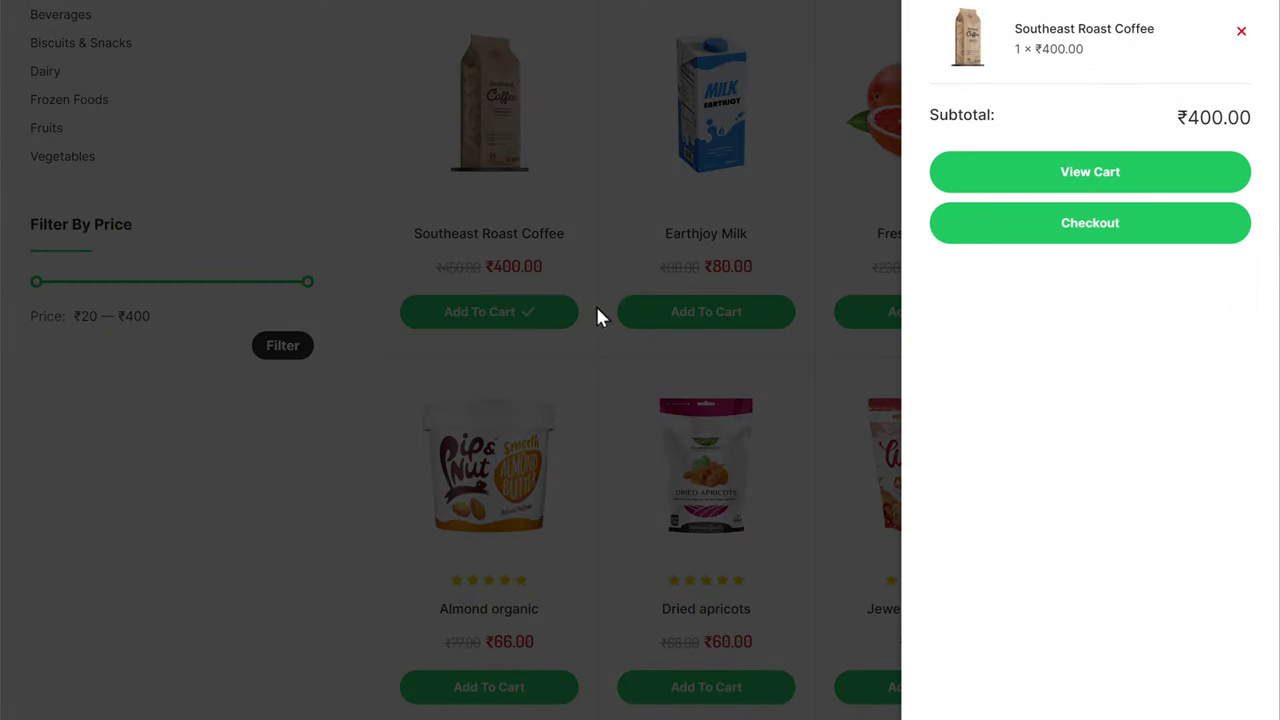
click(1084, 241)
scroll(1080, 243, down, 5)
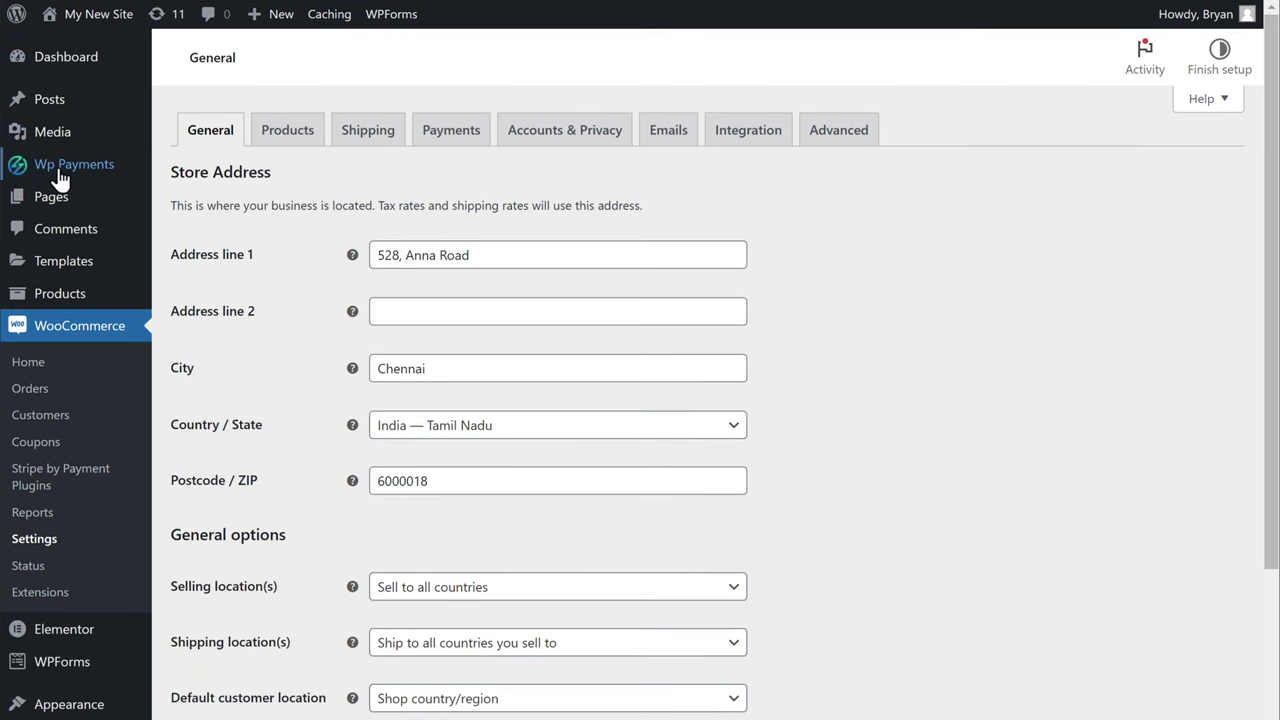
- Start connecting a Stripe account from the WP Payments API Settings
click(60, 176)
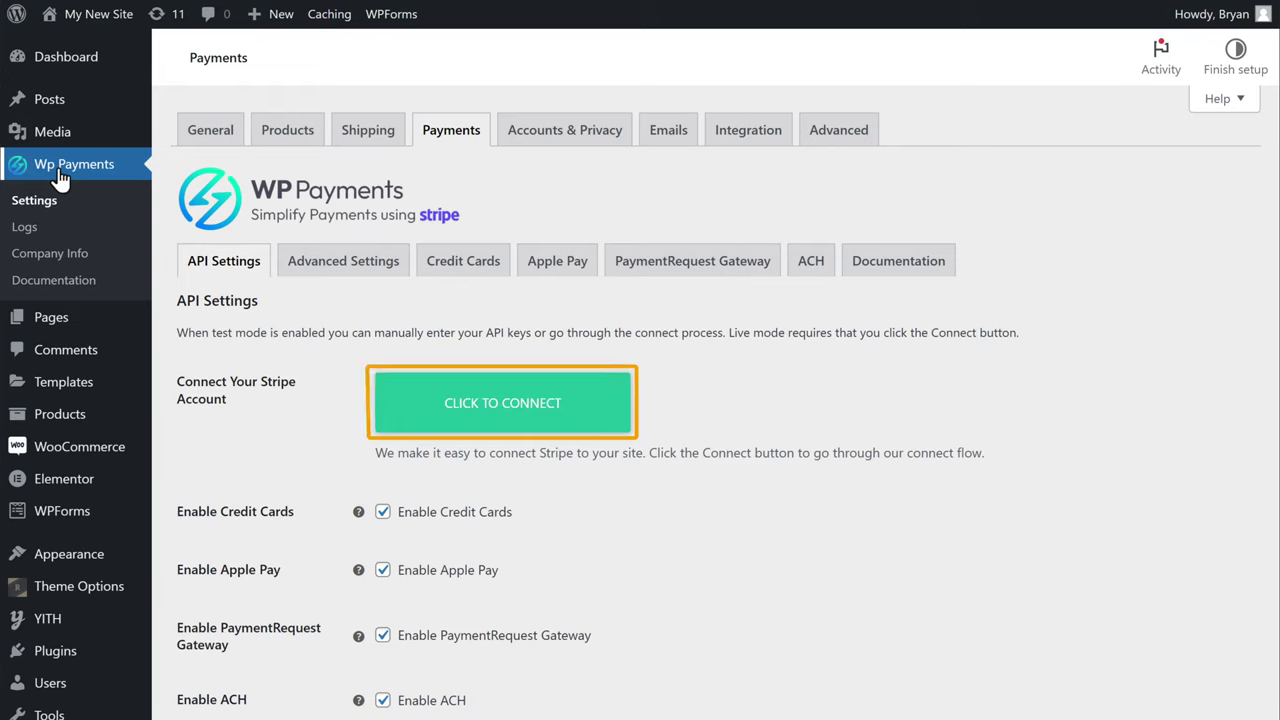
click(494, 428)
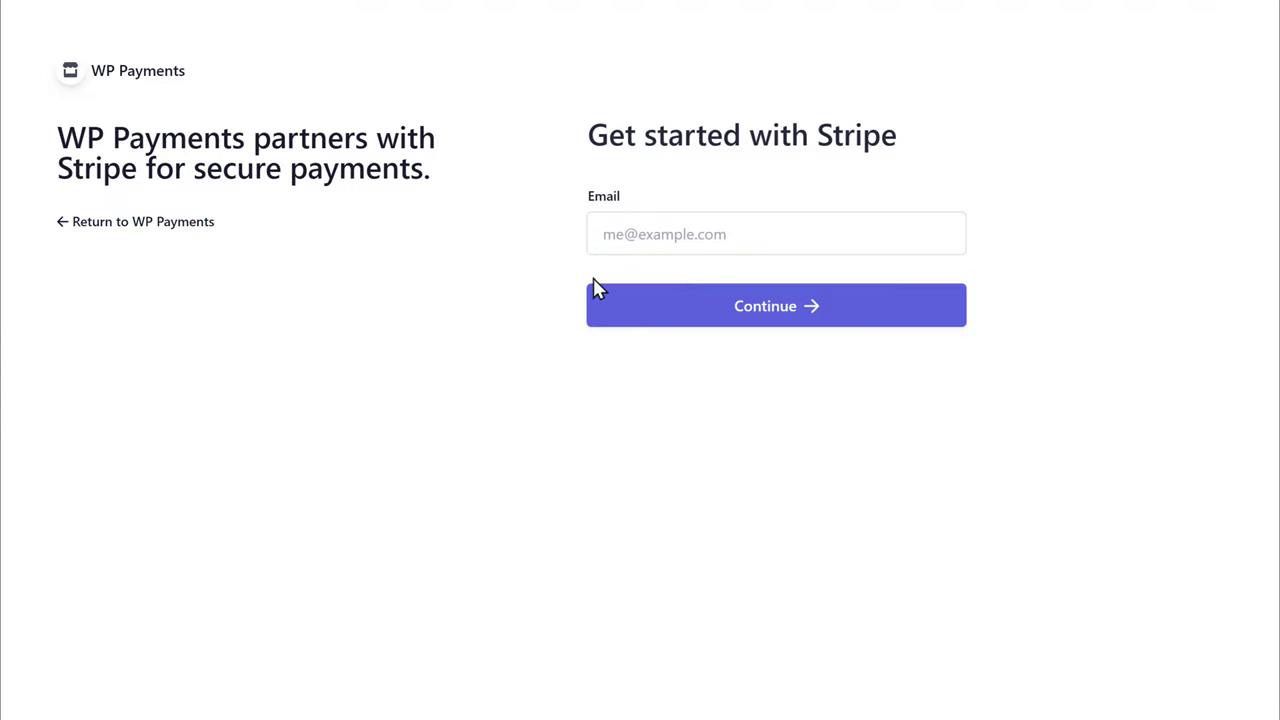
- Log in to Stripe Connect with the account e-mail and password
click(656, 231)
click(418, 378)
click(762, 332)
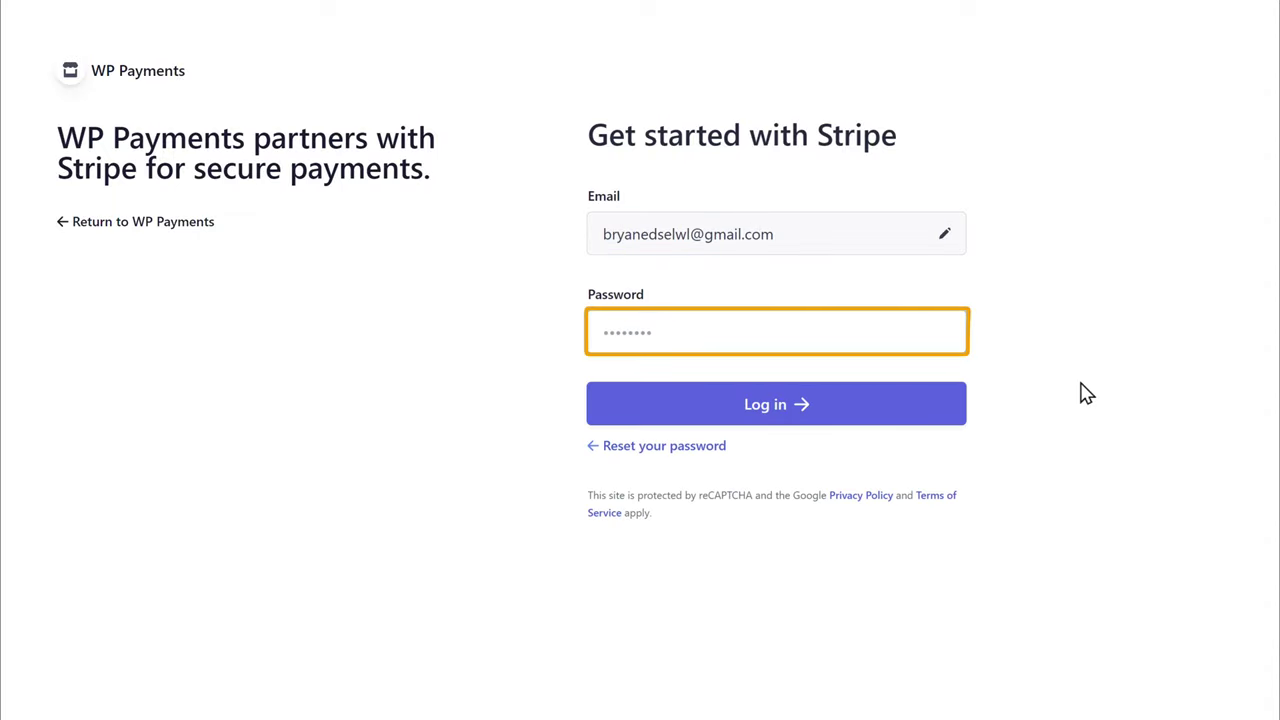
click(772, 428)
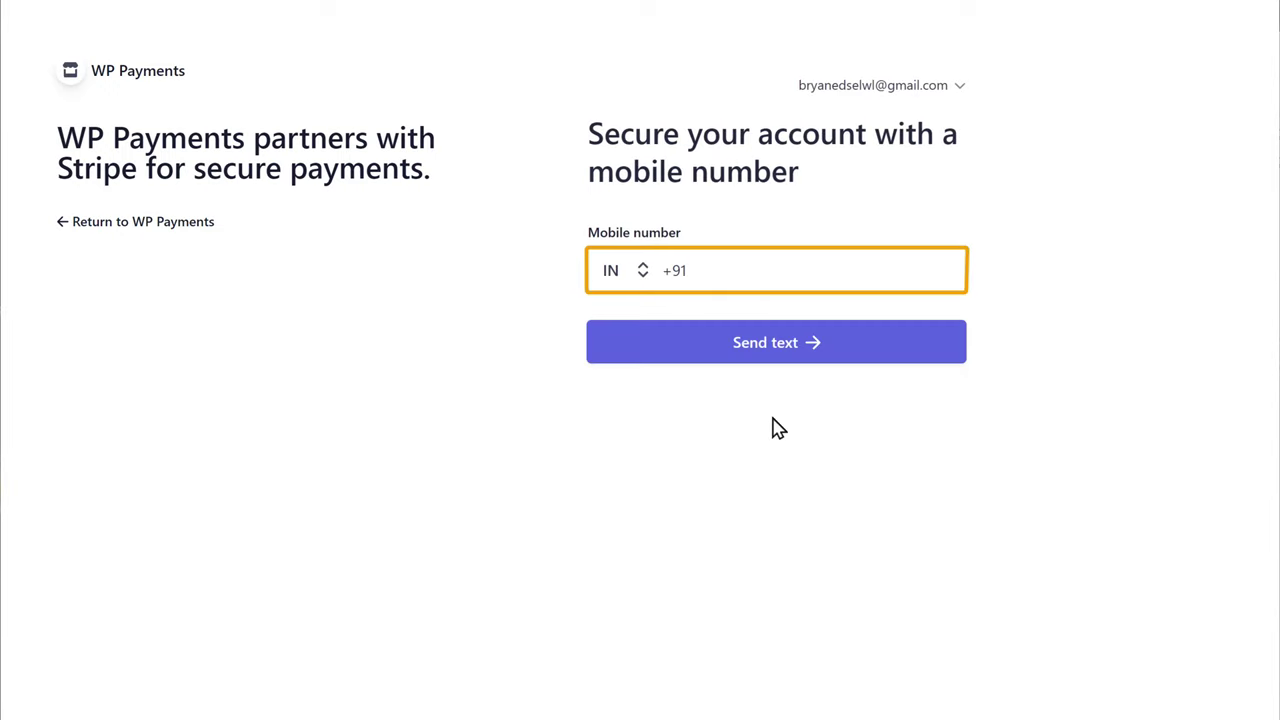
click(771, 420)
- Verify the login with the mobile number and the texted verification code
click(758, 271)
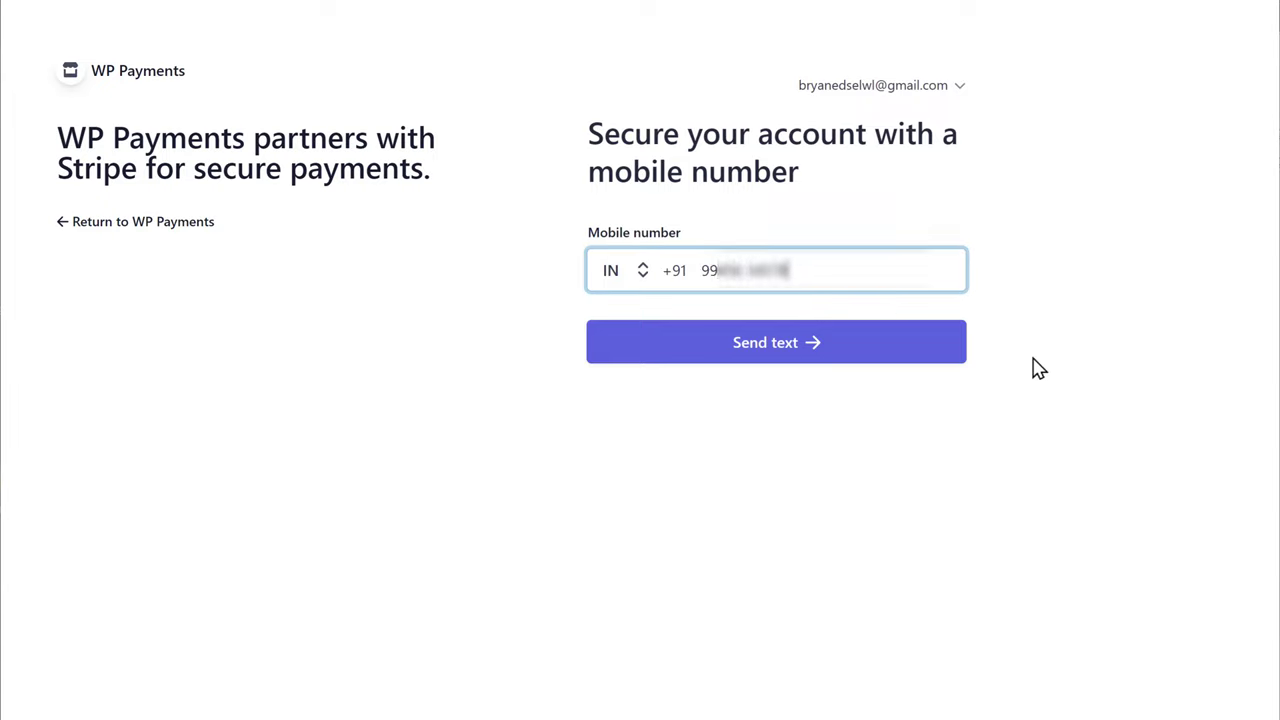
click(1036, 368)
click(781, 362)
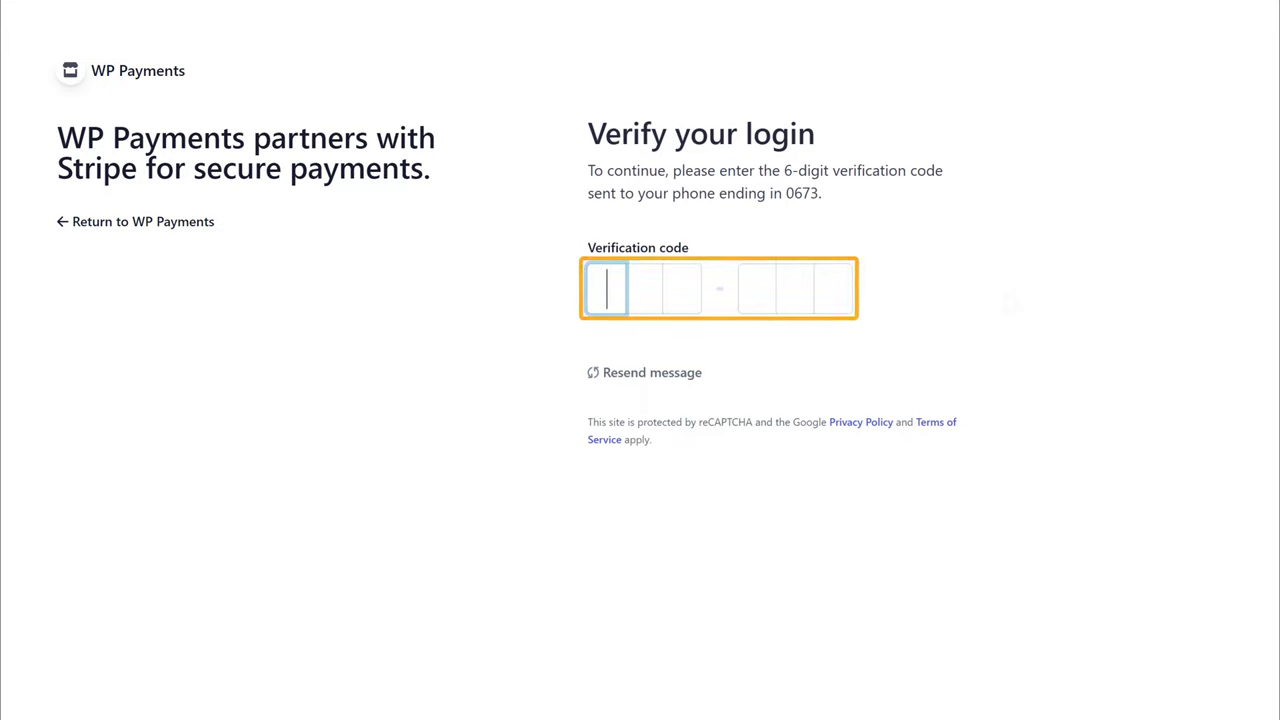
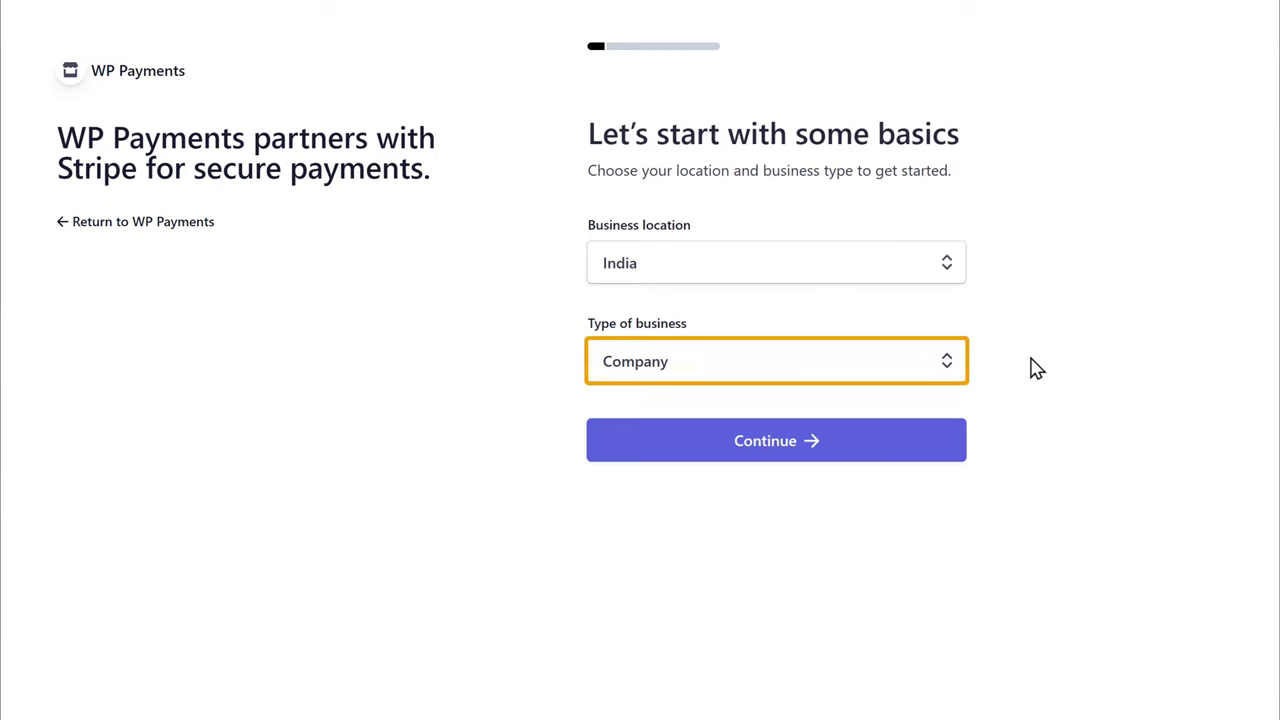
- Set the business type to Individual and submit the personal details
click(950, 370)
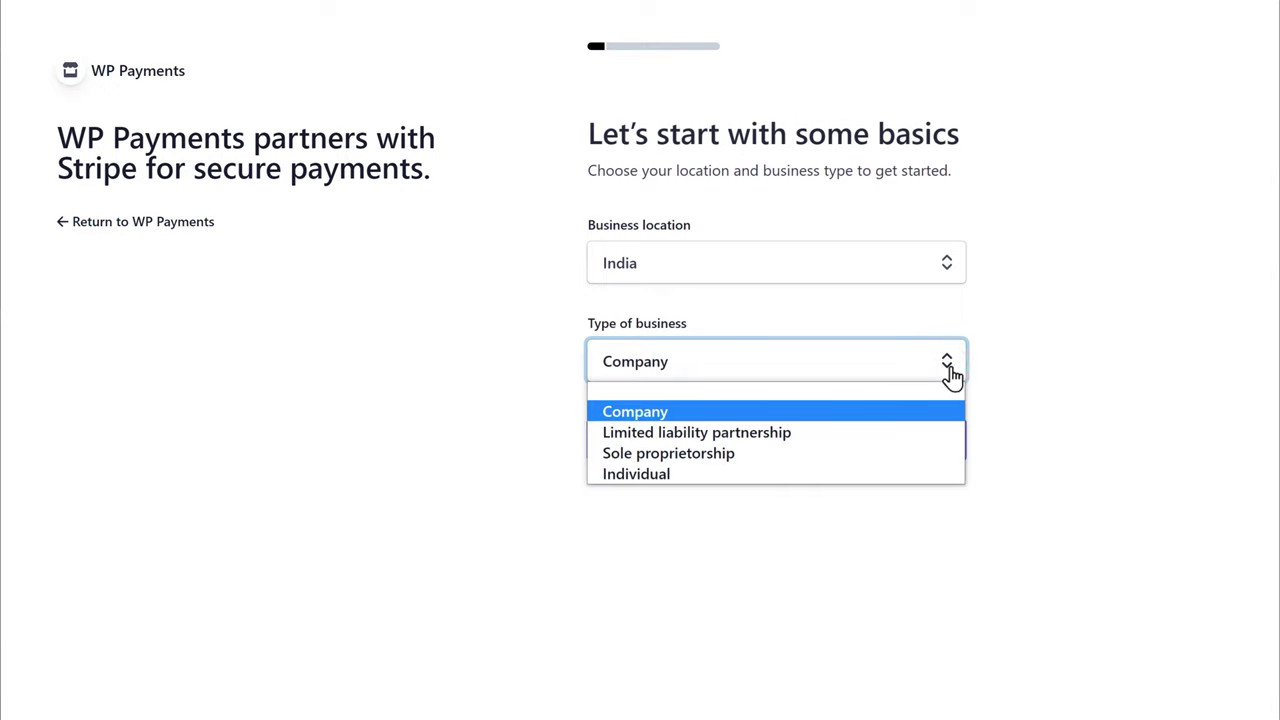
click(855, 474)
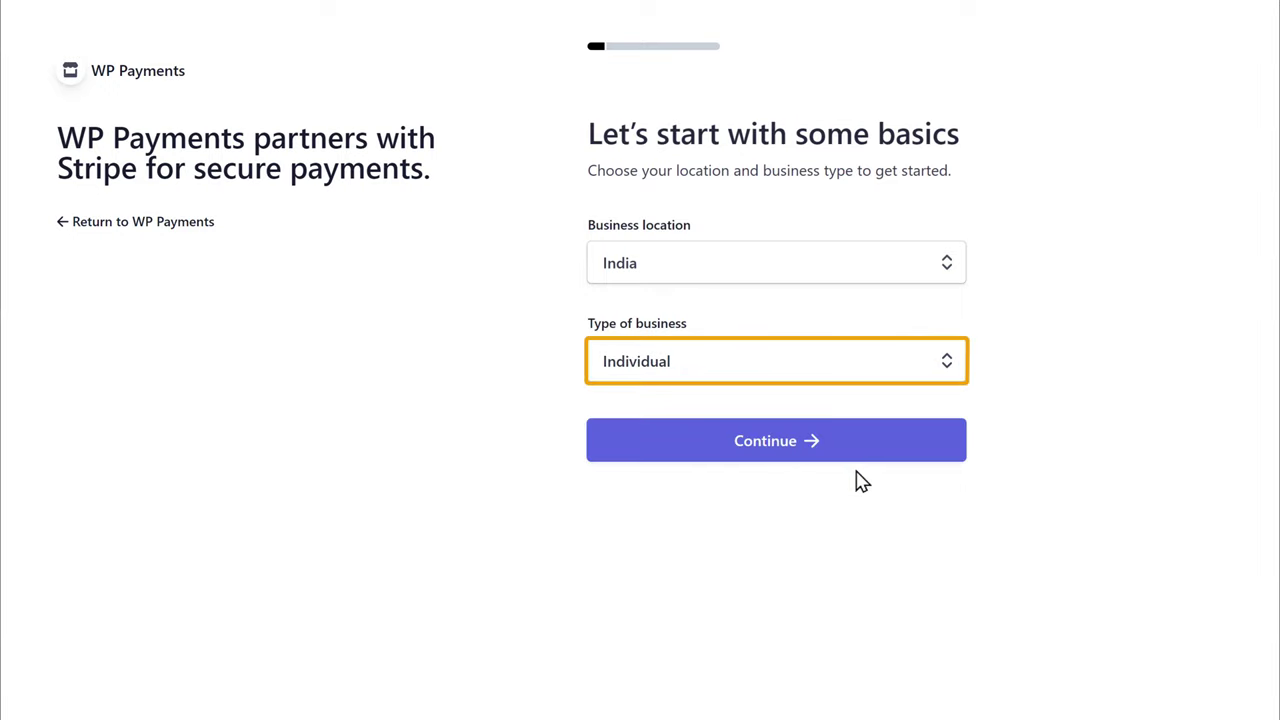
click(806, 450)
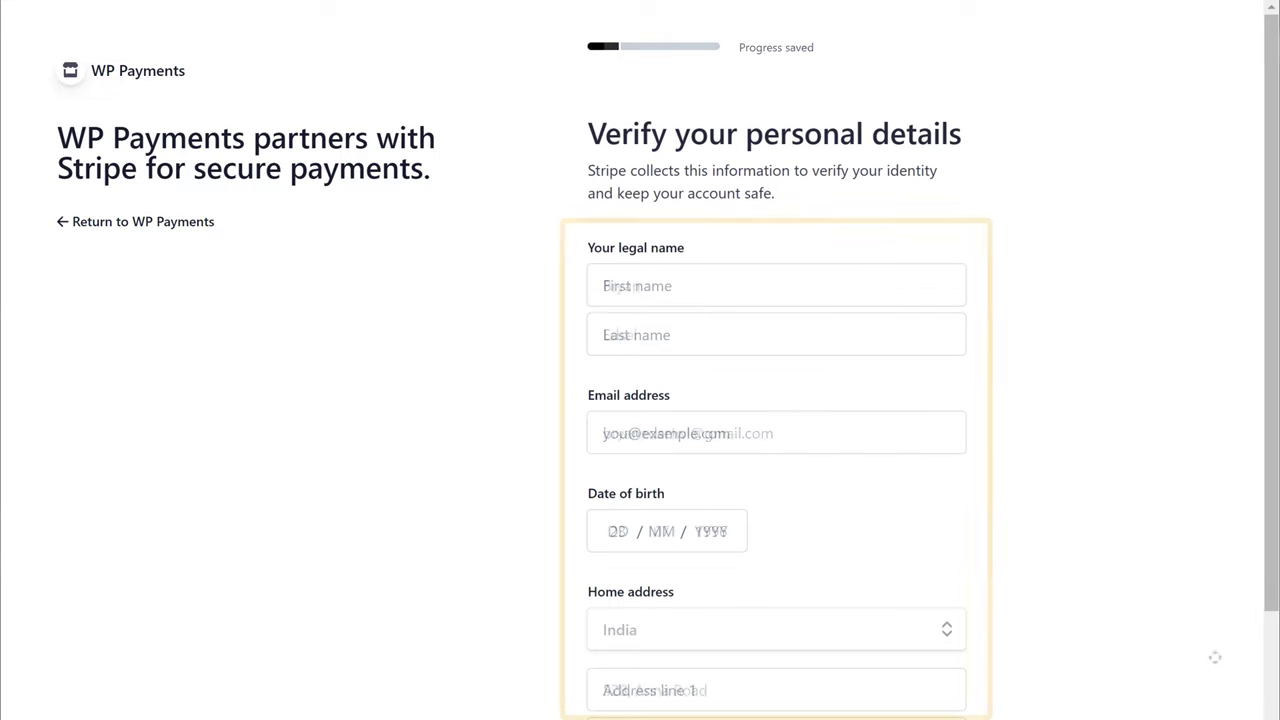
scroll(776, 400, down, 4)
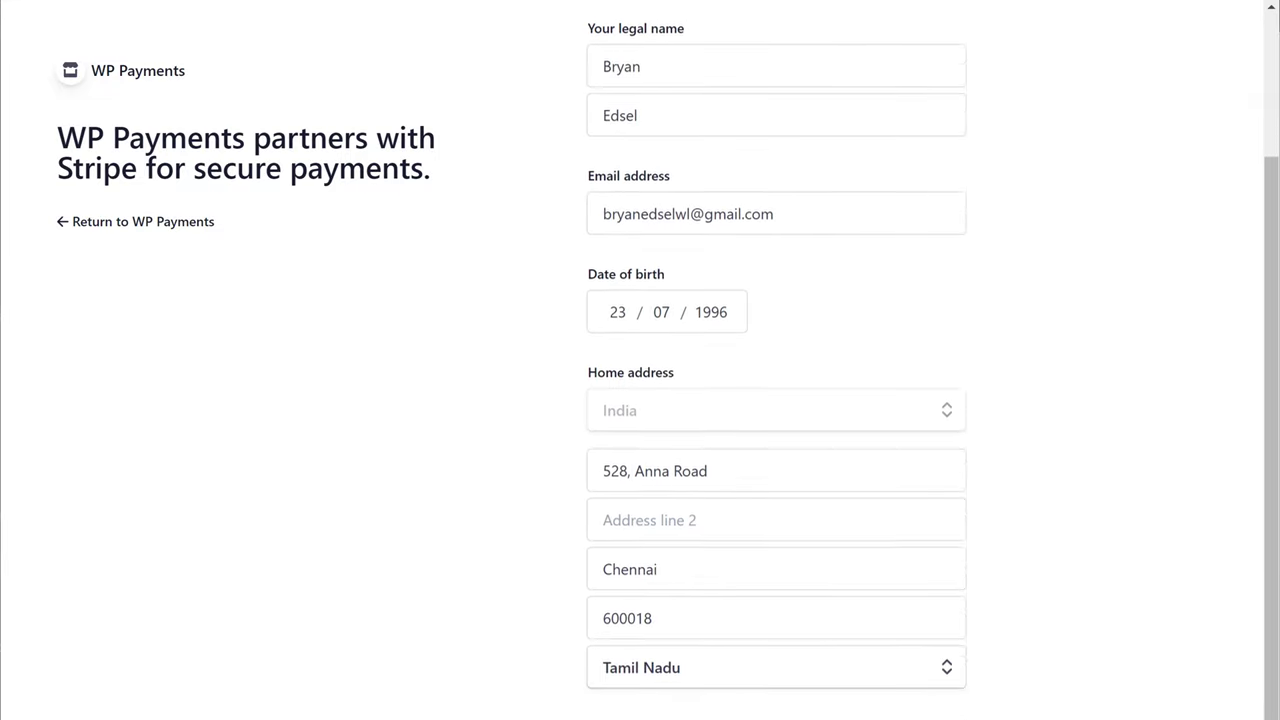
scroll(1188, 590, down, 2)
click(777, 630)
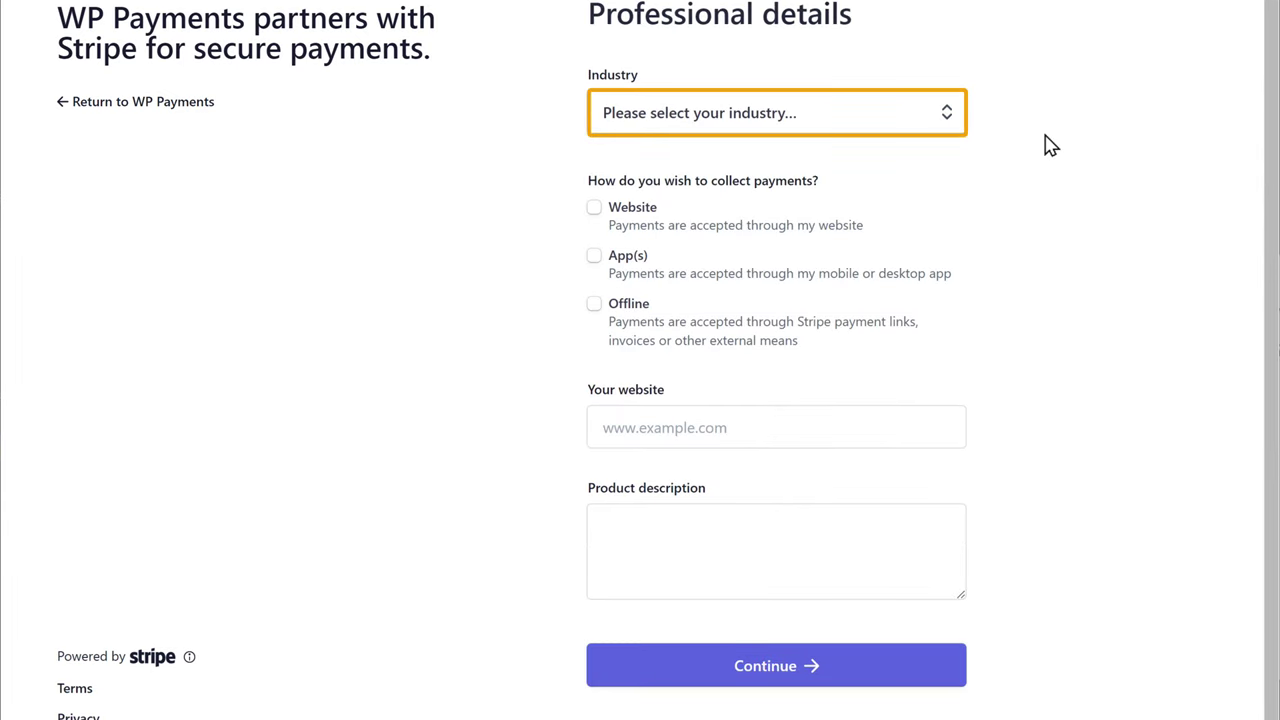
- Set the industry to Food and drink > Grocery stores, taking payments via website
click(955, 118)
drag(966, 209, 960, 249)
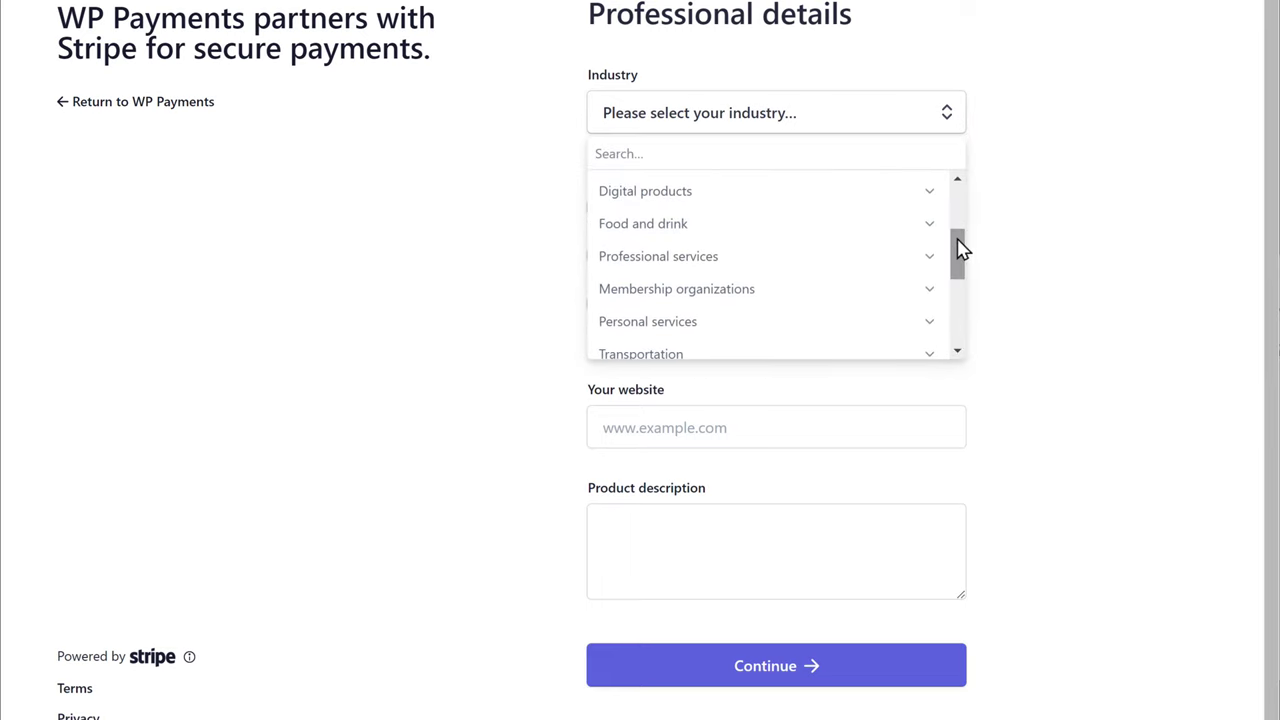
click(886, 224)
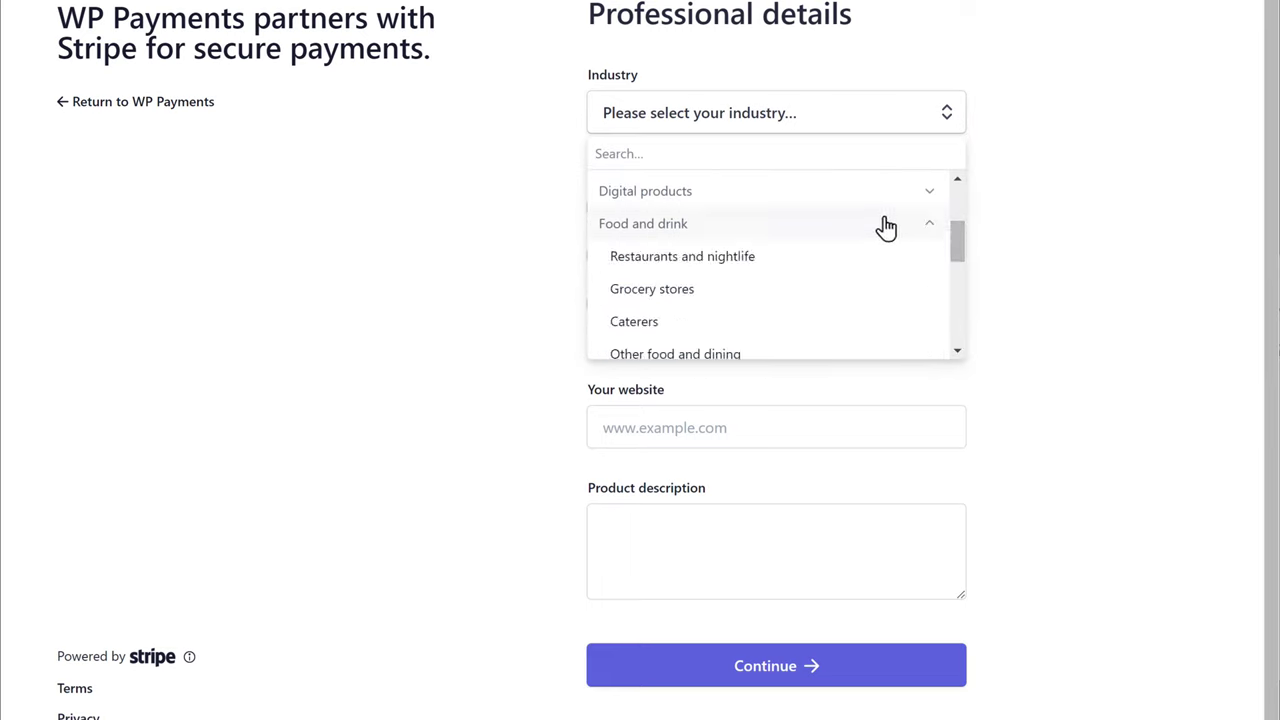
click(797, 290)
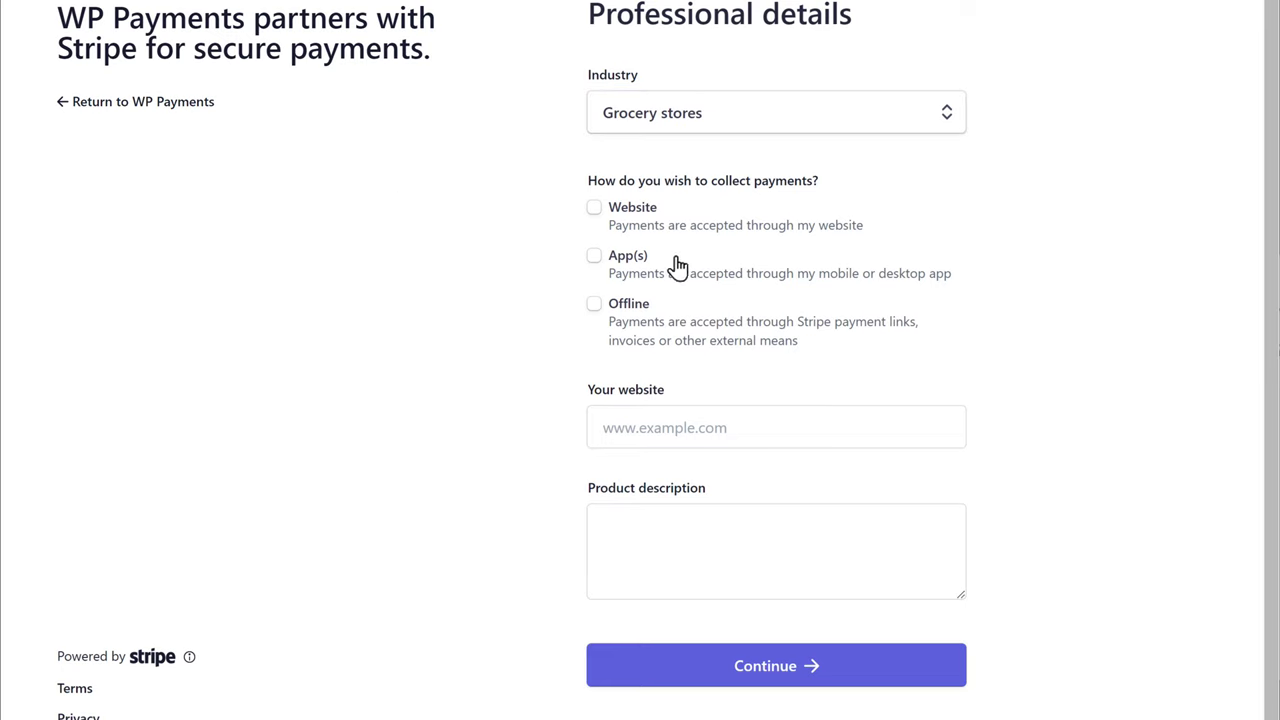
click(595, 210)
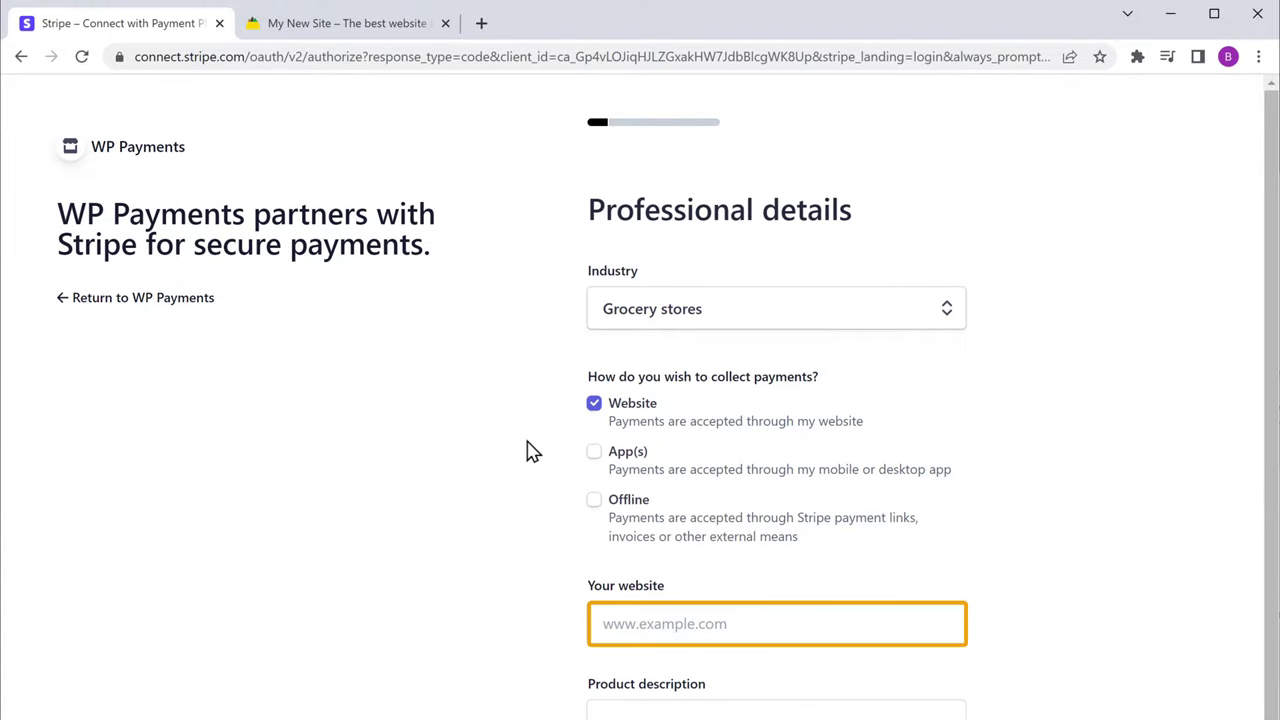
- Copy the store's web address and paste it as the business website
click(415, 25)
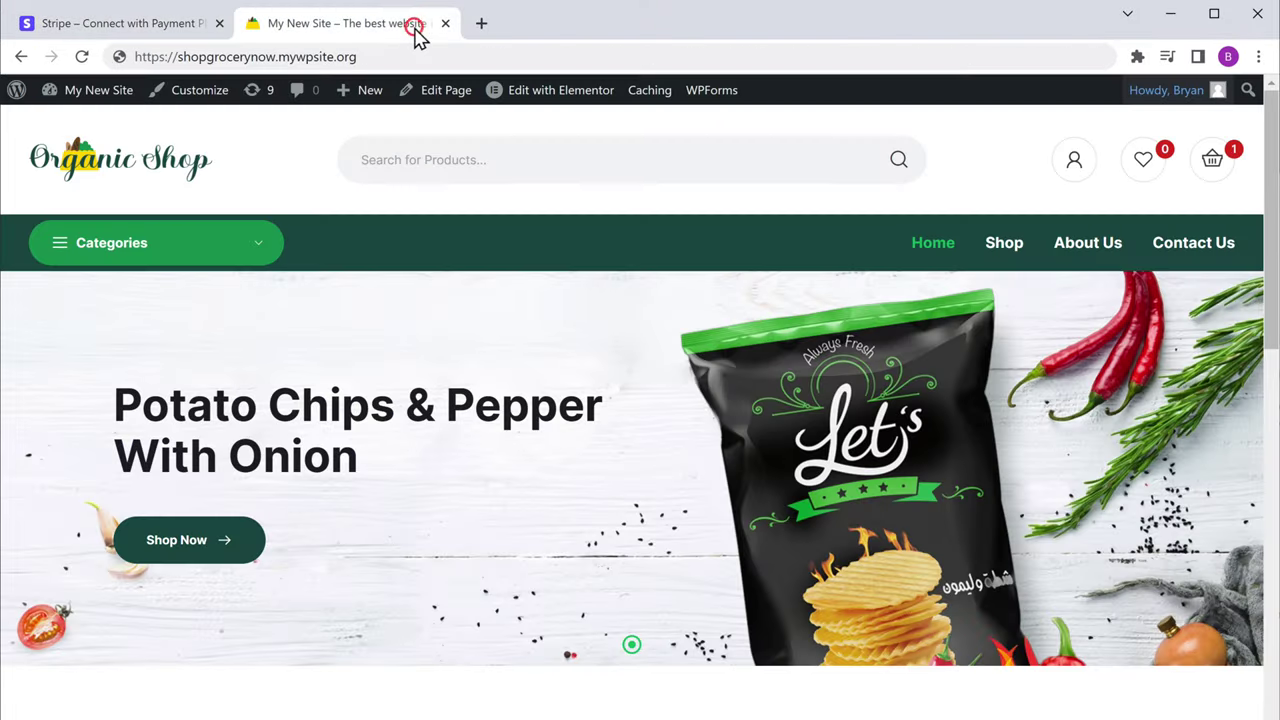
click(374, 52)
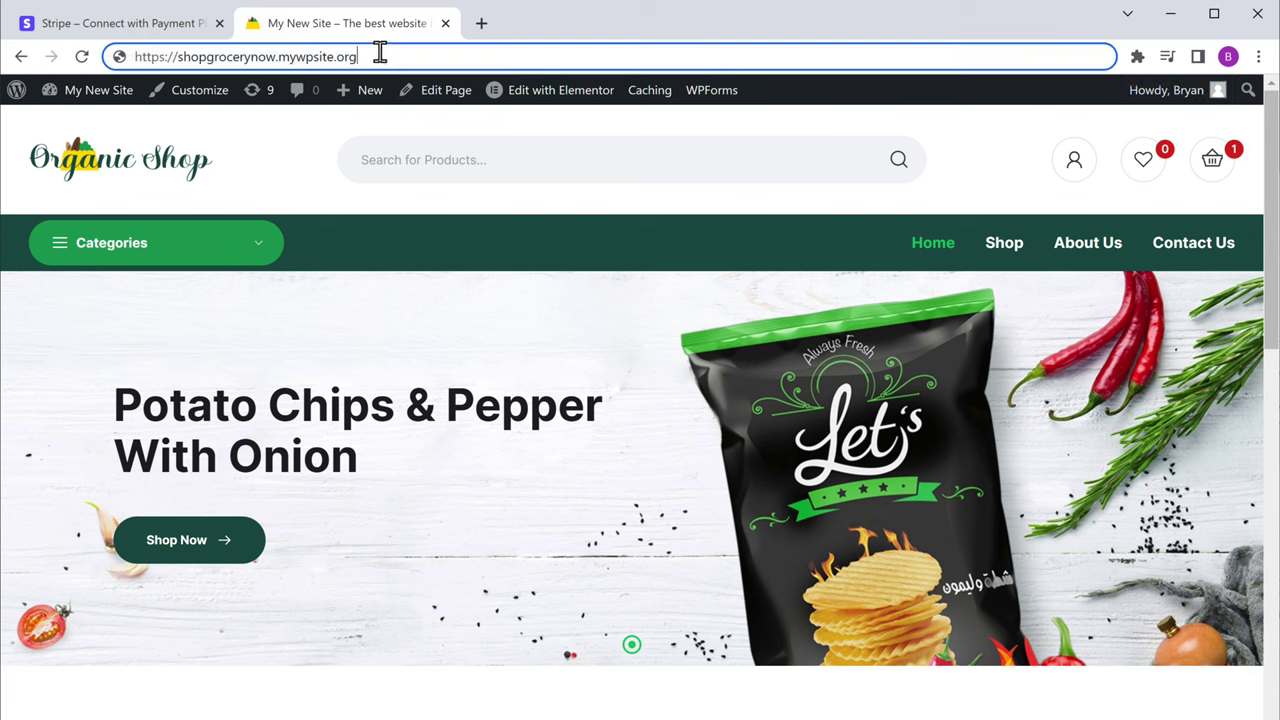
right_click(140, 57)
click(180, 150)
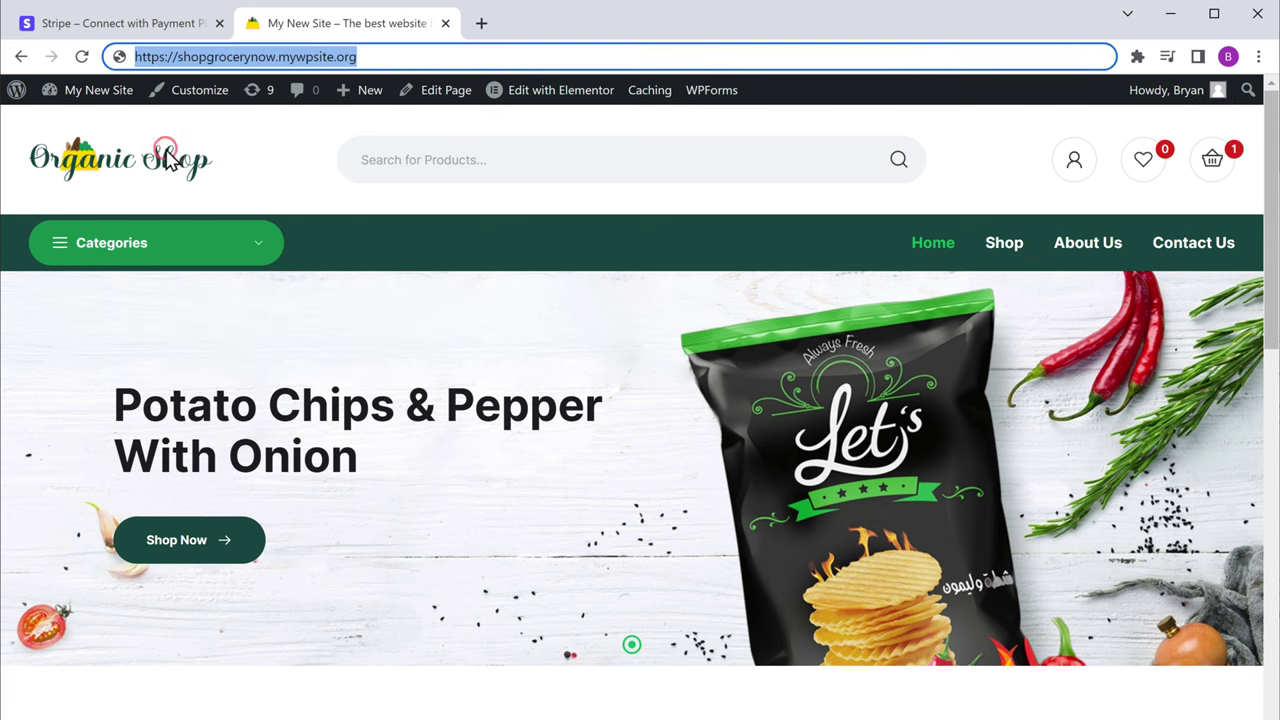
click(123, 28)
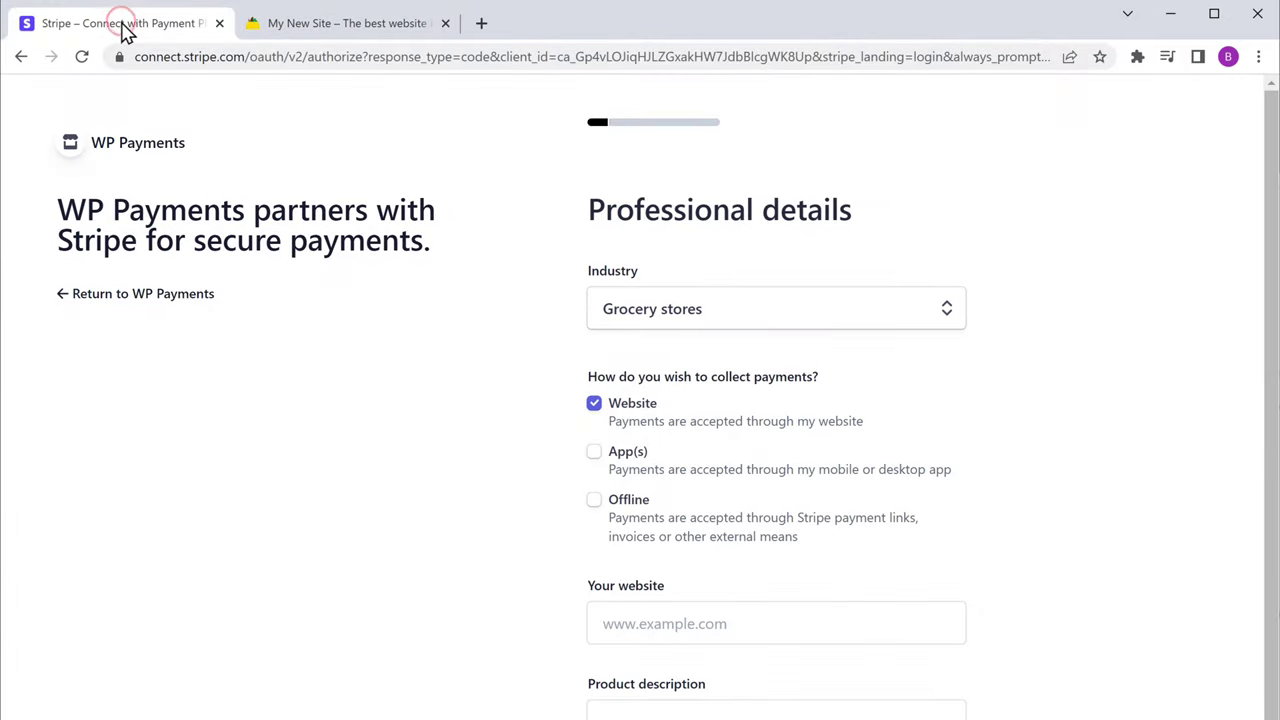
right_click(608, 624)
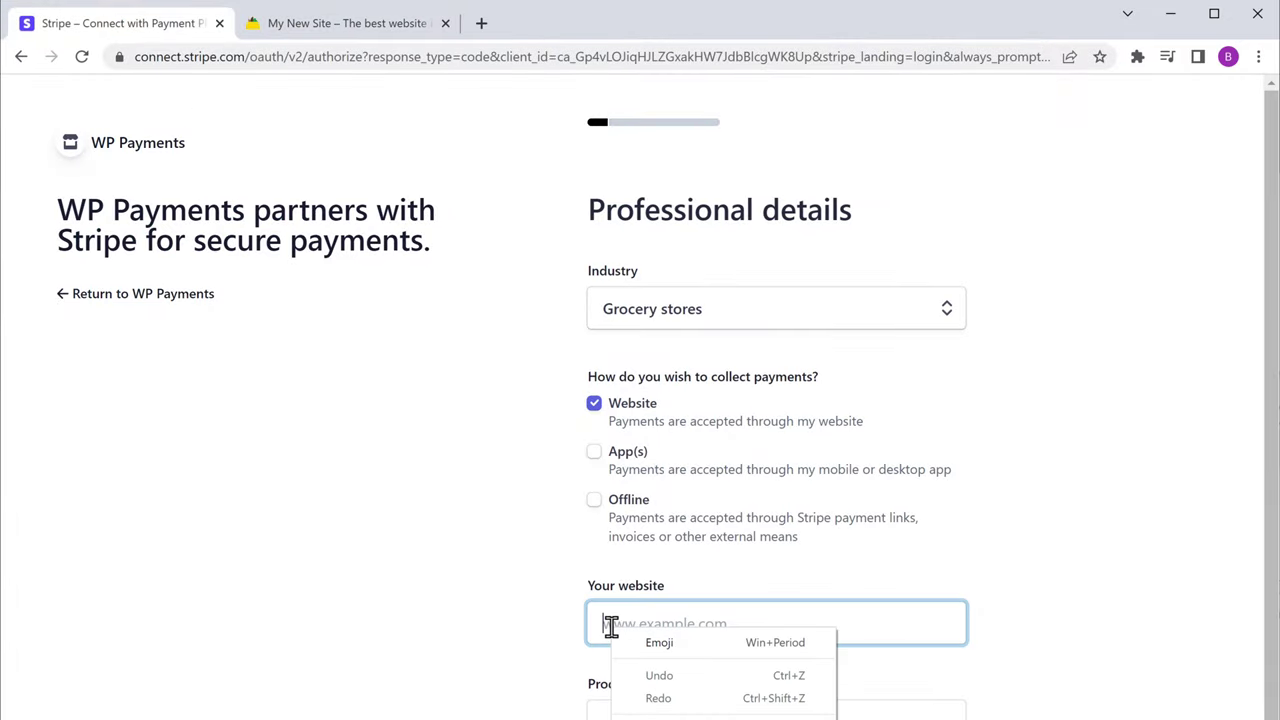
click(655, 592)
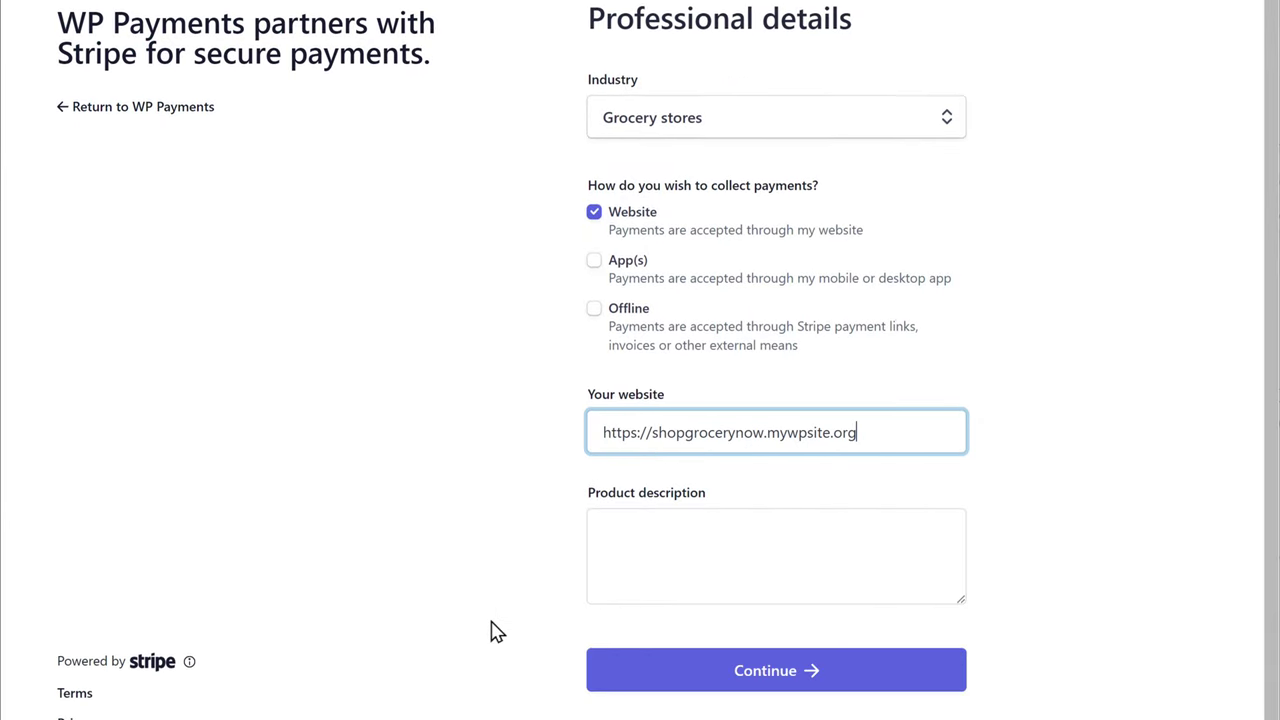
click(515, 634)
click(769, 692)
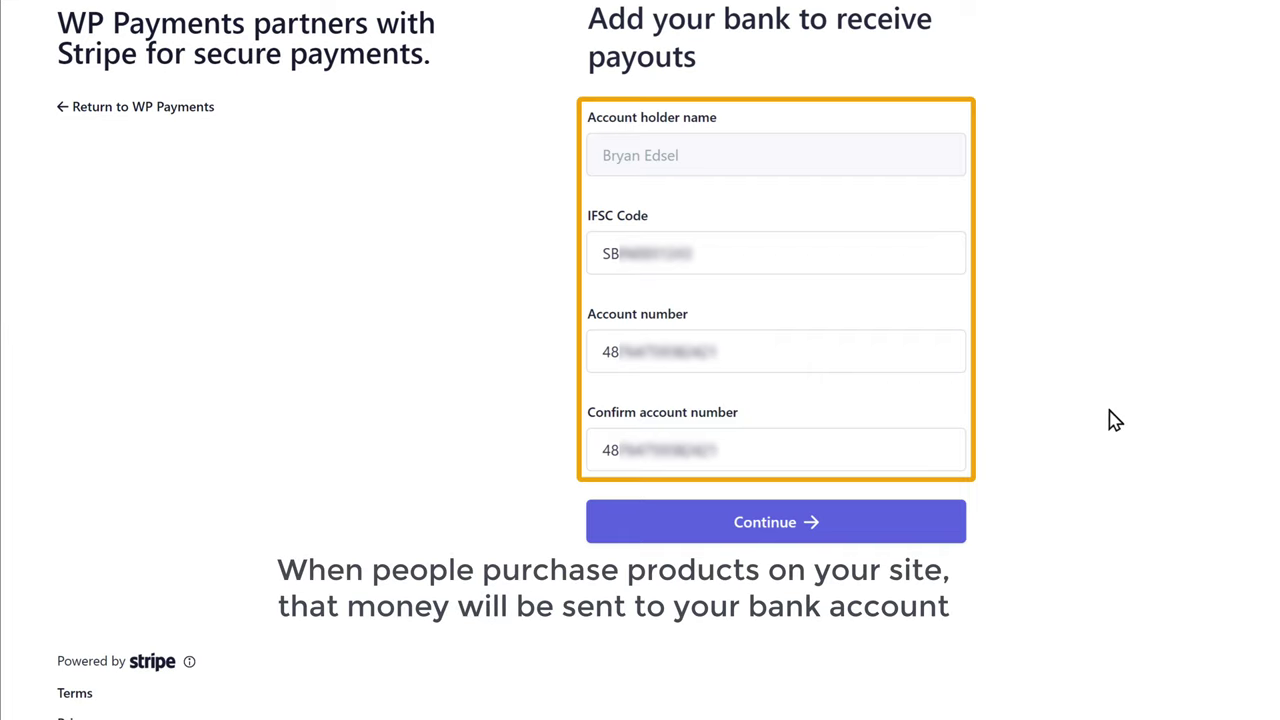
- Save the payout bank details and submit the Stripe account setup
click(764, 540)
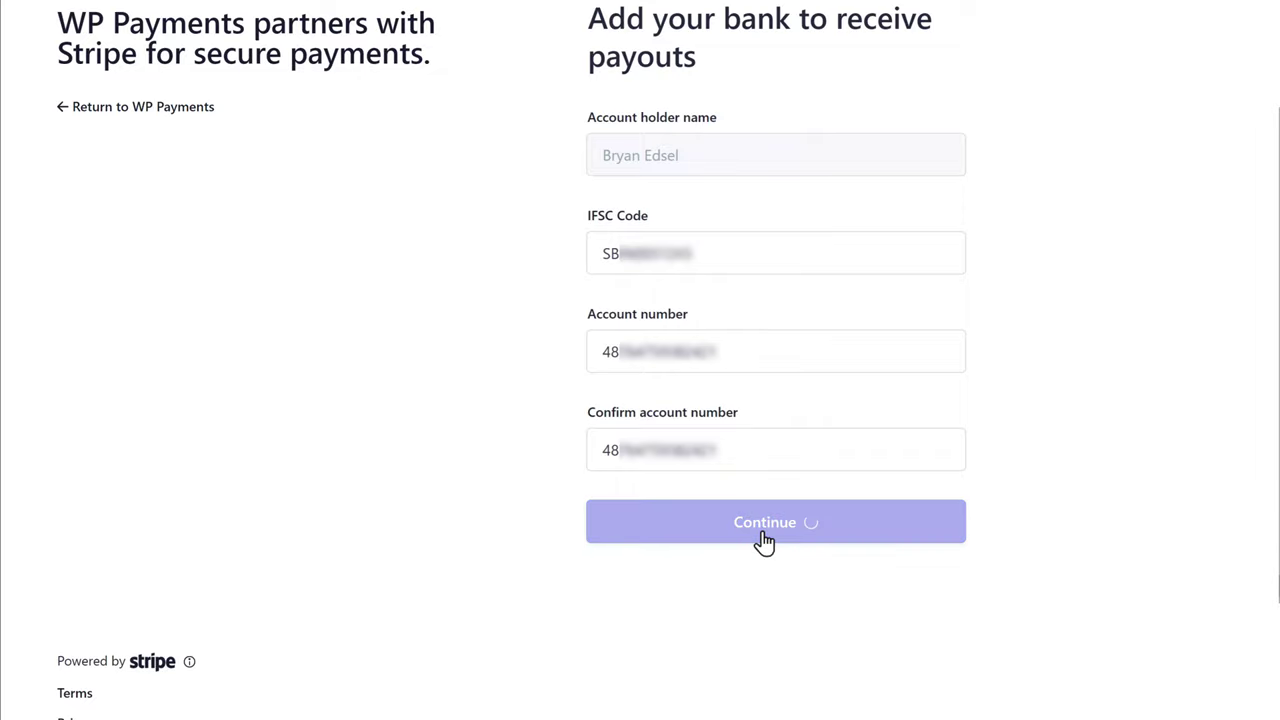
scroll(766, 540, down, 4)
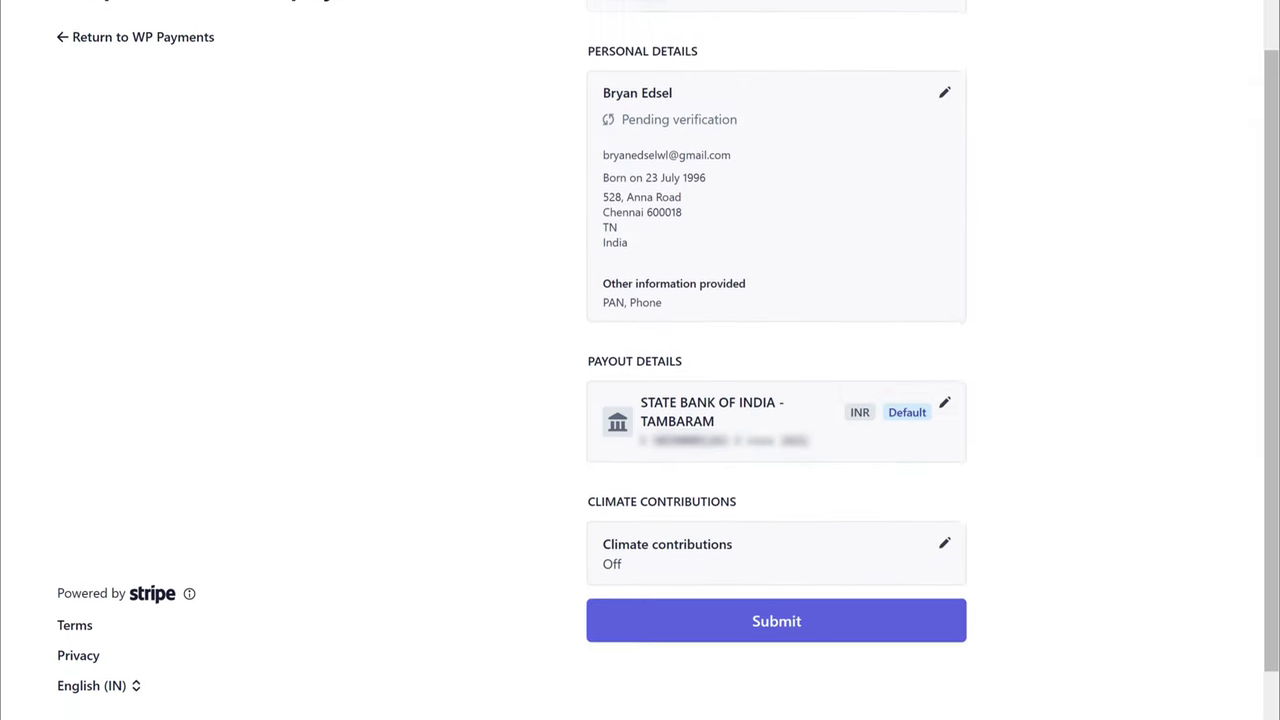
scroll(1209, 280, down, 1)
click(776, 570)
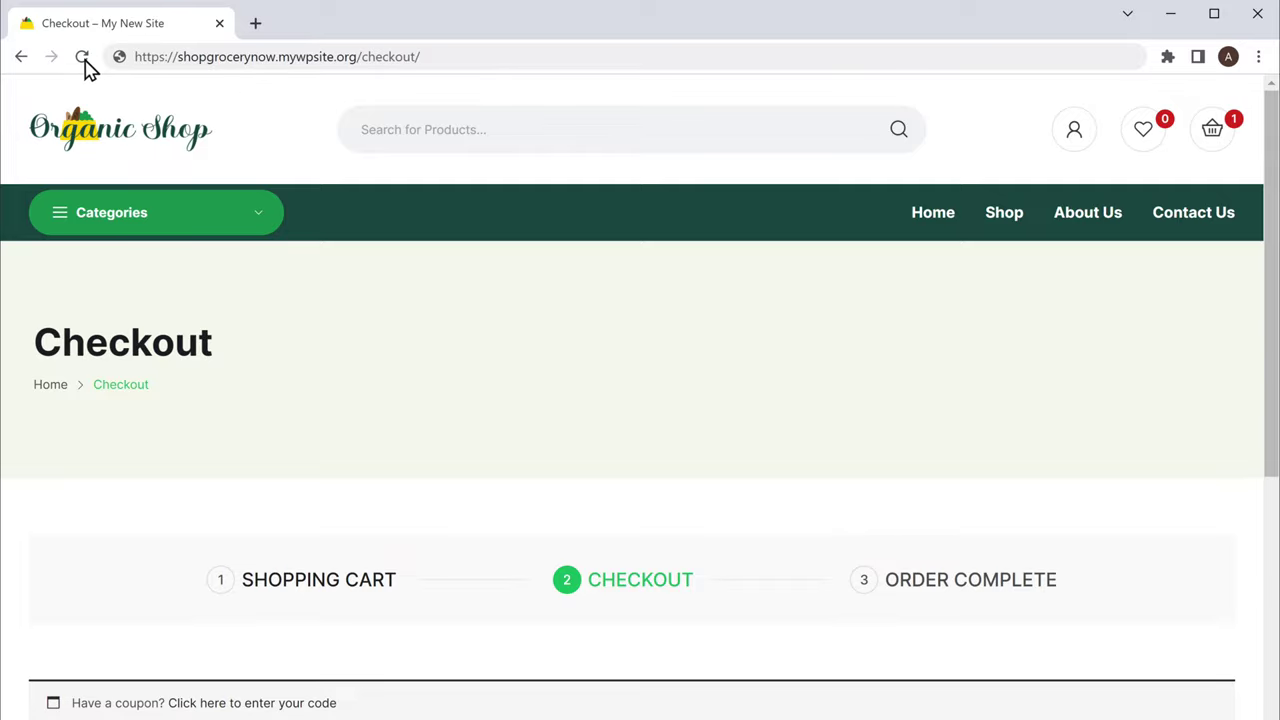
- Place the Southeast Roast Coffee order from the checkout page
scroll(86, 60, down, 5)
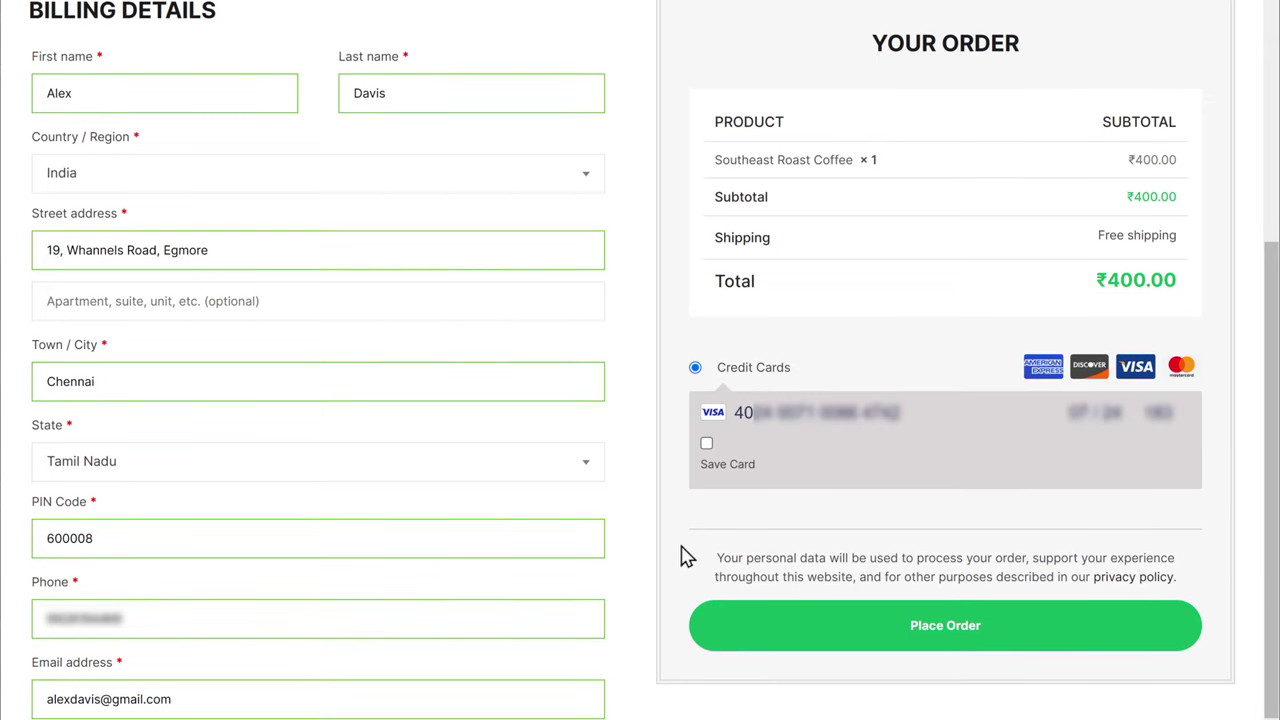
click(937, 626)
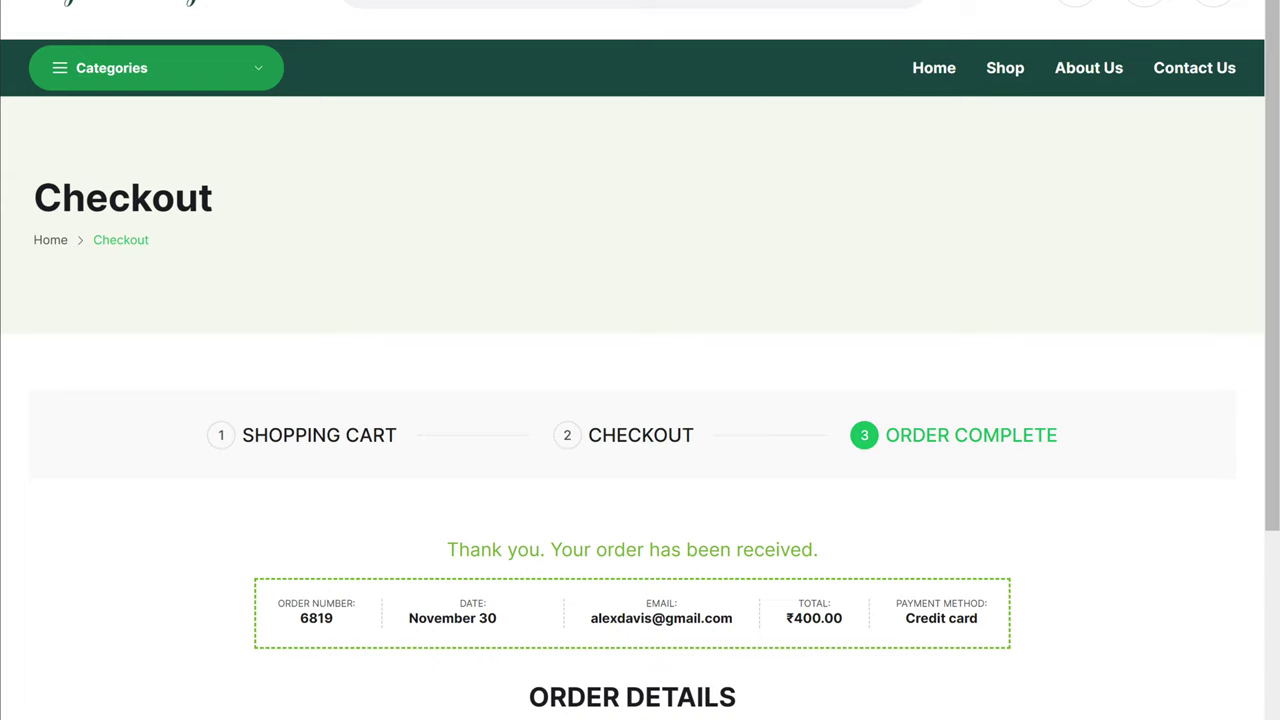
scroll(640, 400, down, 3)
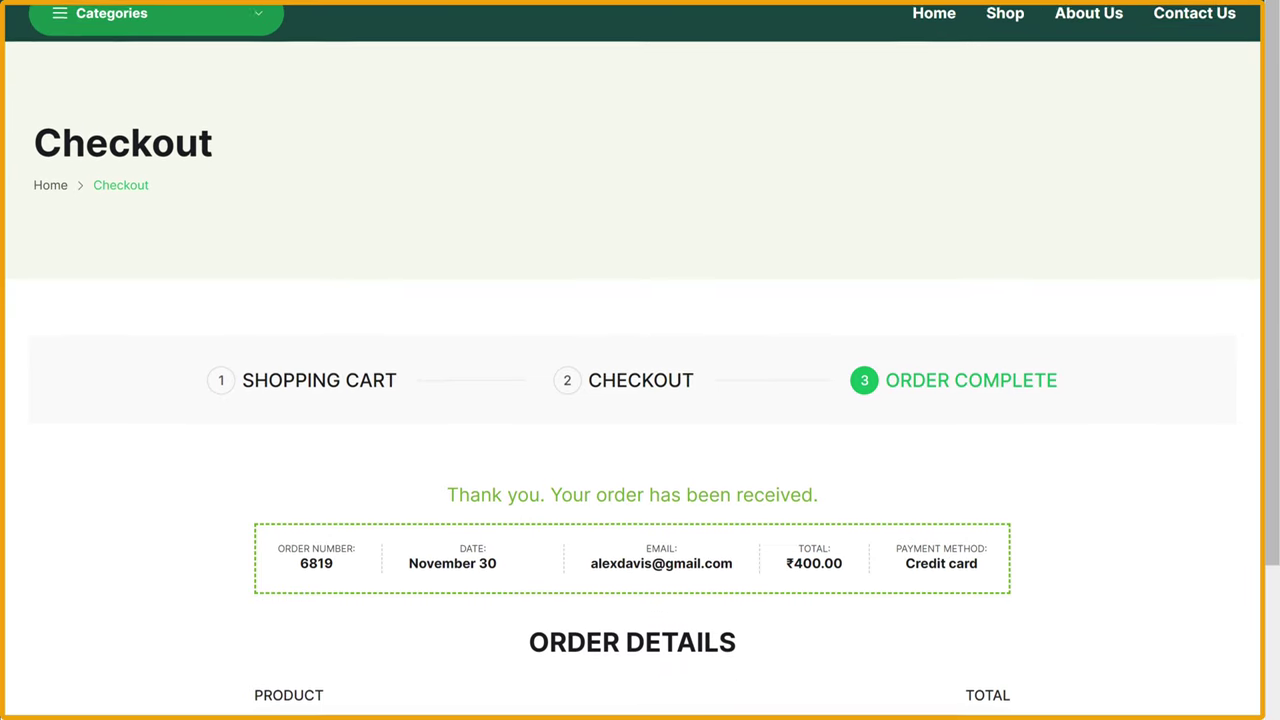
scroll(640, 400, down, 4)
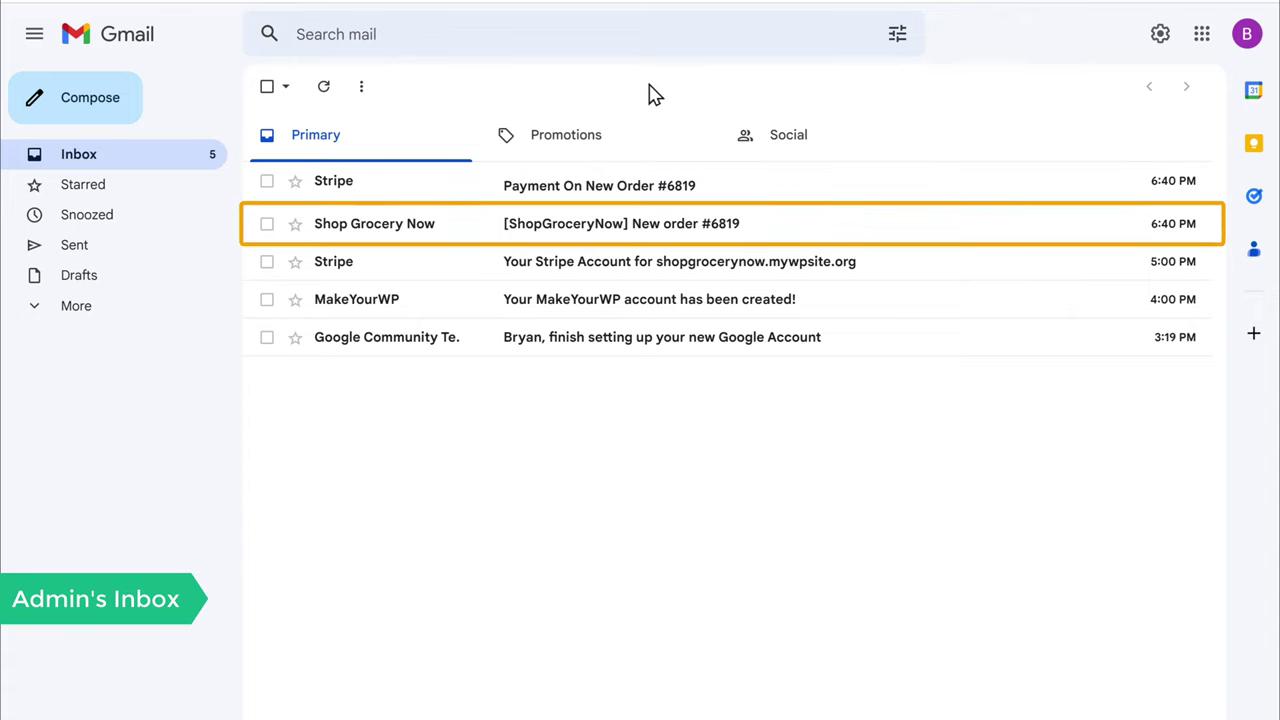
- Read Stripe's payment e-mail, then open the Shop Grocery Now new order #6819 e-mail
click(597, 200)
scroll(753, 400, down, 3)
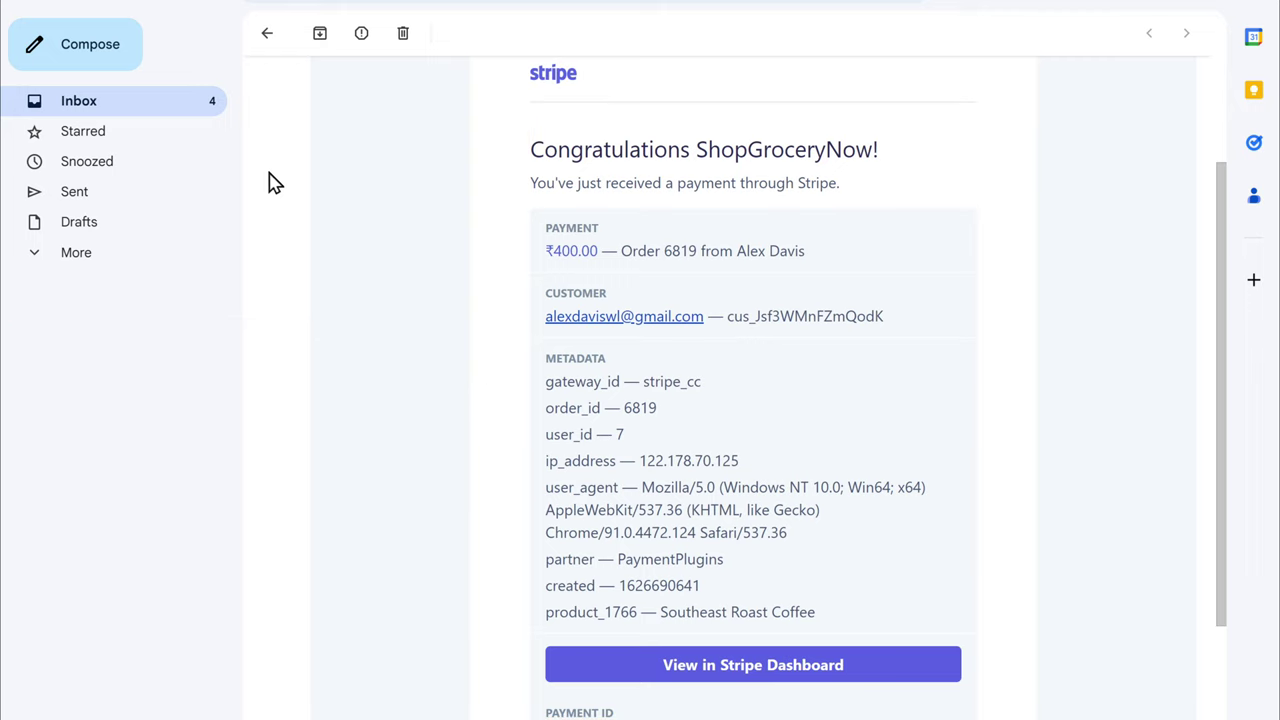
click(266, 96)
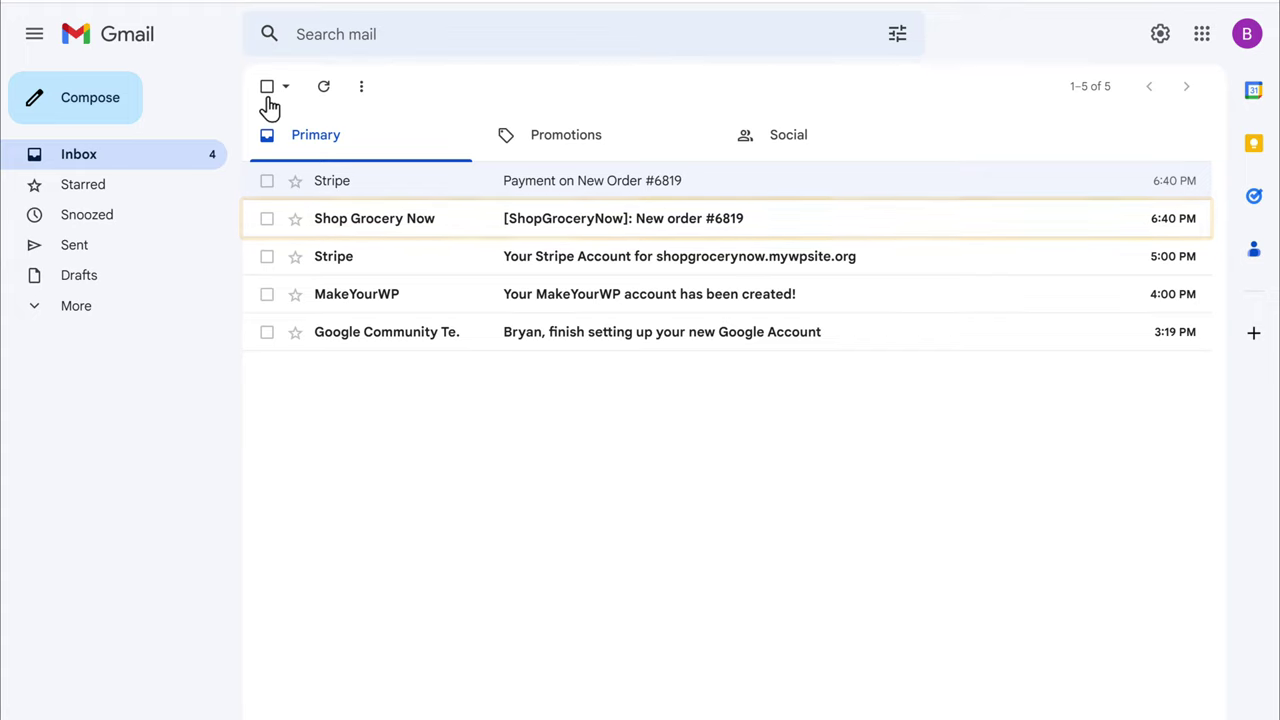
click(552, 220)
scroll(1211, 354, down, 3)
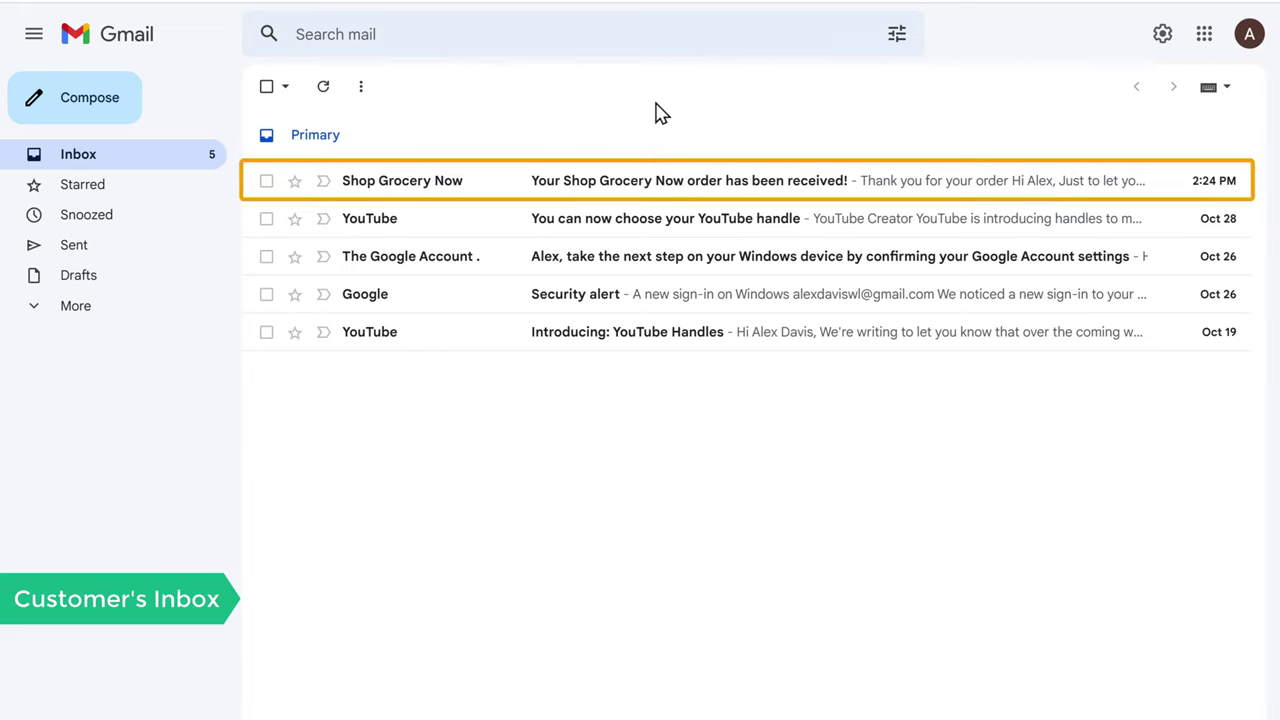
- Open and read 'Your Shop Grocery Now order has been received!' in the customer's inbox
click(698, 201)
scroll(694, 200, down, 5)
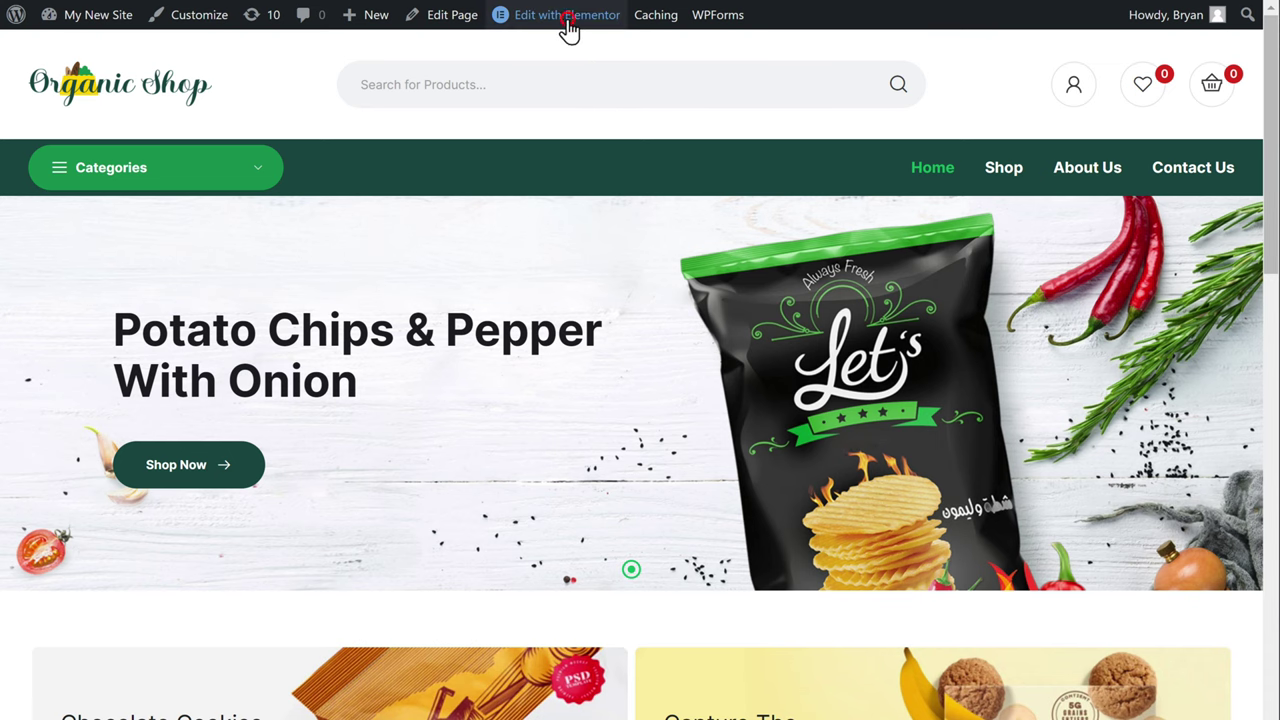
- In Elementor, retitle slide 1 'Nutritious and Healthy Nutmix' with a 'Buy Now' button
click(567, 15)
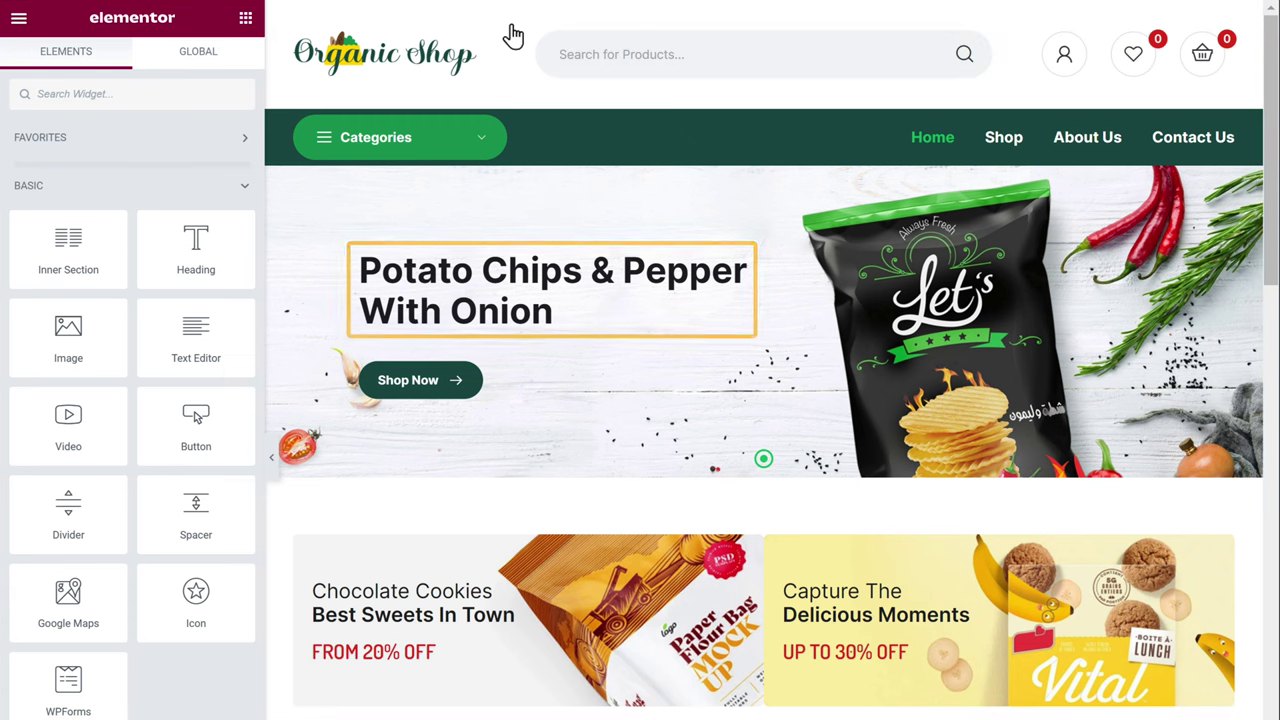
click(484, 286)
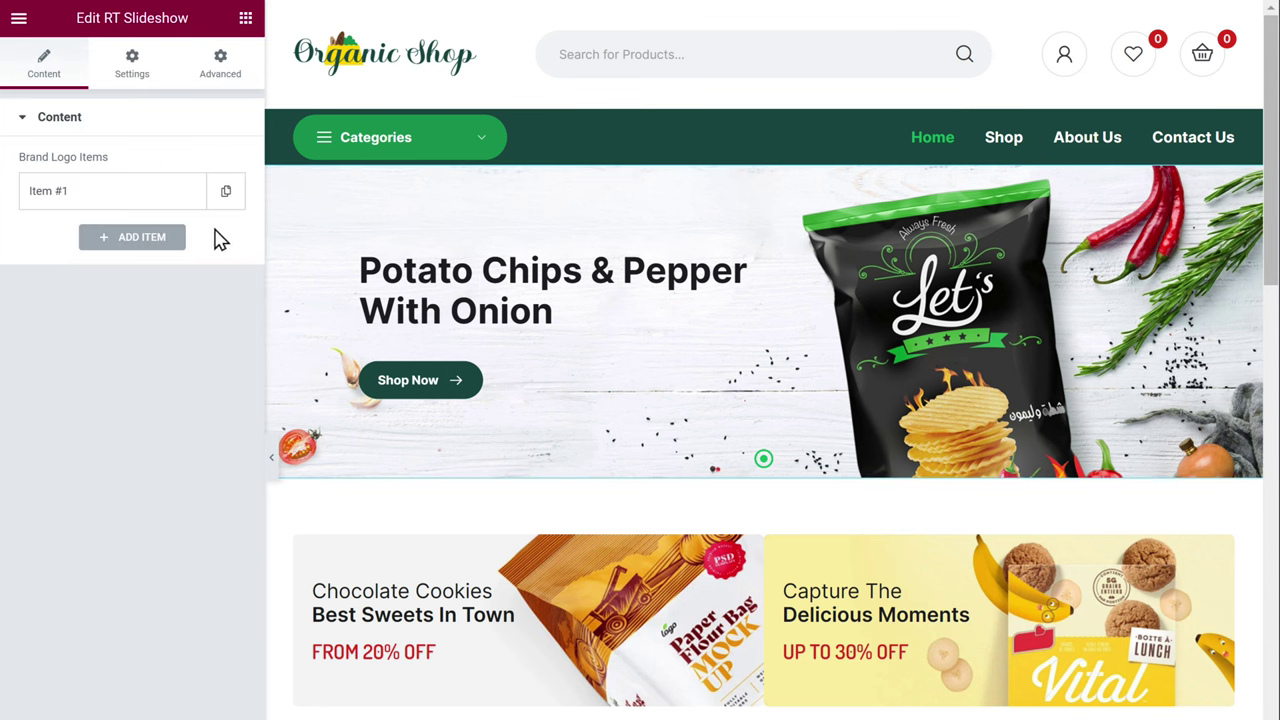
click(137, 205)
drag(137, 391, 214, 391)
text(Nutritious and Heal)
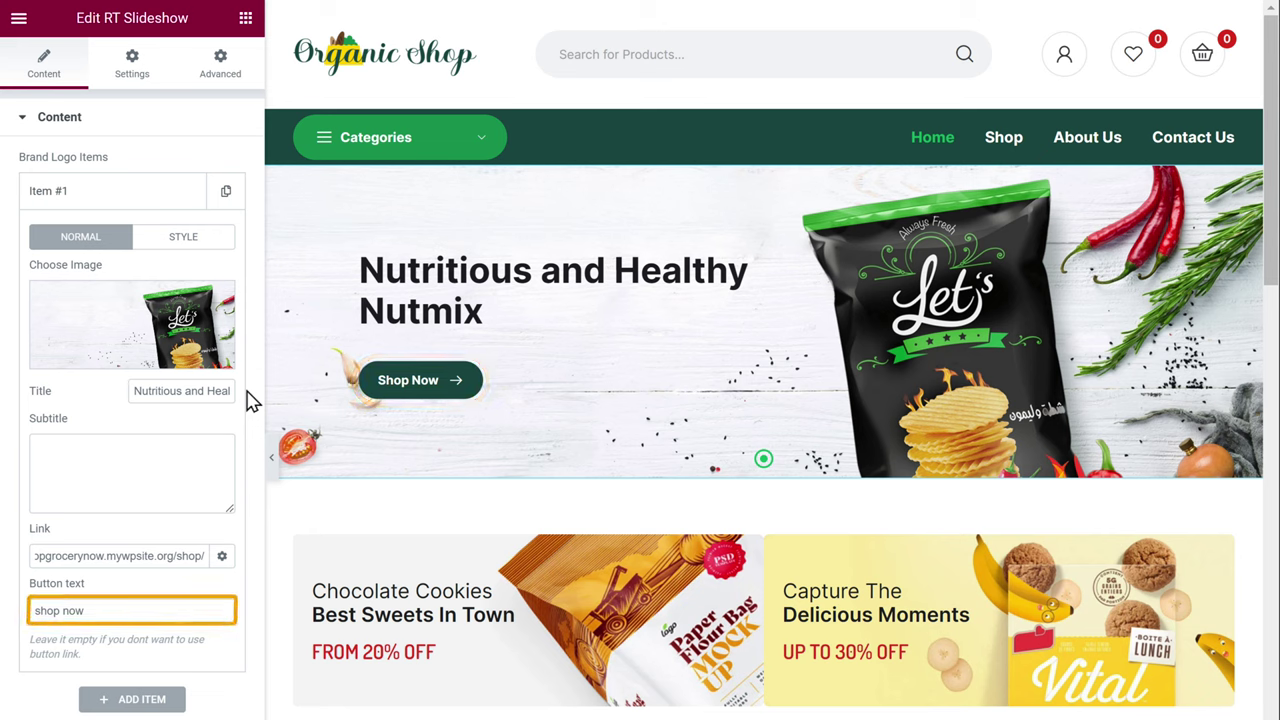
drag(103, 606, 26, 663)
text(Buy Now)
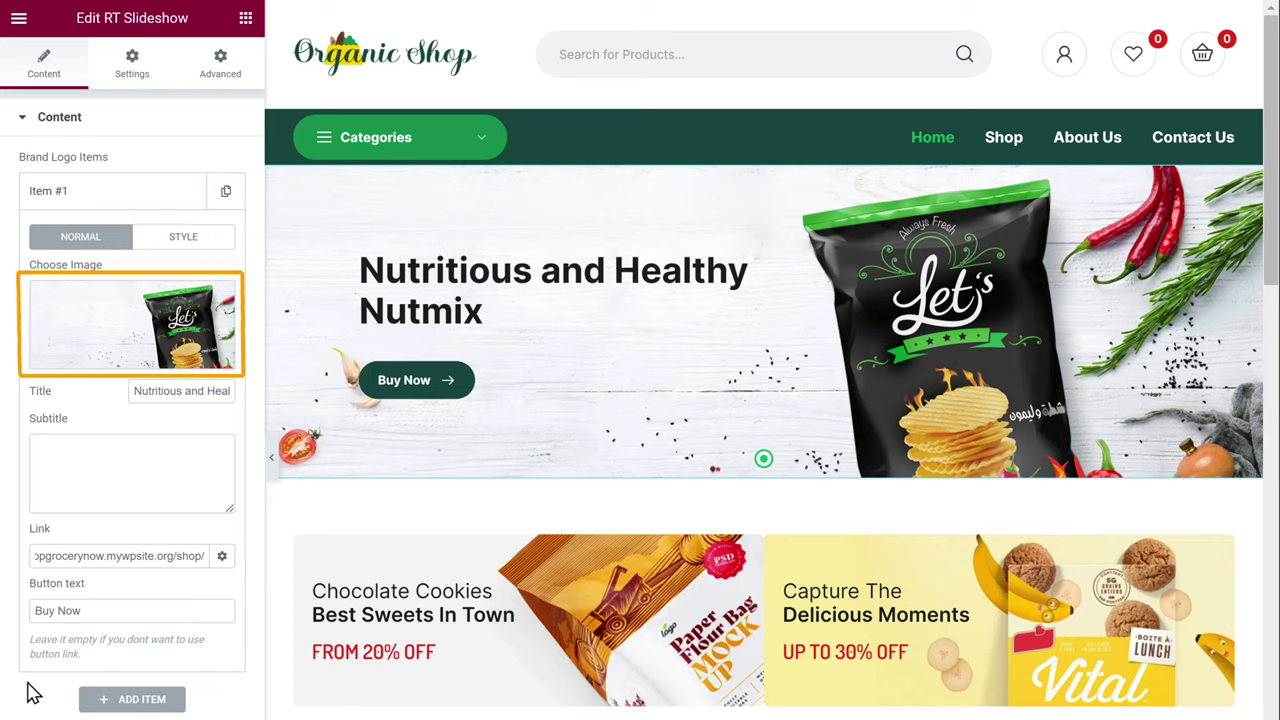
click(127, 357)
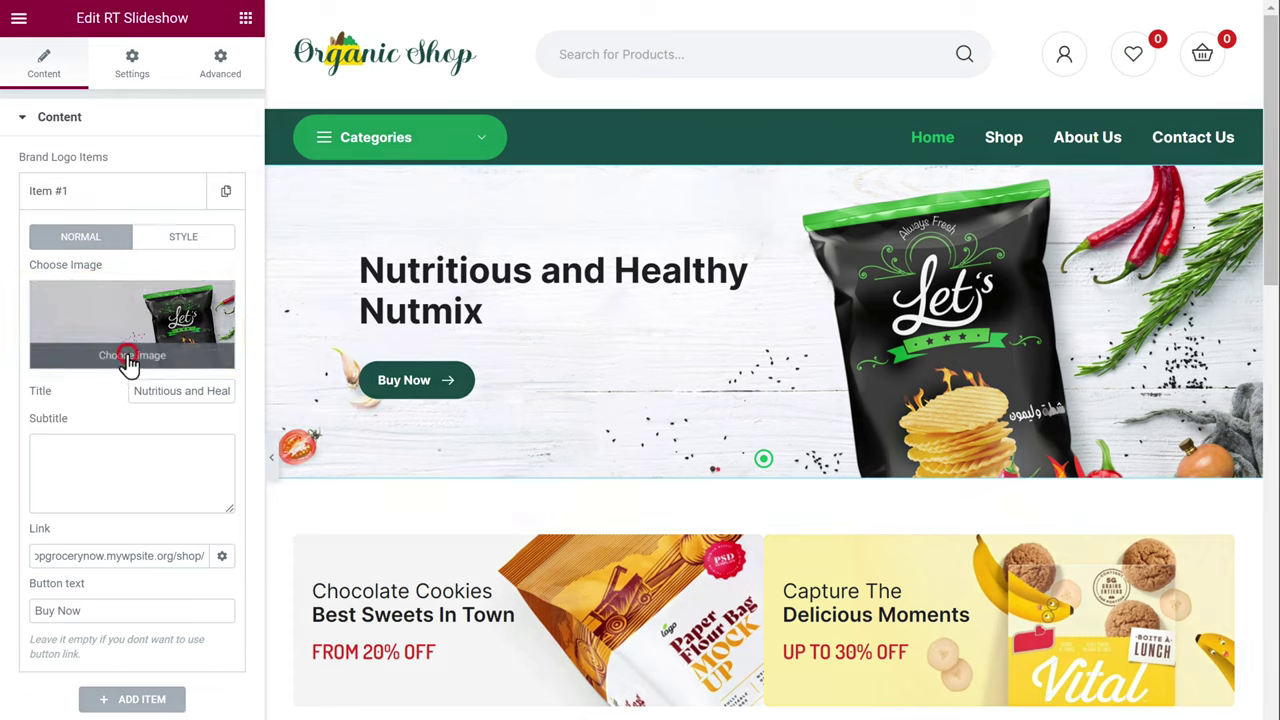
- Upload the nutmix-and-almonds cover image from File Explorer as the first slide's picture
key(alt+Tab)
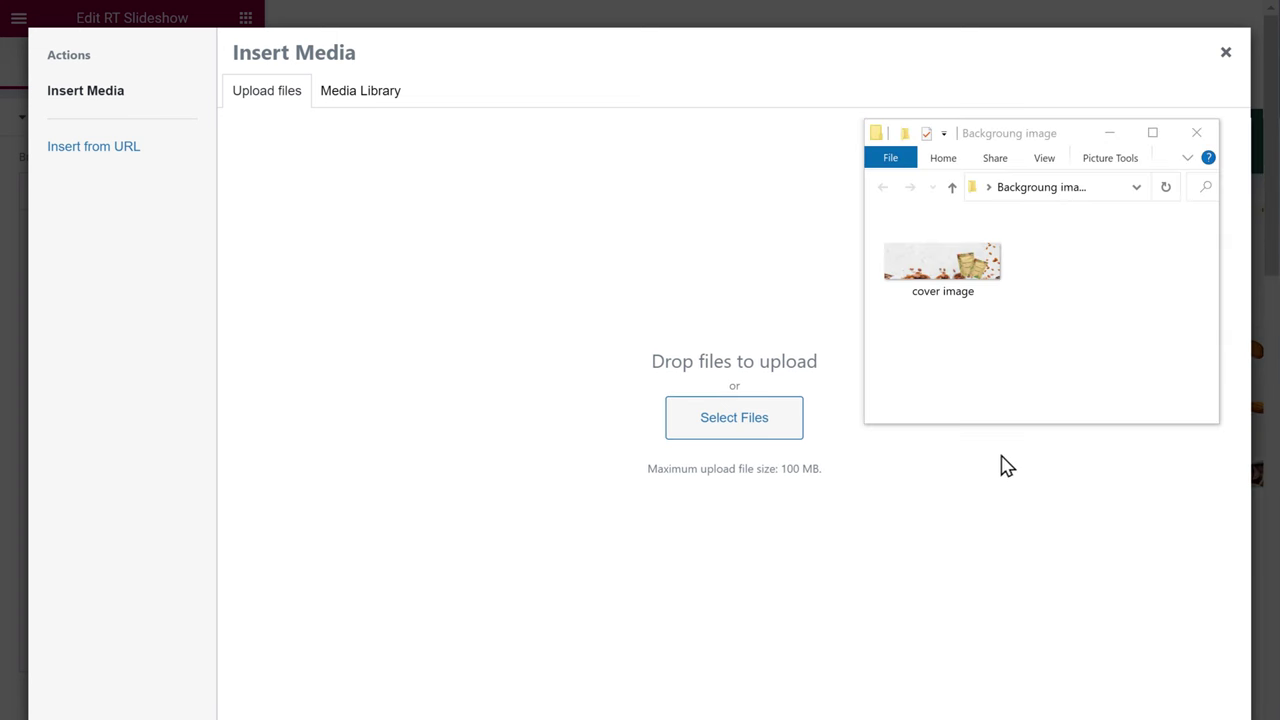
drag(949, 274, 754, 434)
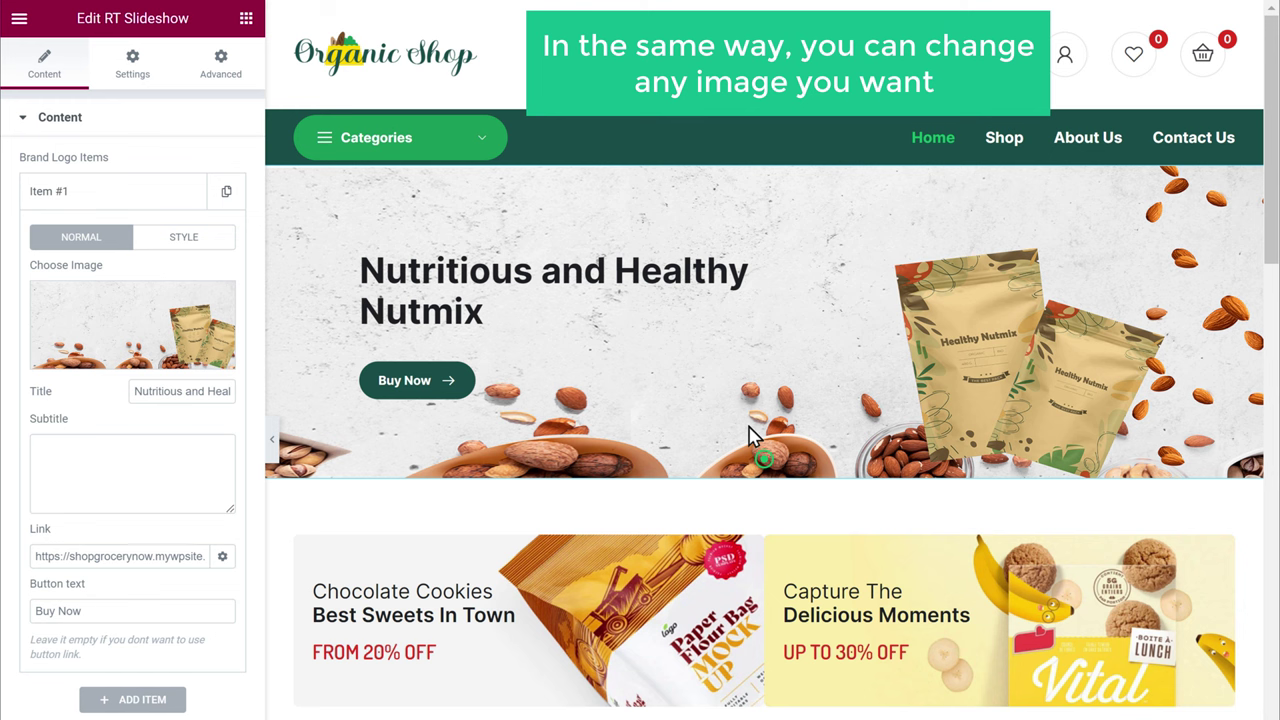
scroll(754, 434, down, 4)
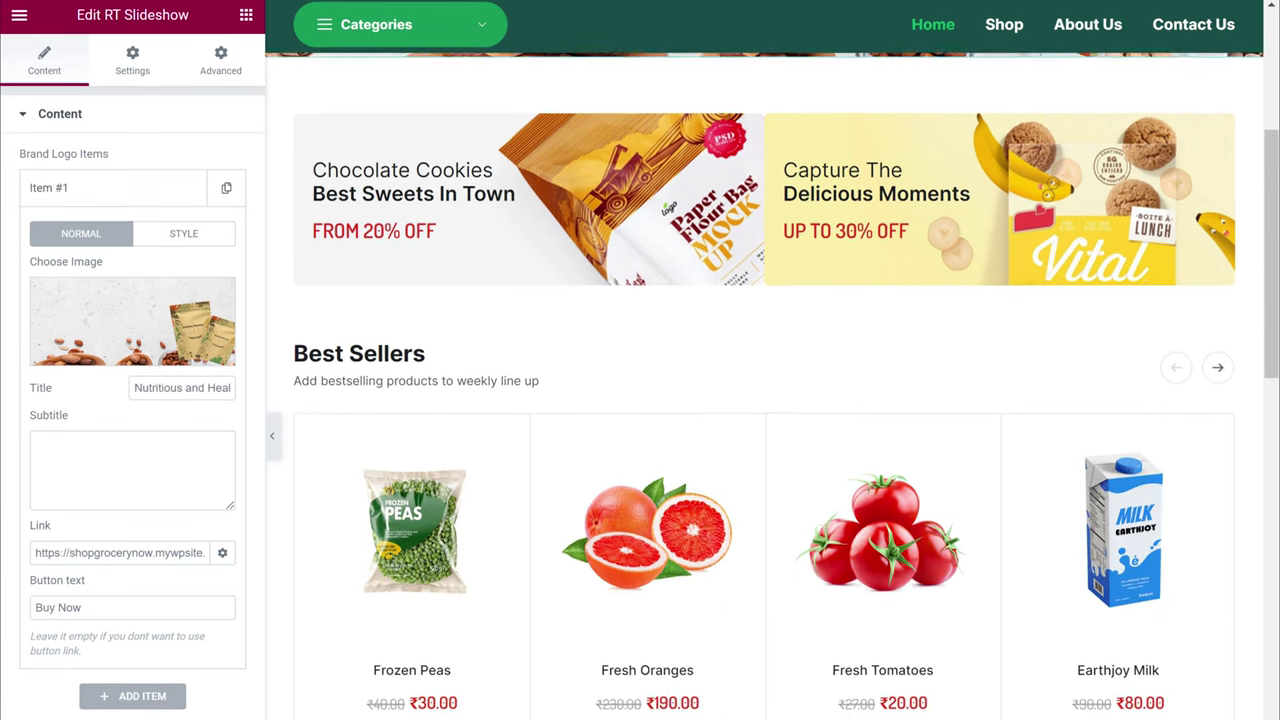
scroll(754, 434, down, 3)
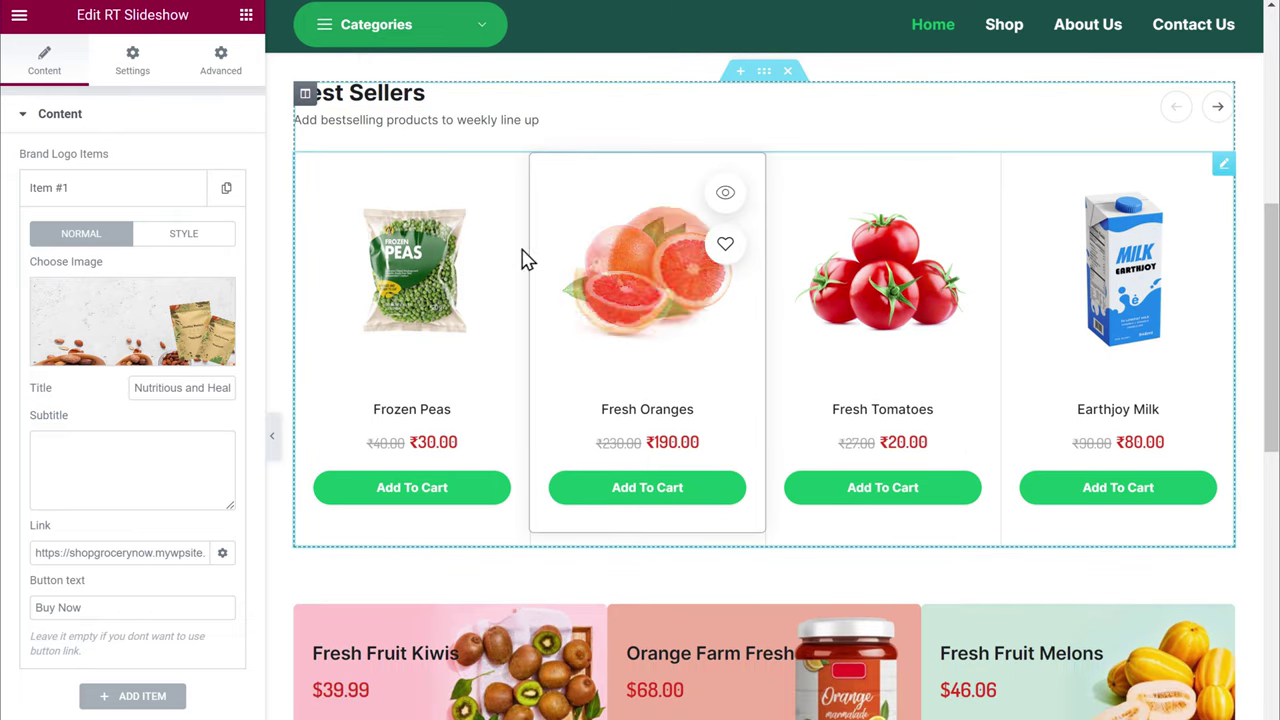
- Rename the Best Sellers heading to 'Featured Categories'
click(427, 93)
drag(426, 93, 297, 92)
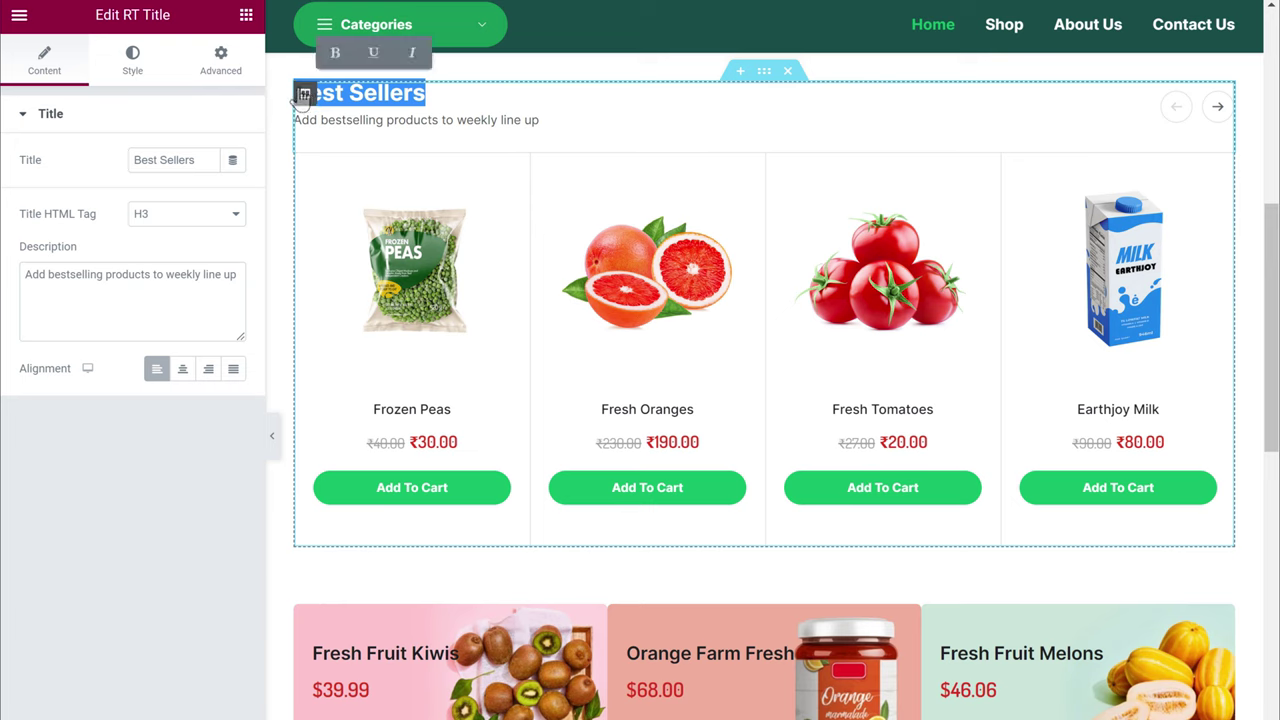
text(Featured Categories)
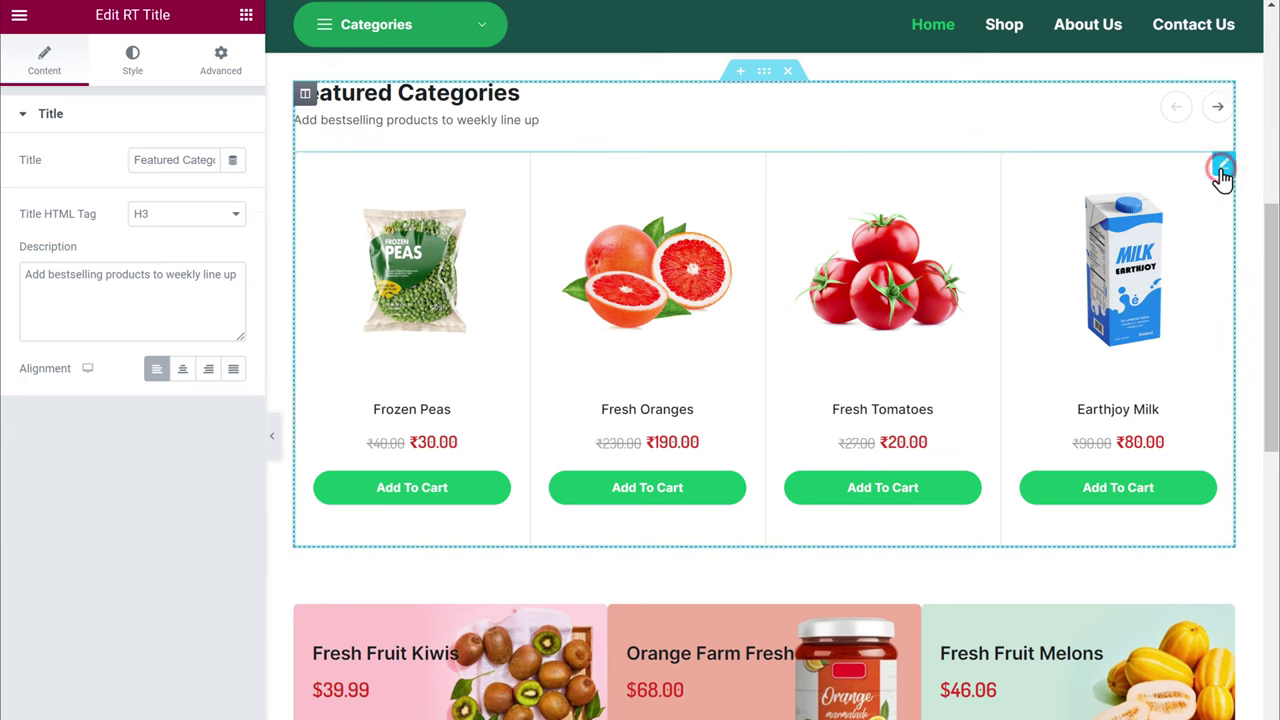
- Set the RT Products carousel to Category Products from Frozen Foods and update the page
click(1222, 168)
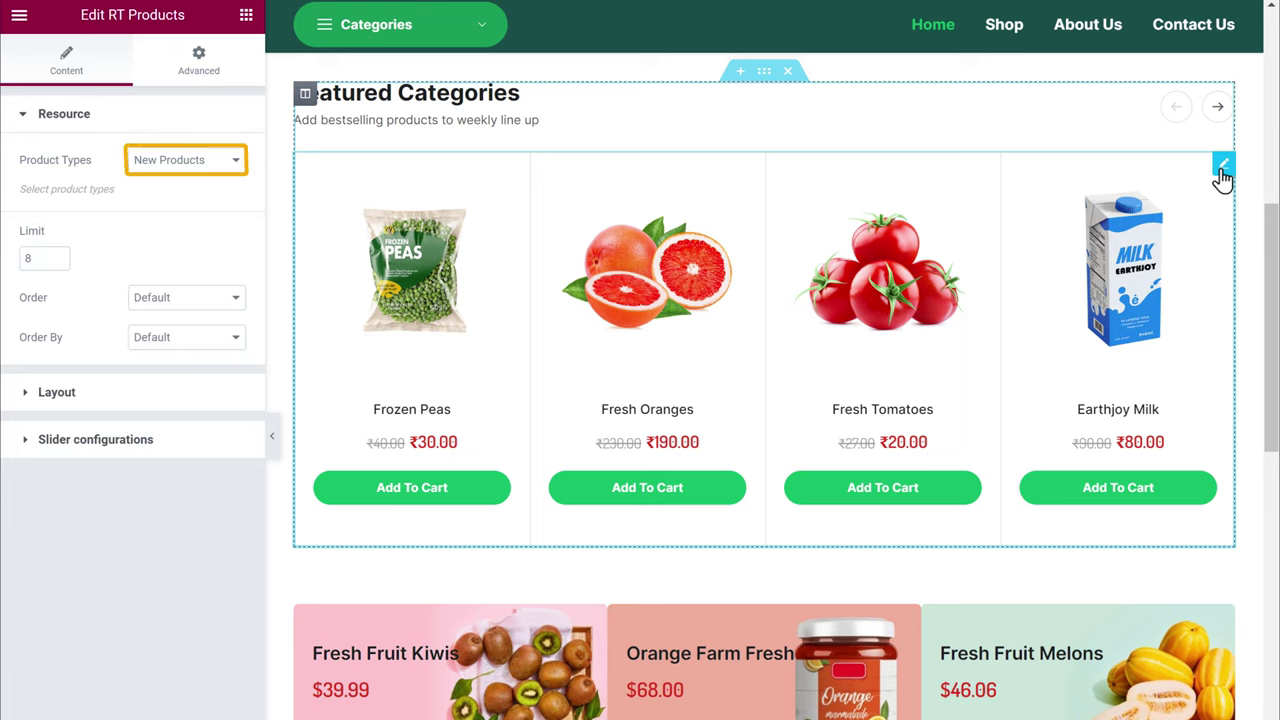
click(235, 170)
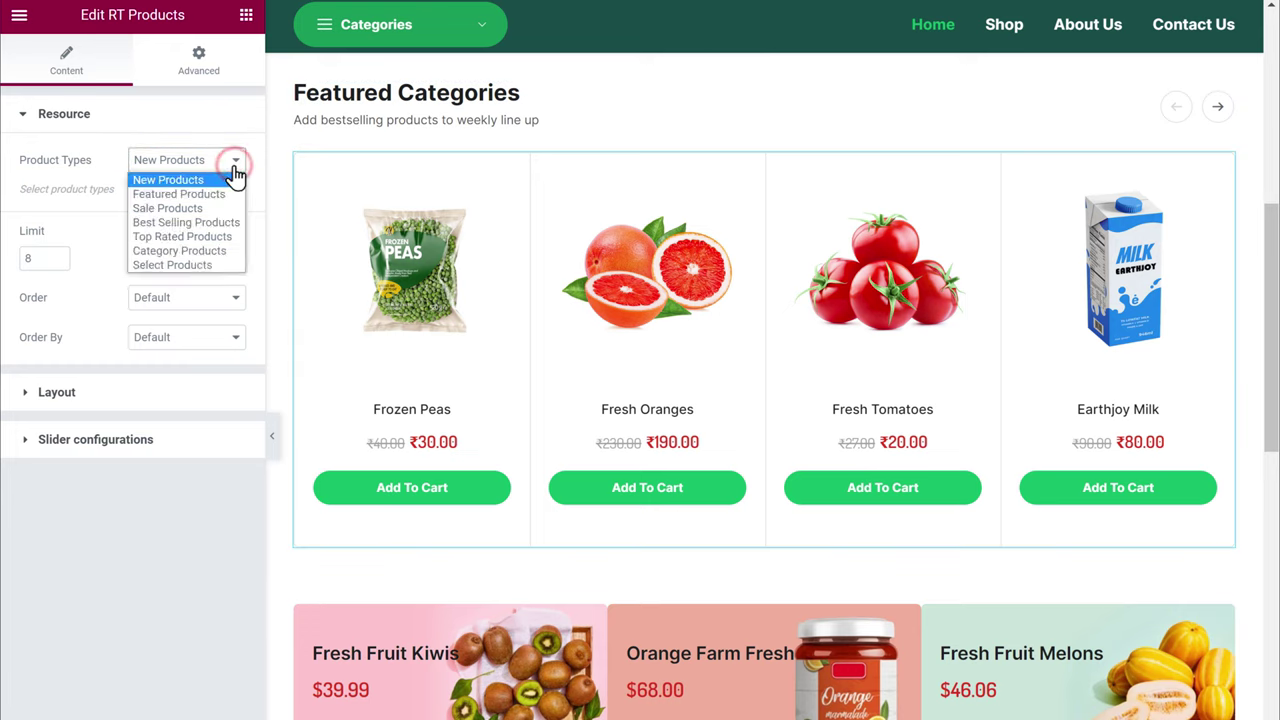
click(207, 252)
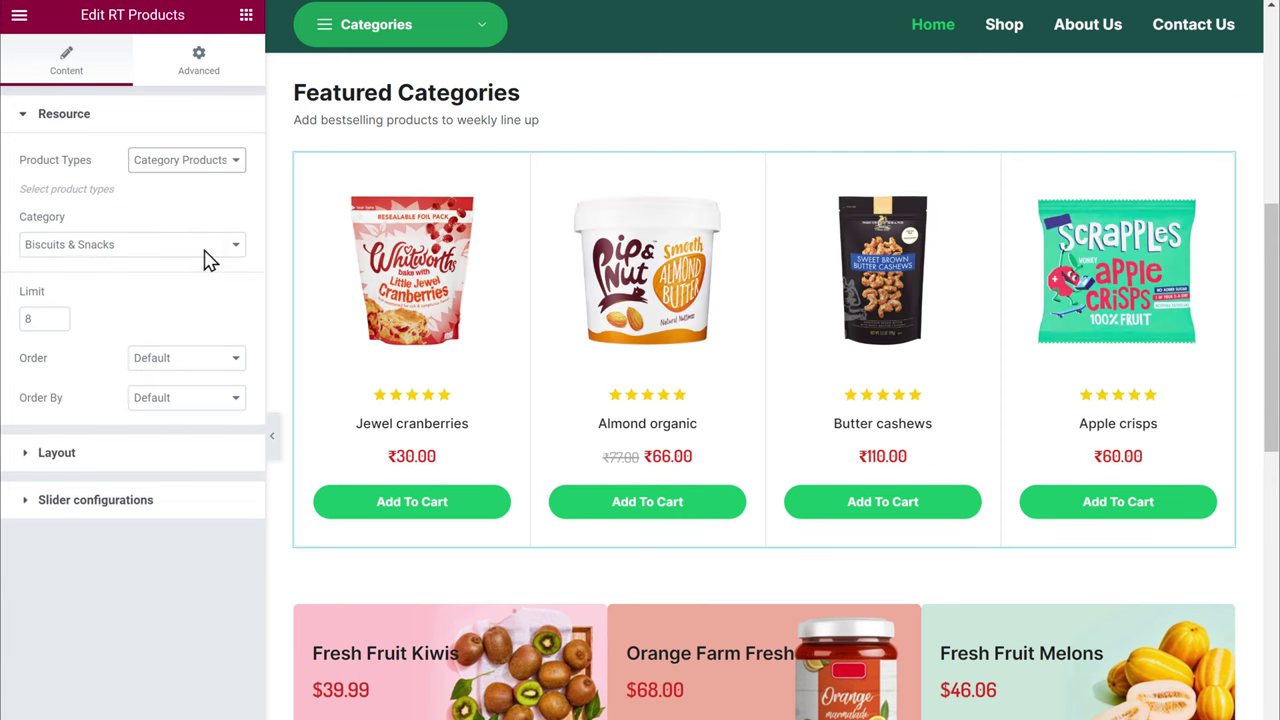
click(234, 248)
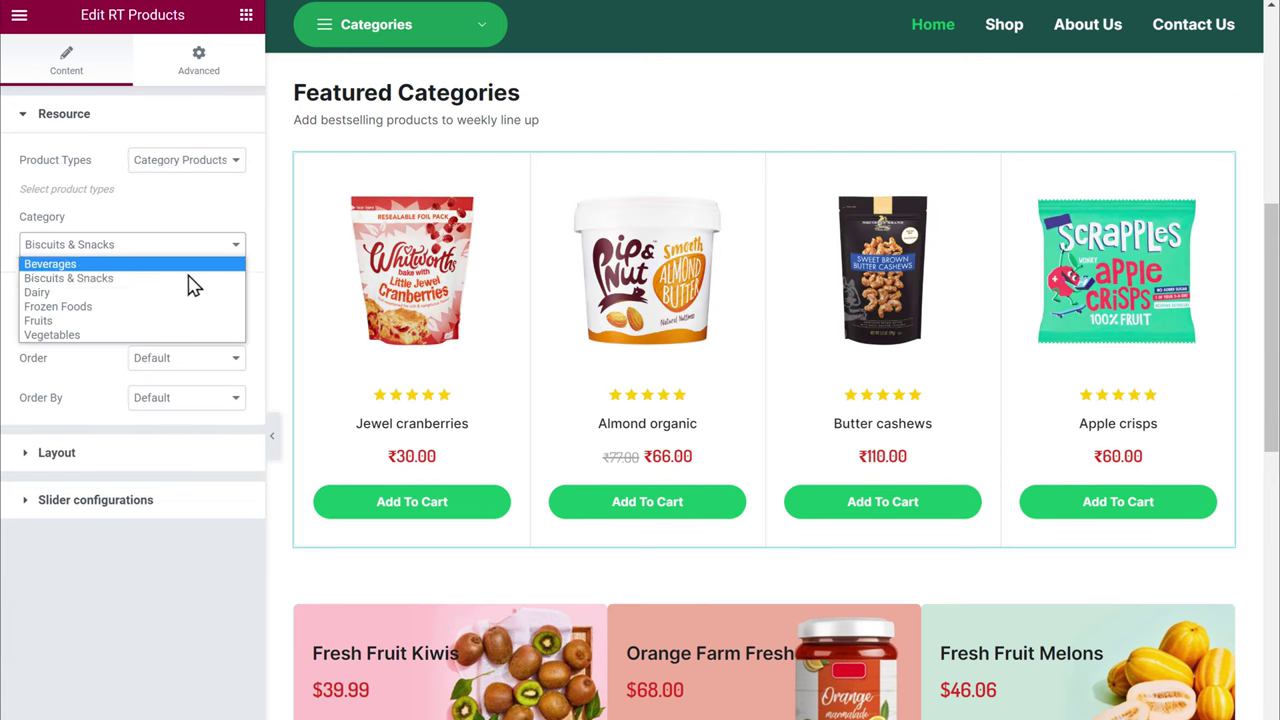
click(147, 306)
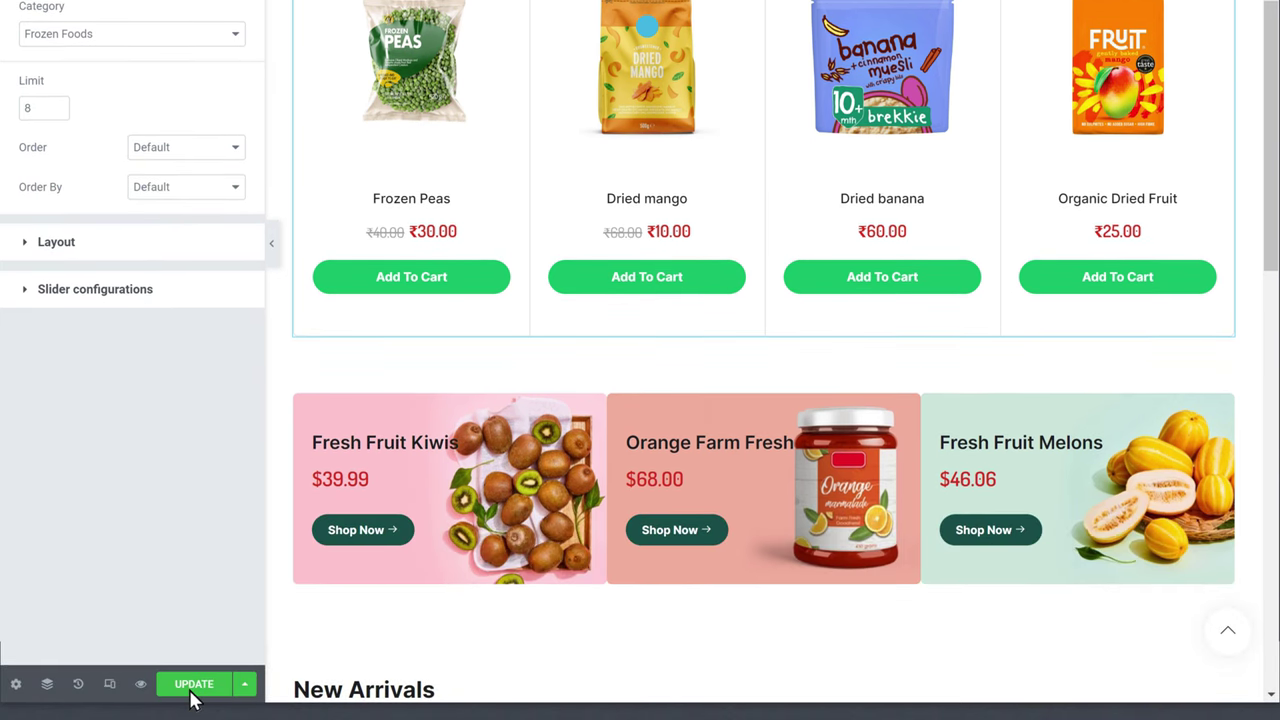
click(191, 688)
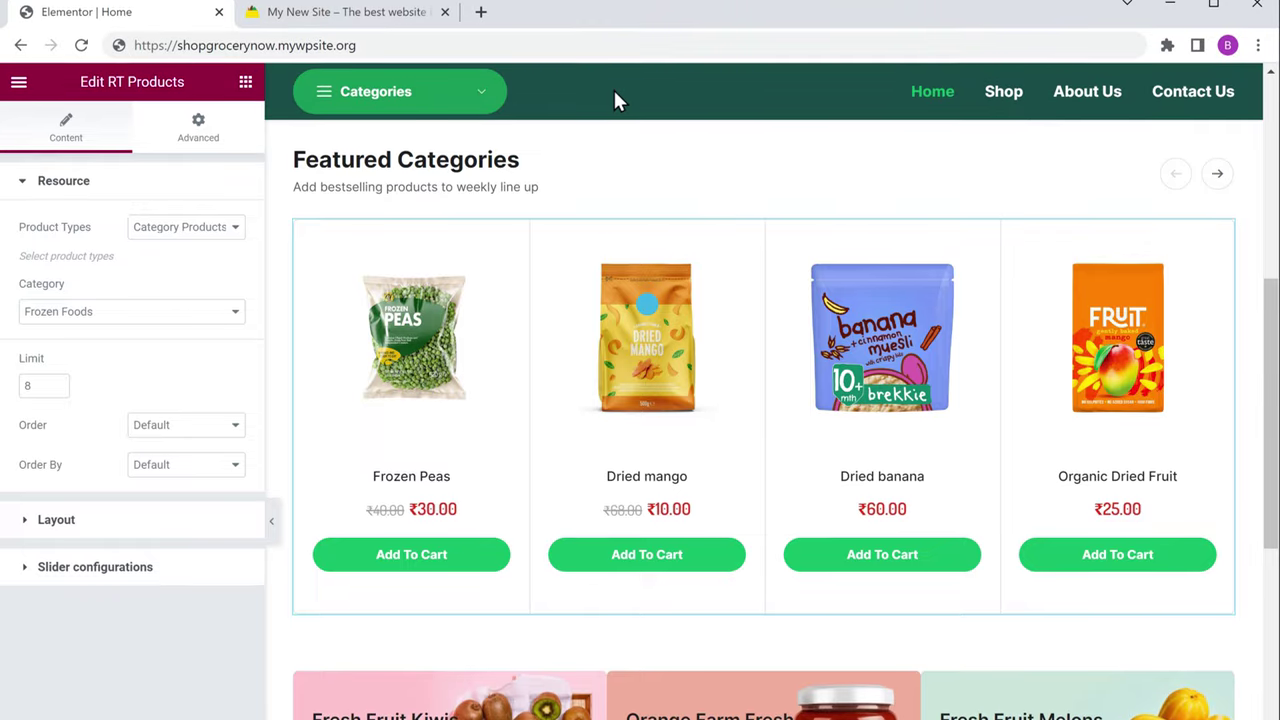
- Reload the live store and check the Nutmix slide and Frozen Foods carousel
click(382, 32)
click(81, 56)
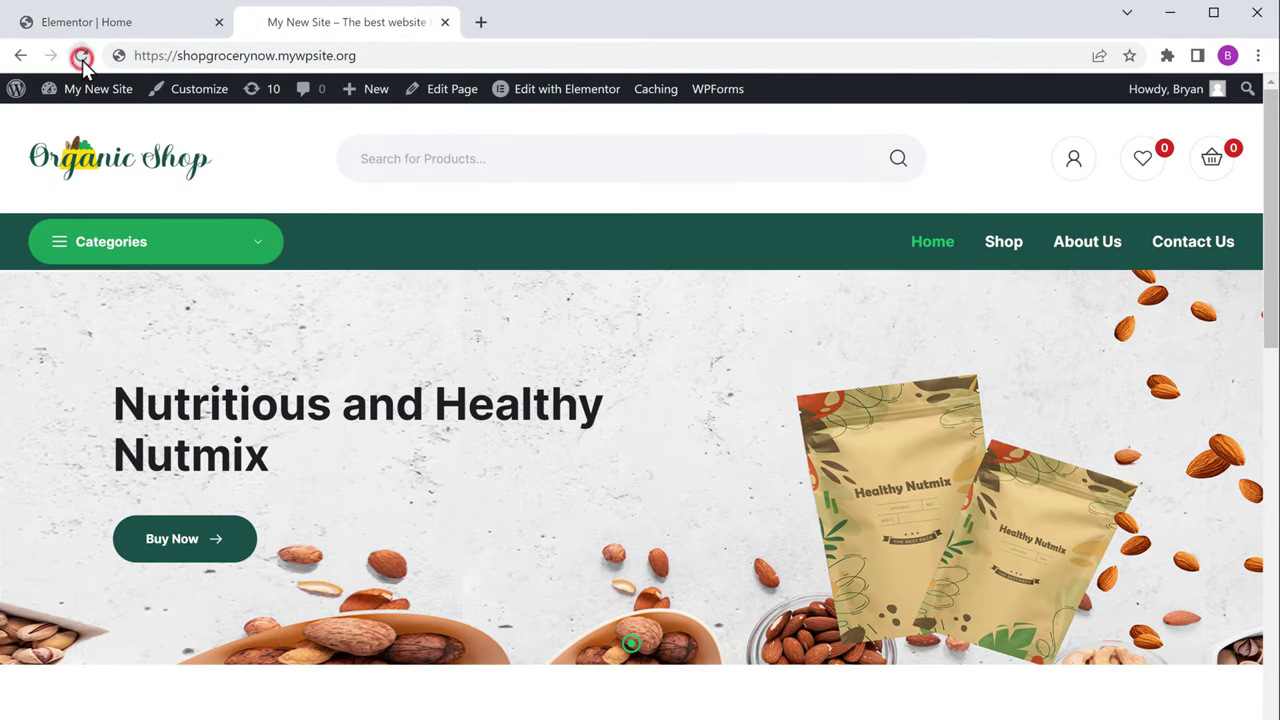
scroll(640, 400, down, 13)
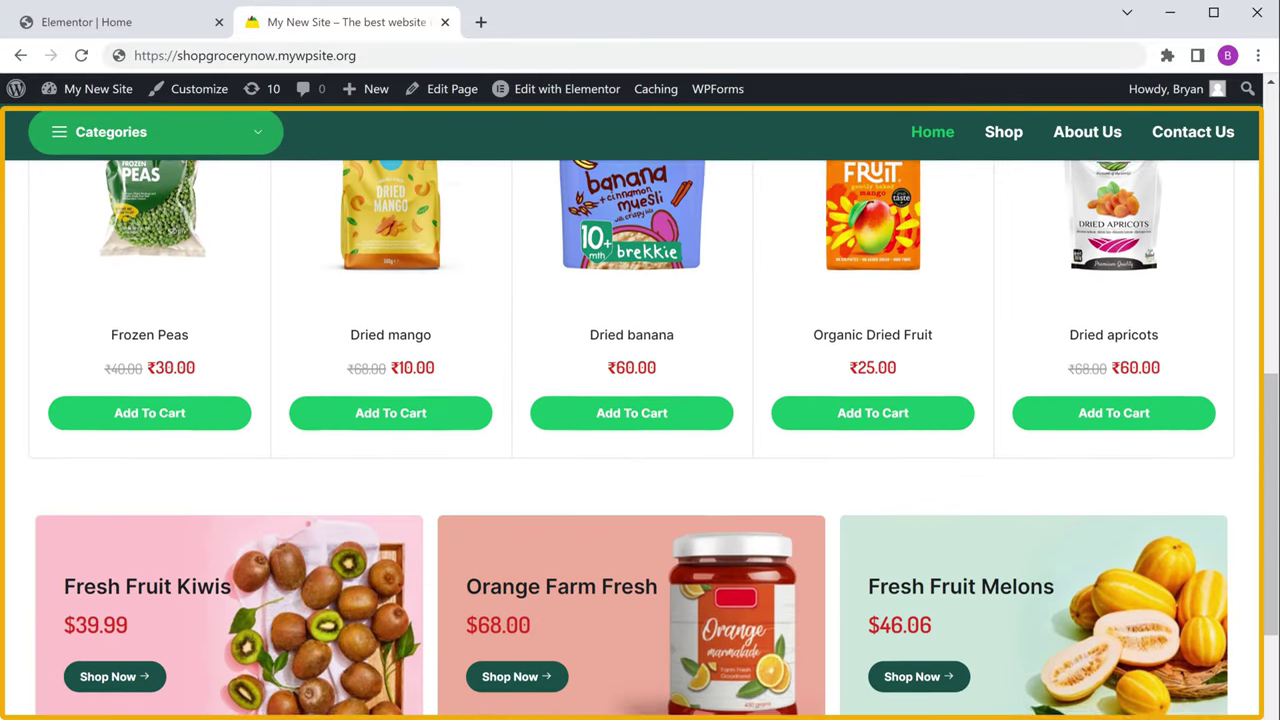
scroll(640, 400, down, 4)
scroll(787, 280, up, 15)
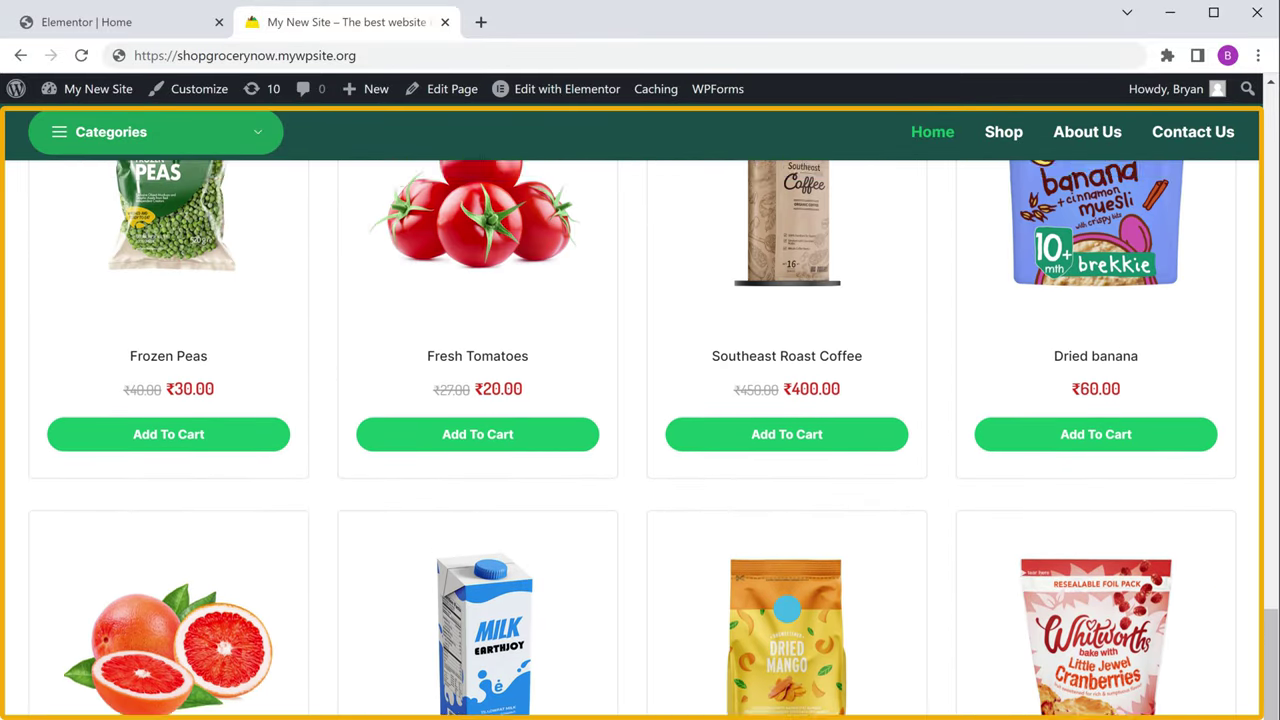
scroll(297, 180, up, 3)
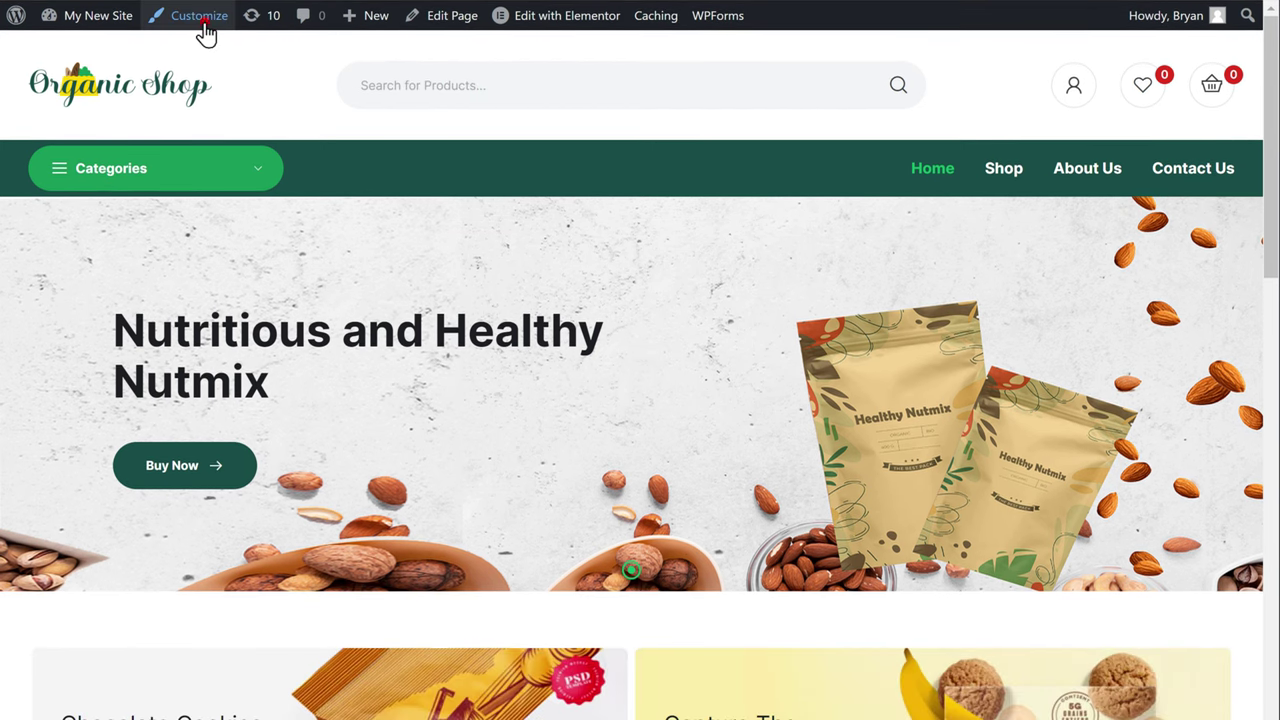
click(203, 88)
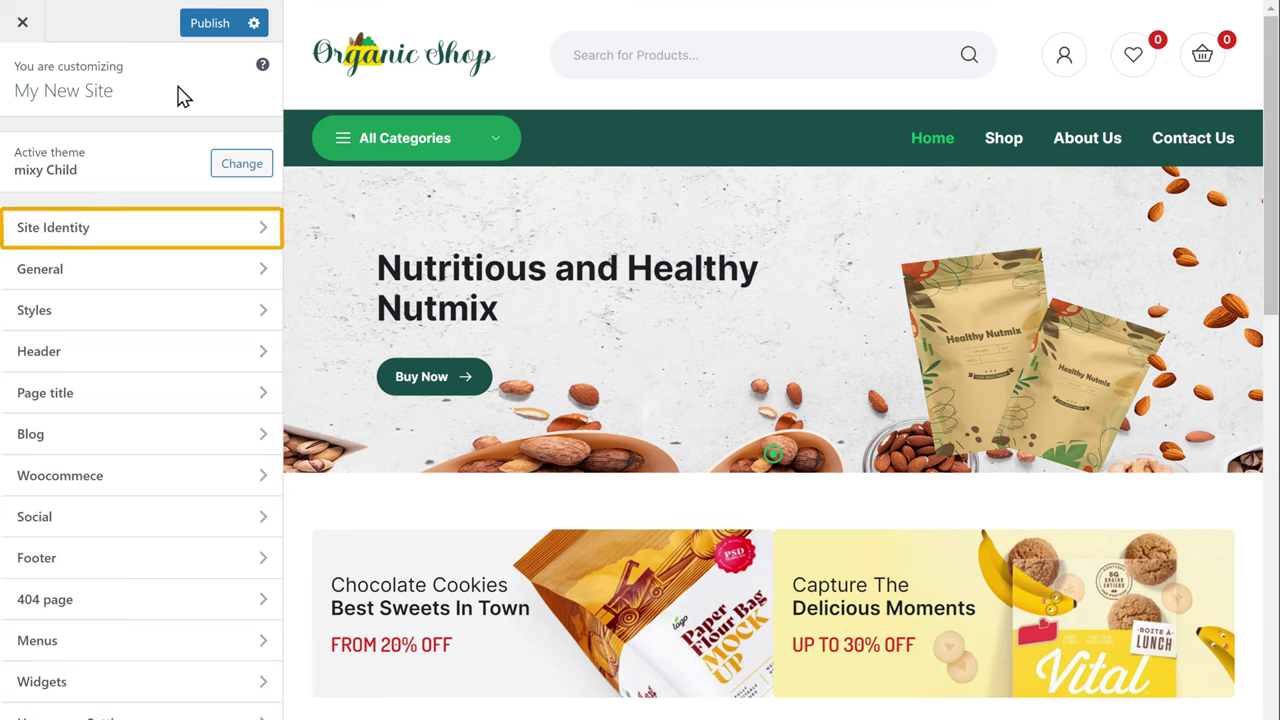
- Replace the Organic Shop logo with the ShopGrocery Now image in Site Identity and publish
click(135, 240)
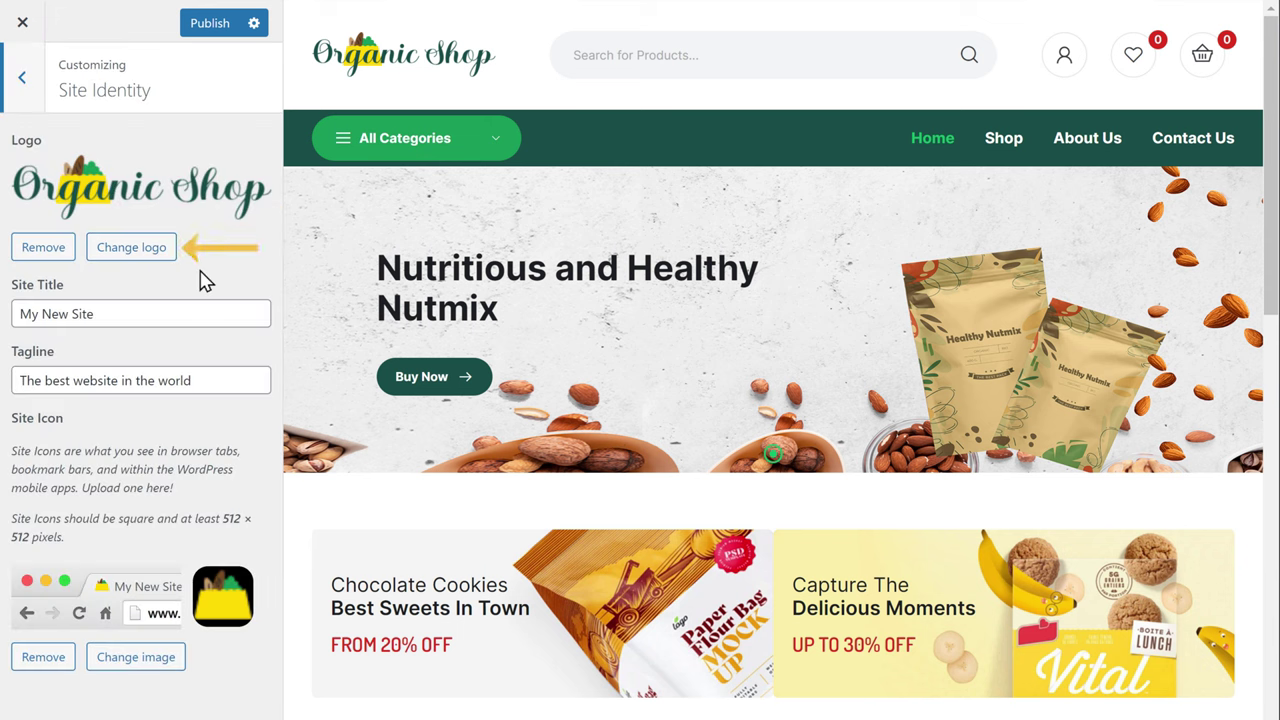
click(138, 260)
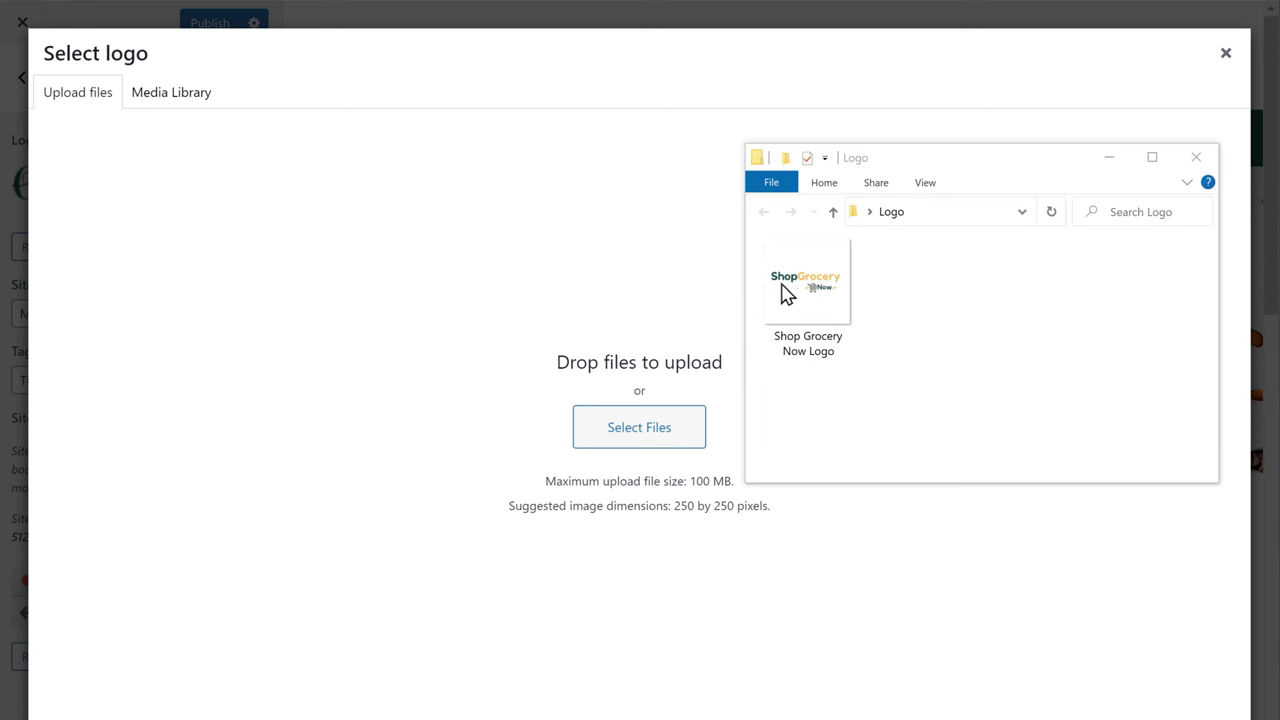
drag(783, 285, 603, 423)
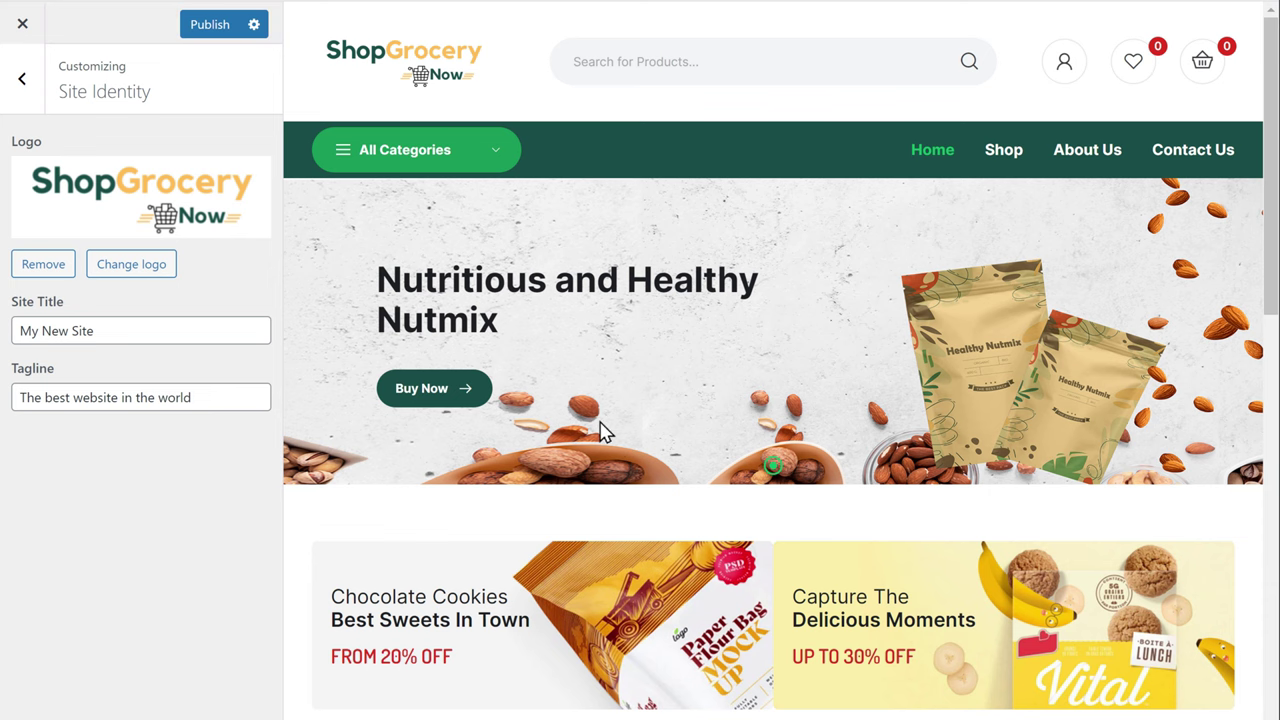
click(218, 30)
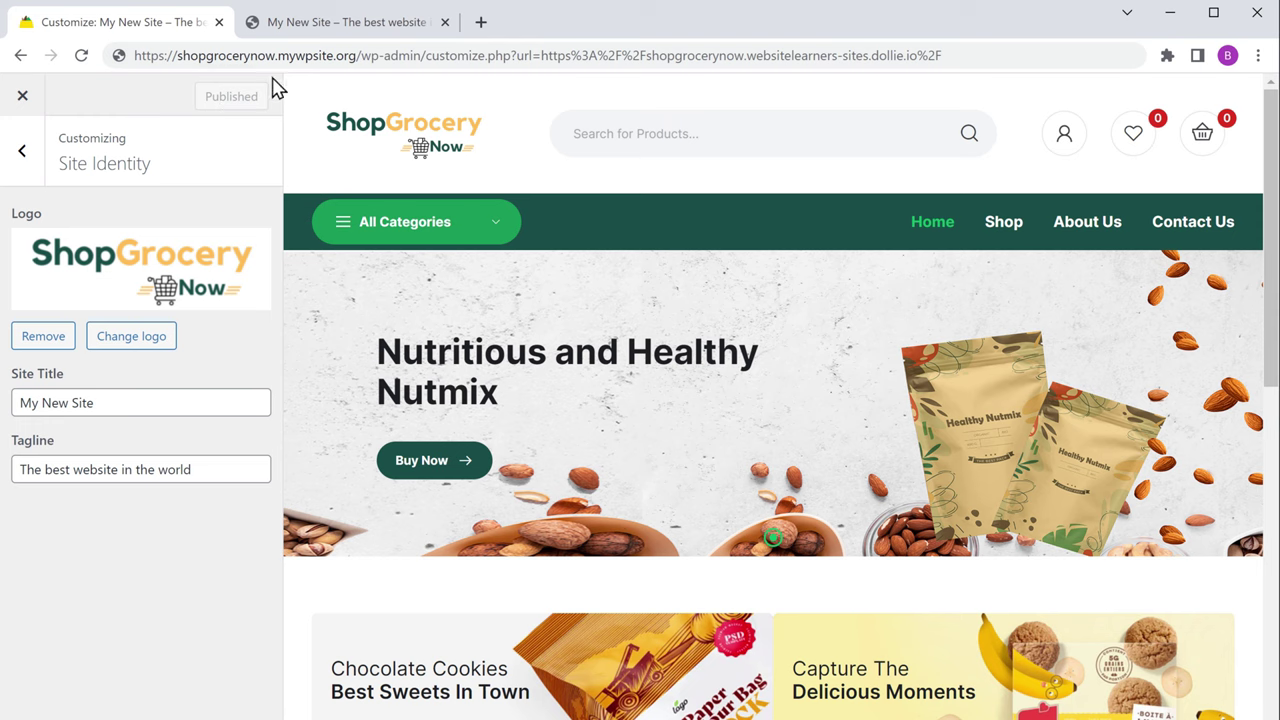
click(372, 30)
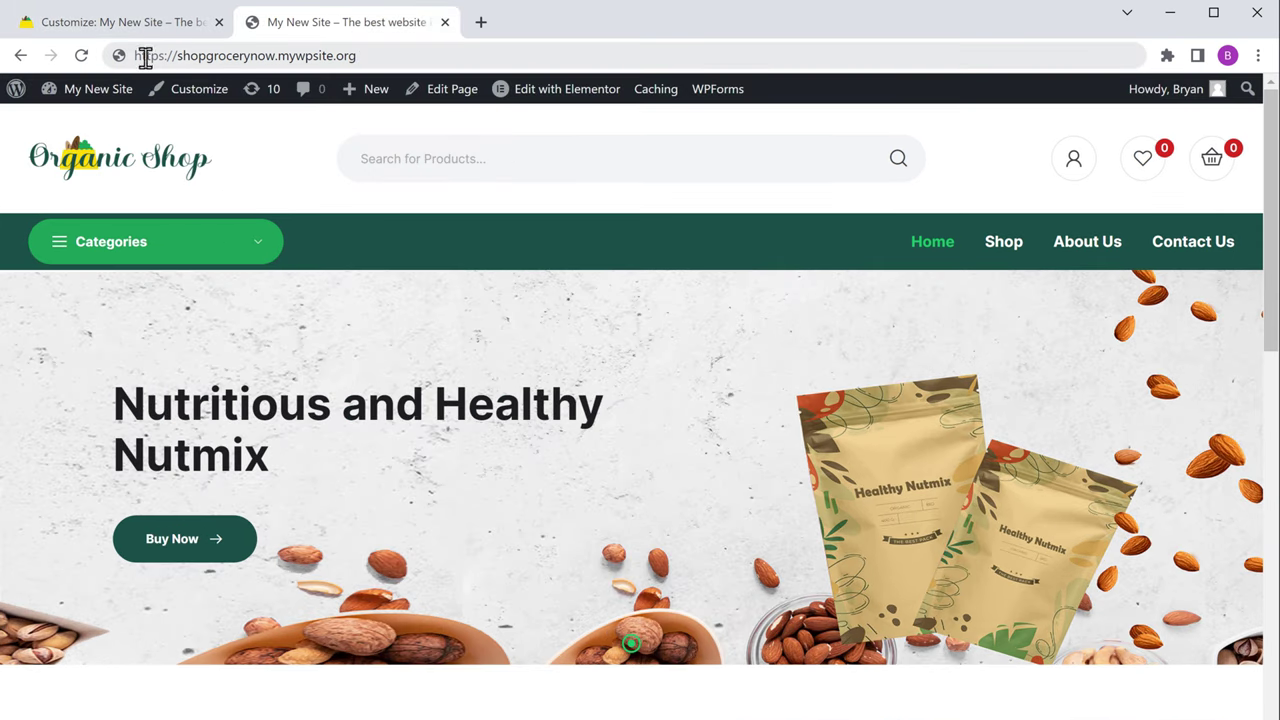
- Reload the live site to confirm the new logo, then go to WebSpaceKit's Register Domain page
click(82, 56)
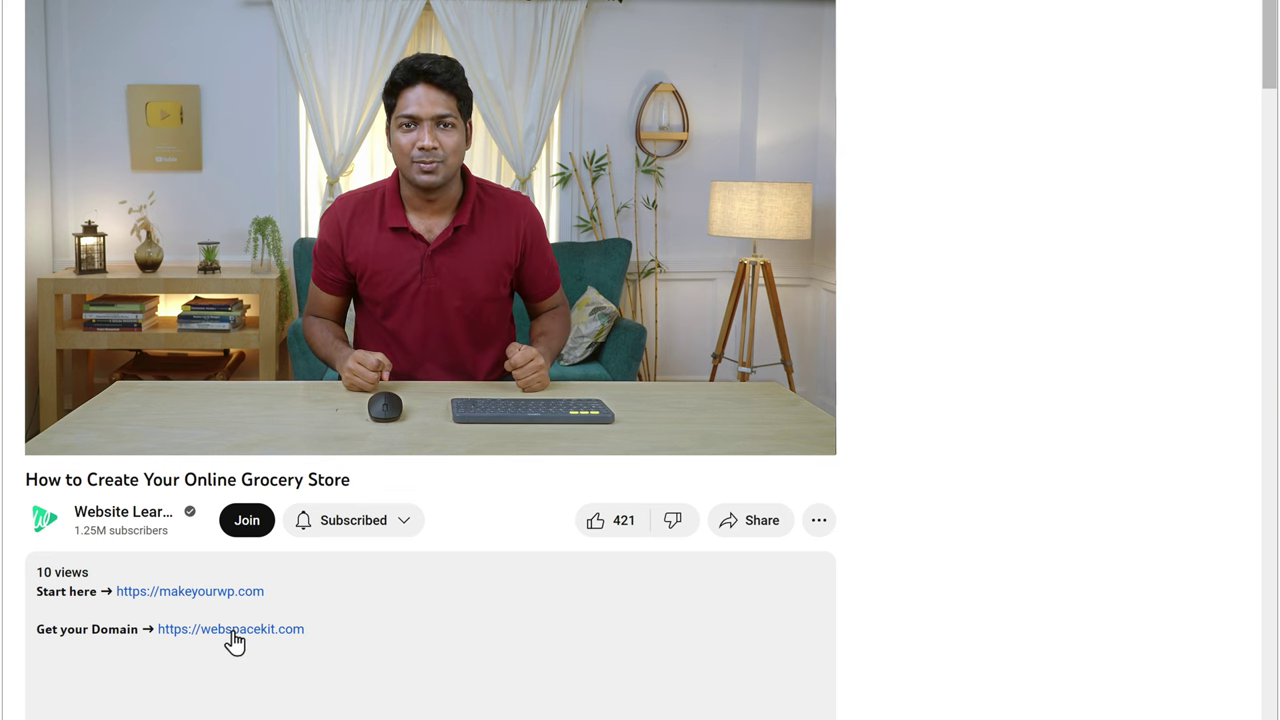
click(233, 629)
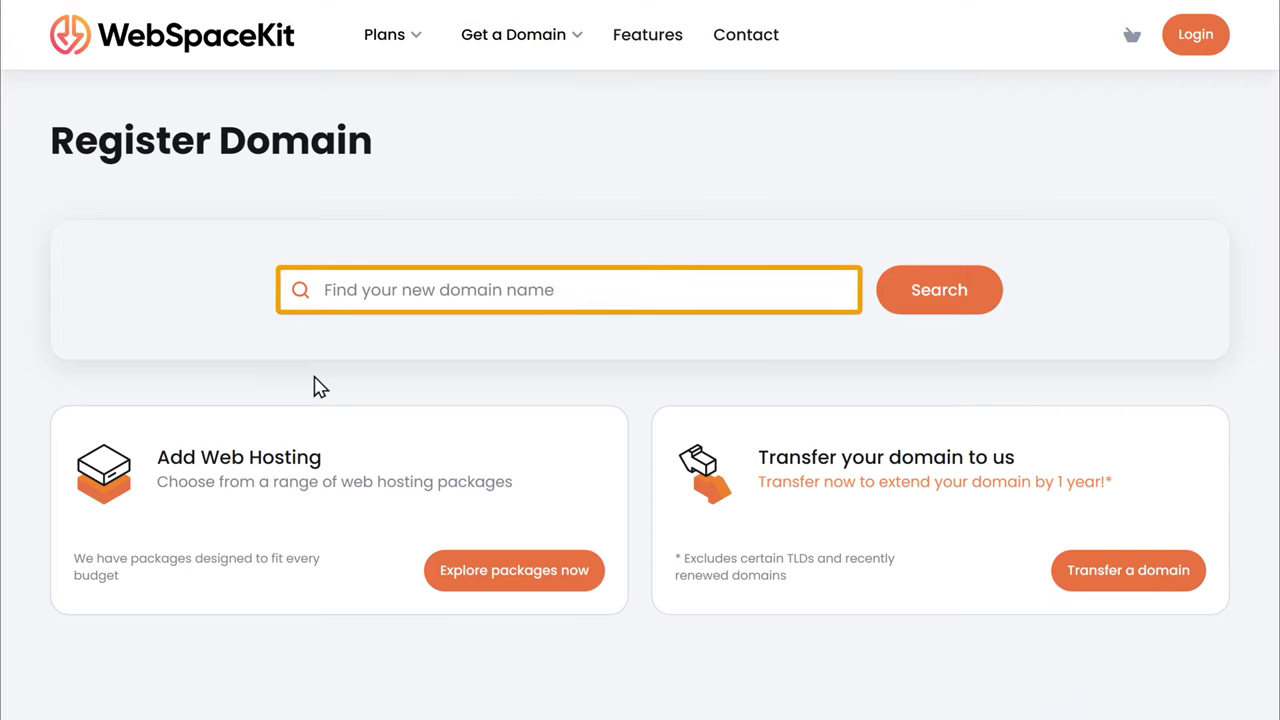
- Search for shopgrocerynow.com, add it to the cart at ₹955/yr, and skip hosting
click(350, 298)
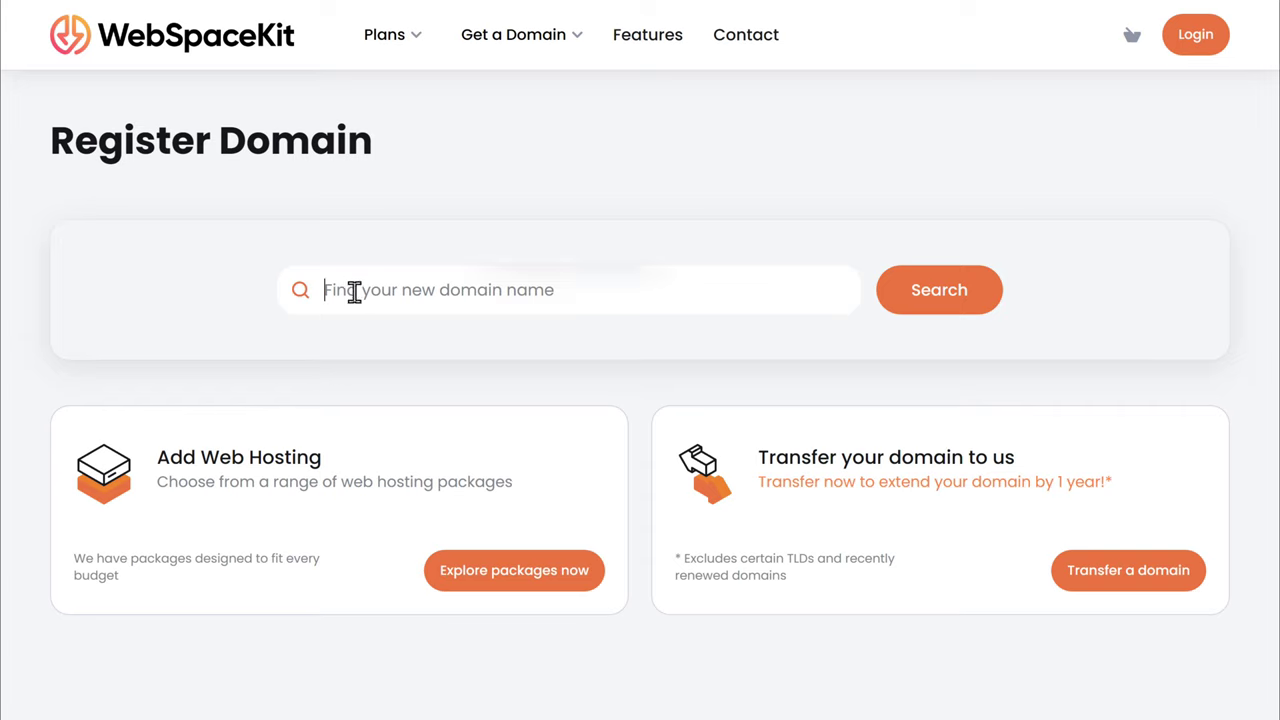
text(shopgrocerynow.com)
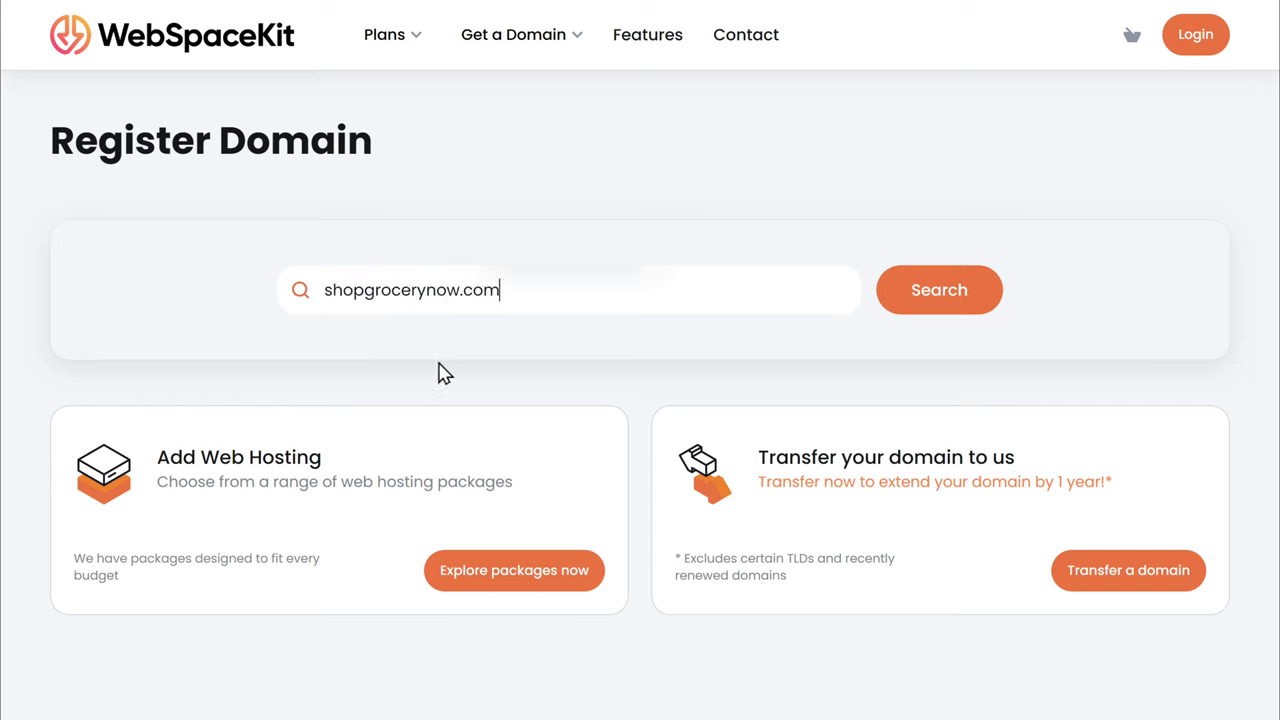
click(940, 316)
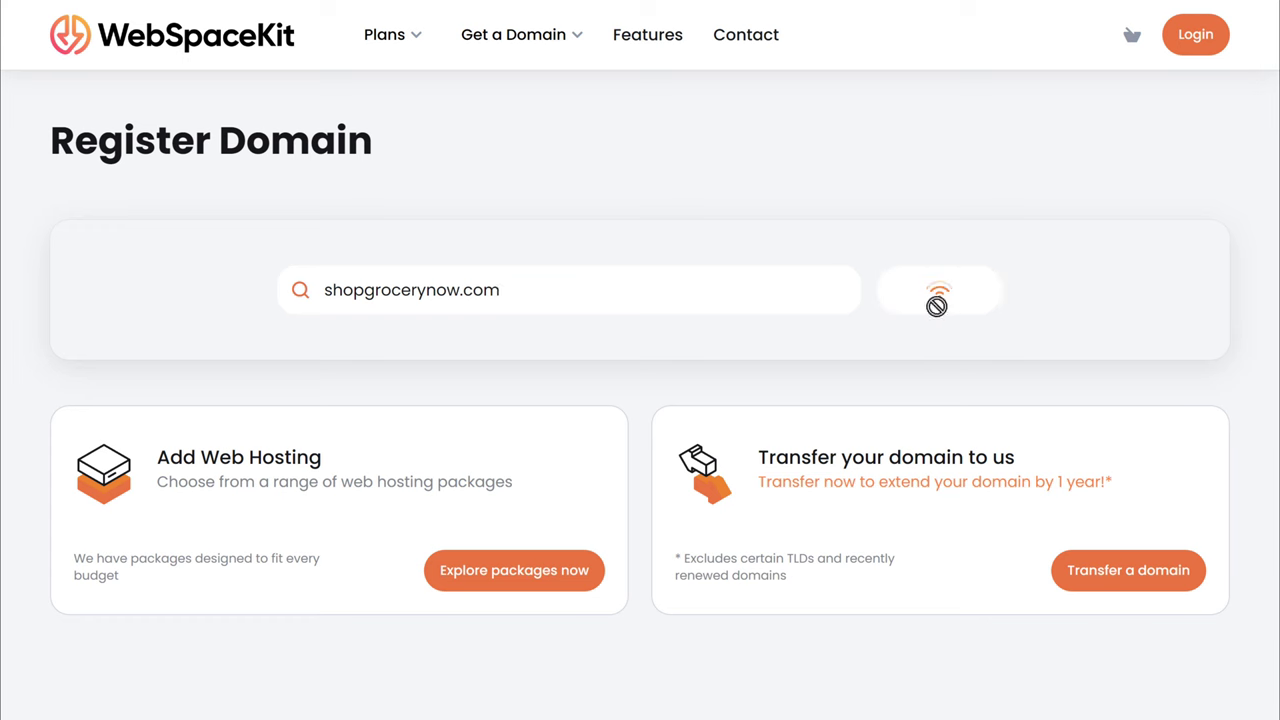
scroll(914, 360, down, 3)
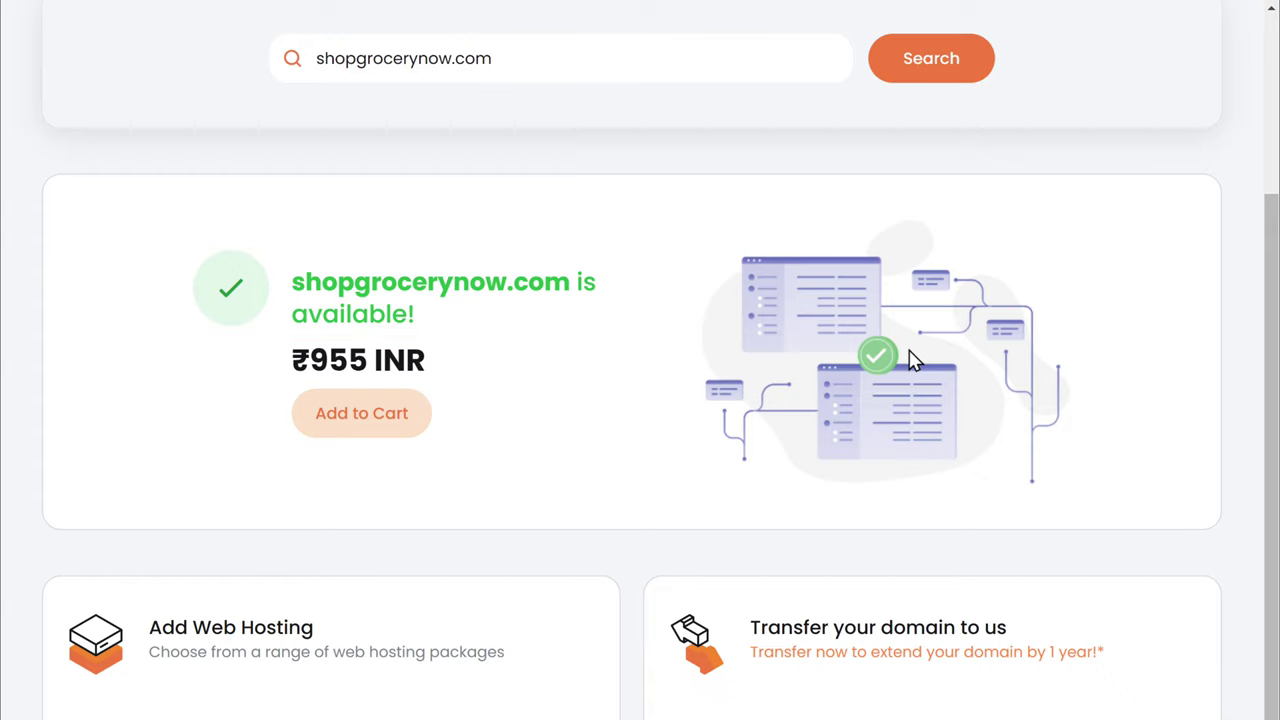
click(362, 425)
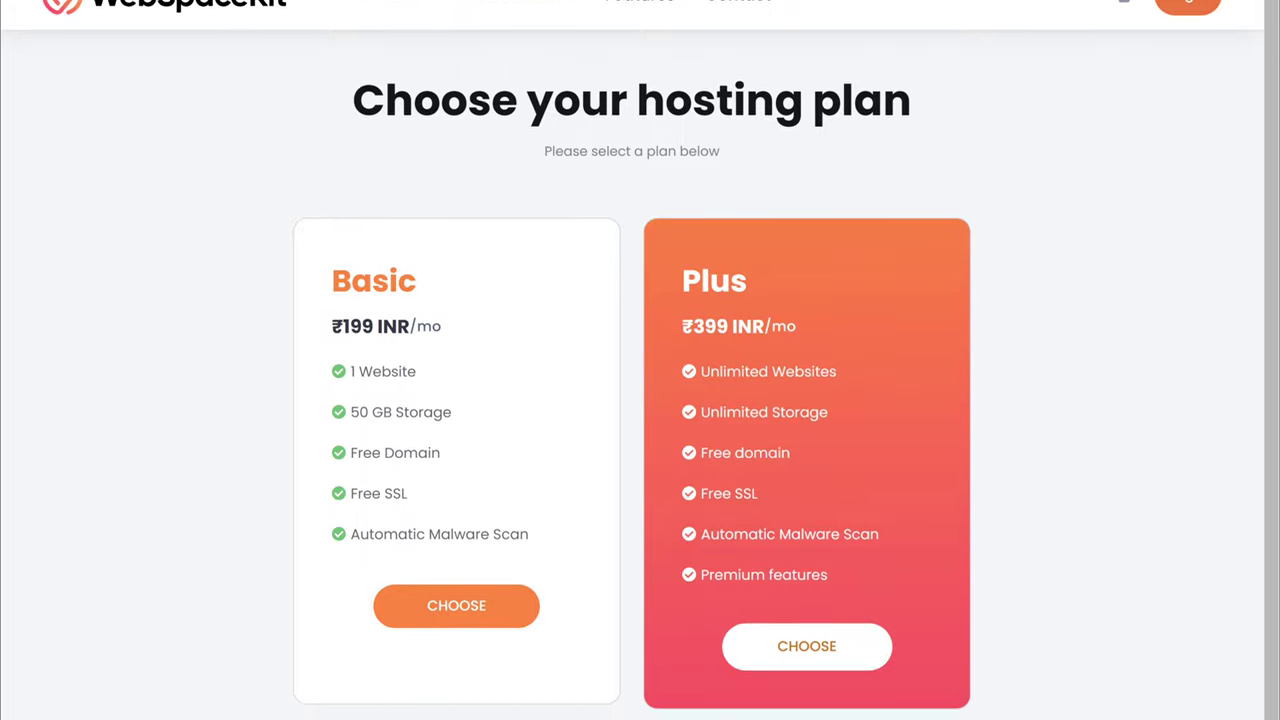
scroll(640, 360, down, 2)
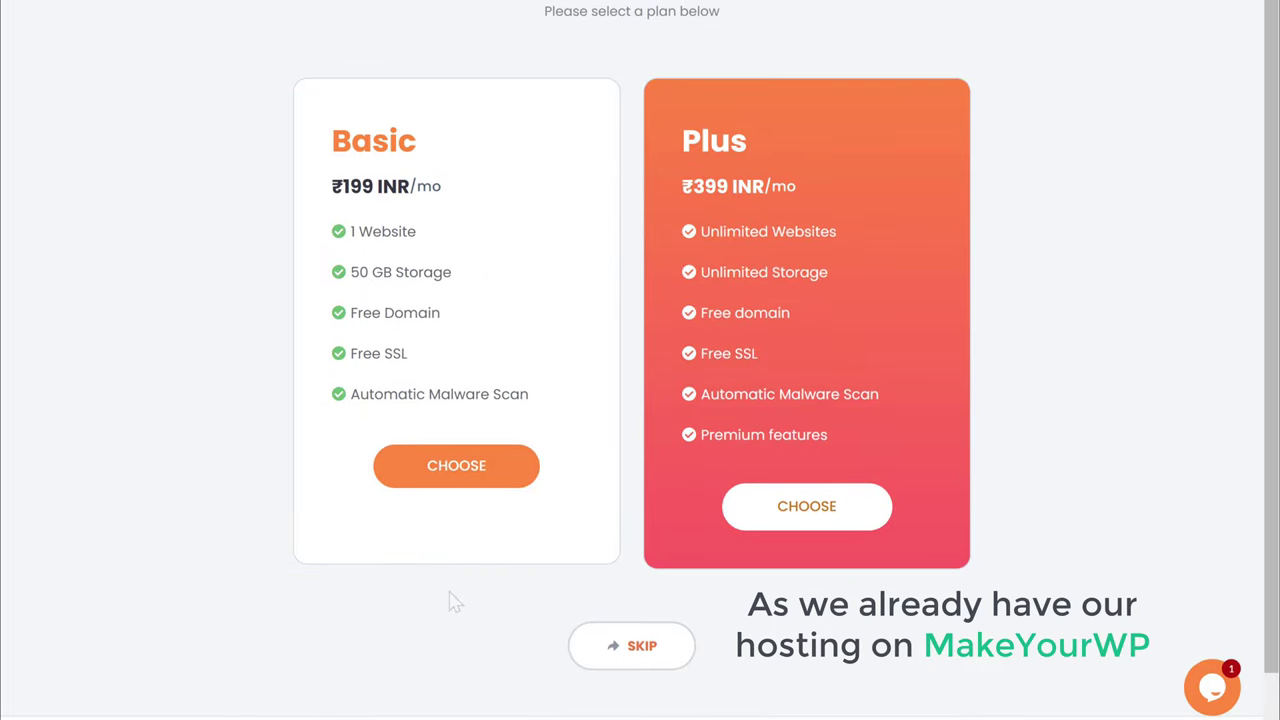
click(642, 646)
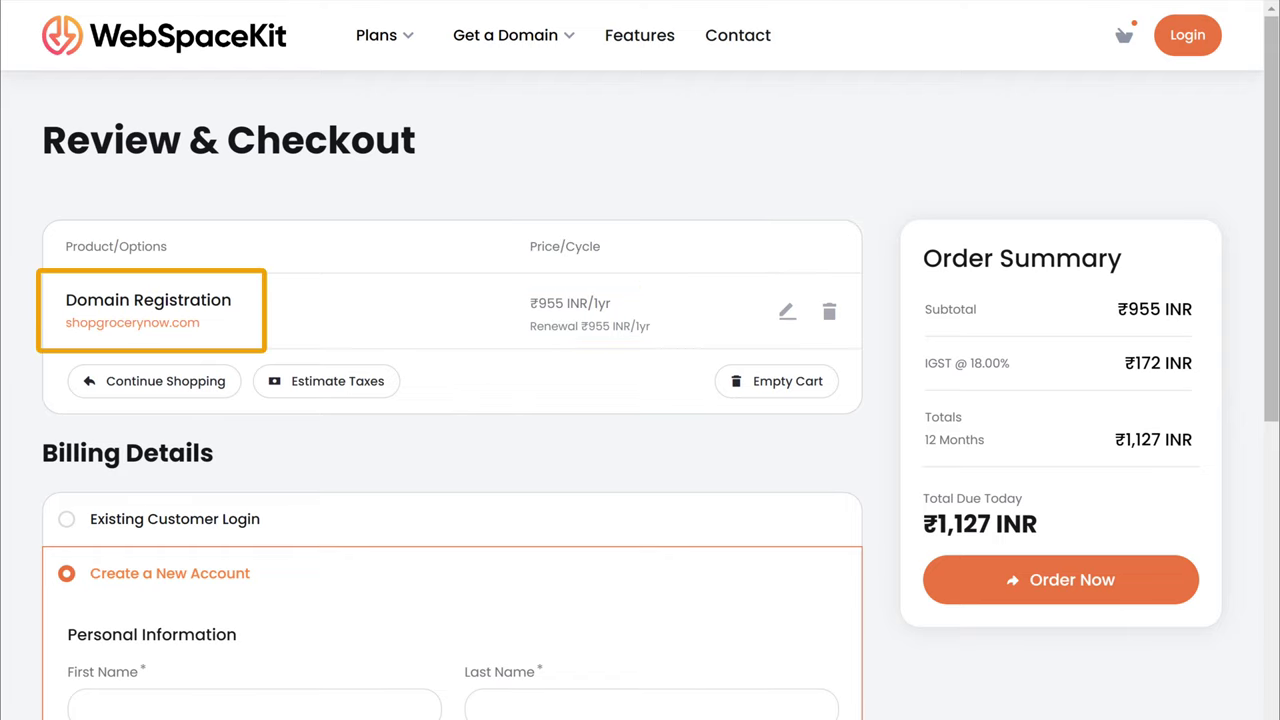
- Review the account and card payment details and place the shopgrocerynow.com order
scroll(640, 360, down, 5)
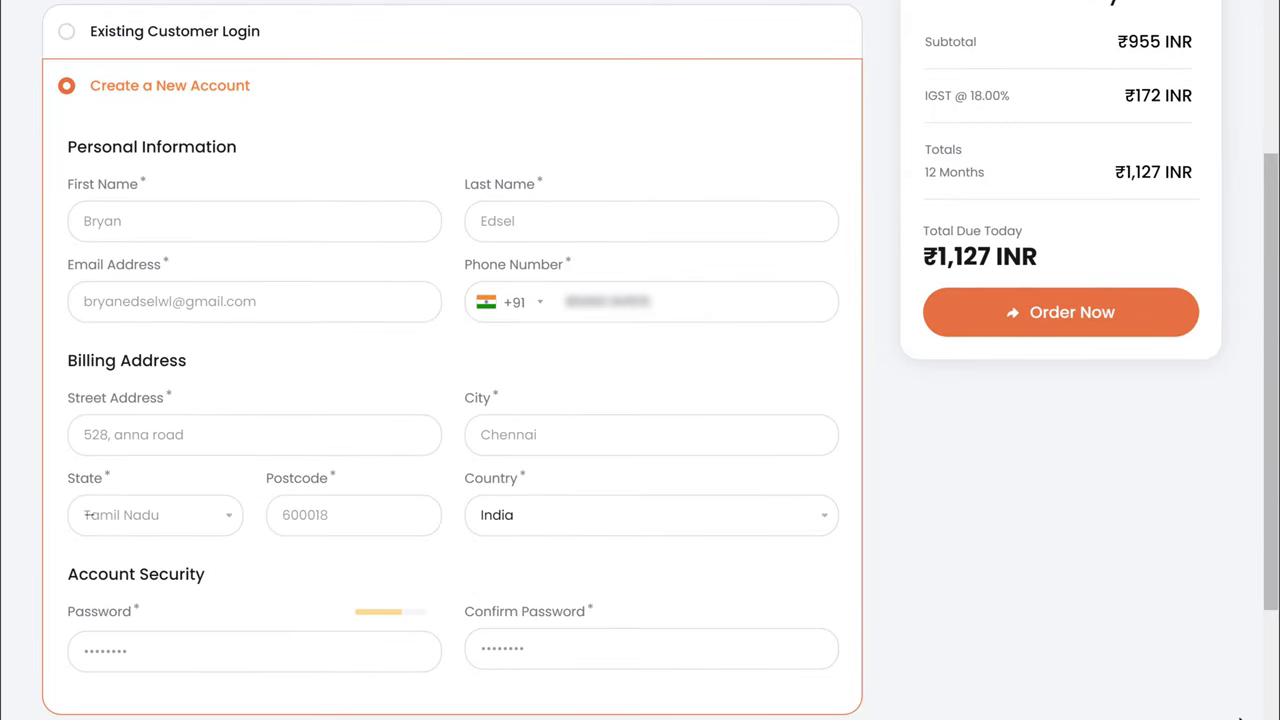
scroll(1239, 714, down, 4)
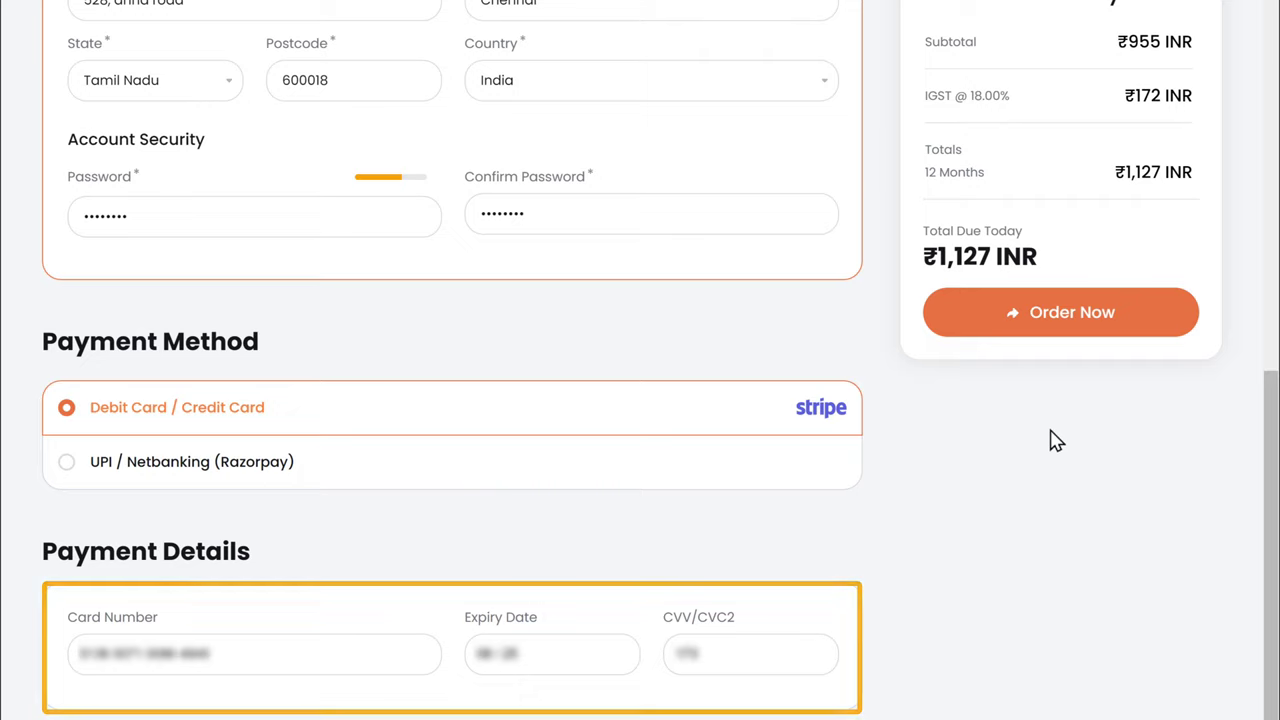
click(1079, 332)
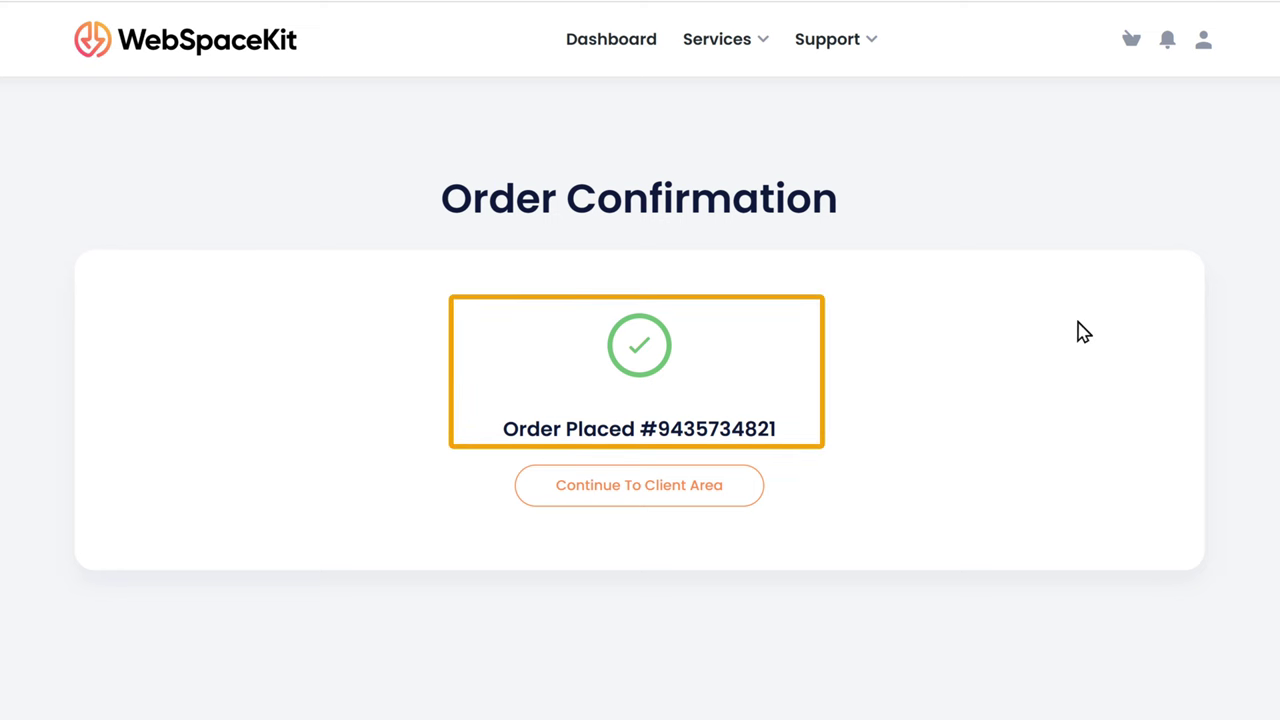
- From the client area Domains list, select shopgrocerynow.com and open its DNS Manager
click(636, 498)
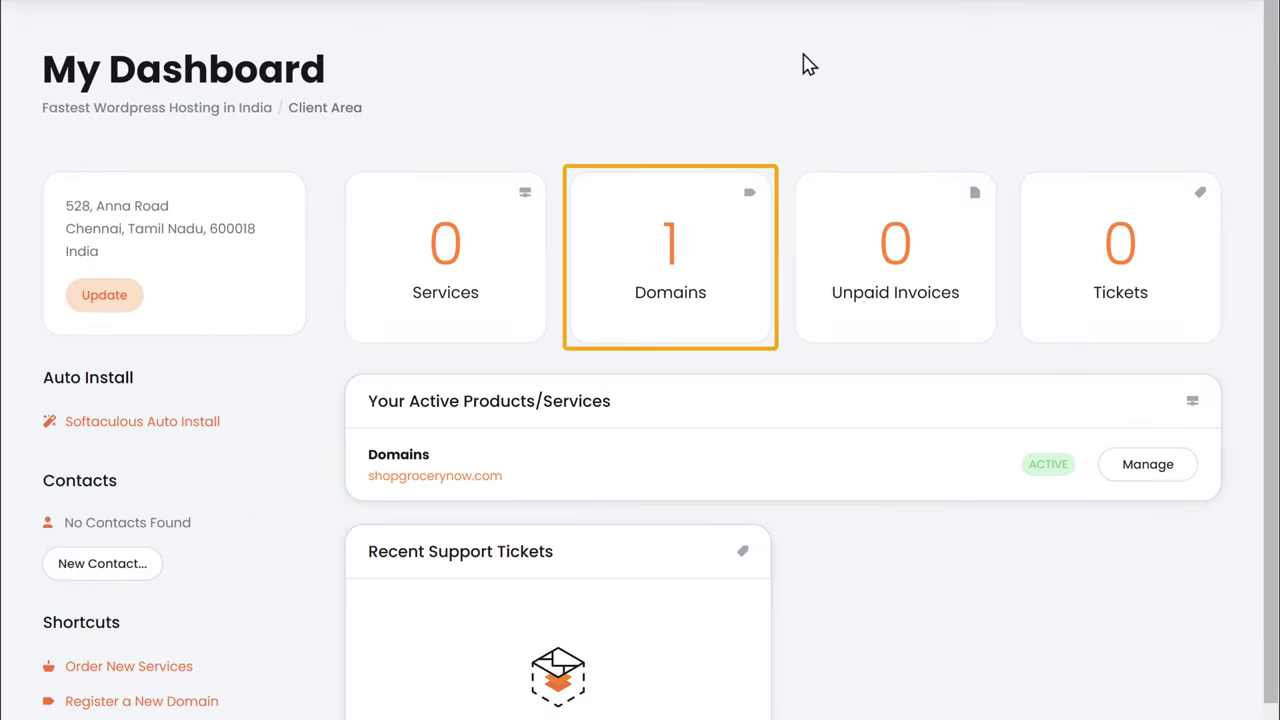
click(670, 256)
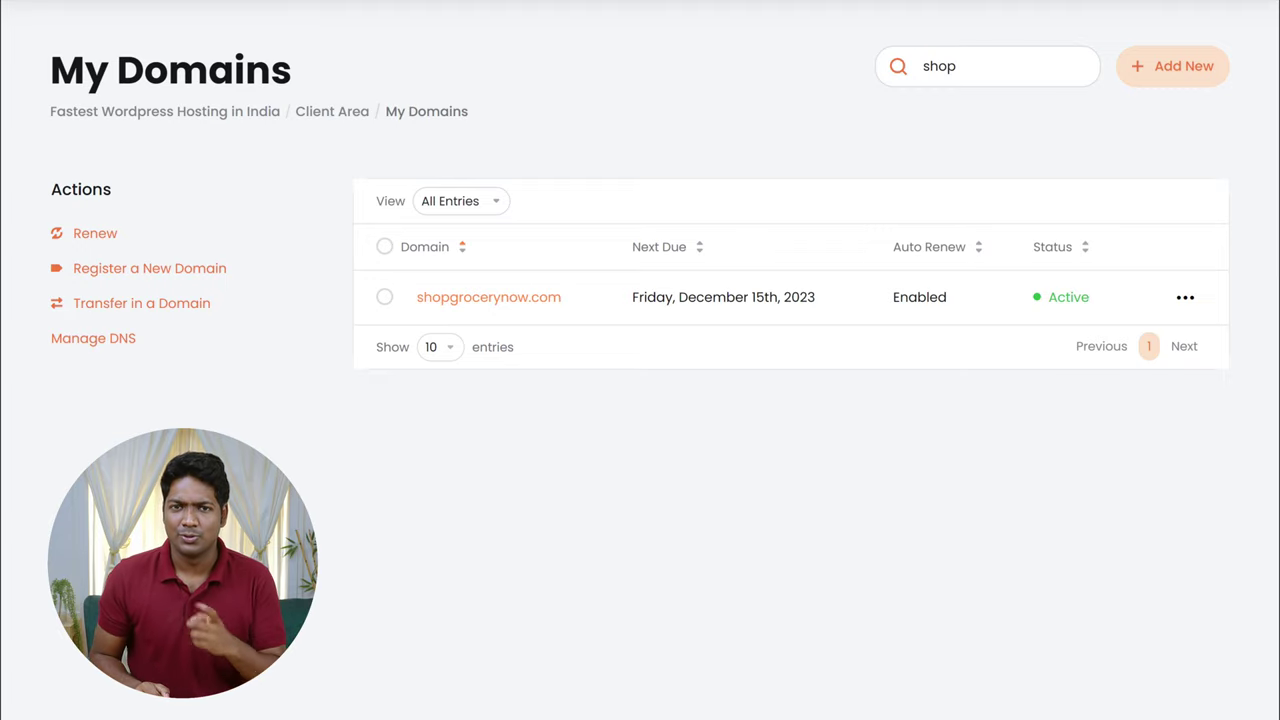
click(385, 297)
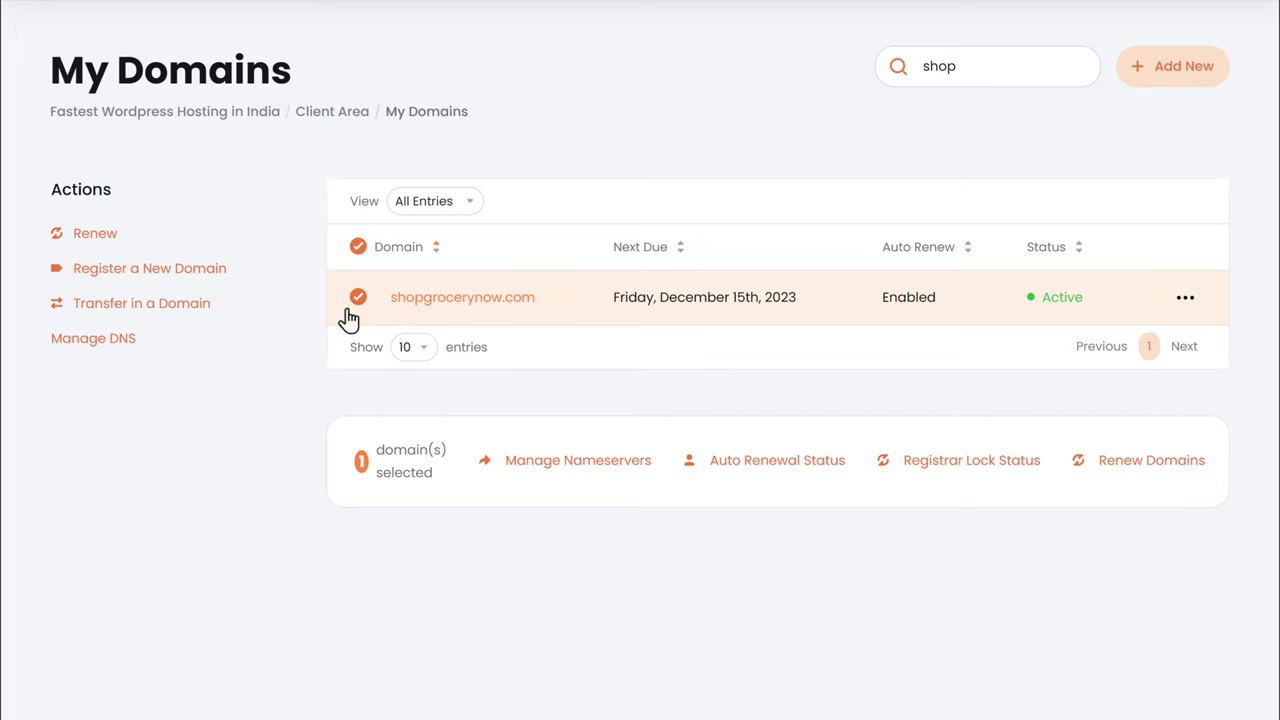
click(113, 345)
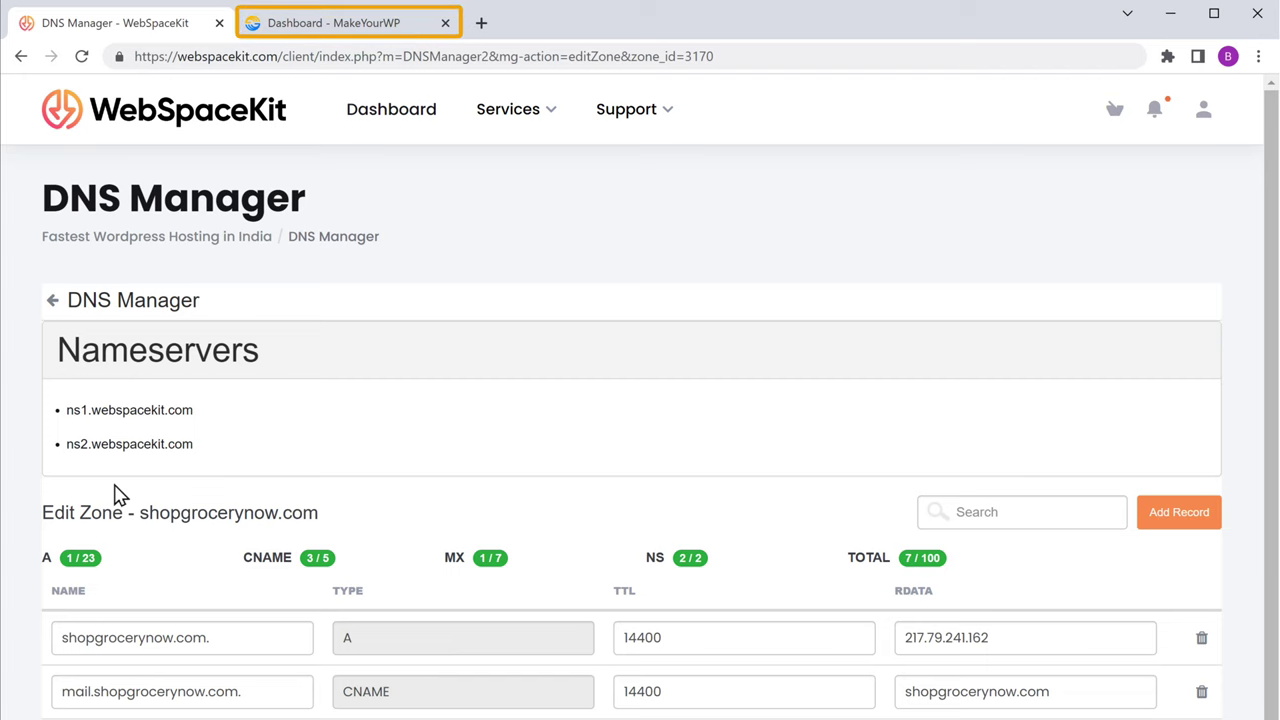
- Copy the server IP 116.202.166.93 from My New Site's Domains page in MakeYourWP
click(330, 40)
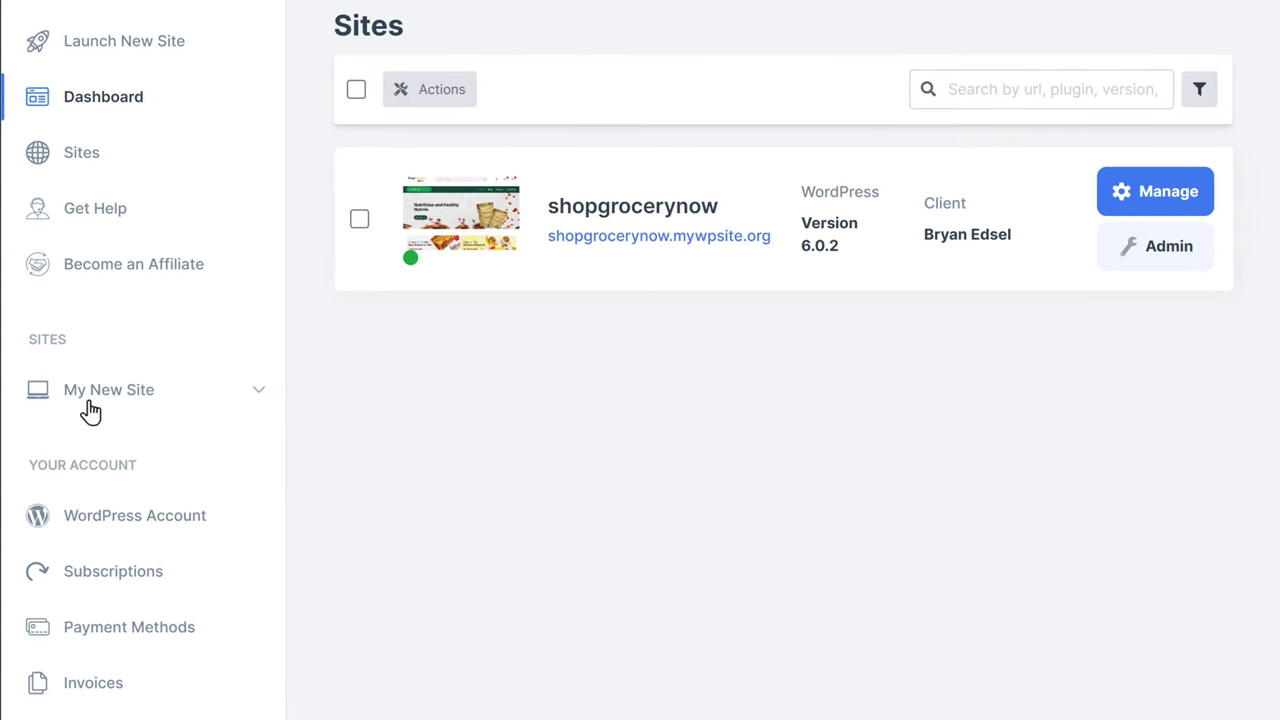
click(88, 400)
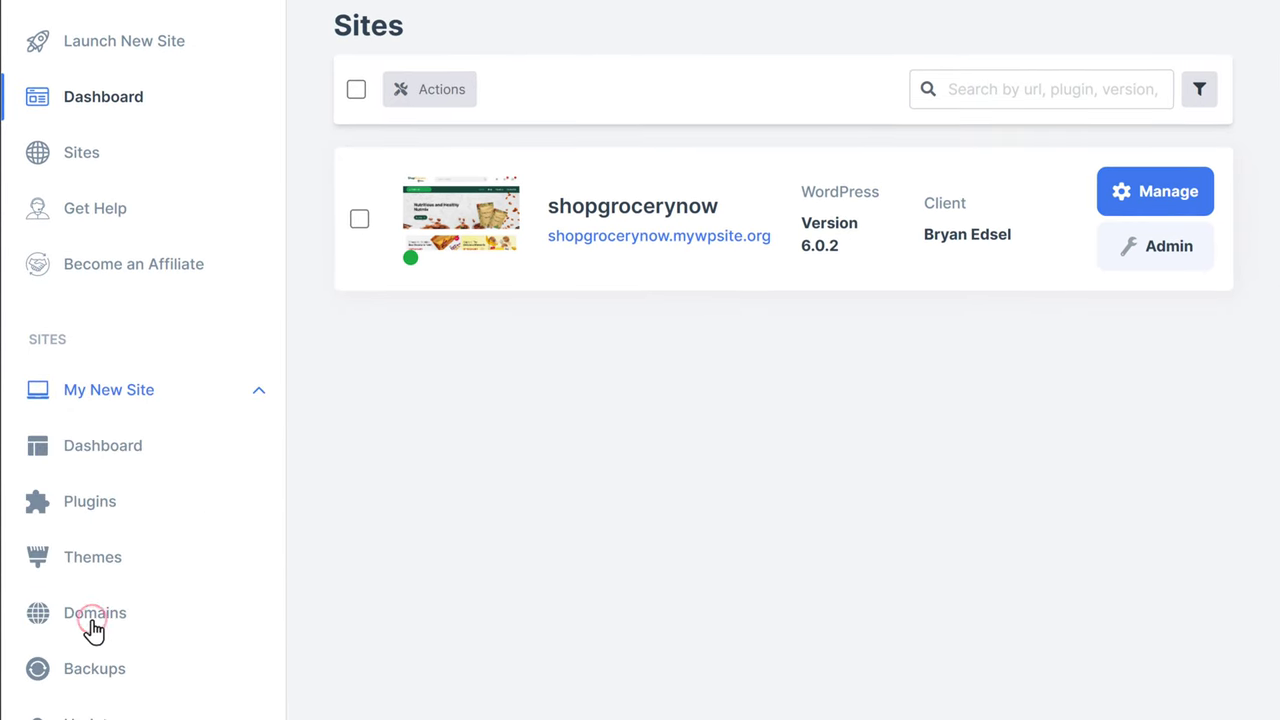
click(93, 626)
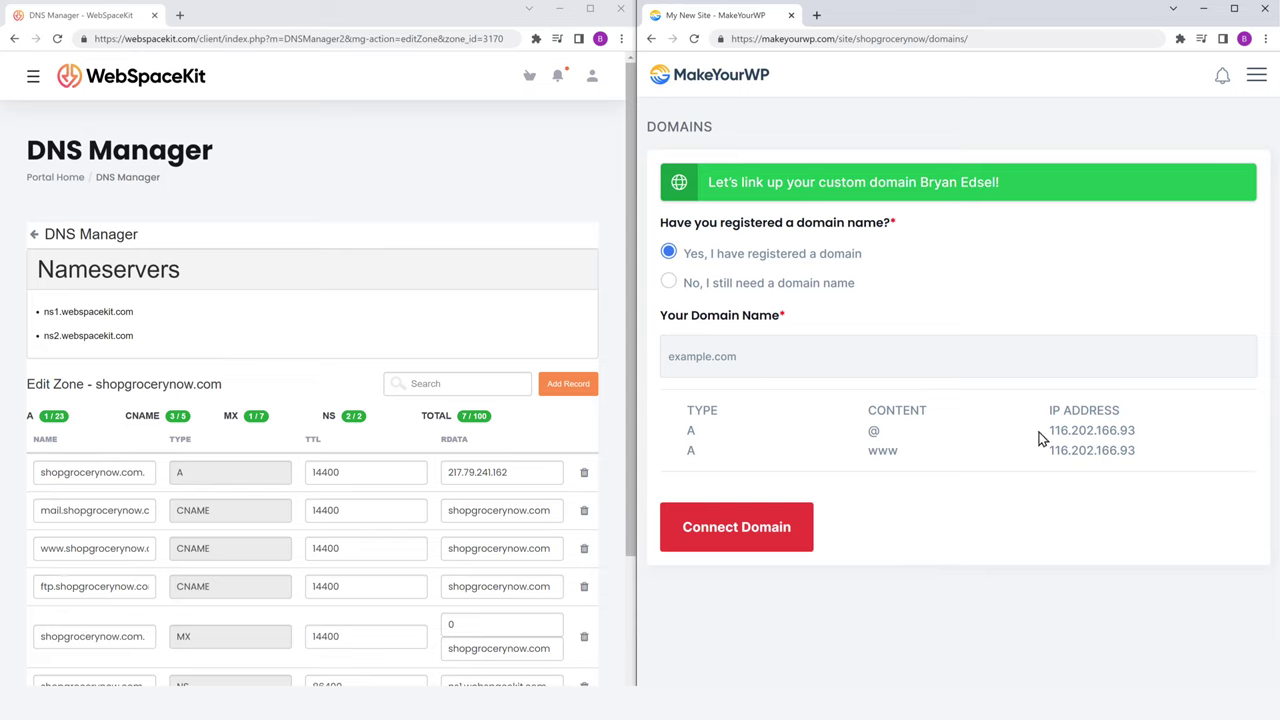
drag(1068, 437, 1141, 434)
right_click(1140, 433)
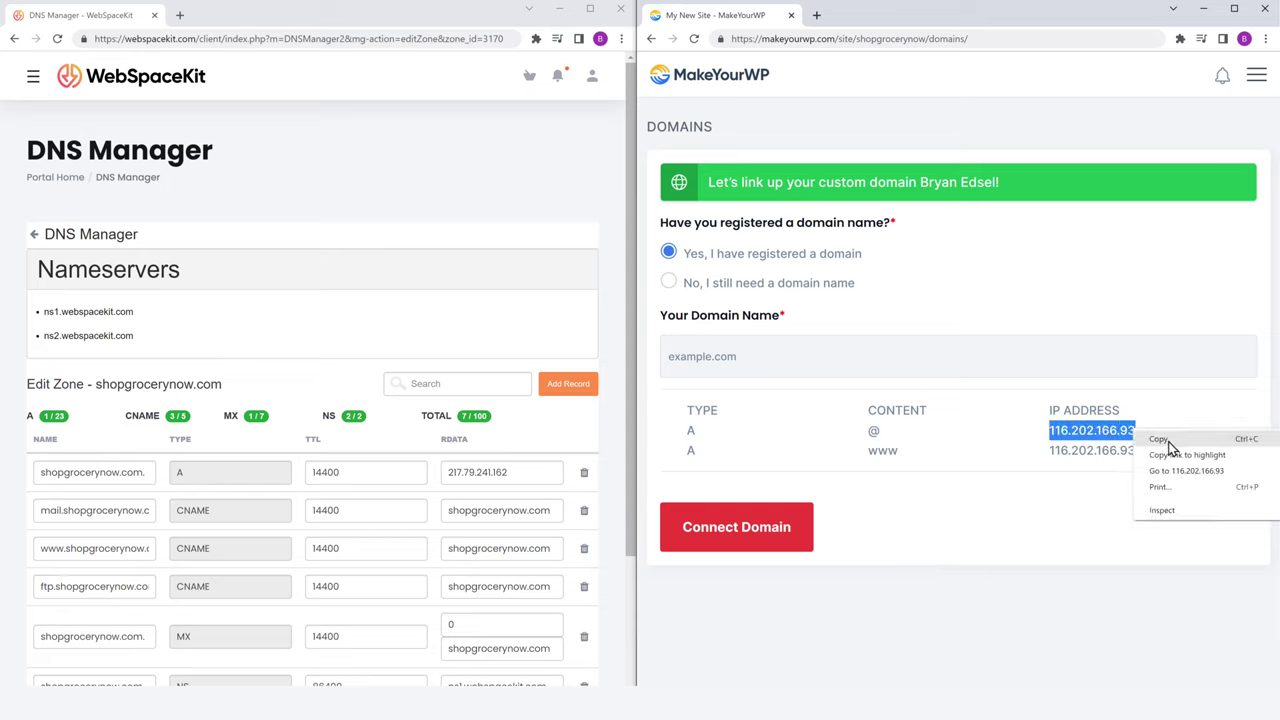
click(1160, 439)
- Paste 116.202.166.93 over 217.79.241.162 in the shopgrocerynow.com A record
click(1166, 449)
drag(531, 471, 457, 472)
right_click(457, 472)
click(490, 543)
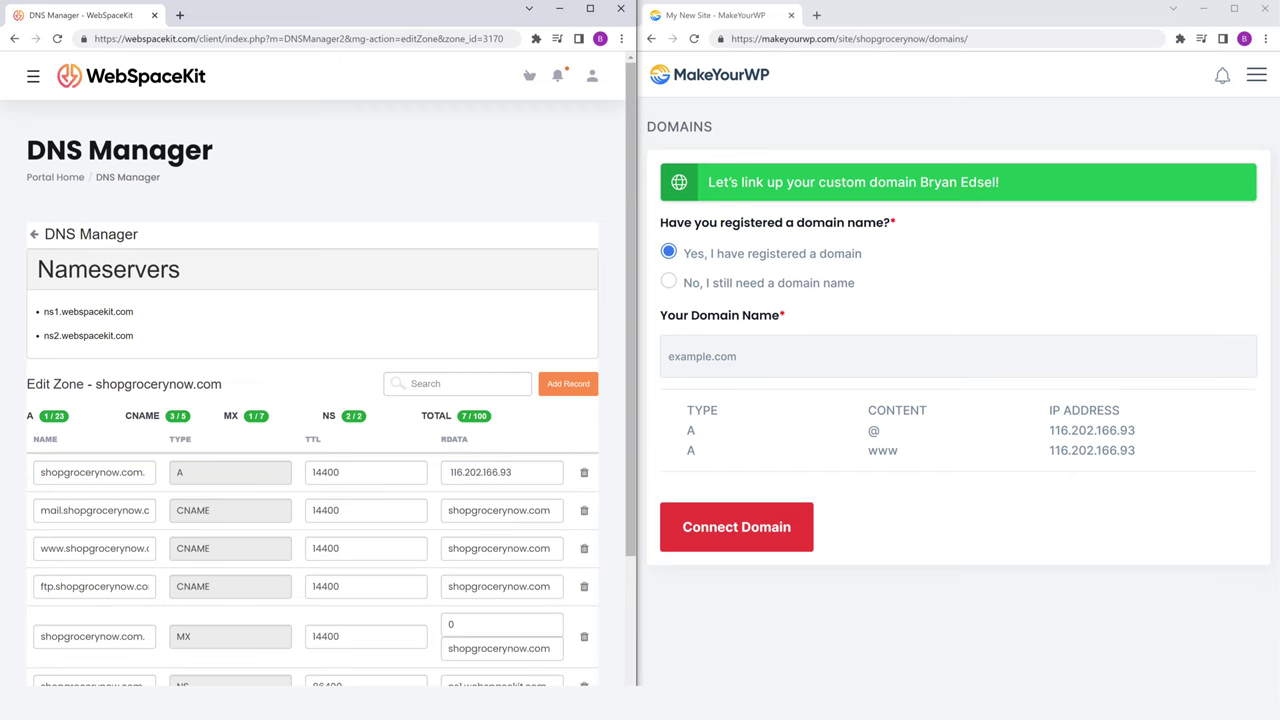
scroll(312, 400, down, 3)
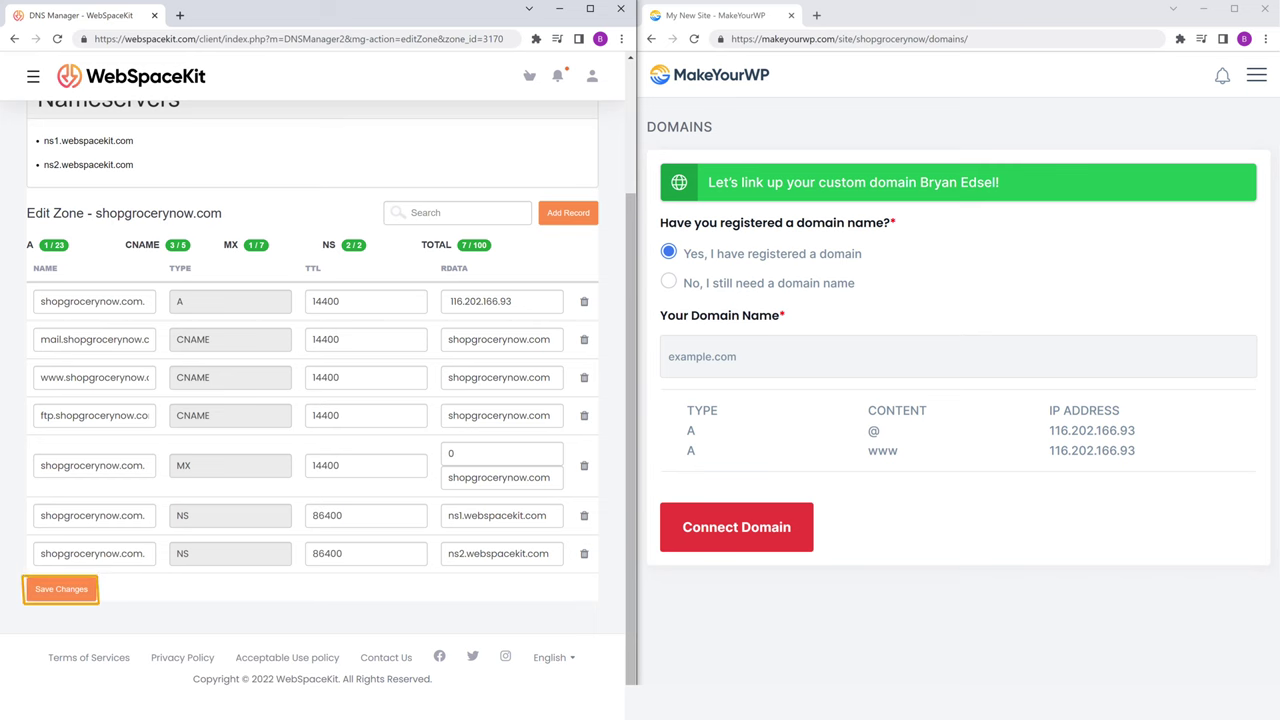
- Save the DNS changes and connect shopgrocerynow.com as the MakeYourWP site's domain
click(58, 594)
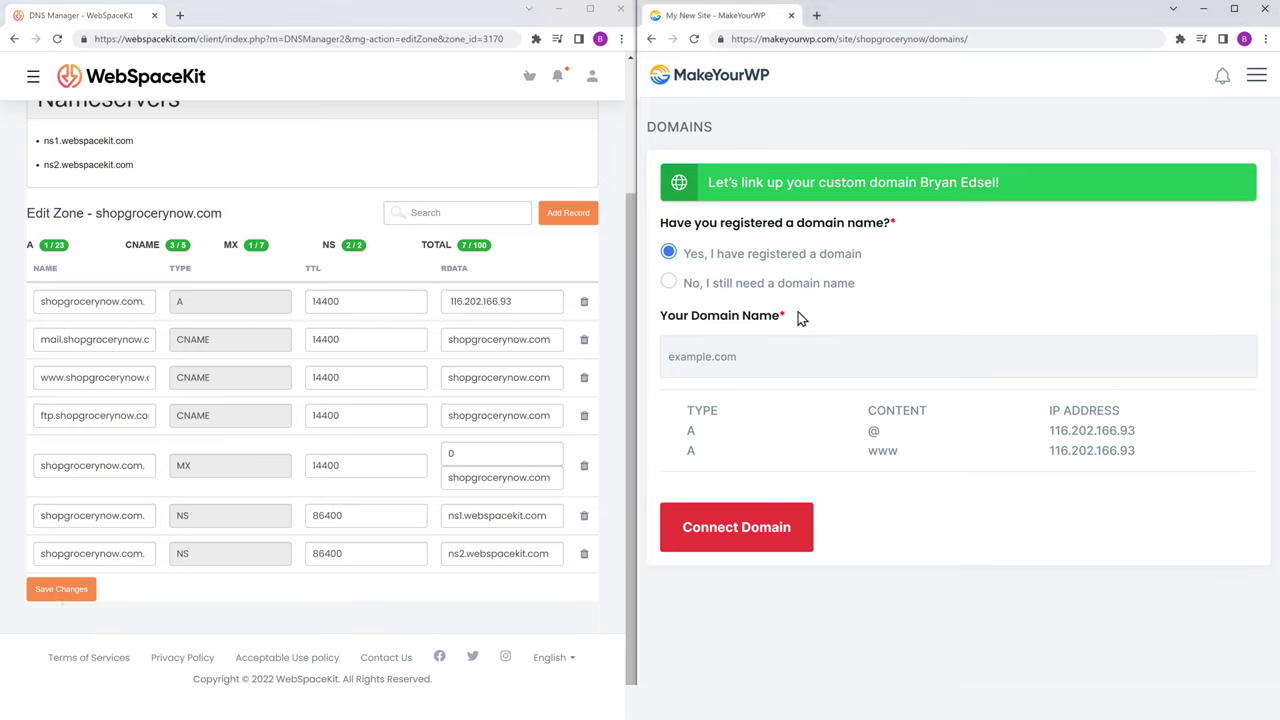
text(ow.com)
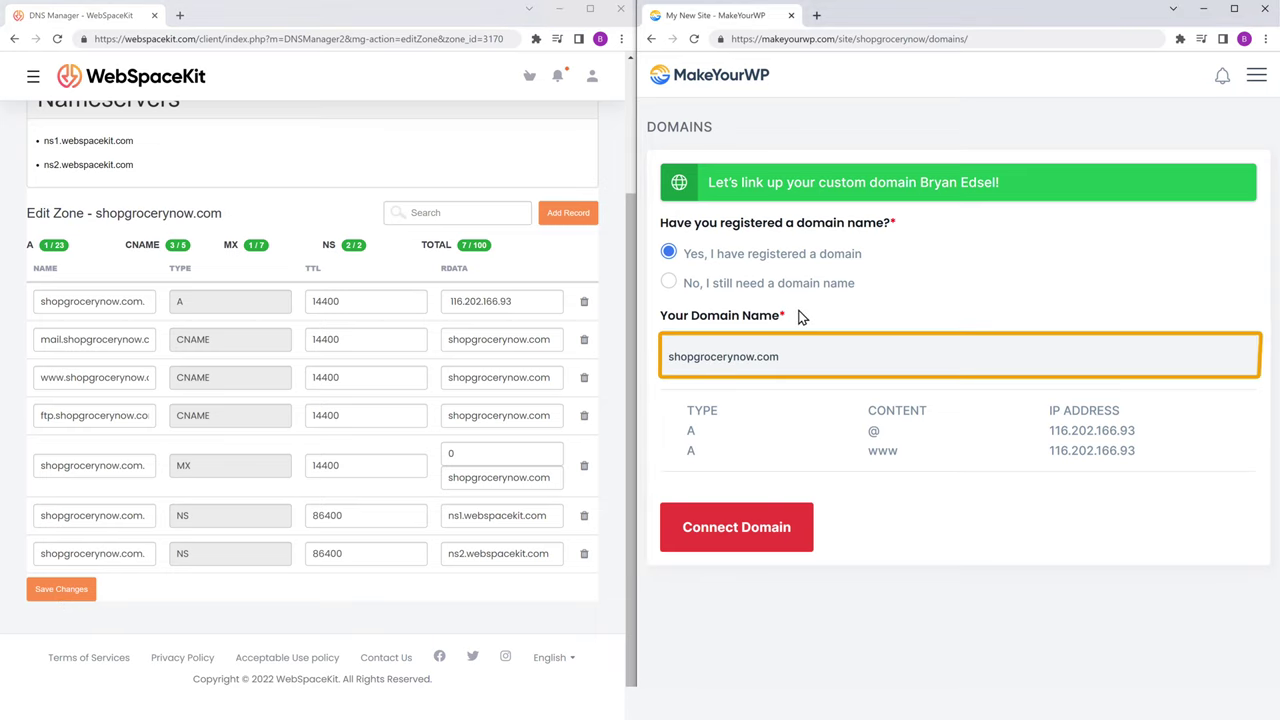
click(718, 544)
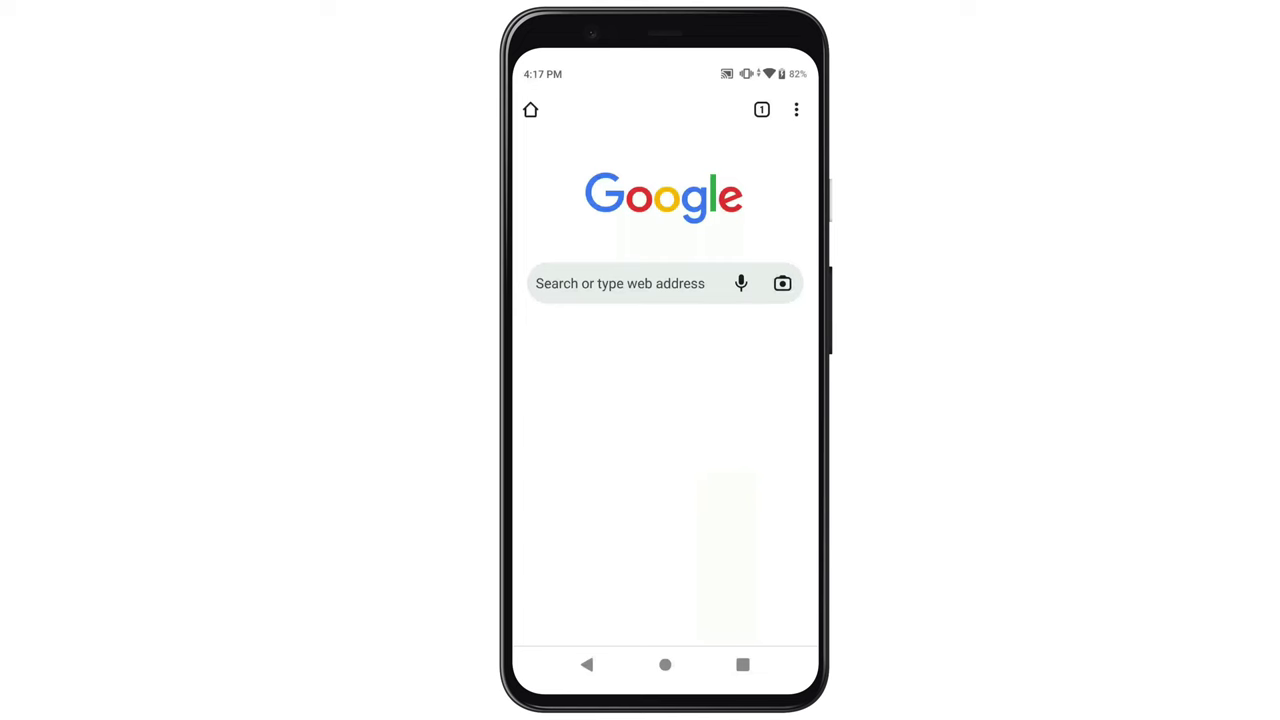
- Load shopgrocerynow.com in the phone's Chrome and scroll through the home page
click(620, 283)
text(s)
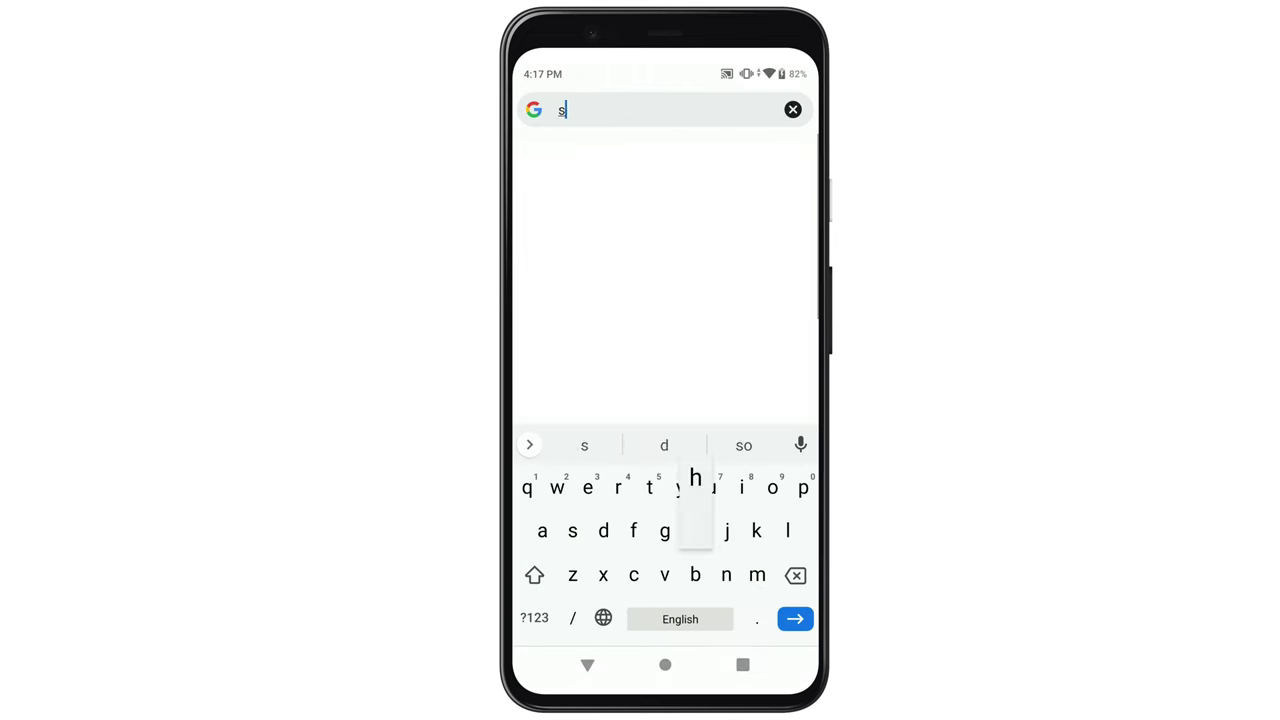
text(hopgrocerynow.c)
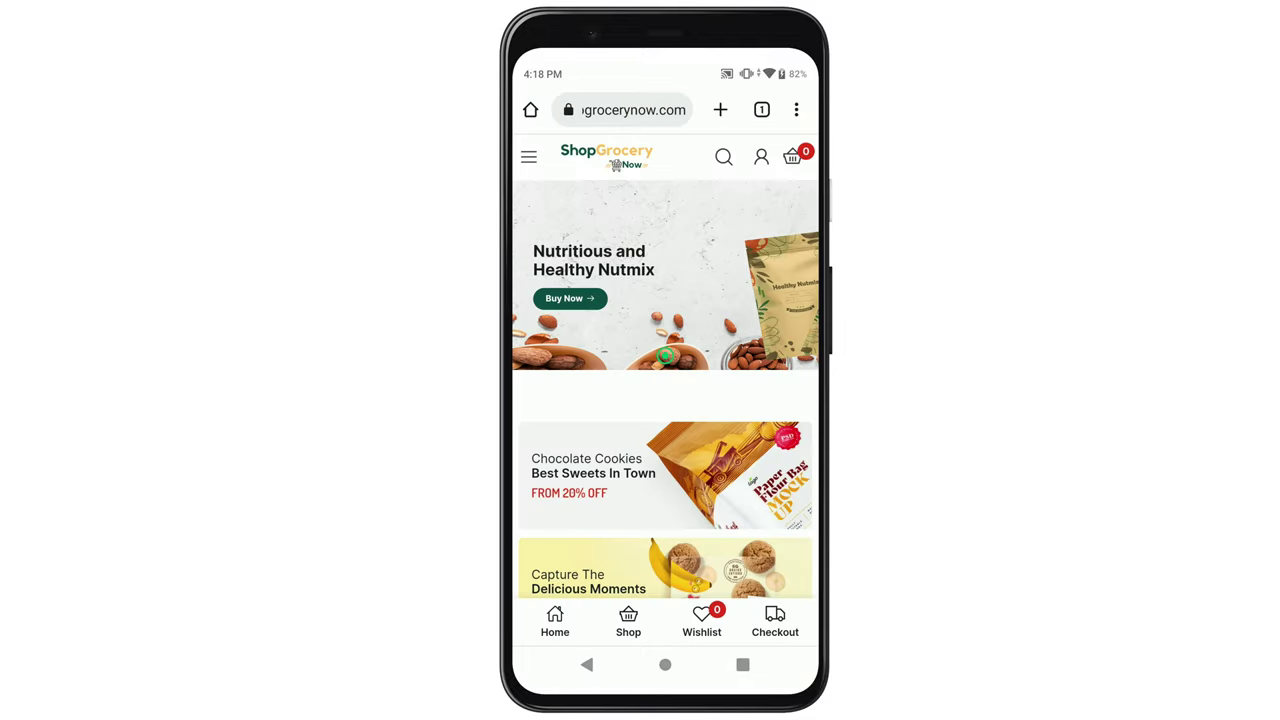
scroll(665, 380, down, 10)
scroll(665, 380, down, 15)
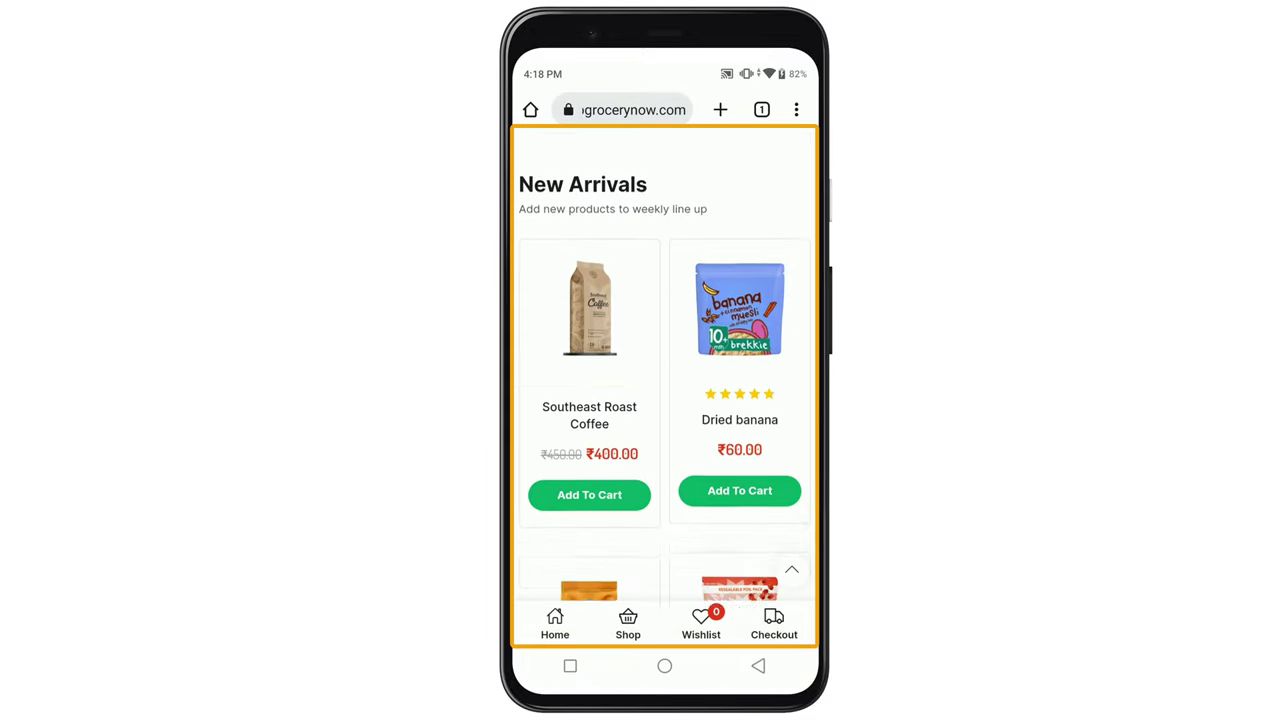
scroll(665, 380, up, 20)
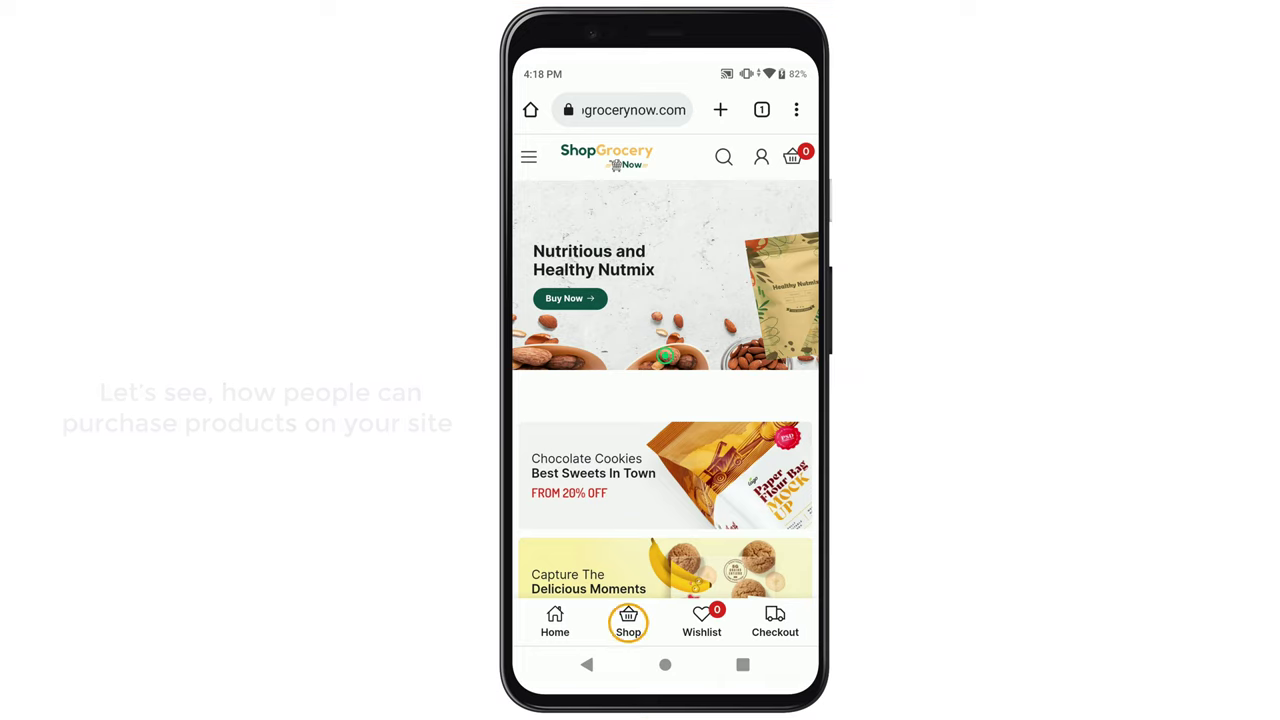
- Add Earthjoy Milk (₹80.00) to the cart from the Shop page
click(628, 620)
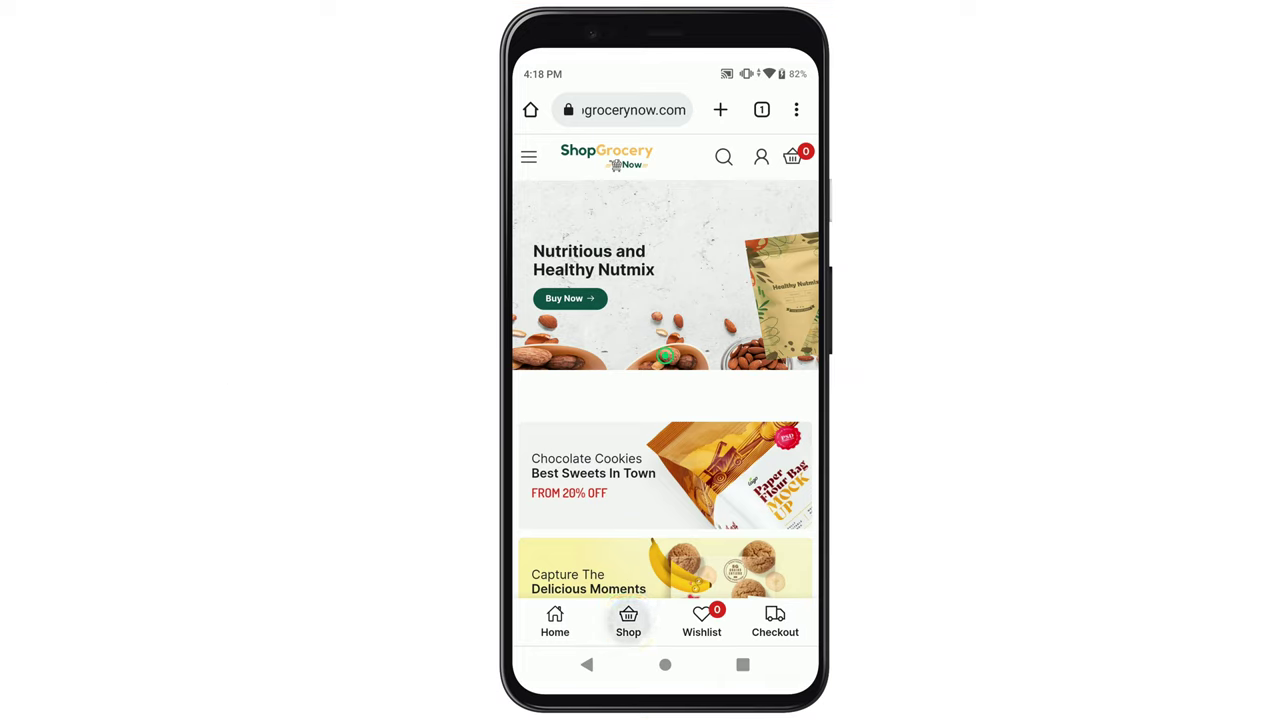
scroll(665, 380, down, 10)
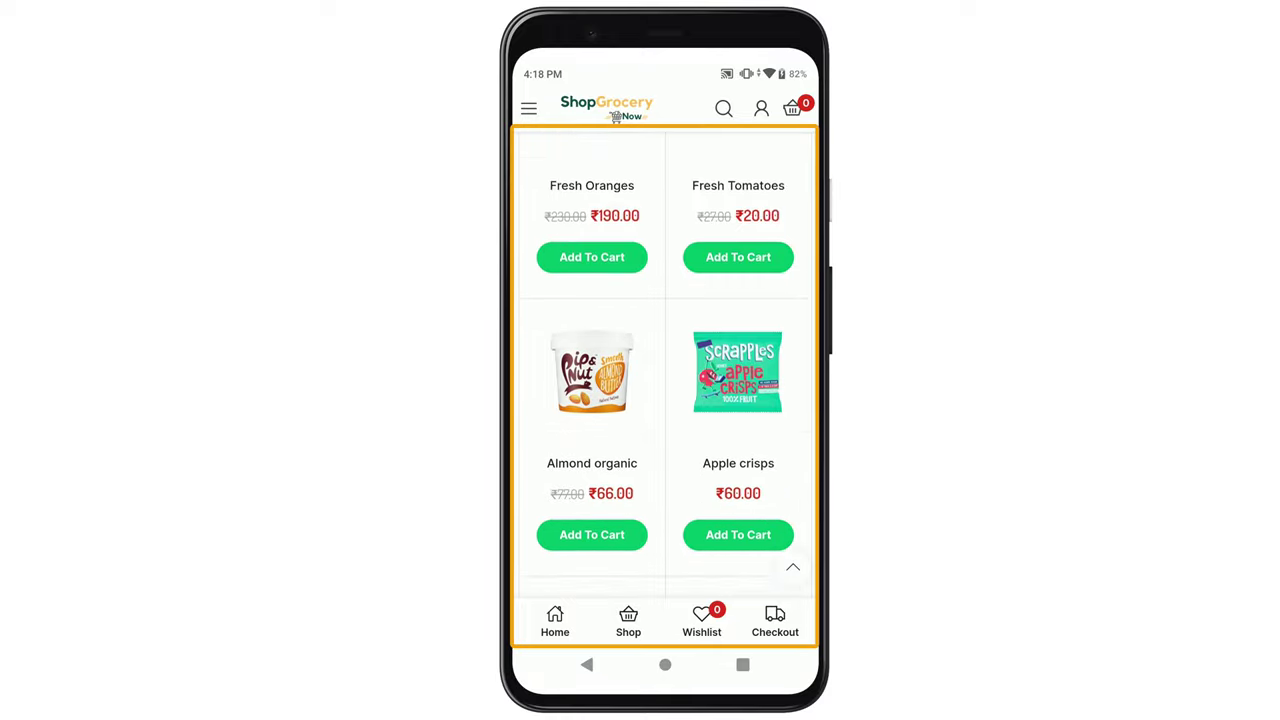
scroll(665, 380, down, 5)
scroll(665, 380, up, 10)
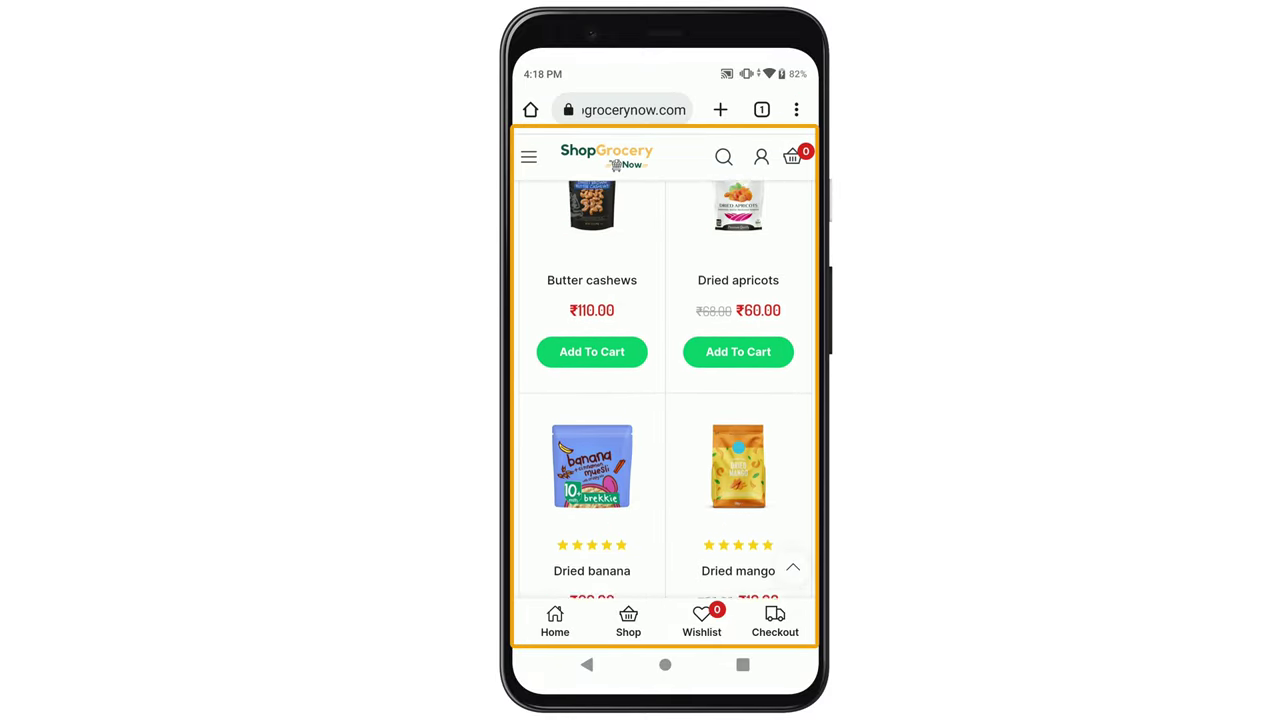
scroll(665, 380, up, 5)
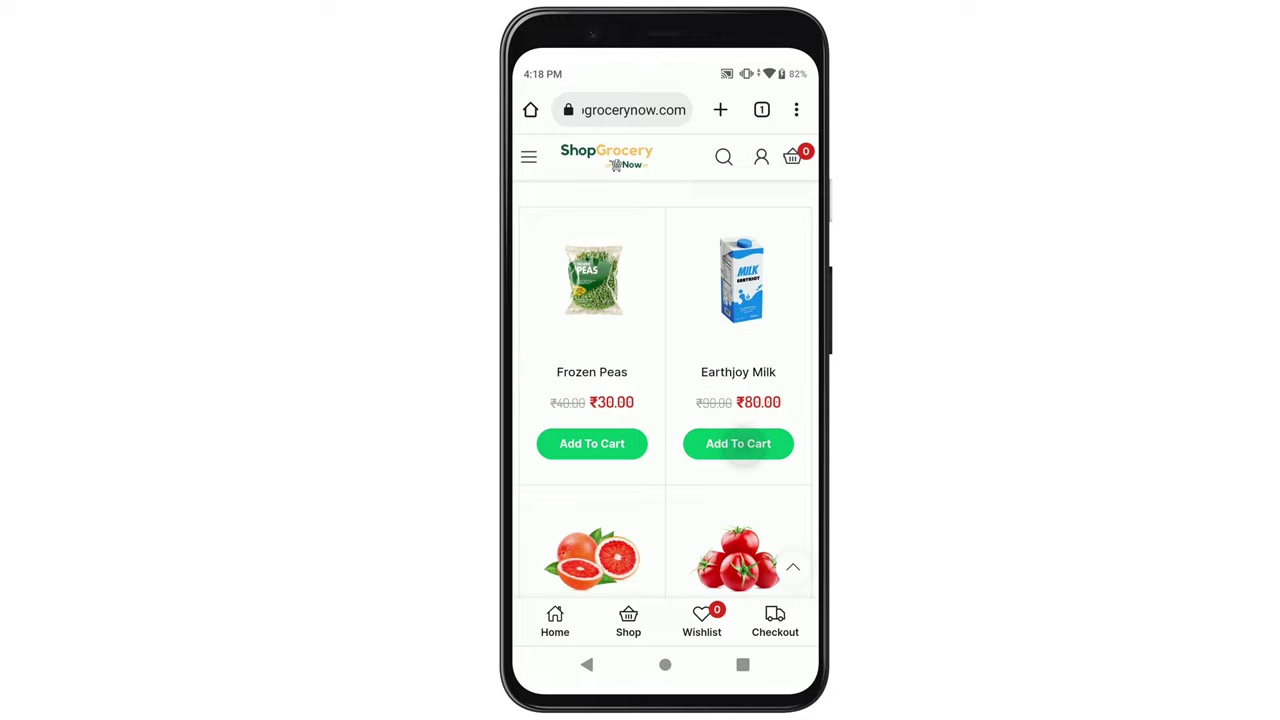
click(740, 446)
- Go to checkout and scroll through the filled-in billing form
click(667, 390)
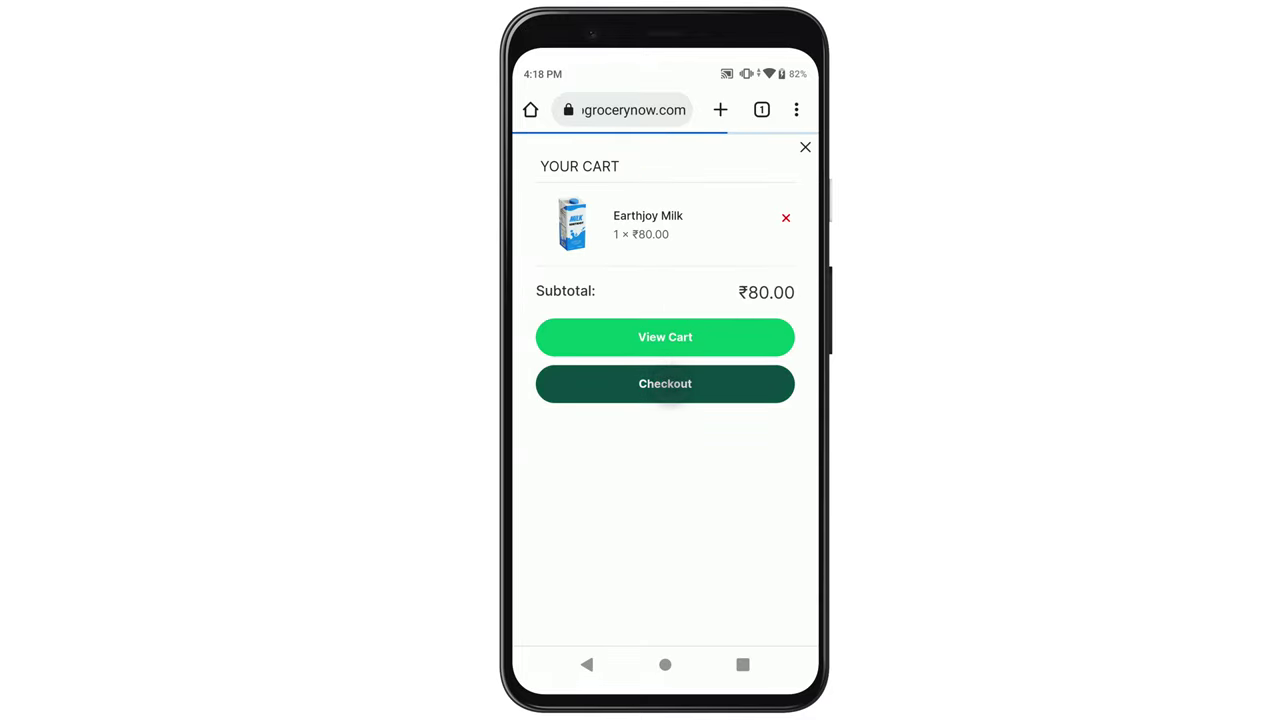
scroll(665, 380, down, 5)
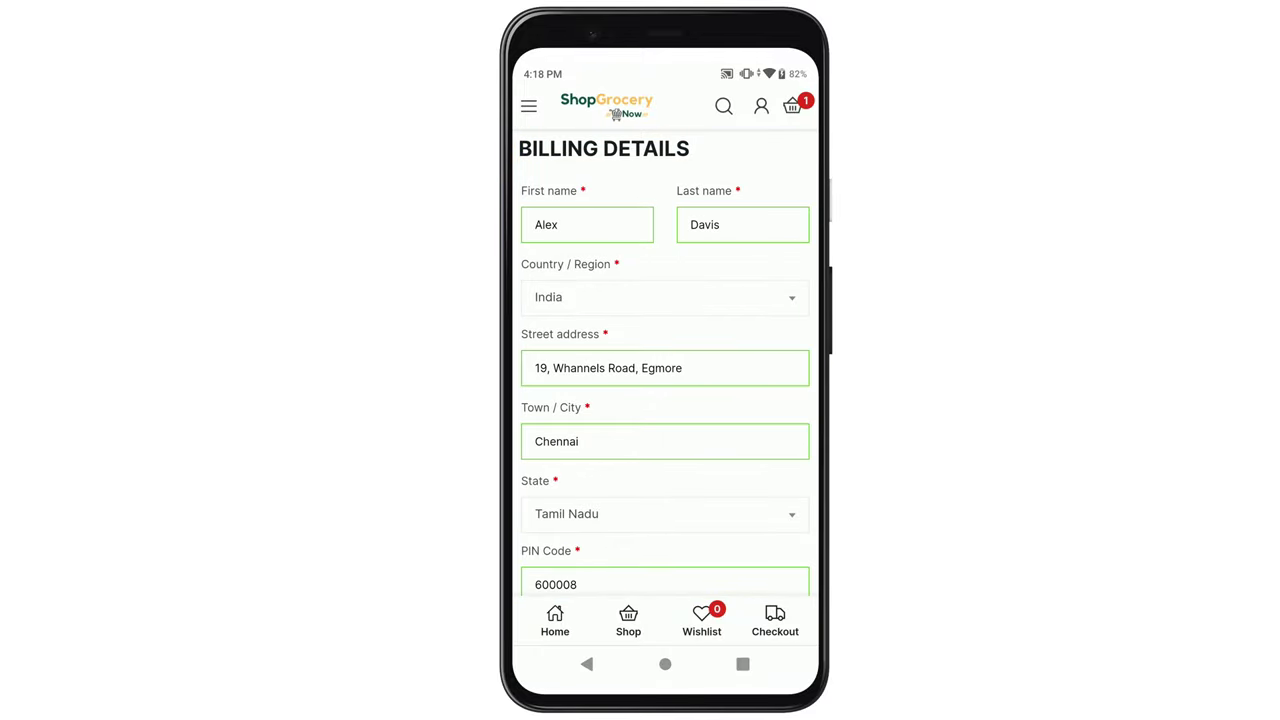
scroll(665, 380, down, 10)
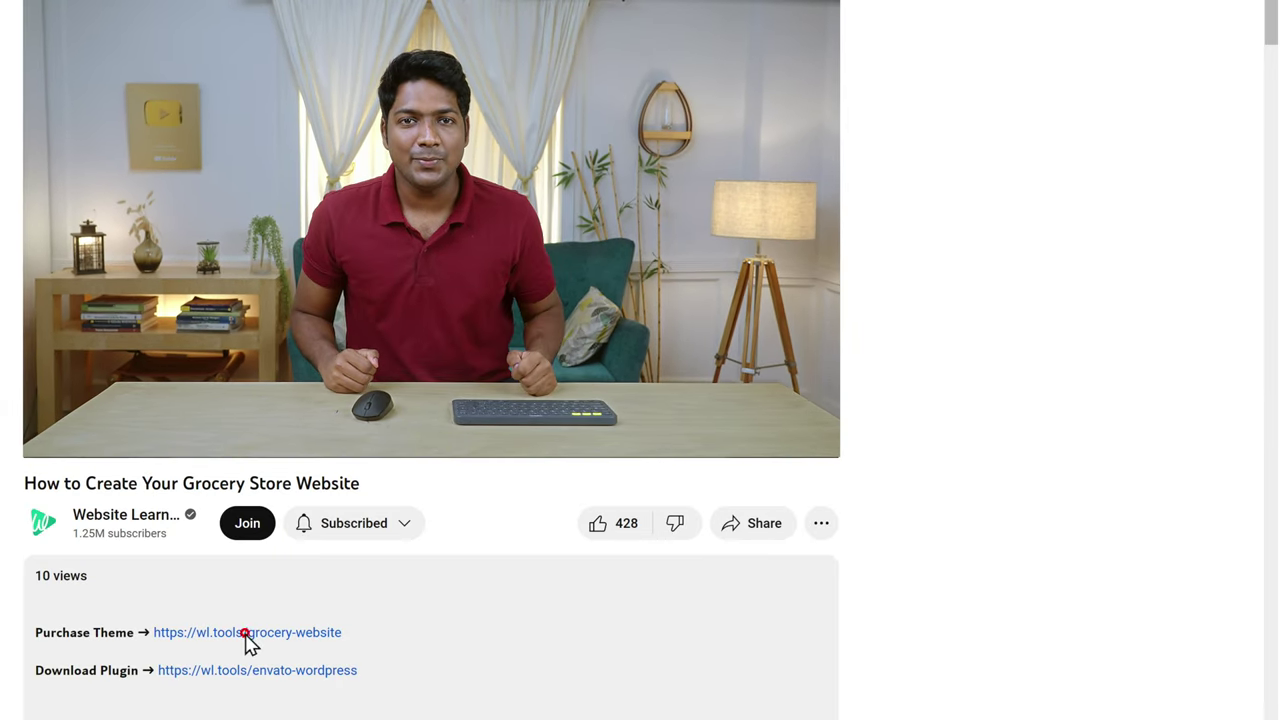
- Follow the video description's Purchase Theme link to the Mixy theme on Envato Market
click(246, 645)
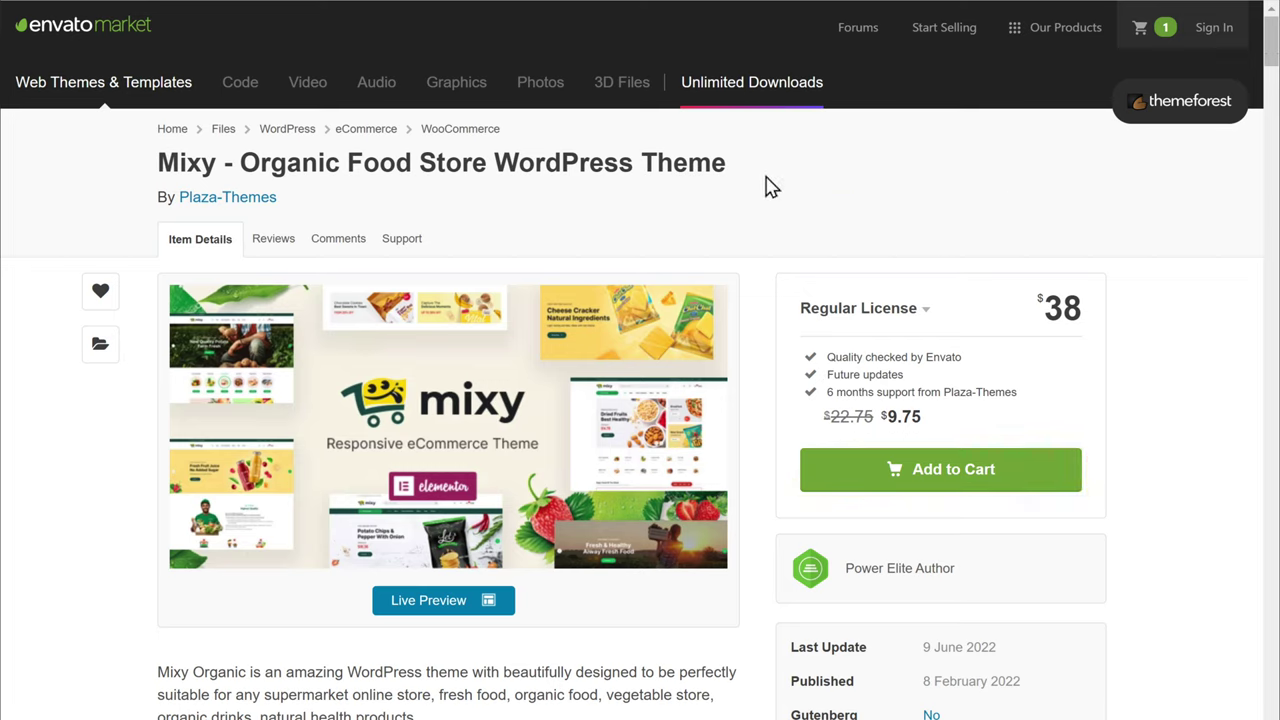
- Add the Mixy theme (Regular License, US$ 38) to the cart and sign in with Google
click(933, 481)
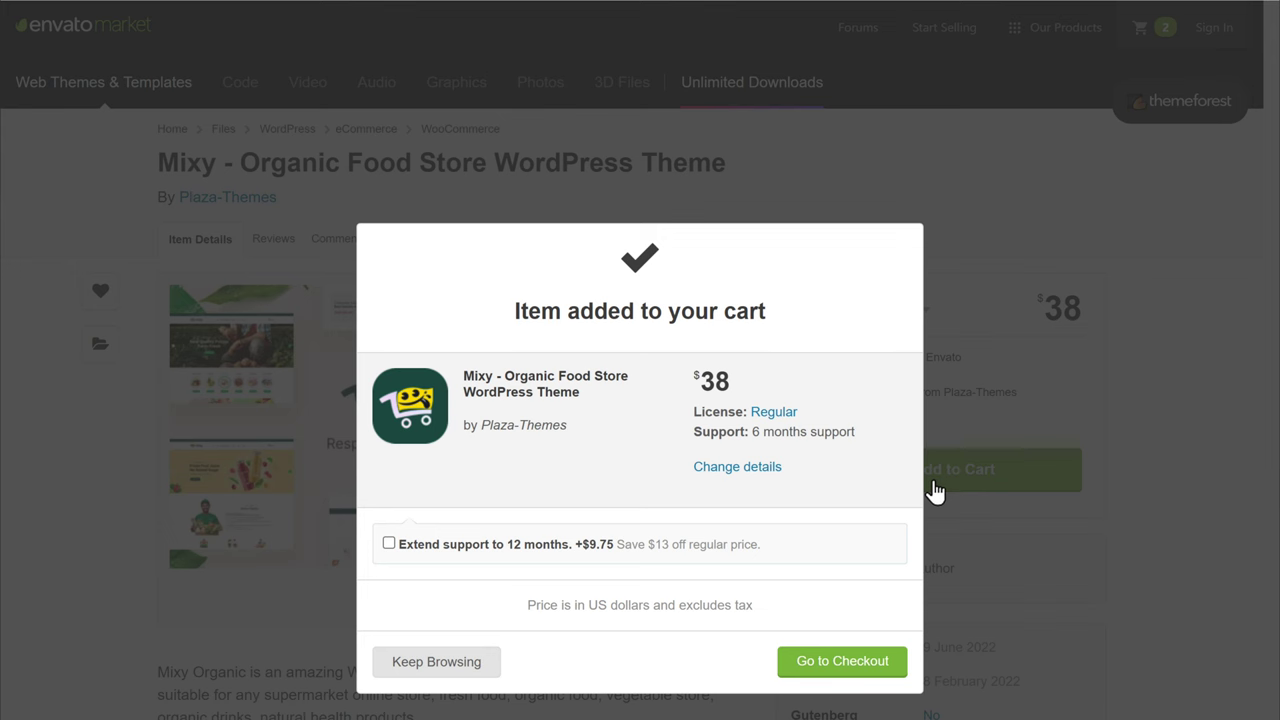
click(835, 670)
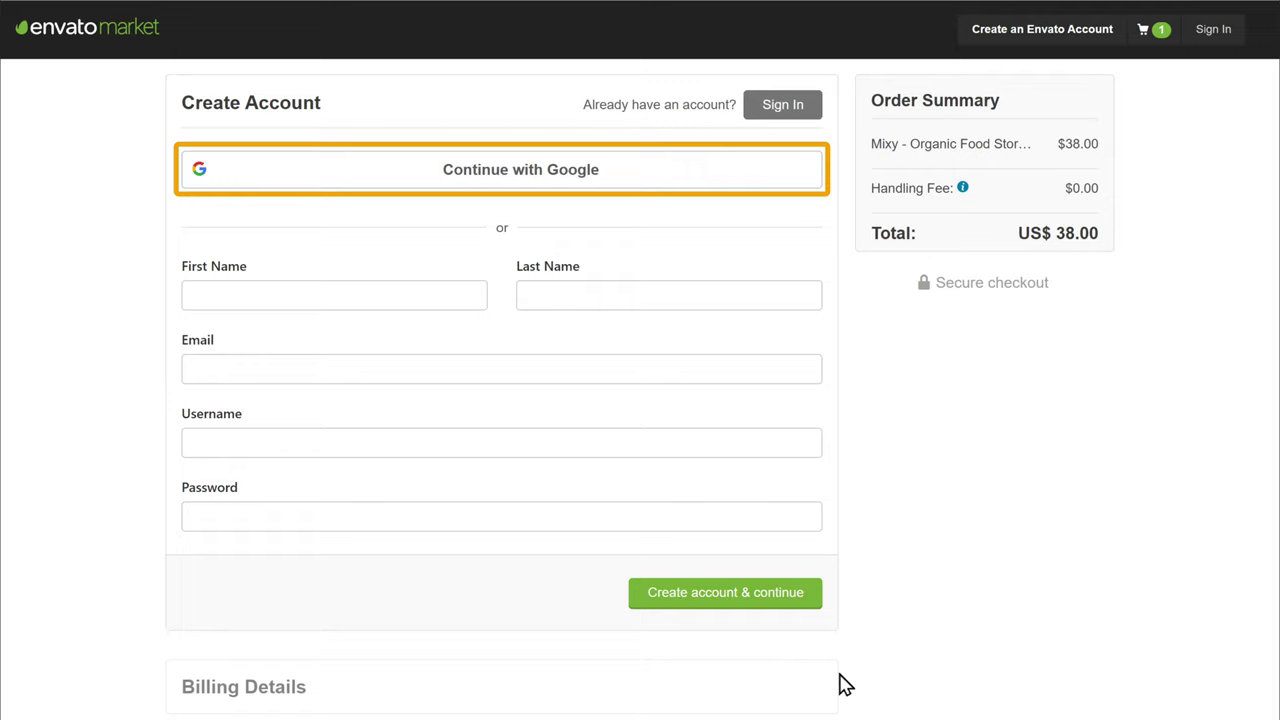
click(529, 173)
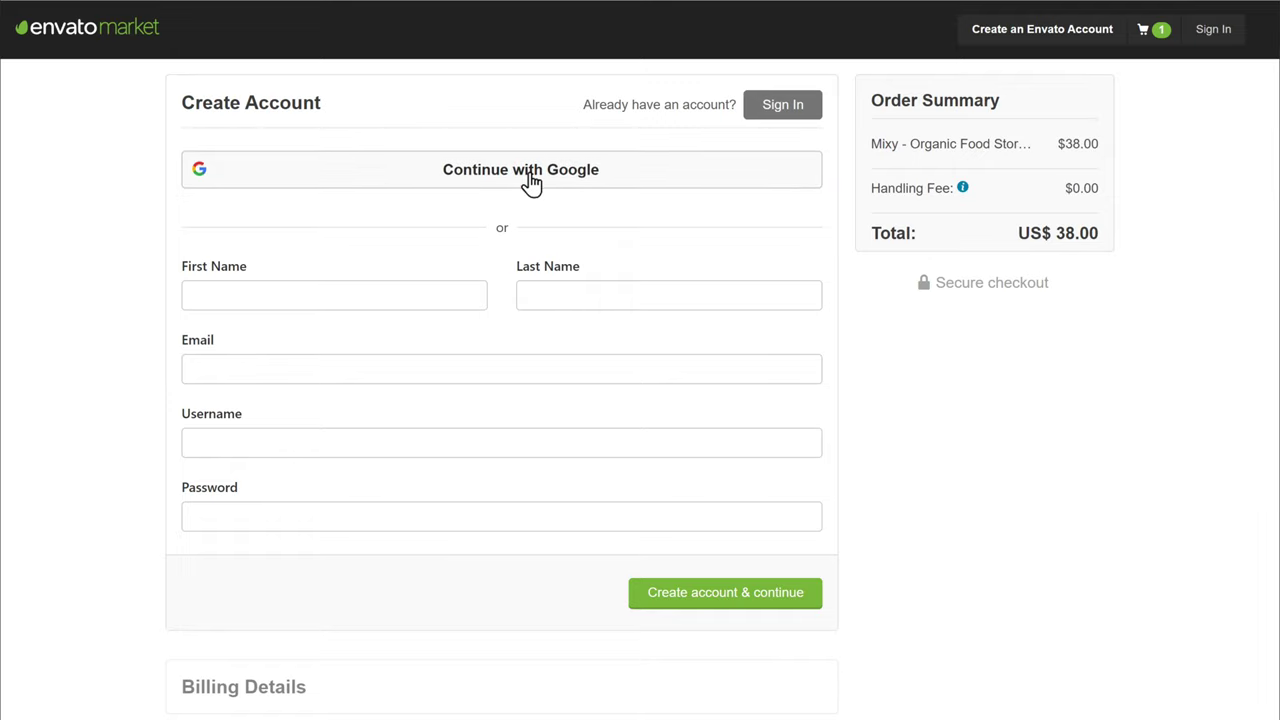
click(570, 468)
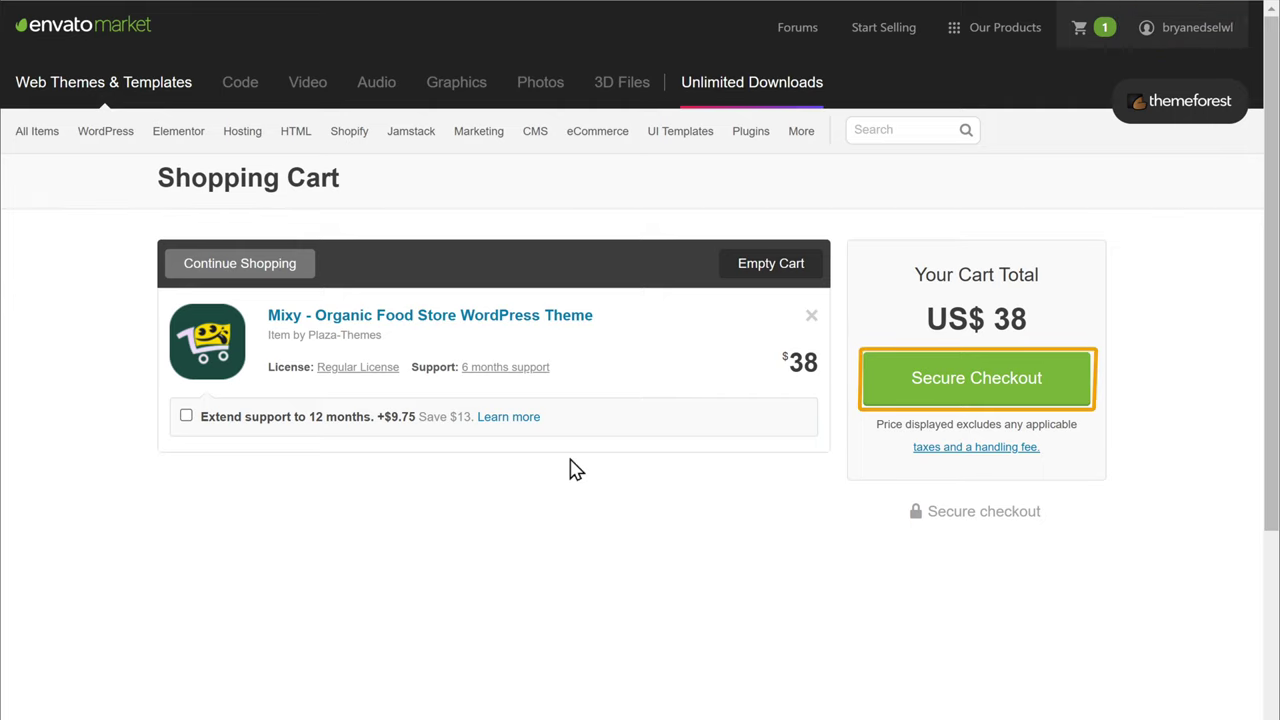
- Save the billing details and pay US$ 45.45 for the Mixy theme by card
click(973, 399)
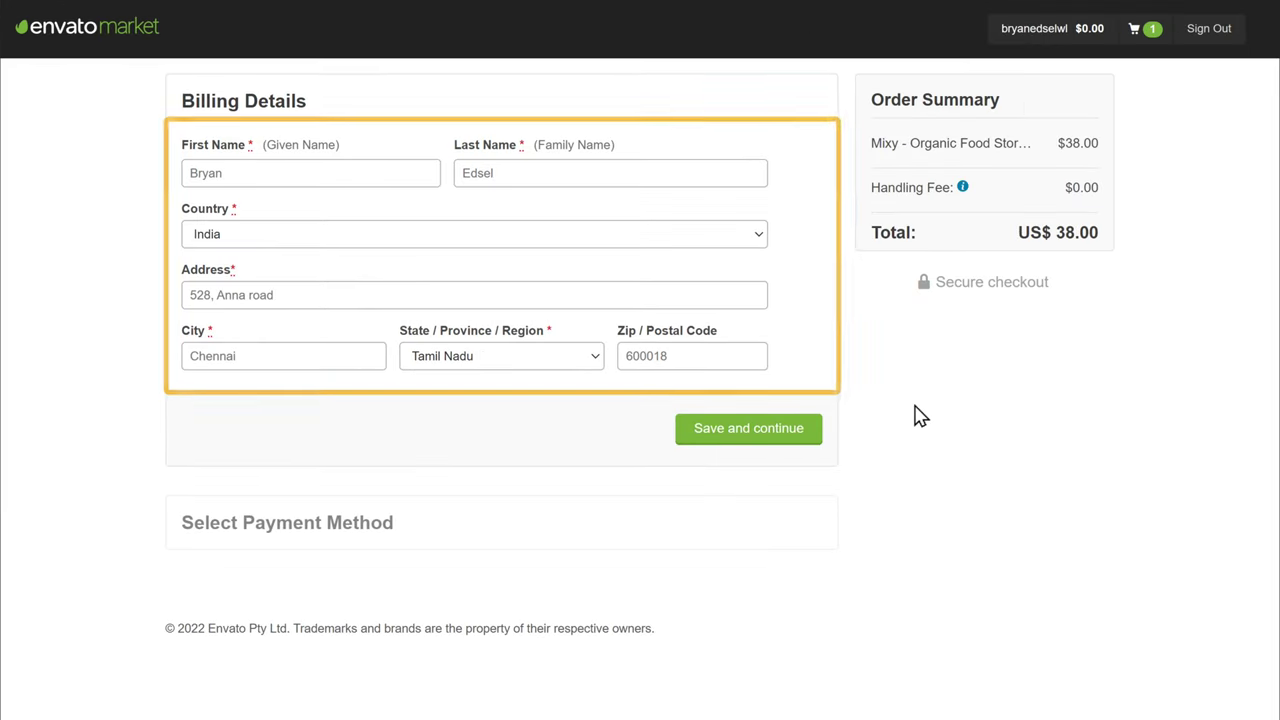
click(746, 430)
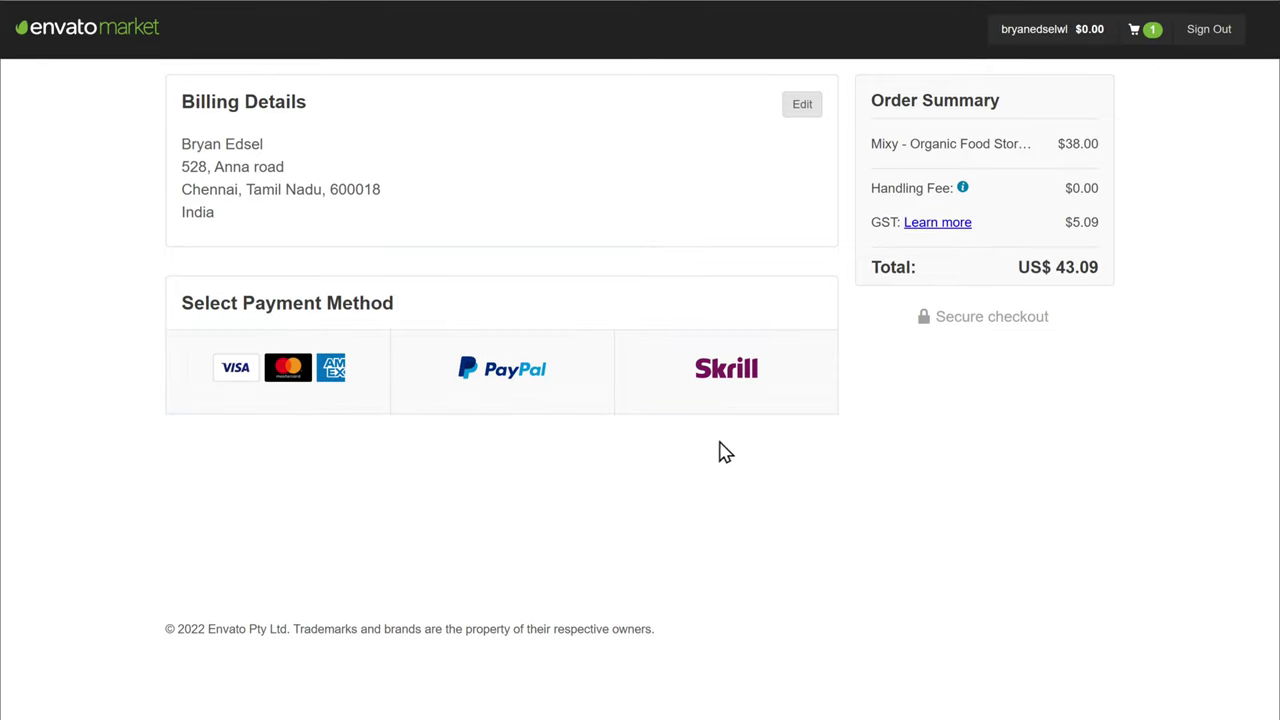
click(297, 414)
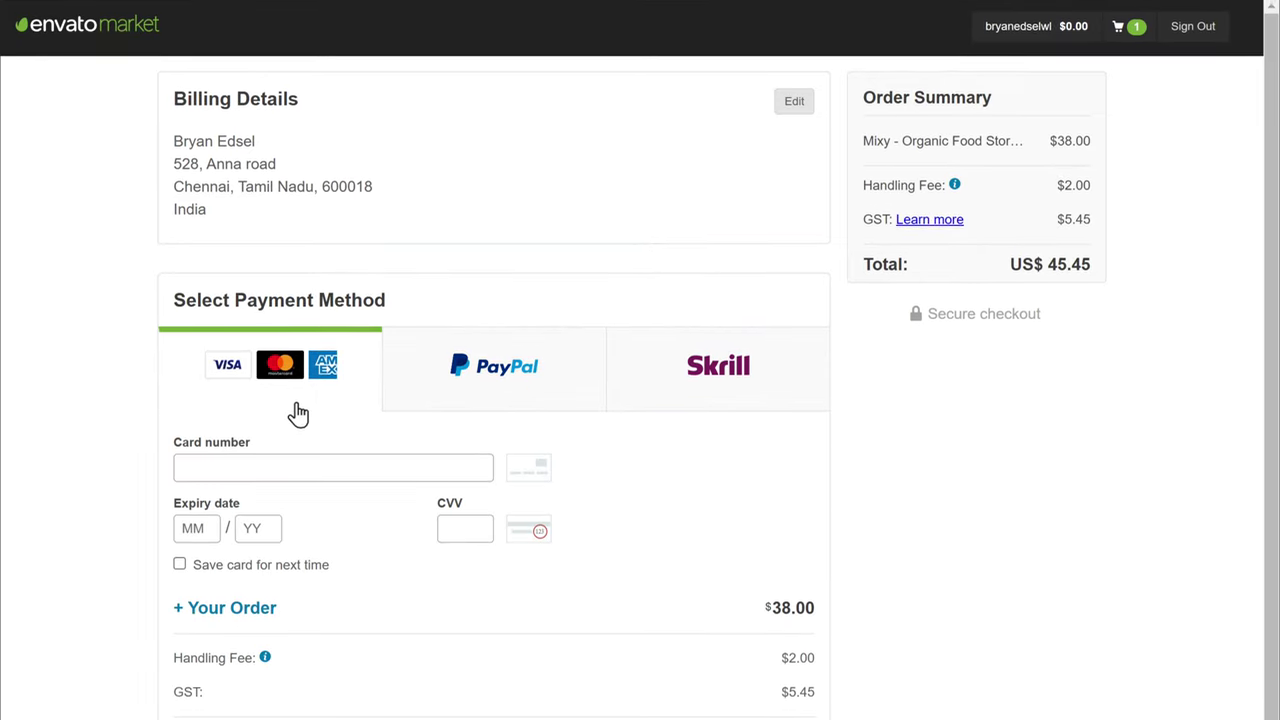
scroll(297, 291, down, 2)
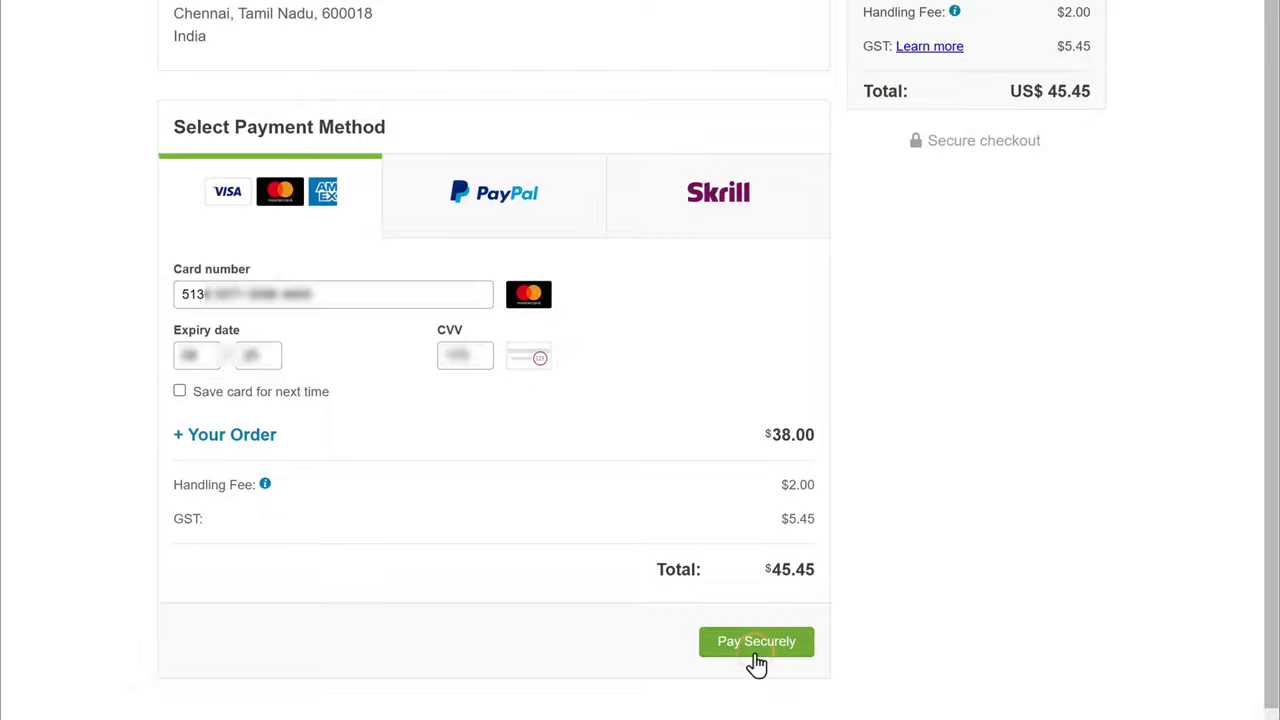
click(755, 650)
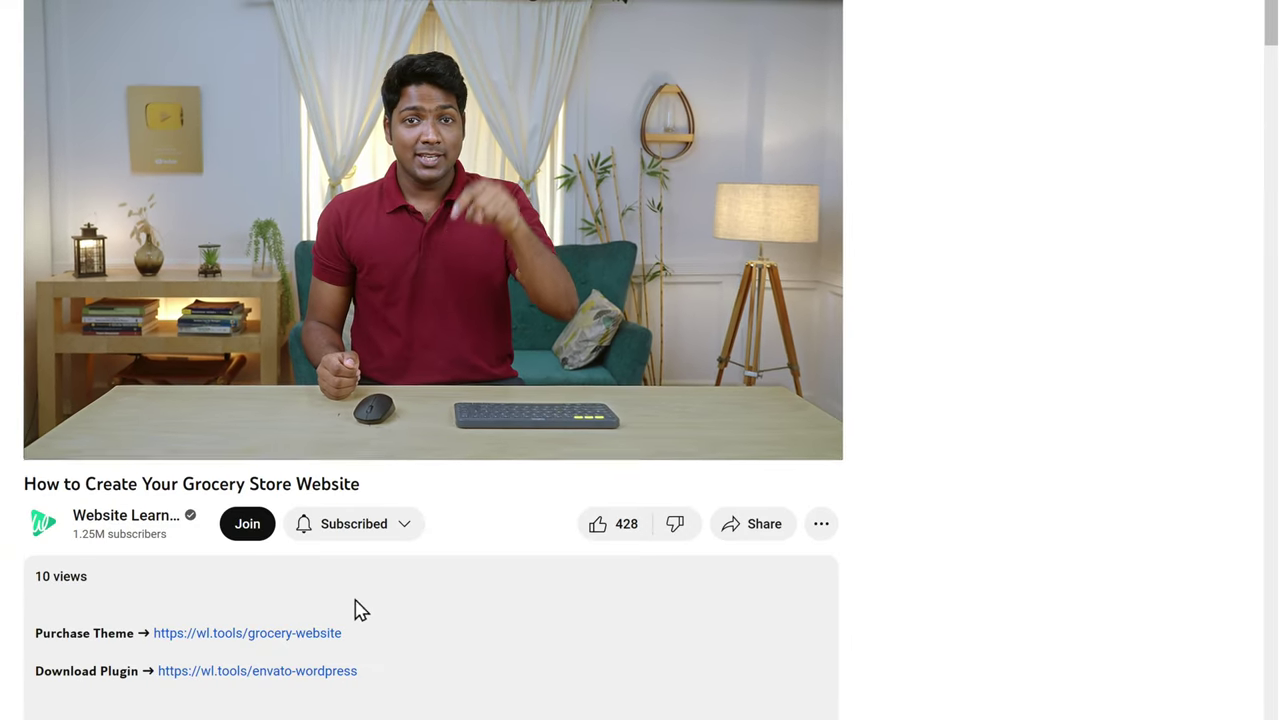
- Download the latest envato-market.zip from the plugin page linked in the video description
click(220, 672)
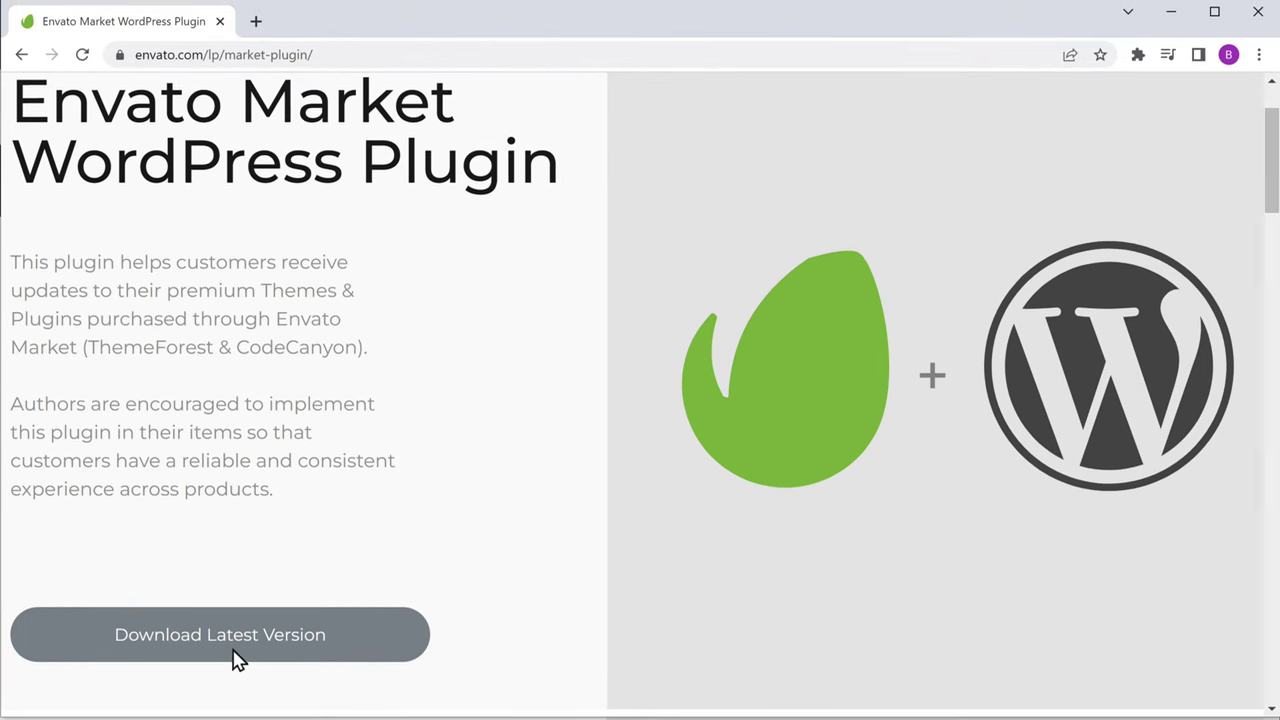
click(330, 622)
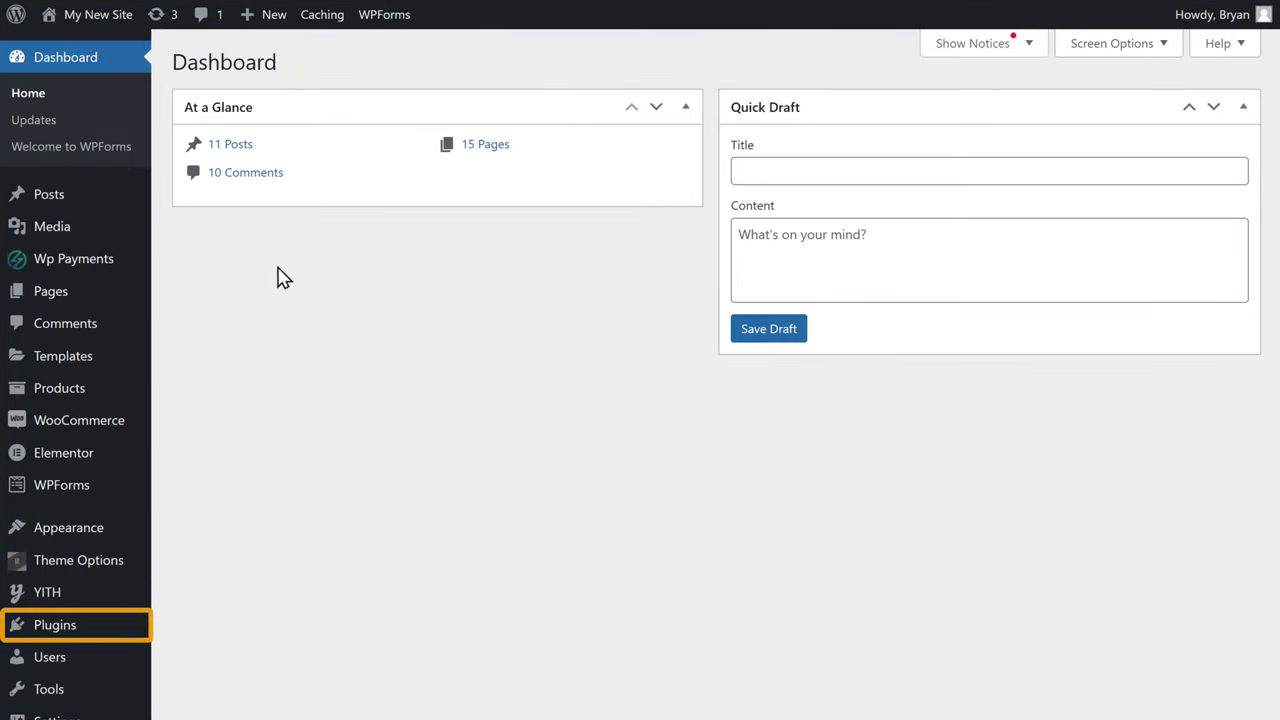
- Upload envato-market.zip under Plugins > Add New, install it, and activate Envato Market 2.0.7
mouse_move(55, 628)
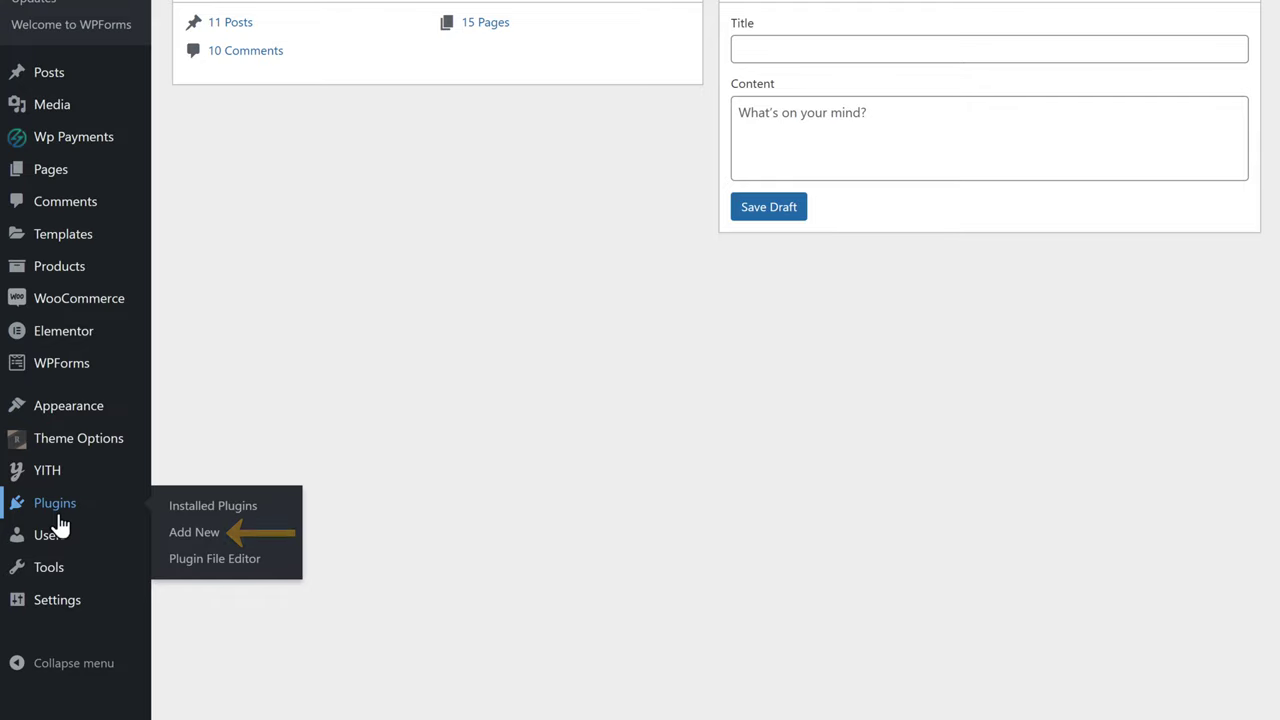
click(198, 534)
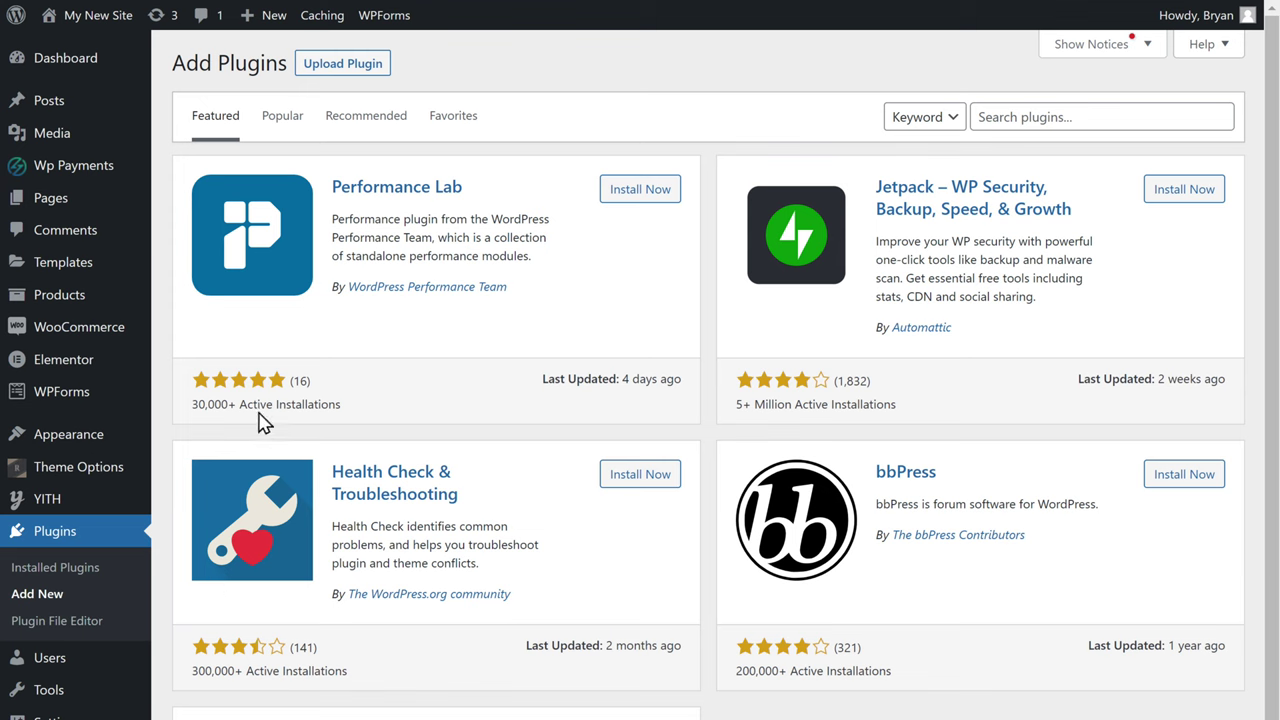
click(341, 64)
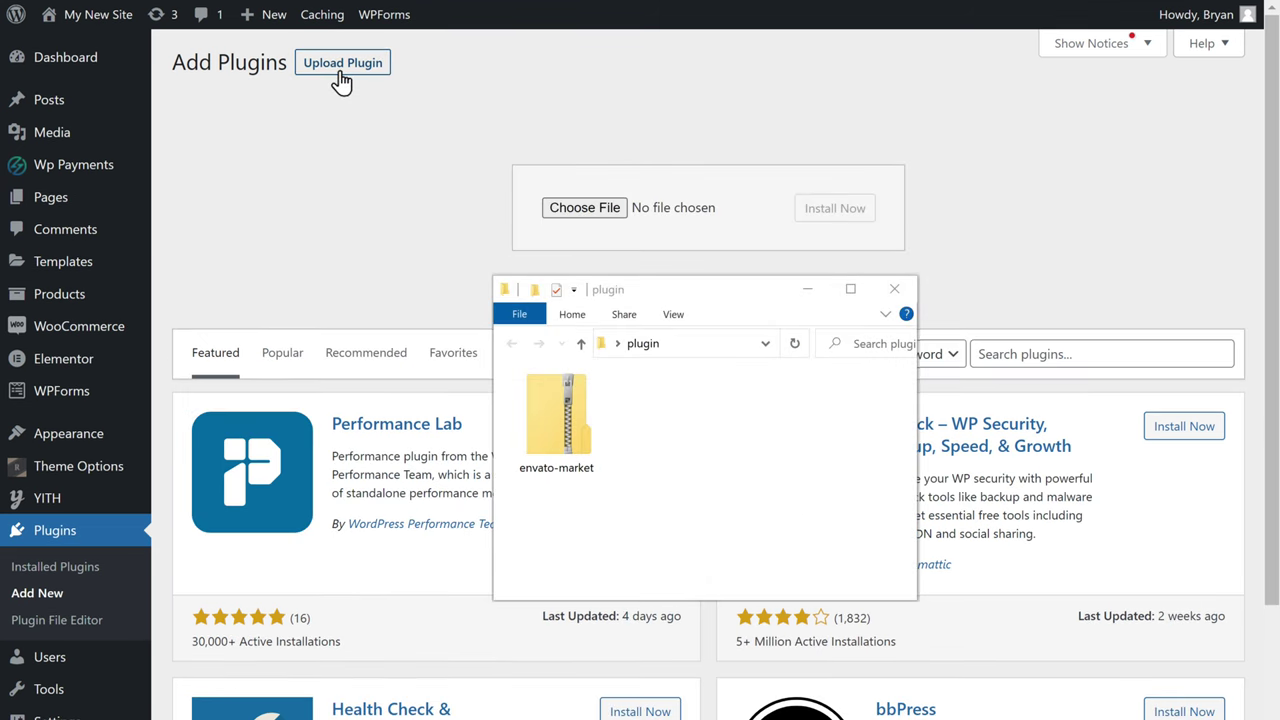
double_click(543, 428)
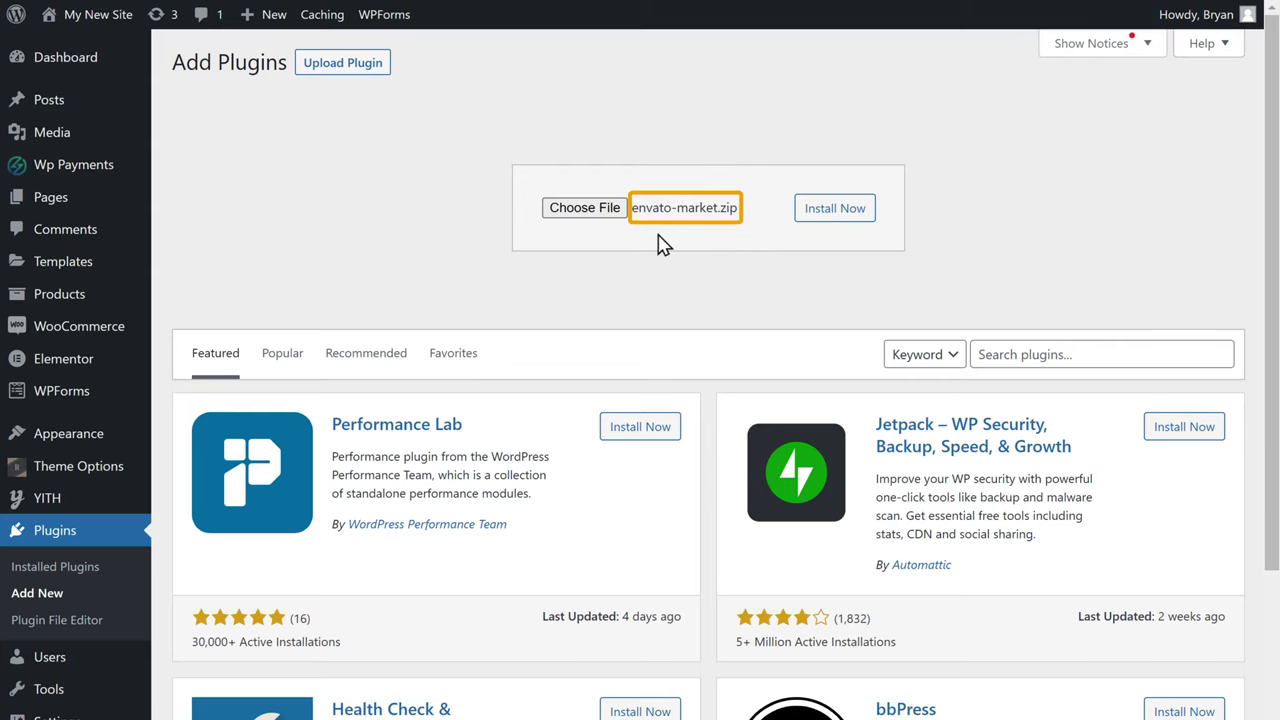
click(827, 210)
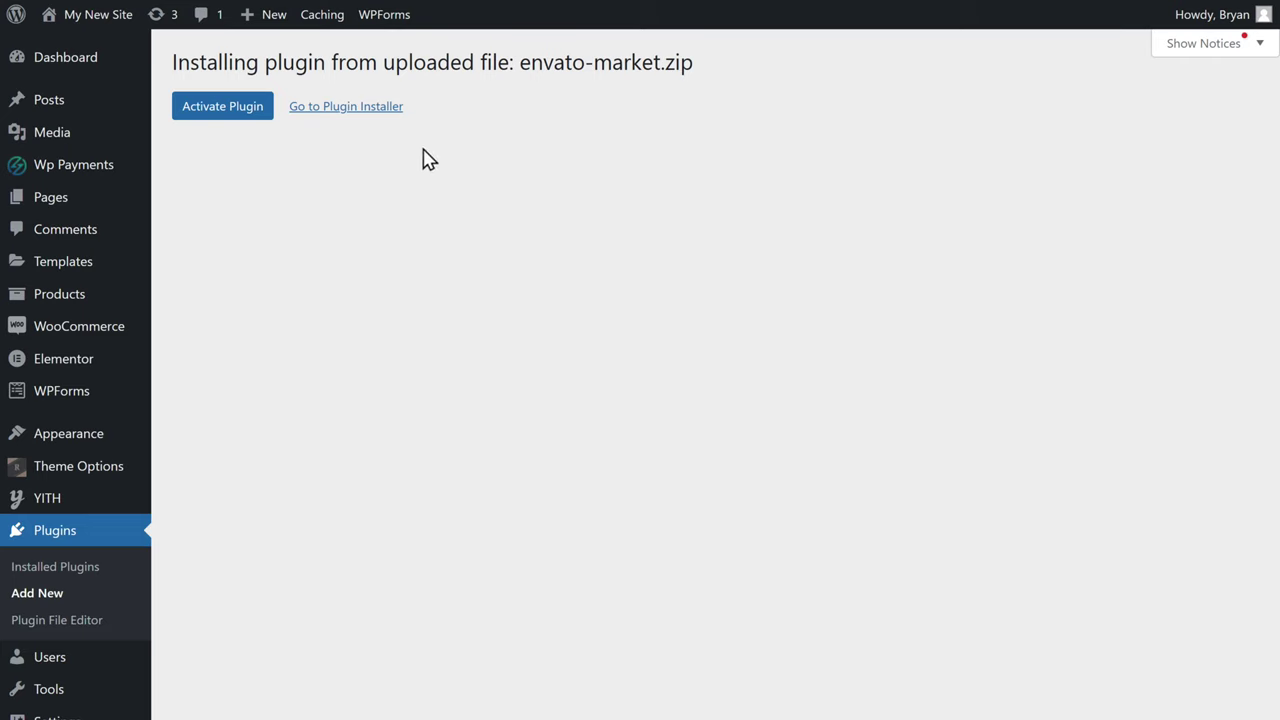
click(219, 110)
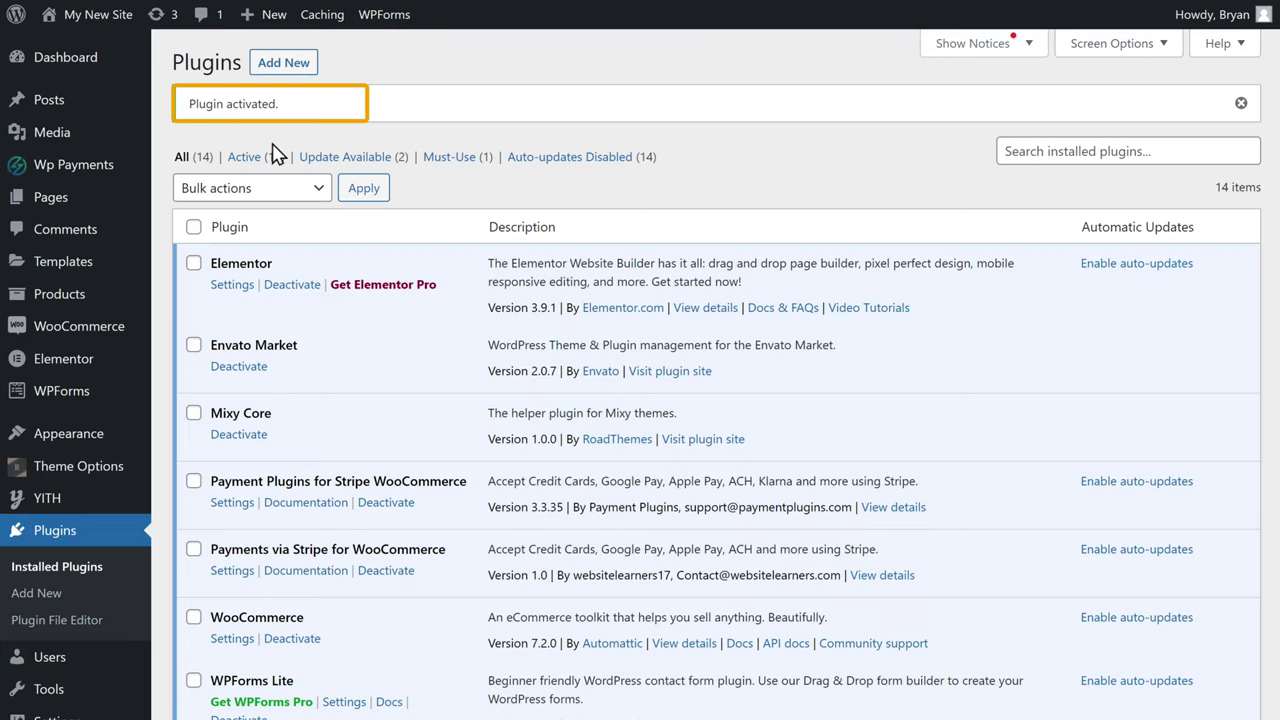
- Open the Envato Market settings and follow its step-1 link to the Envato API token page
scroll(171, 420, down, 3)
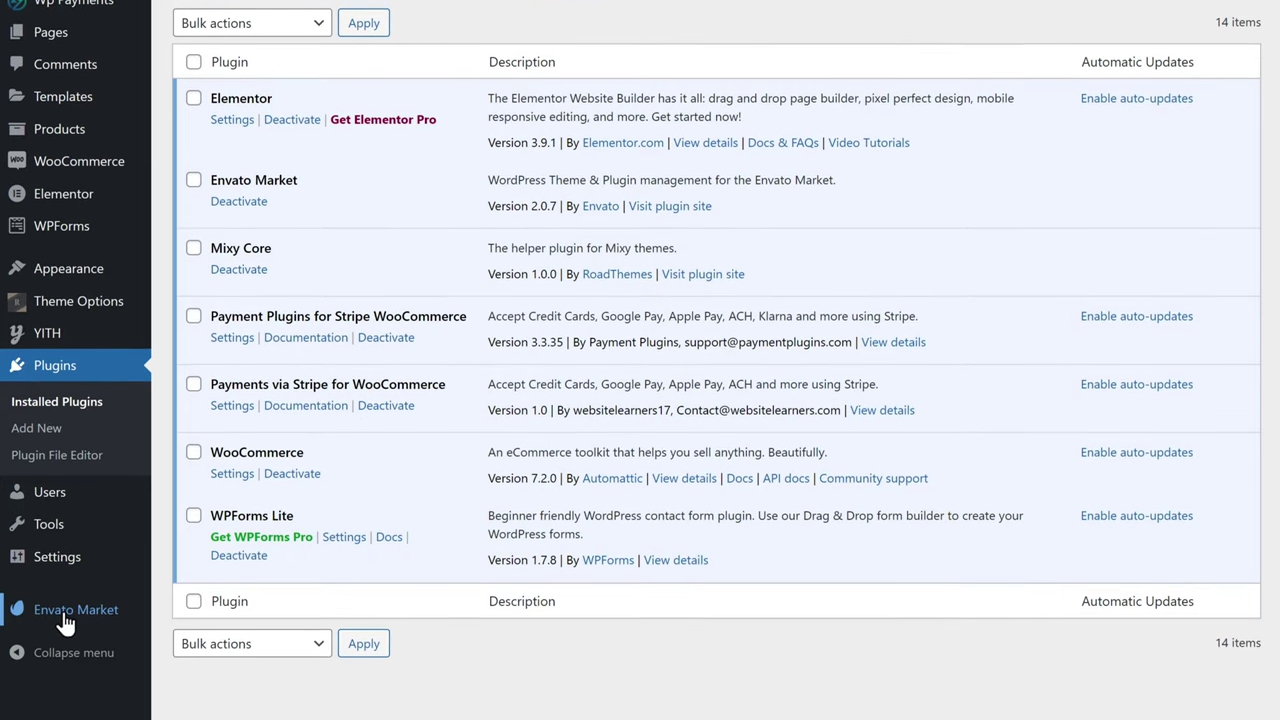
click(64, 610)
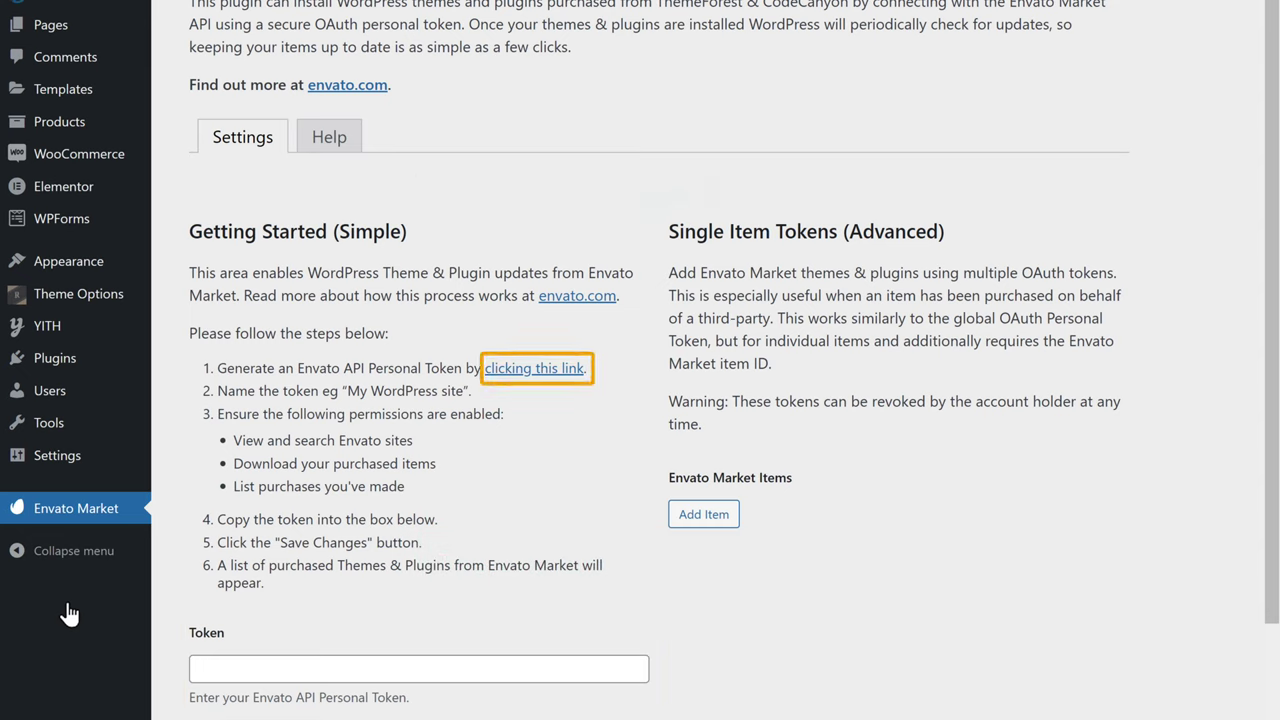
click(531, 369)
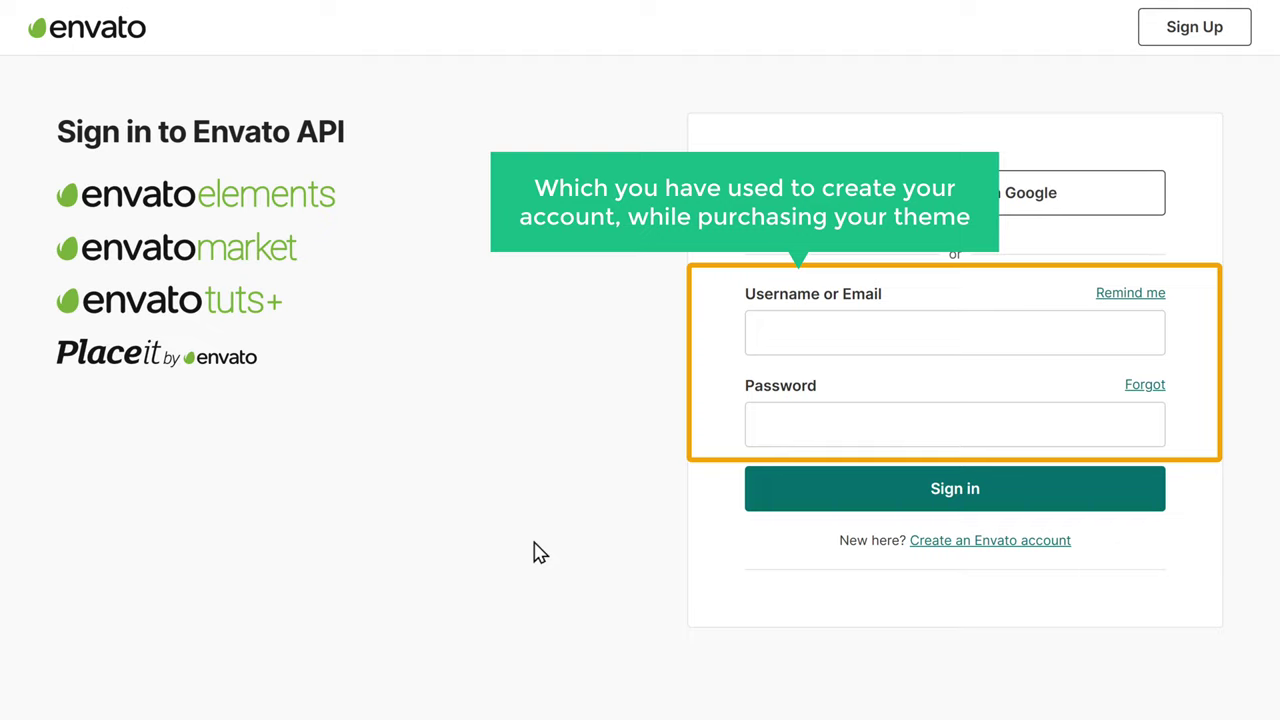
- Sign in with Google and create the 'Grocery store' token, accepting the terms
click(1000, 217)
click(604, 472)
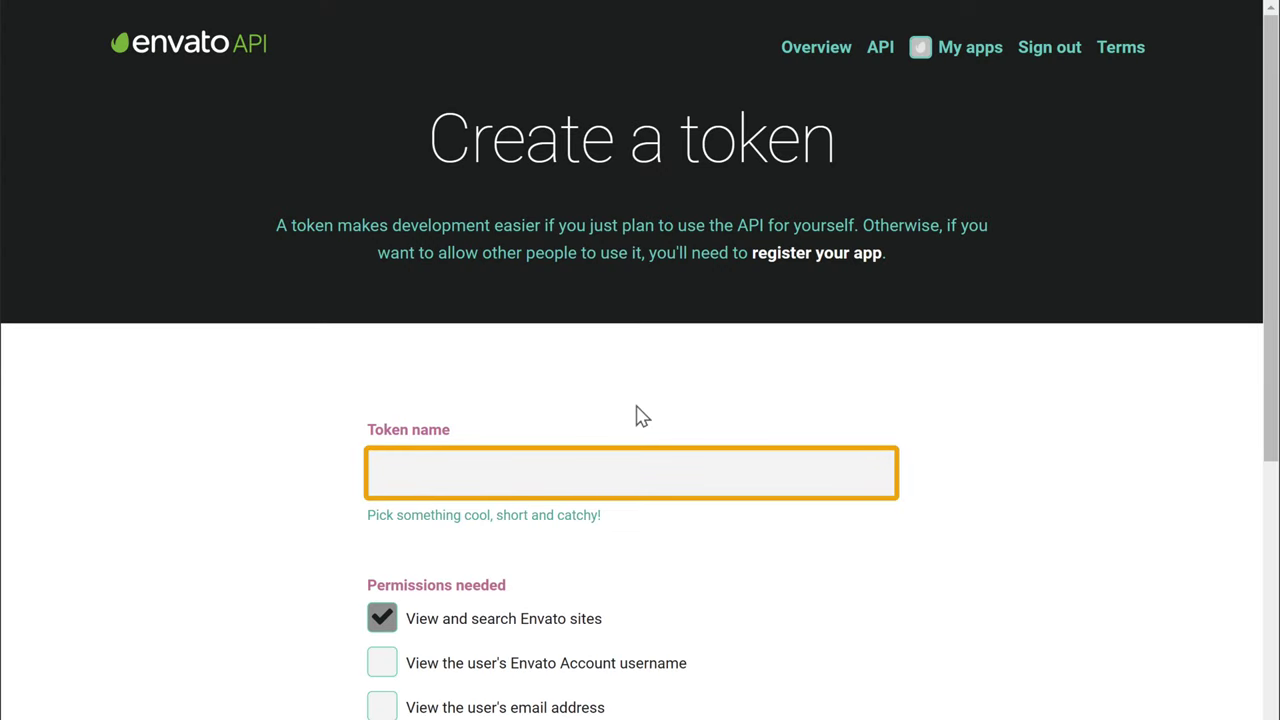
click(412, 472)
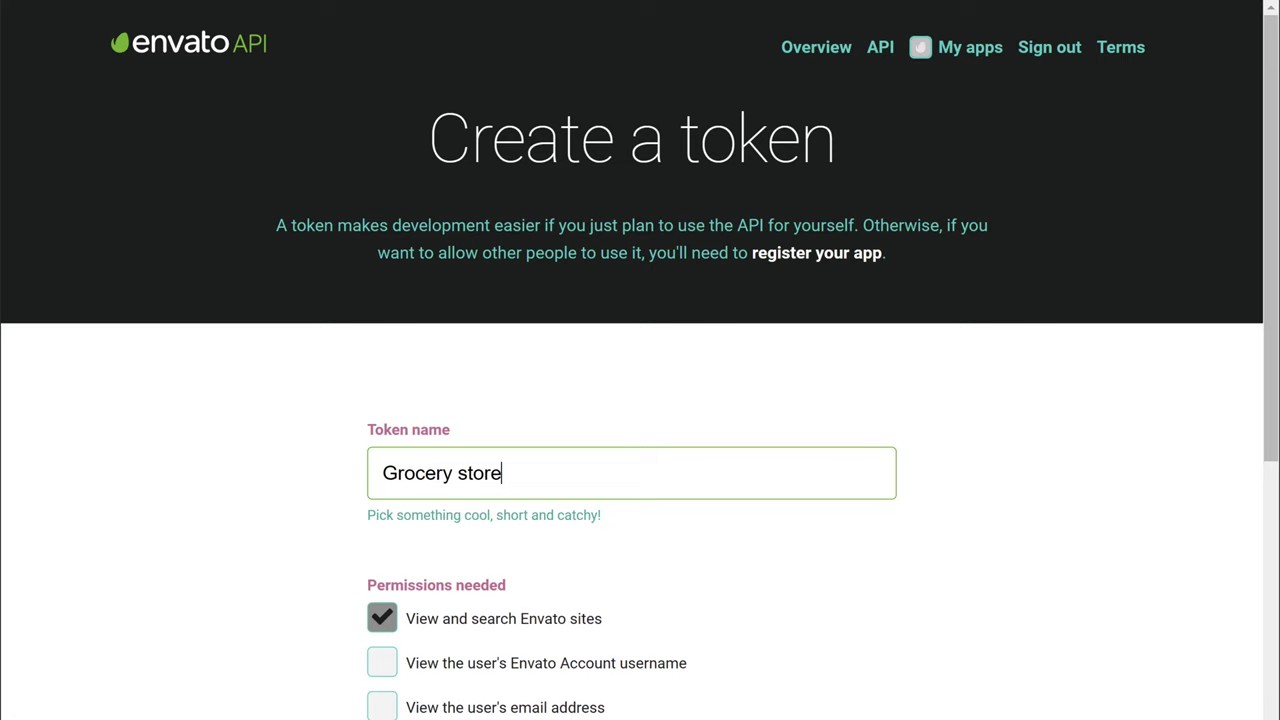
scroll(640, 400, down, 10)
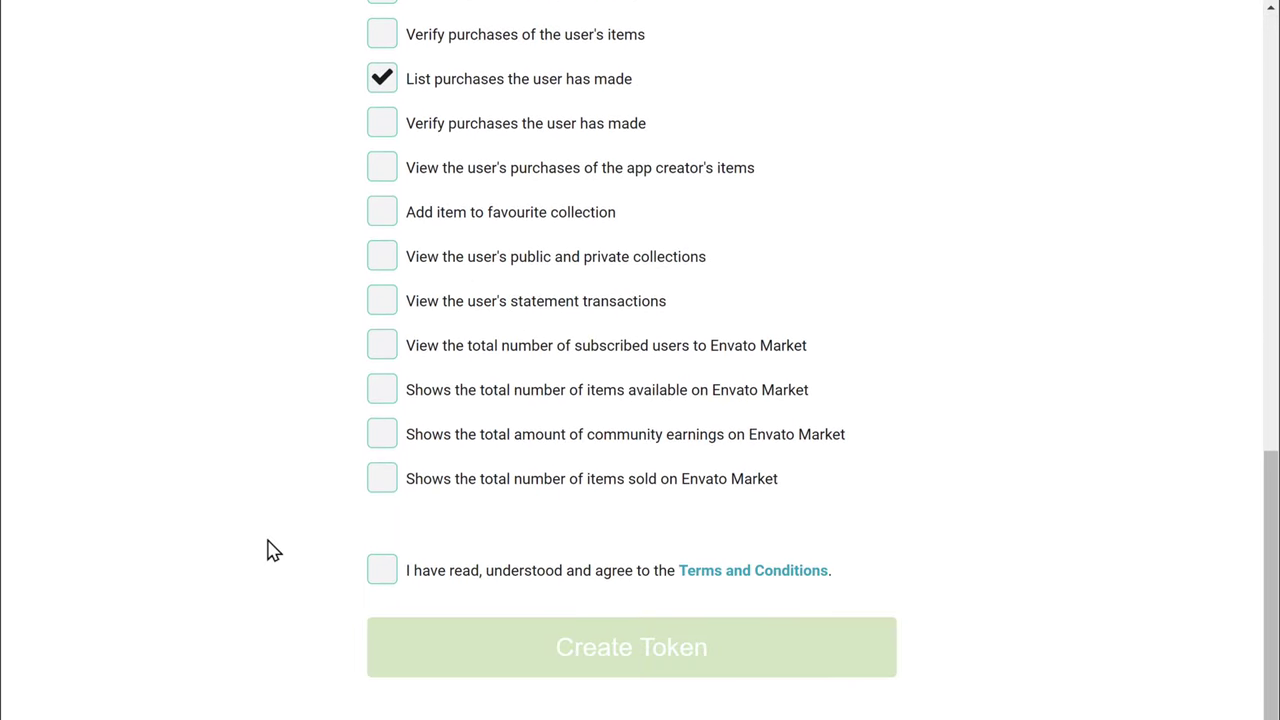
click(381, 577)
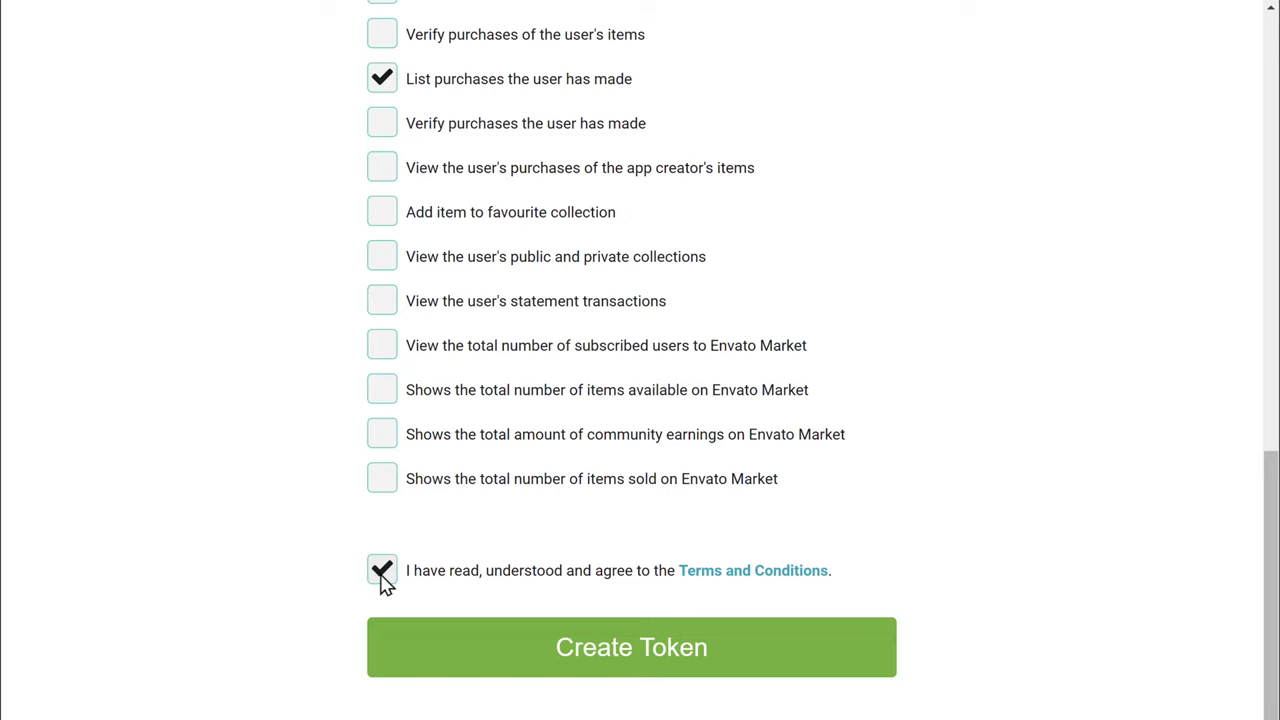
click(618, 672)
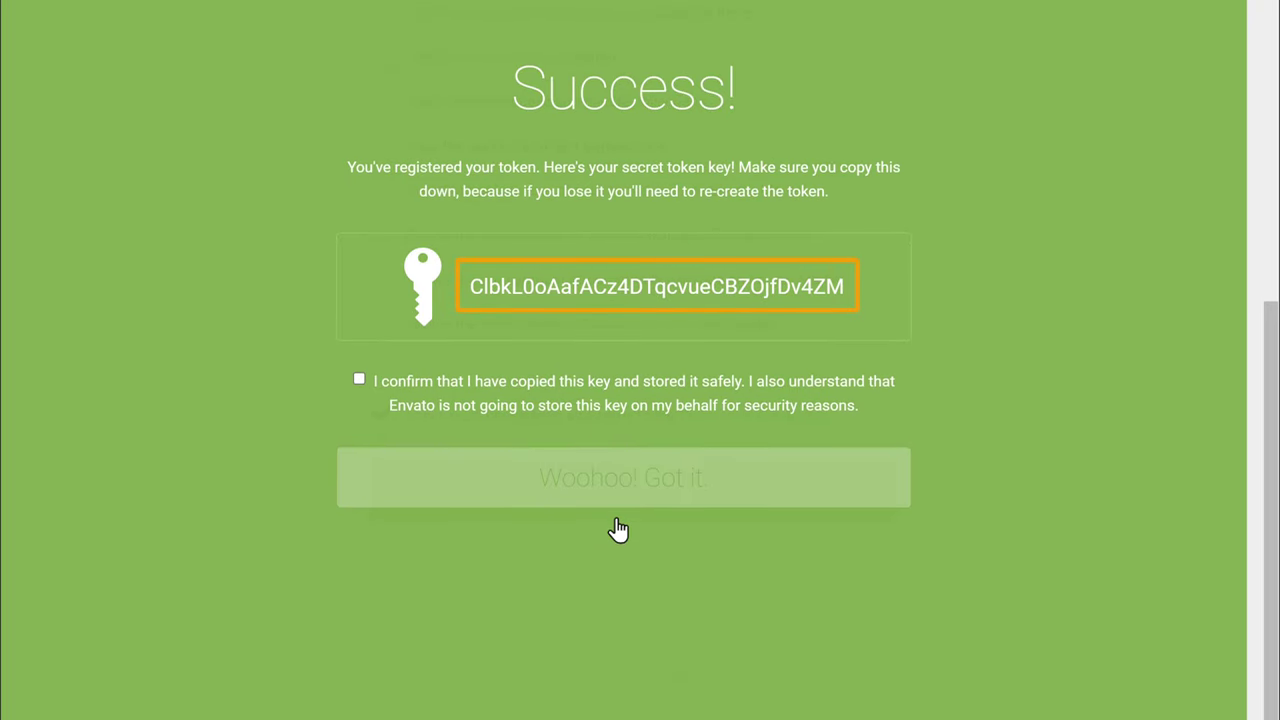
- Copy the token key into Envato Market's Token field, save it, and list the purchased themes
drag(470, 511, 852, 534)
right_click(852, 534)
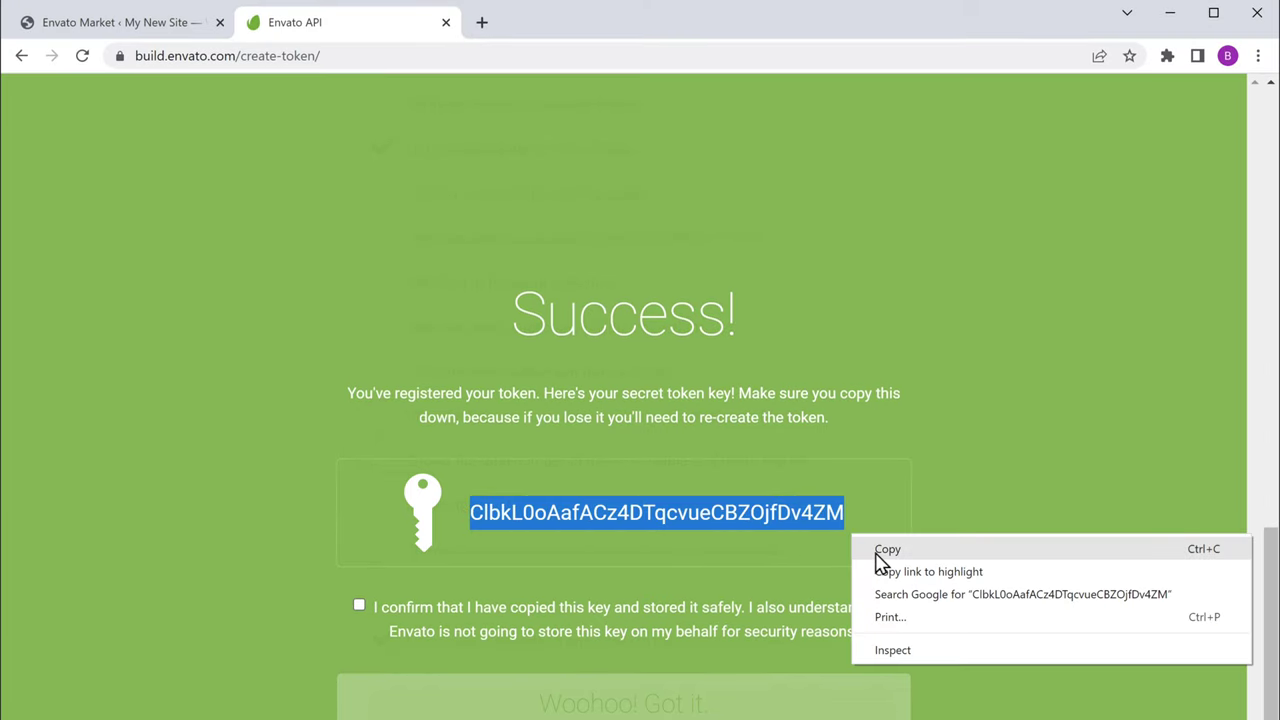
click(885, 550)
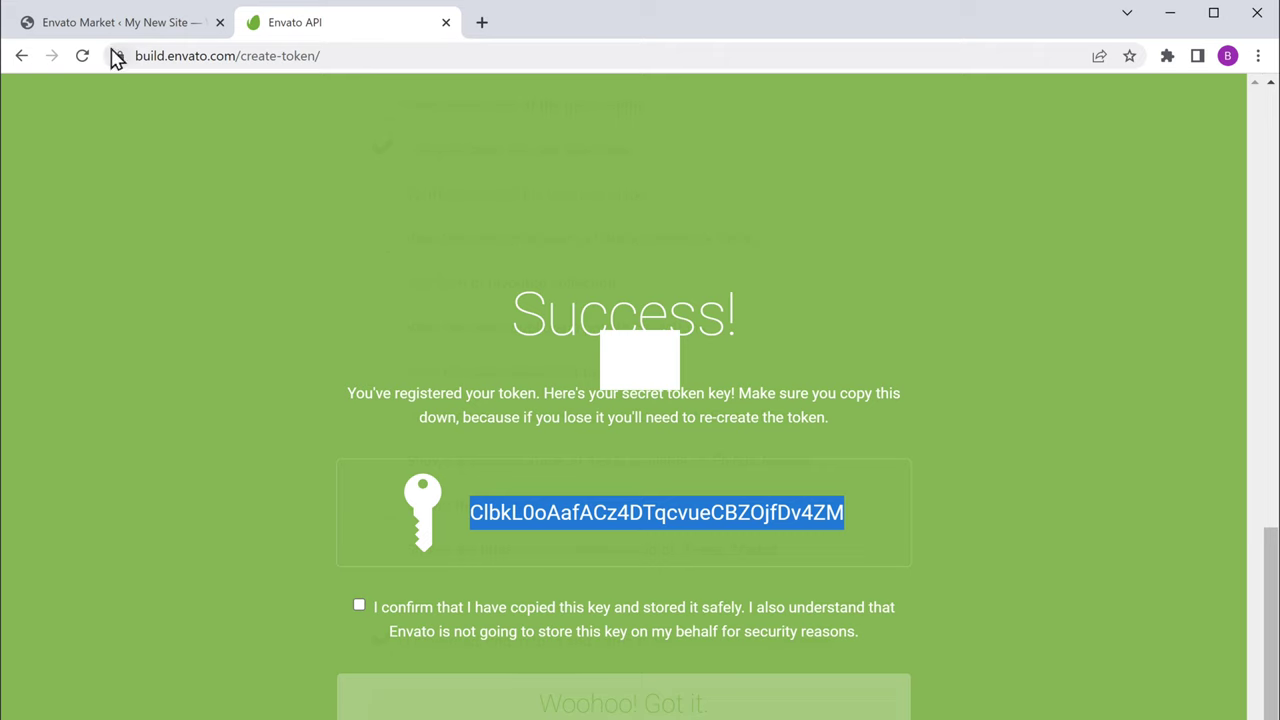
click(86, 28)
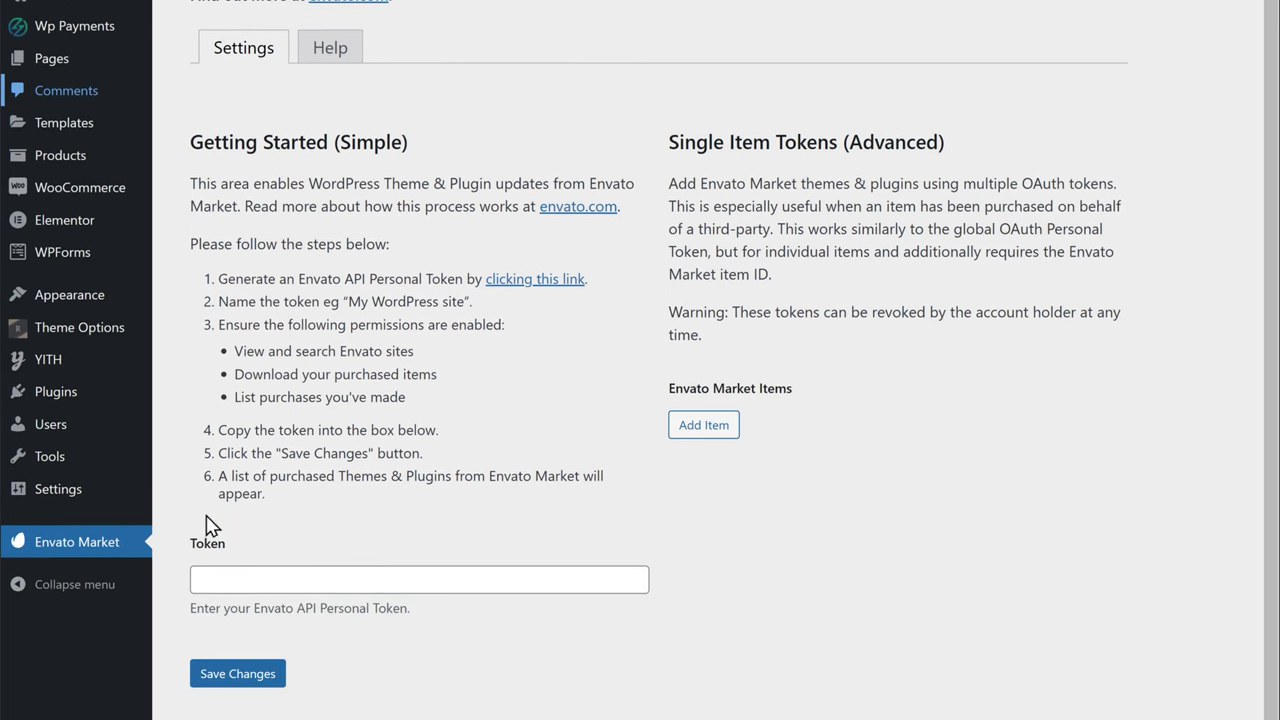
right_click(218, 719)
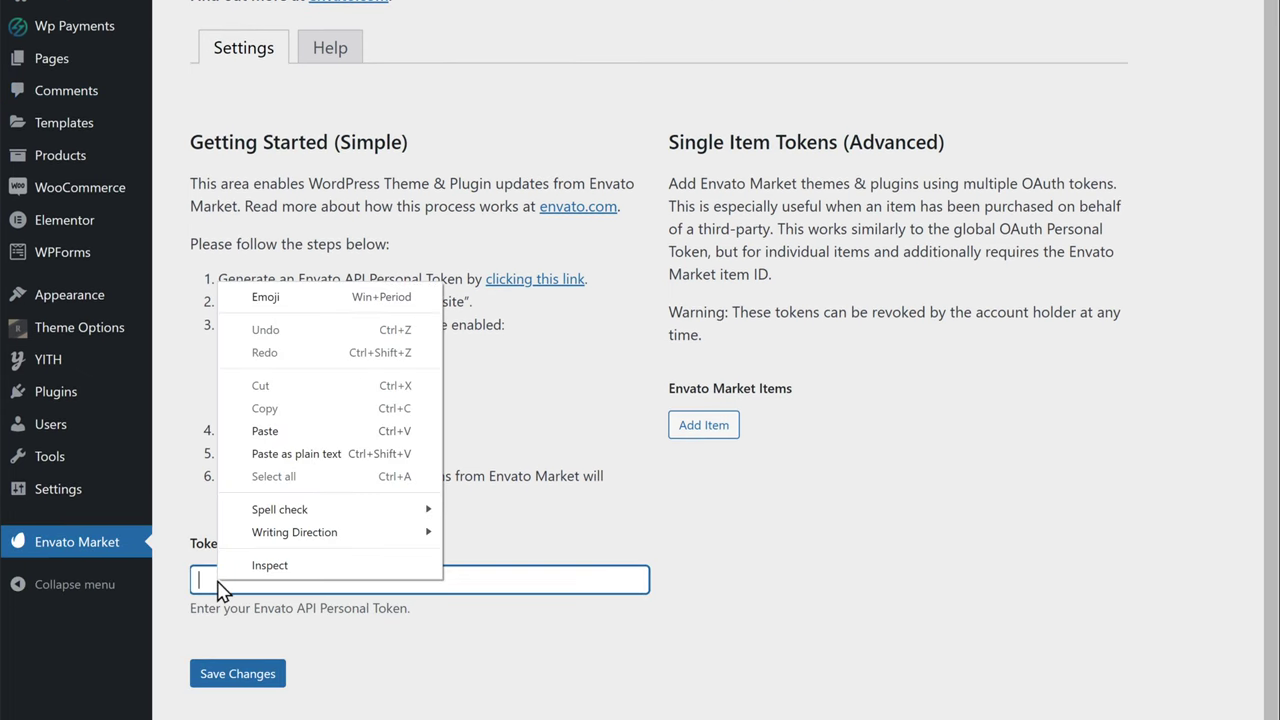
click(316, 432)
click(228, 680)
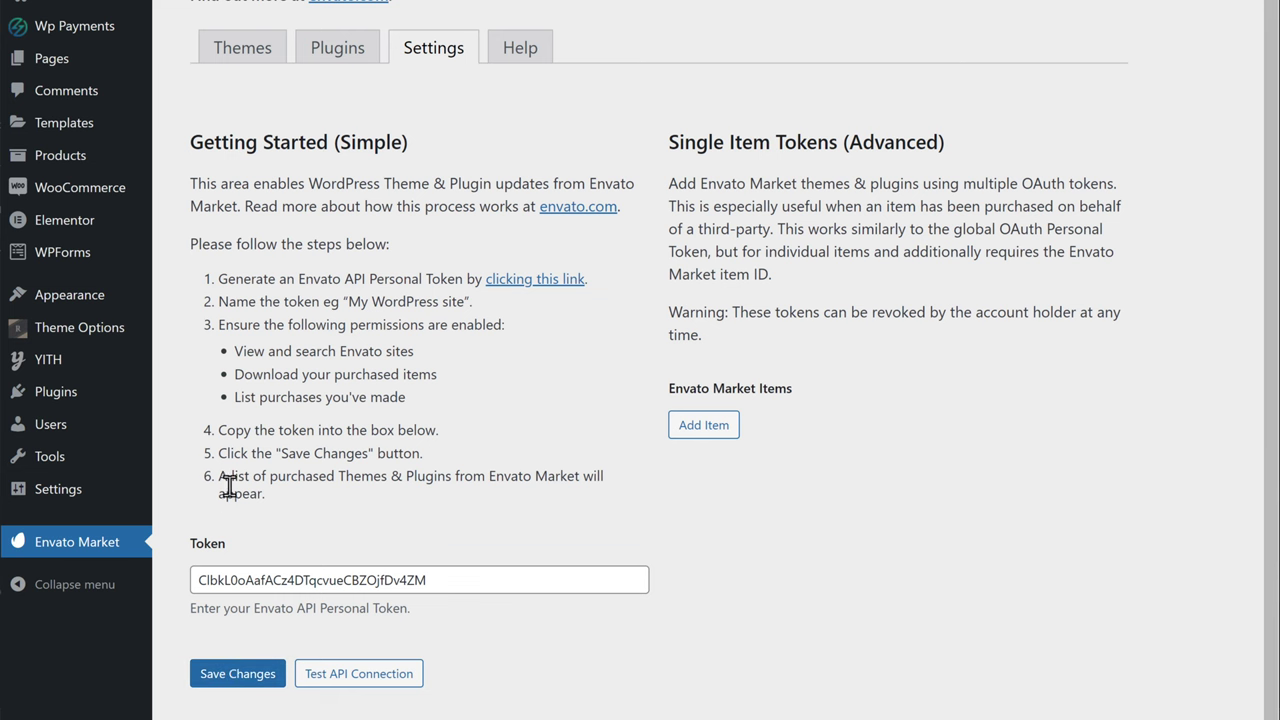
click(237, 60)
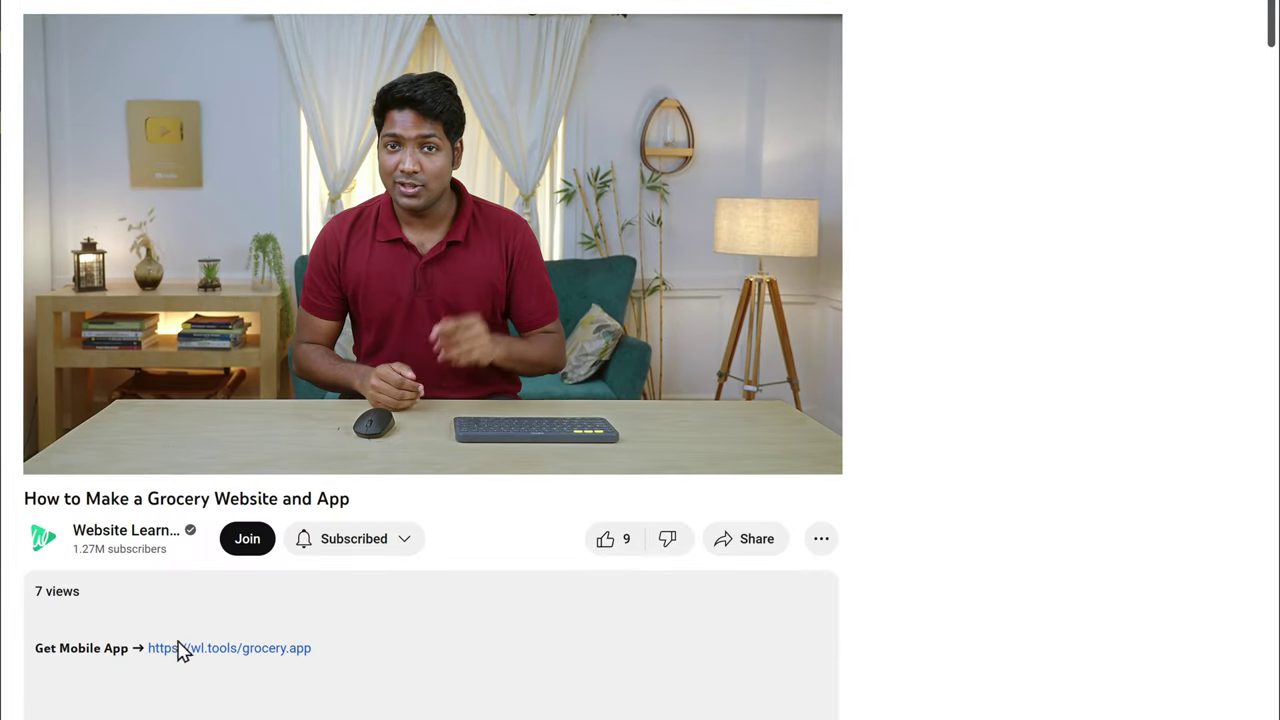
click(170, 651)
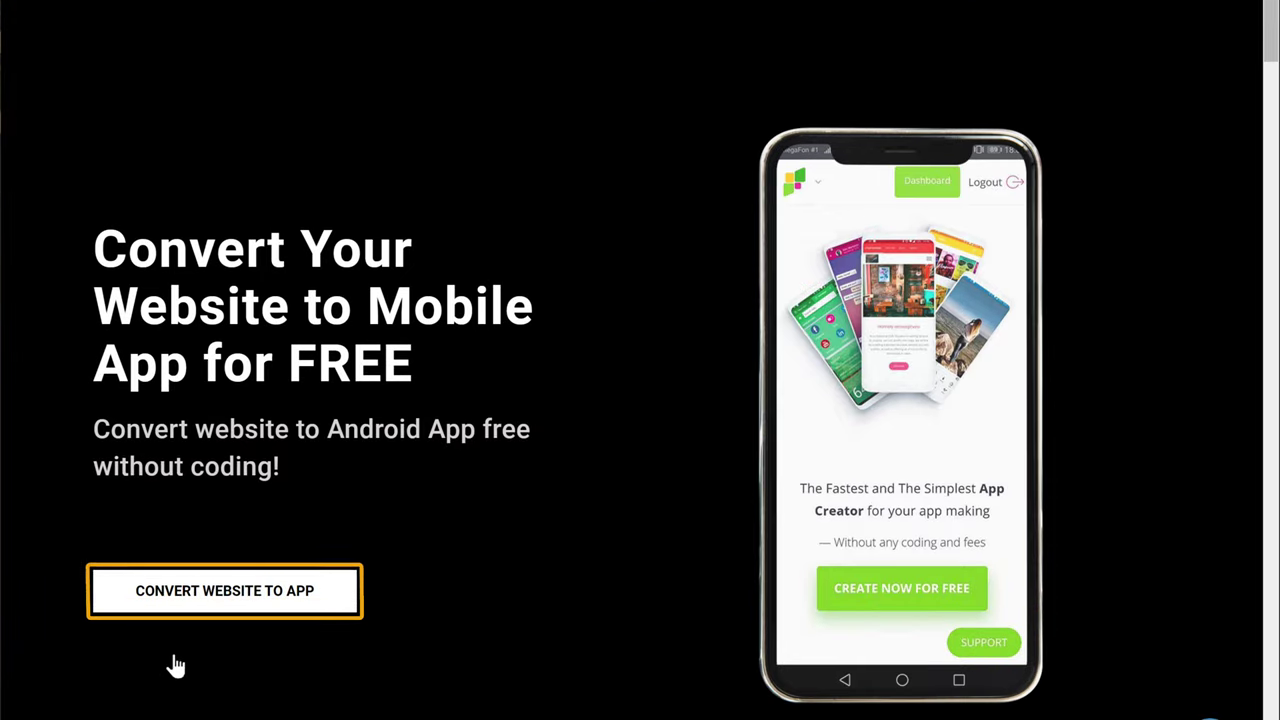
click(217, 594)
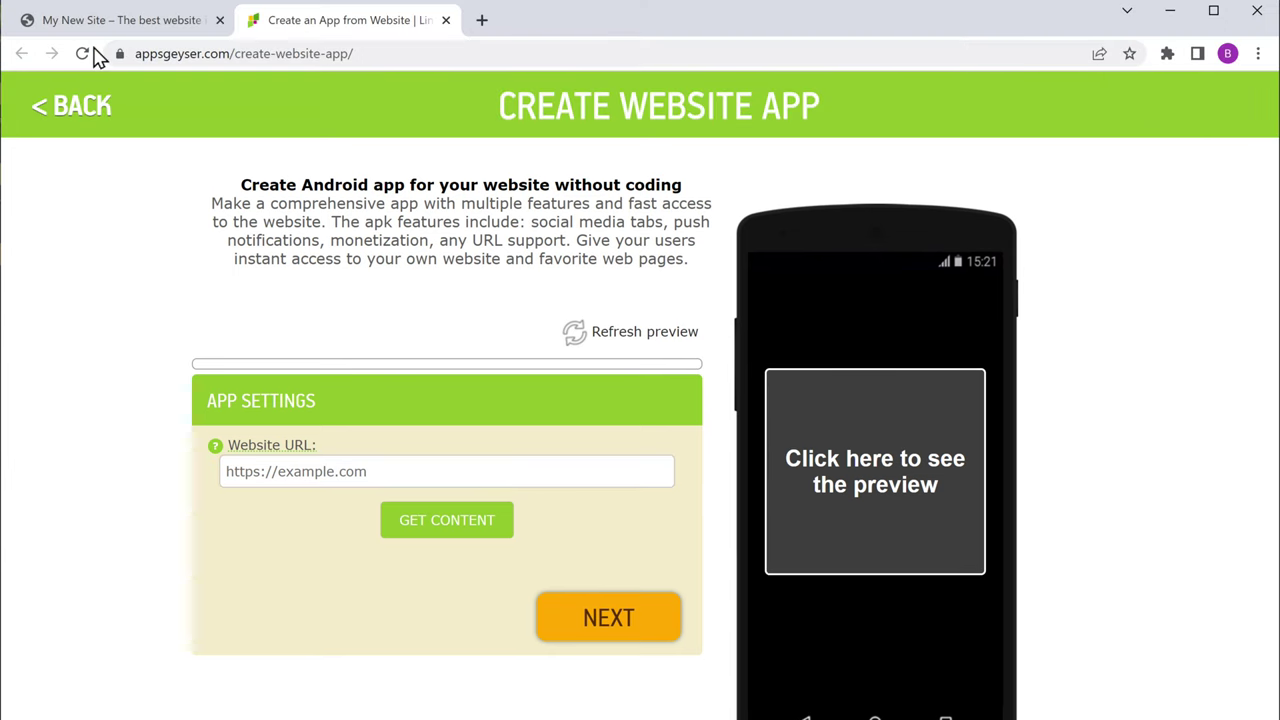
click(96, 30)
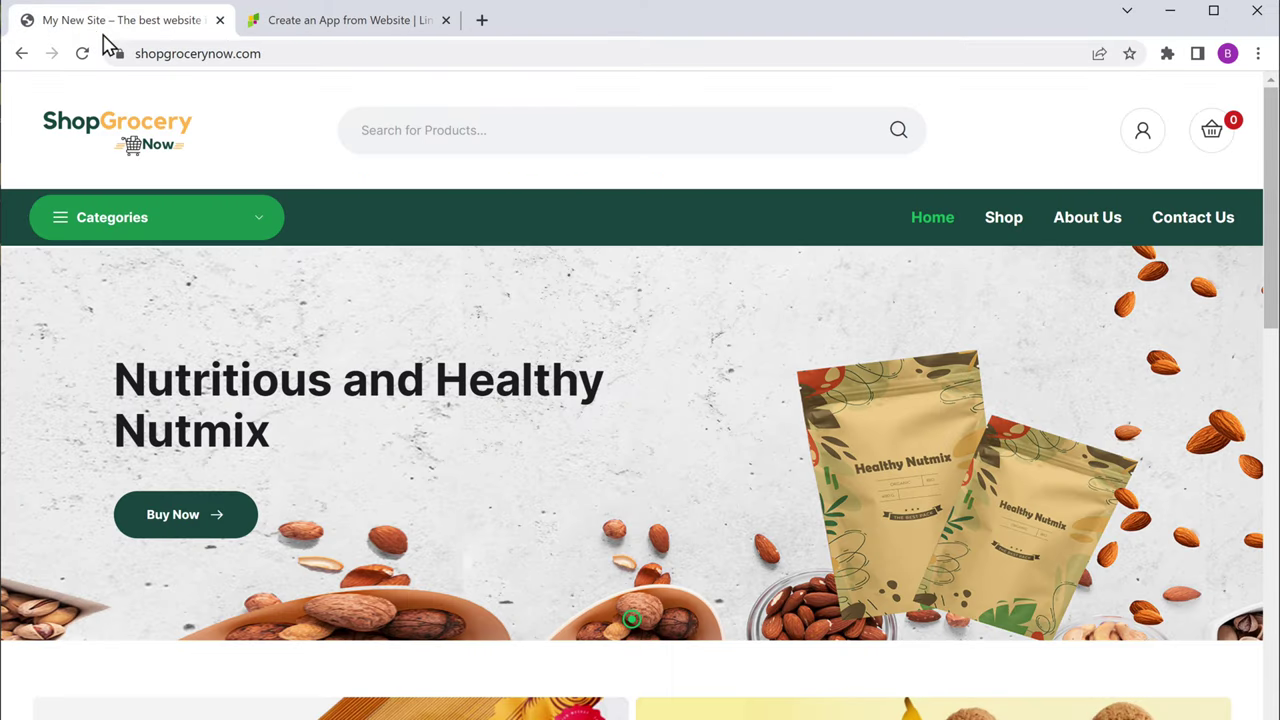
drag(134, 53, 263, 52)
right_click(265, 50)
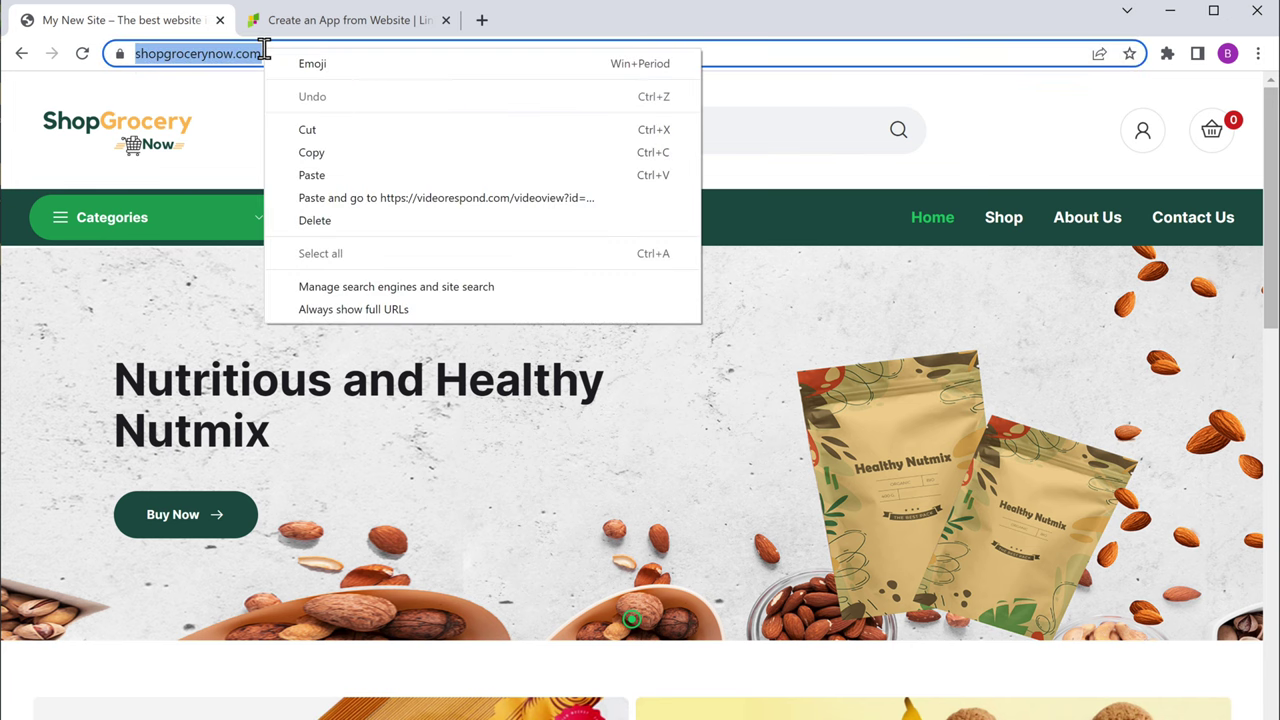
click(311, 152)
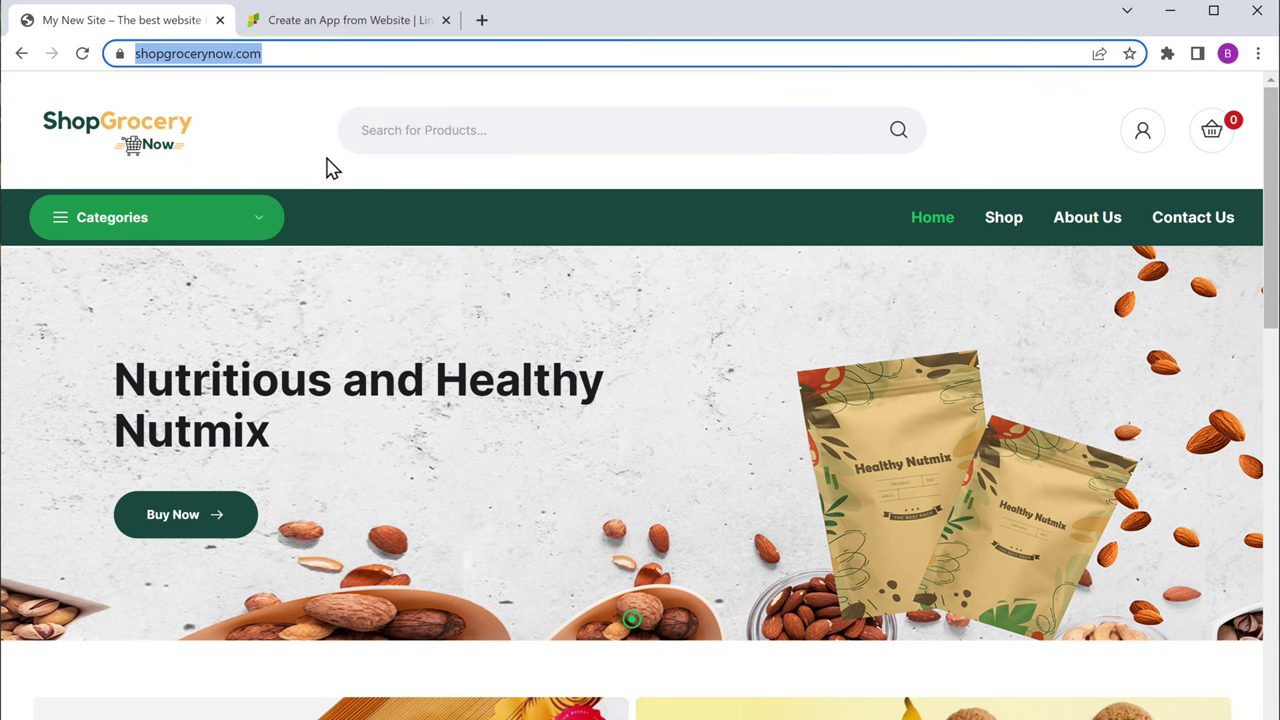
click(318, 30)
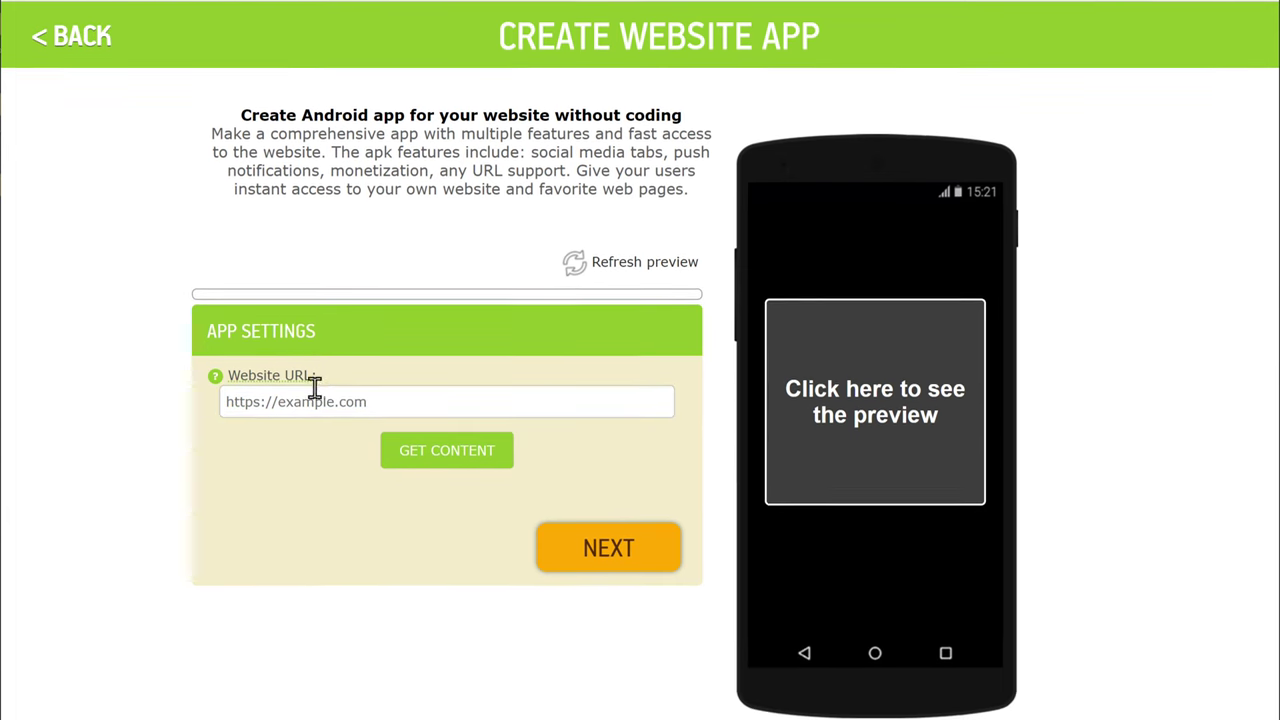
right_click(313, 469)
click(355, 546)
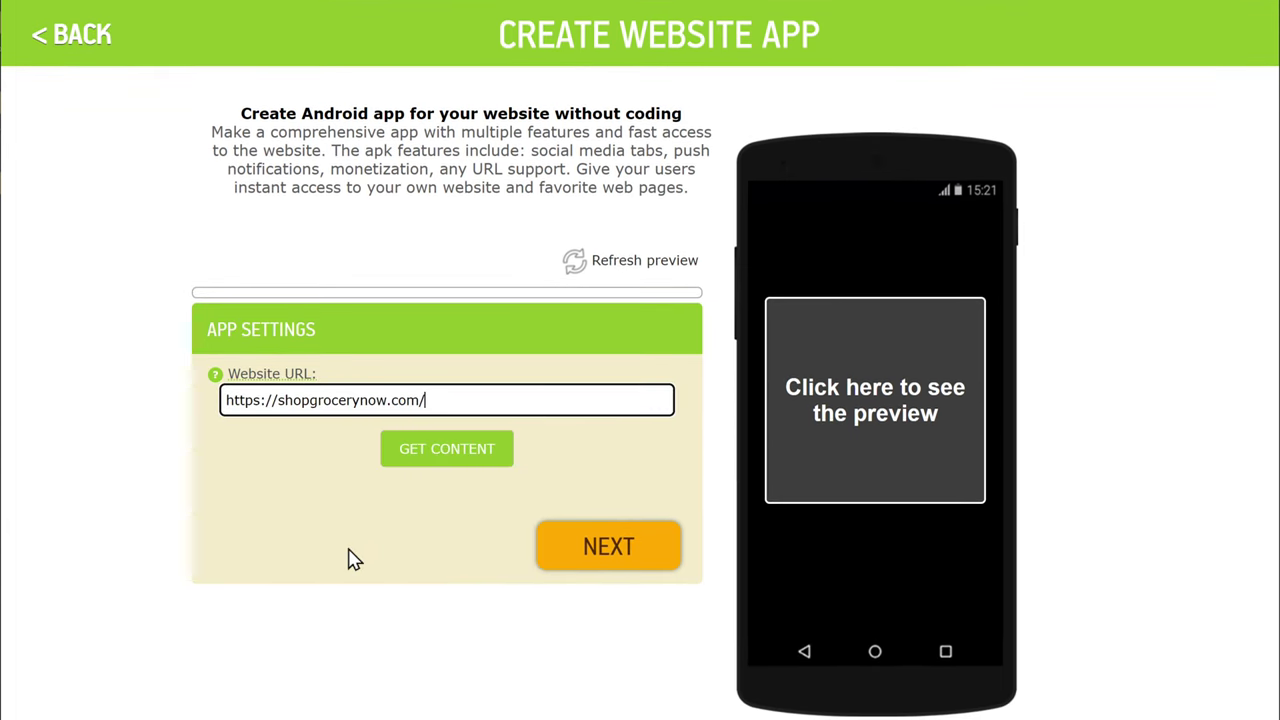
- Fetch the website content and accept the default layout and No monetization
click(441, 465)
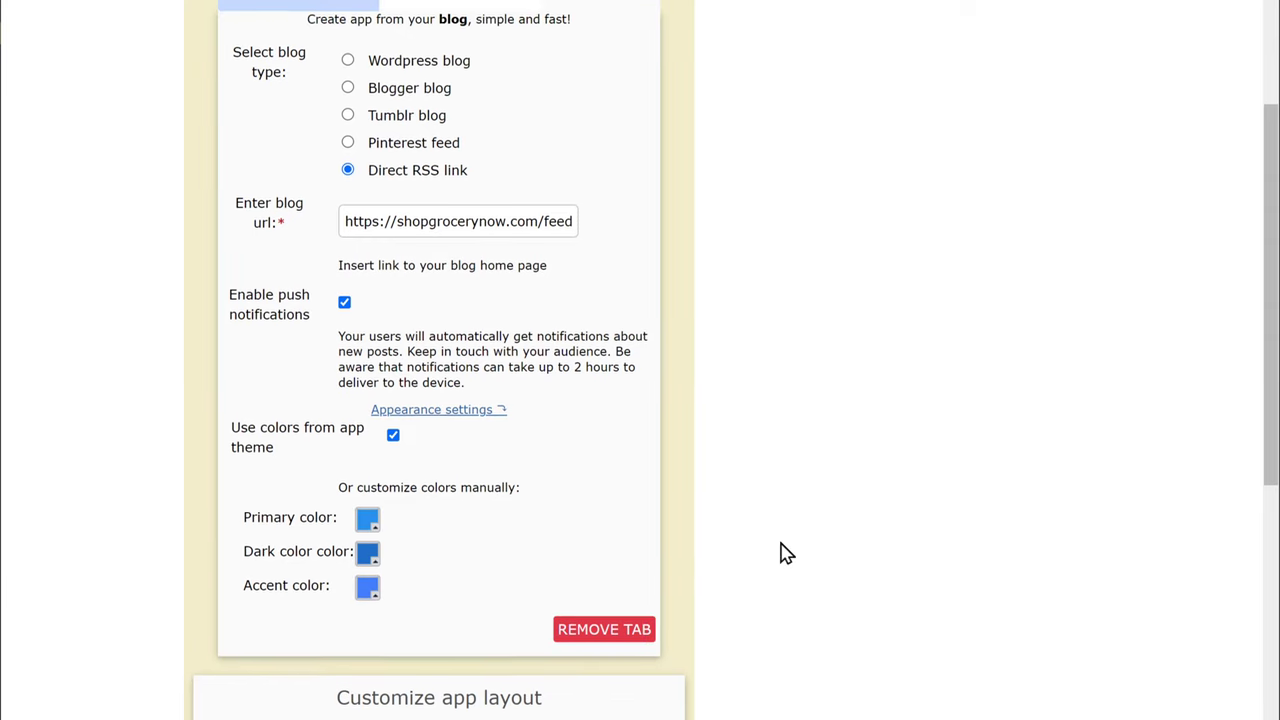
scroll(786, 553, down, 3)
scroll(786, 553, down, 4)
click(600, 678)
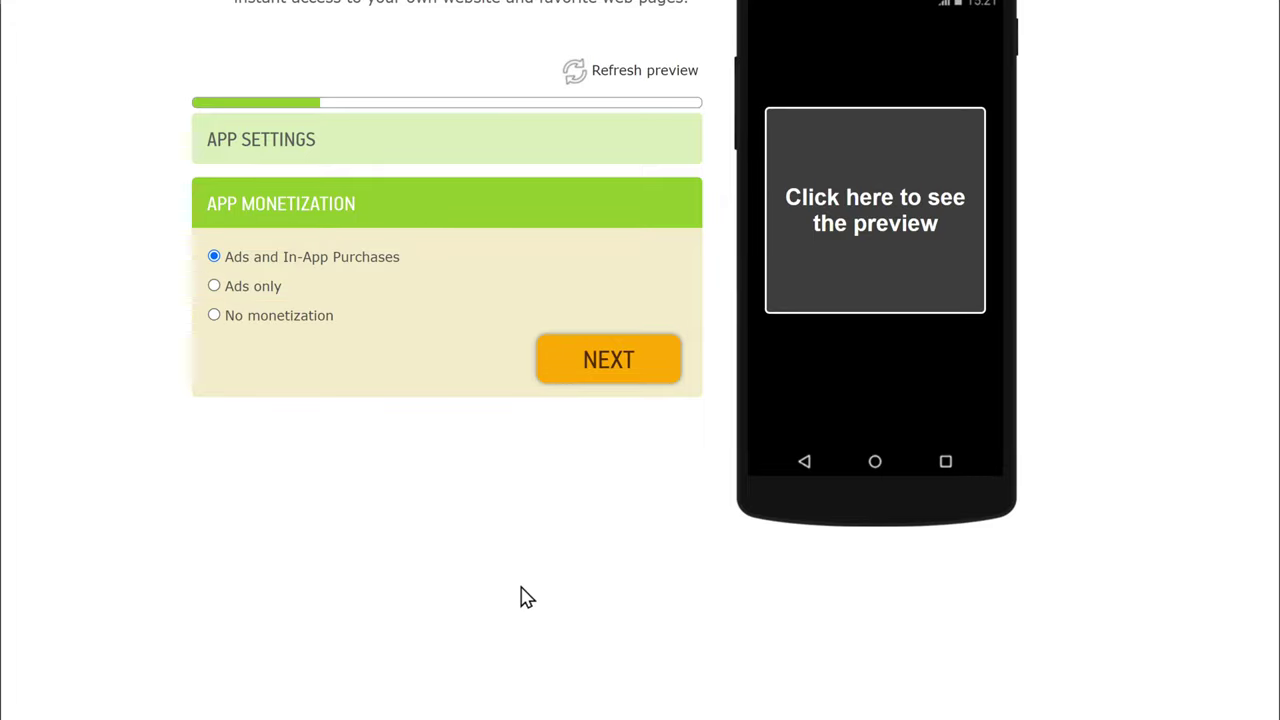
click(610, 378)
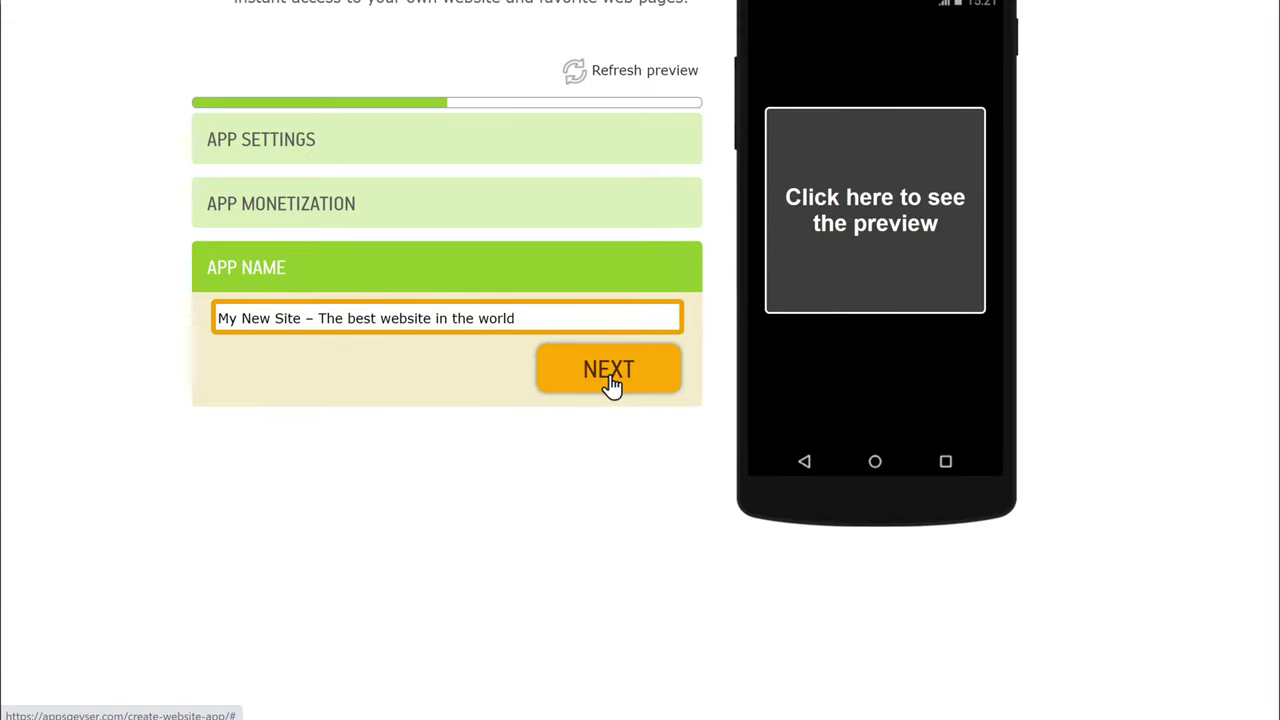
- Name the app 'Shop Grocery Now' and continue to the icon step
drag(518, 318, 199, 340)
text(Shop Grocery)
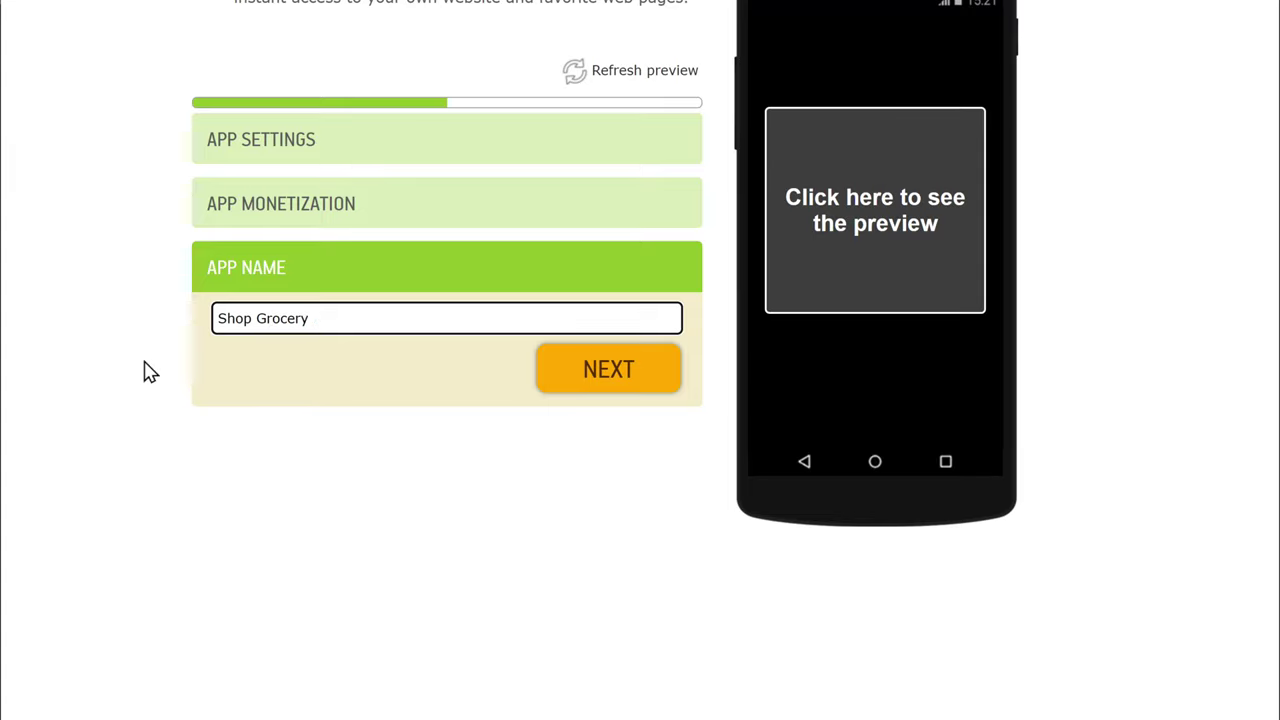
click(148, 372)
scroll(143, 371, up, 1)
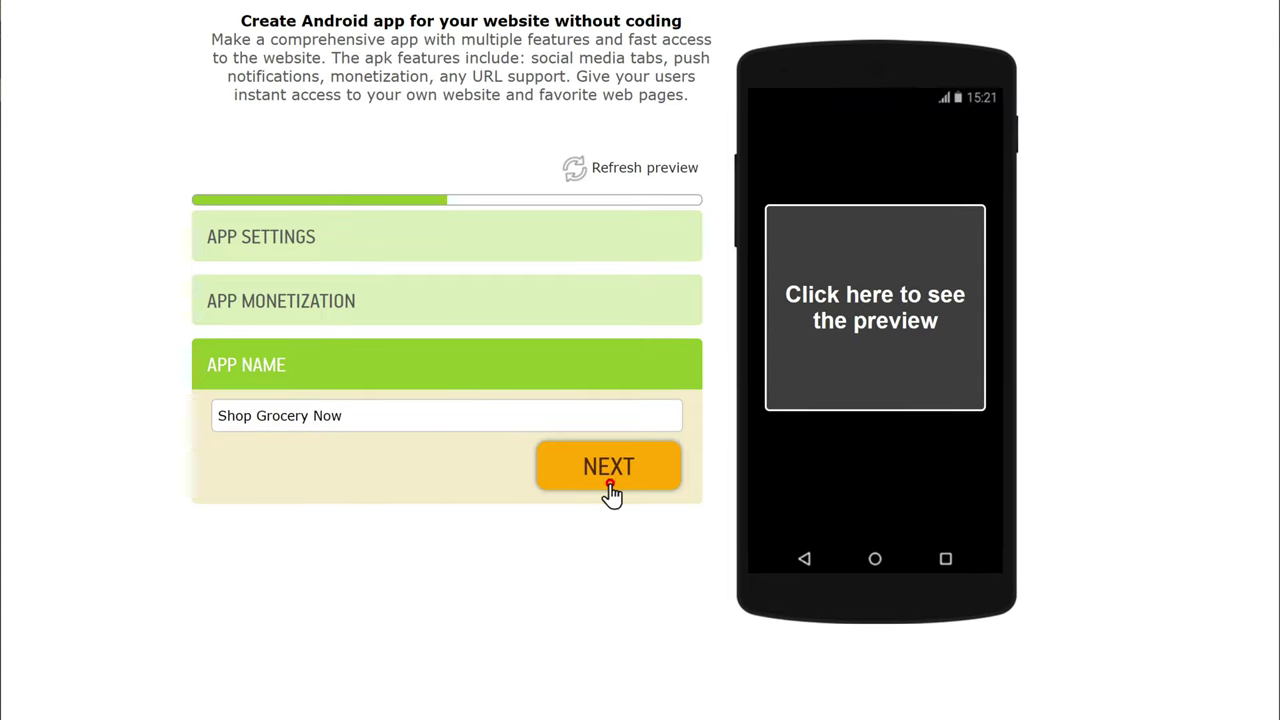
click(611, 490)
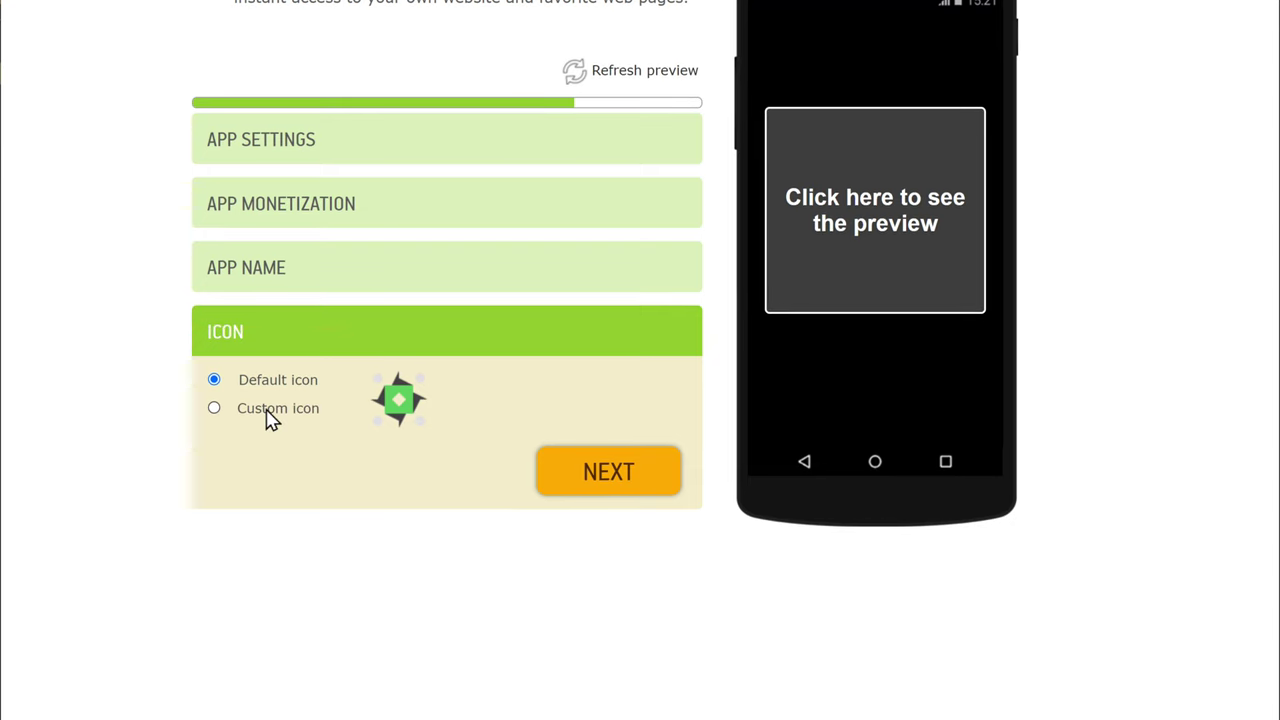
- Upload and crop the App Icon cart image as the custom icon, then create the app
click(268, 418)
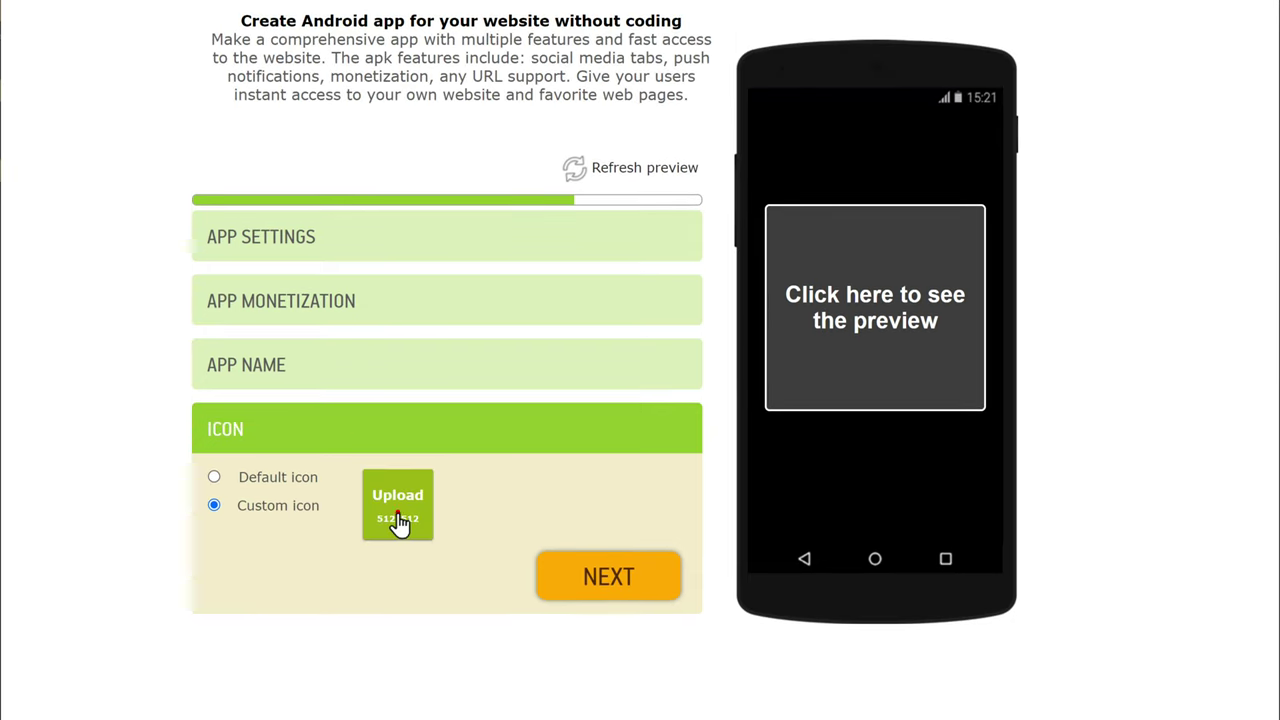
click(405, 423)
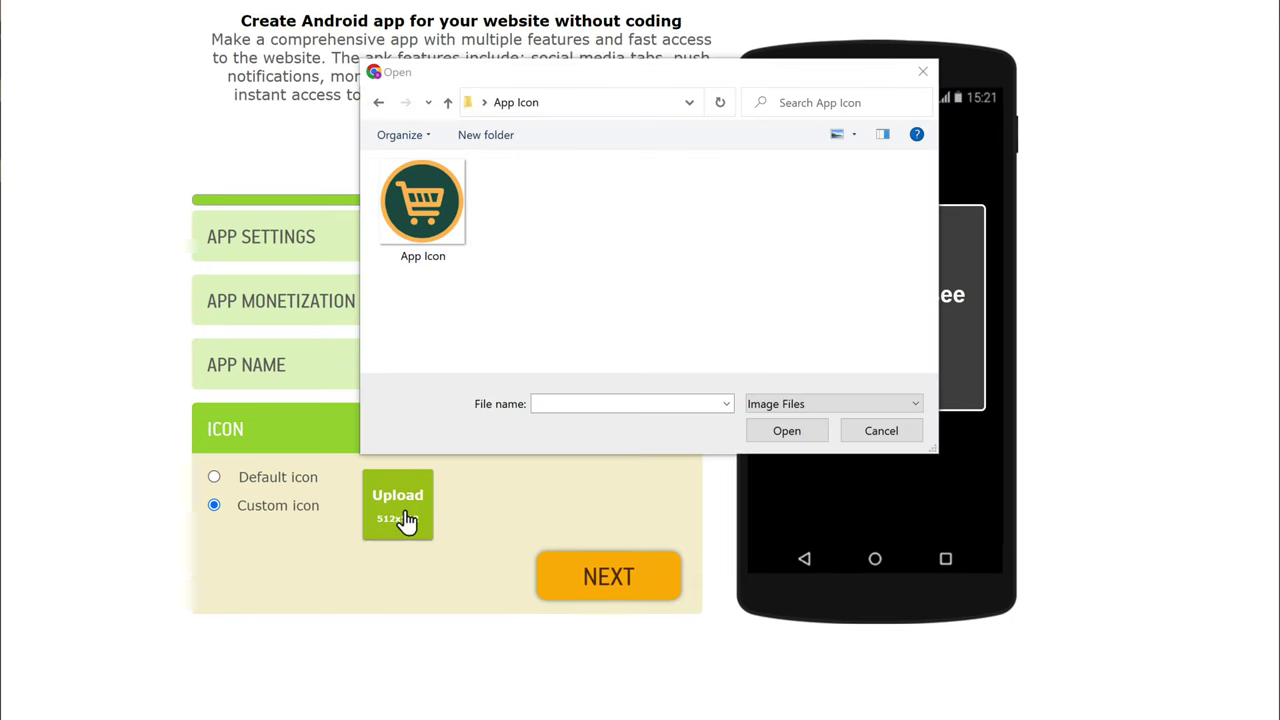
click(421, 212)
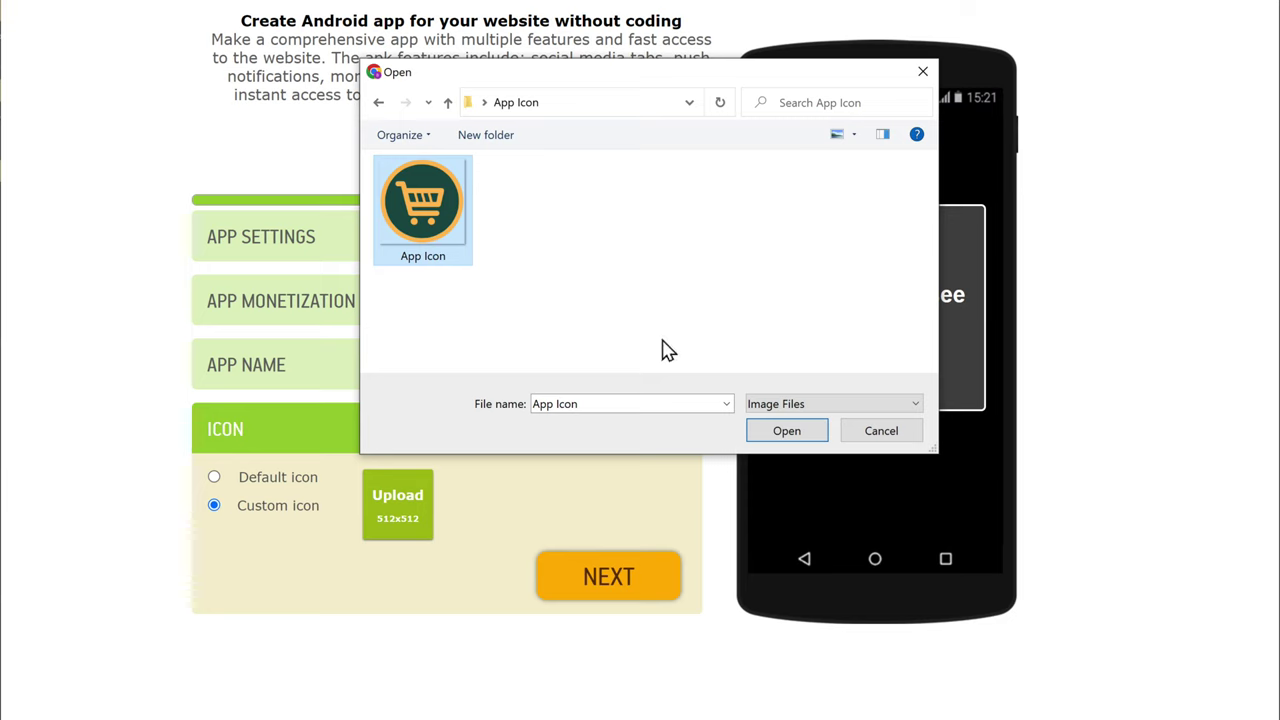
click(801, 428)
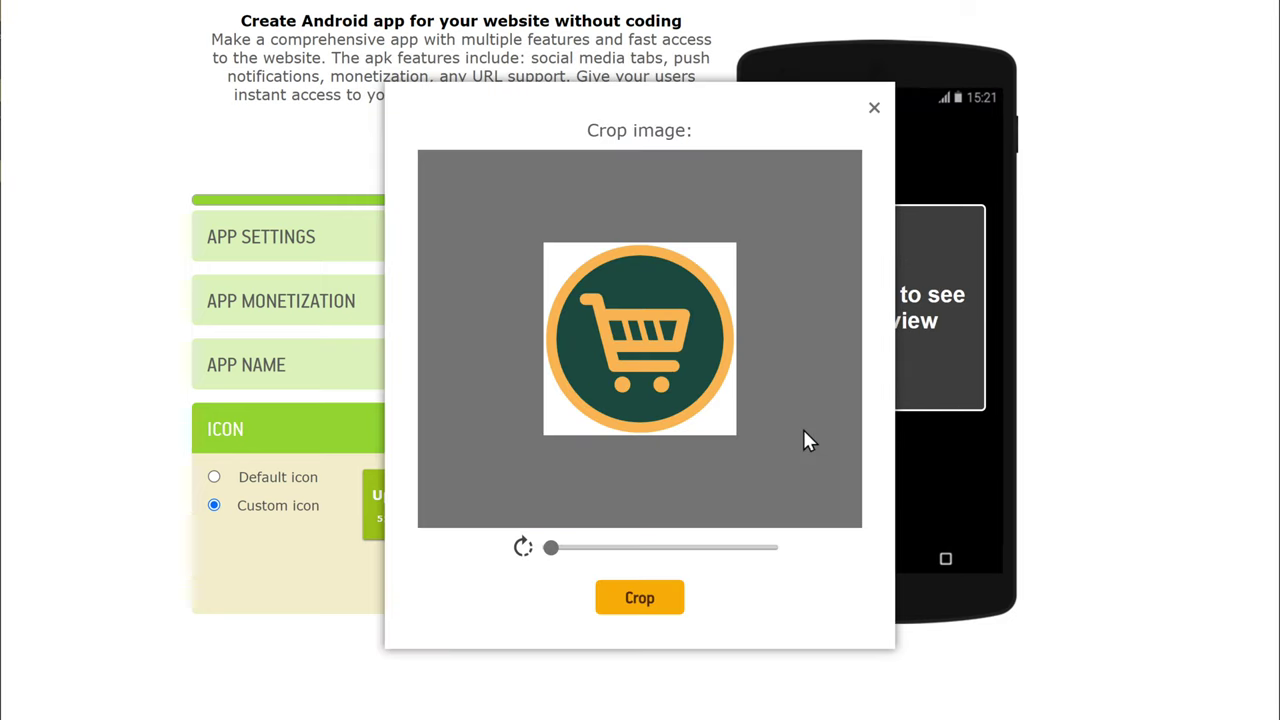
click(642, 598)
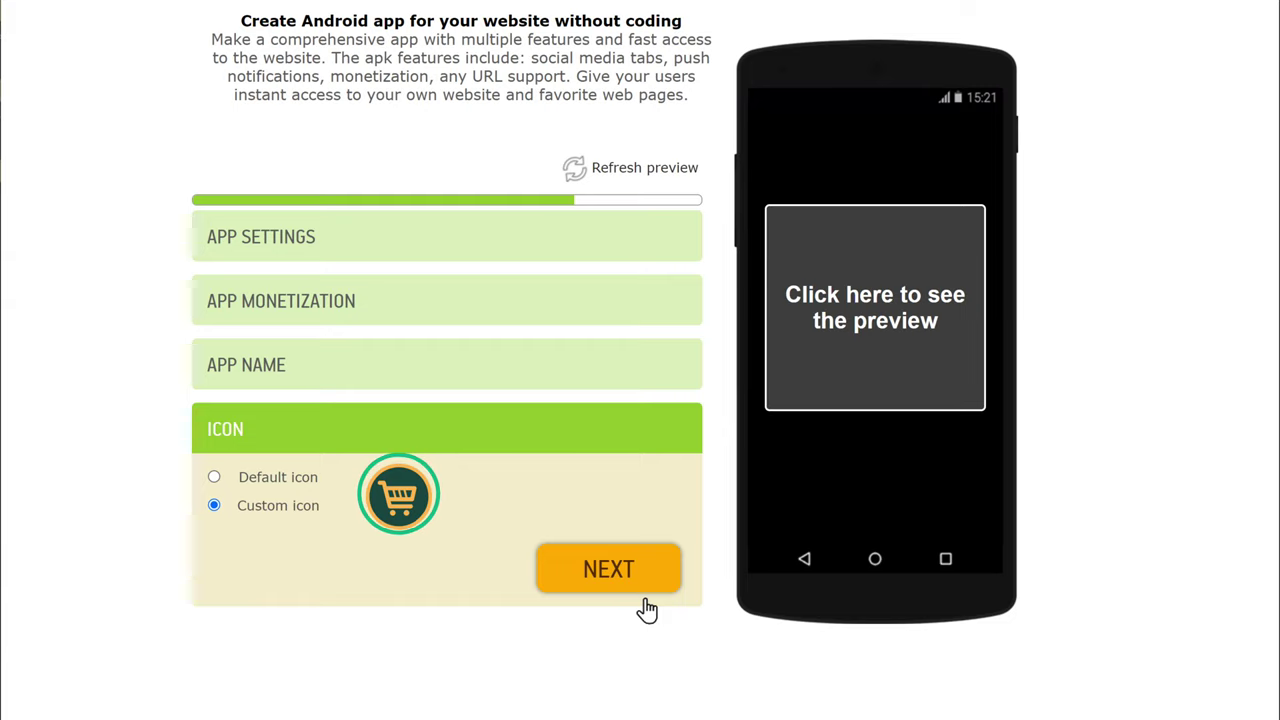
click(612, 580)
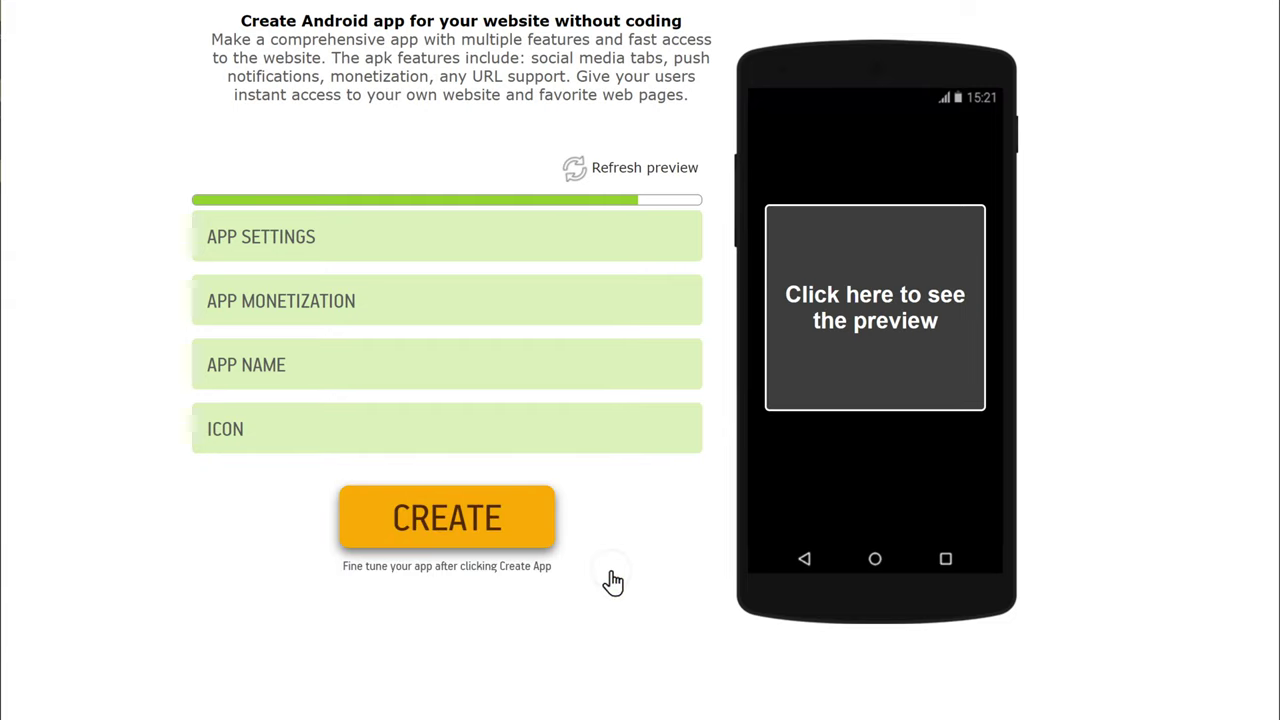
click(479, 546)
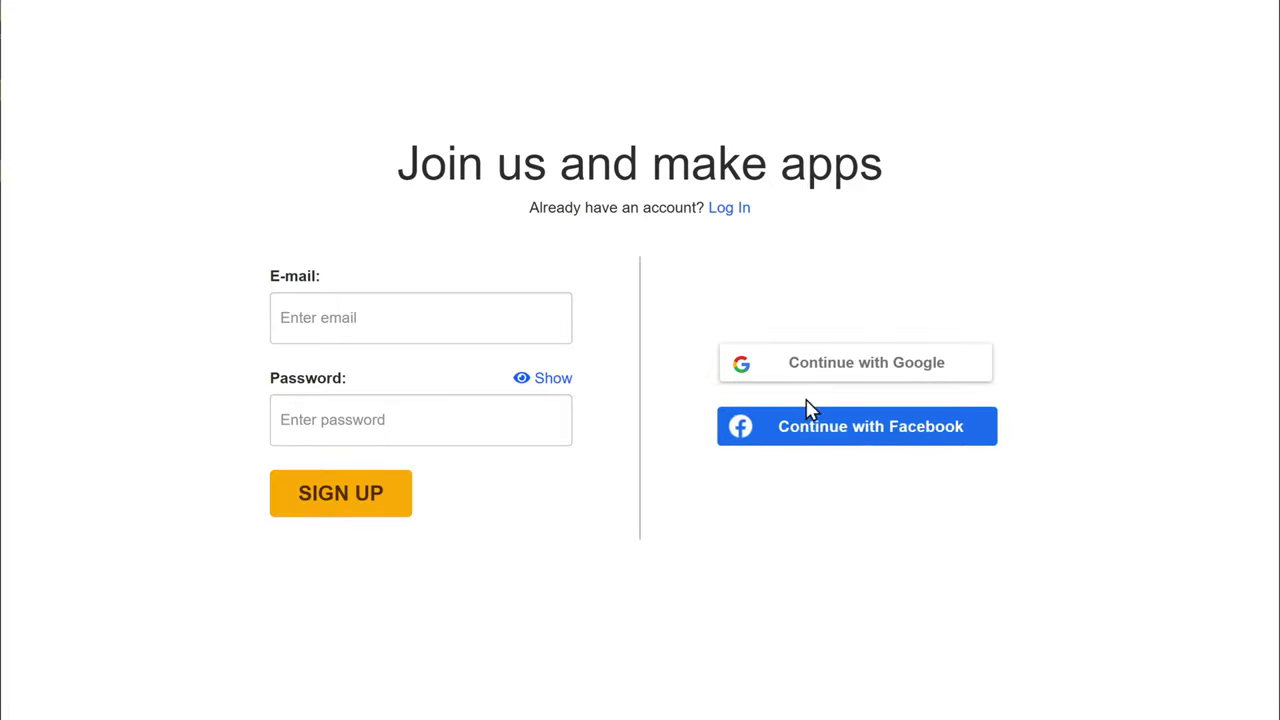
- Sign up with a Google account and e-mail the Shop Grocery Now download link
click(856, 380)
click(900, 300)
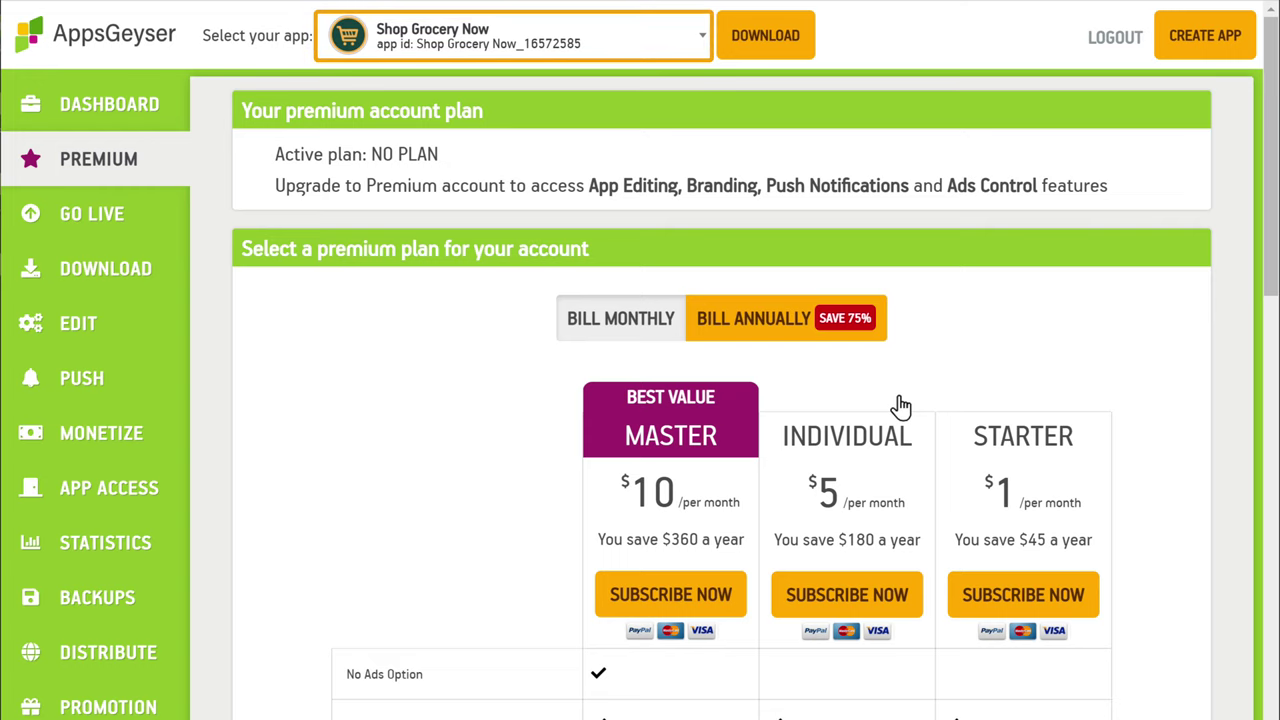
click(767, 50)
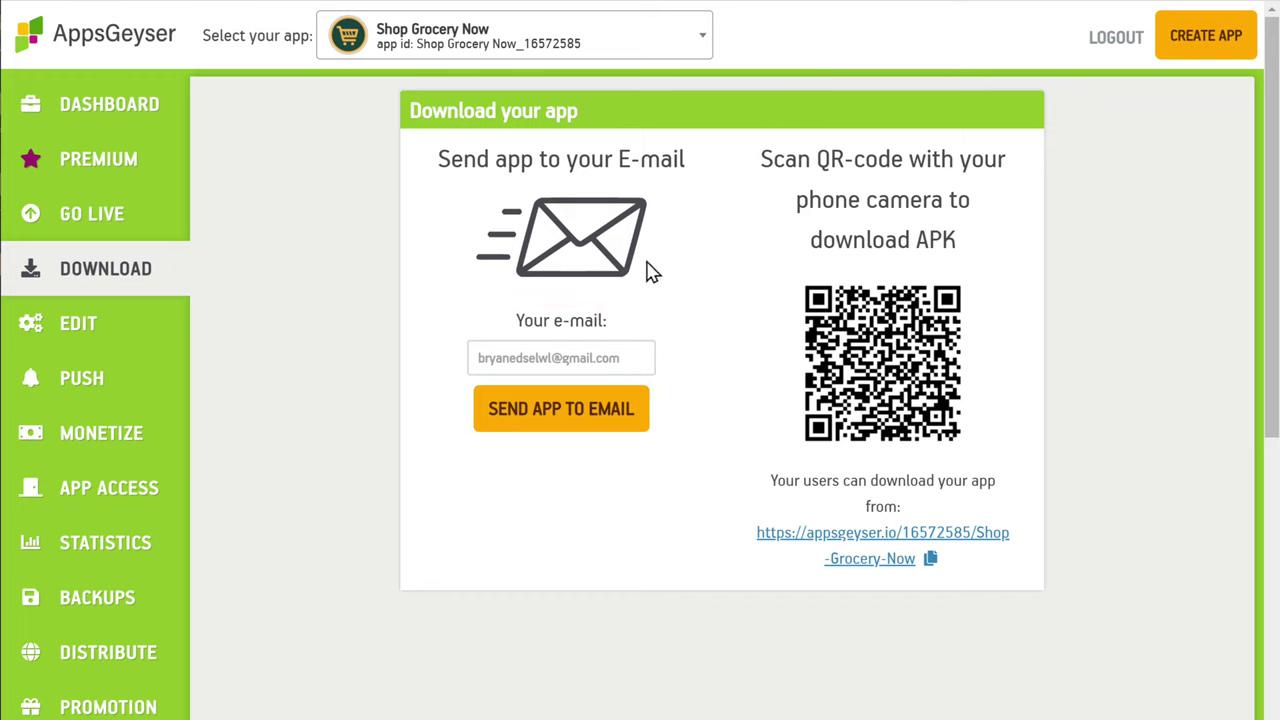
click(552, 425)
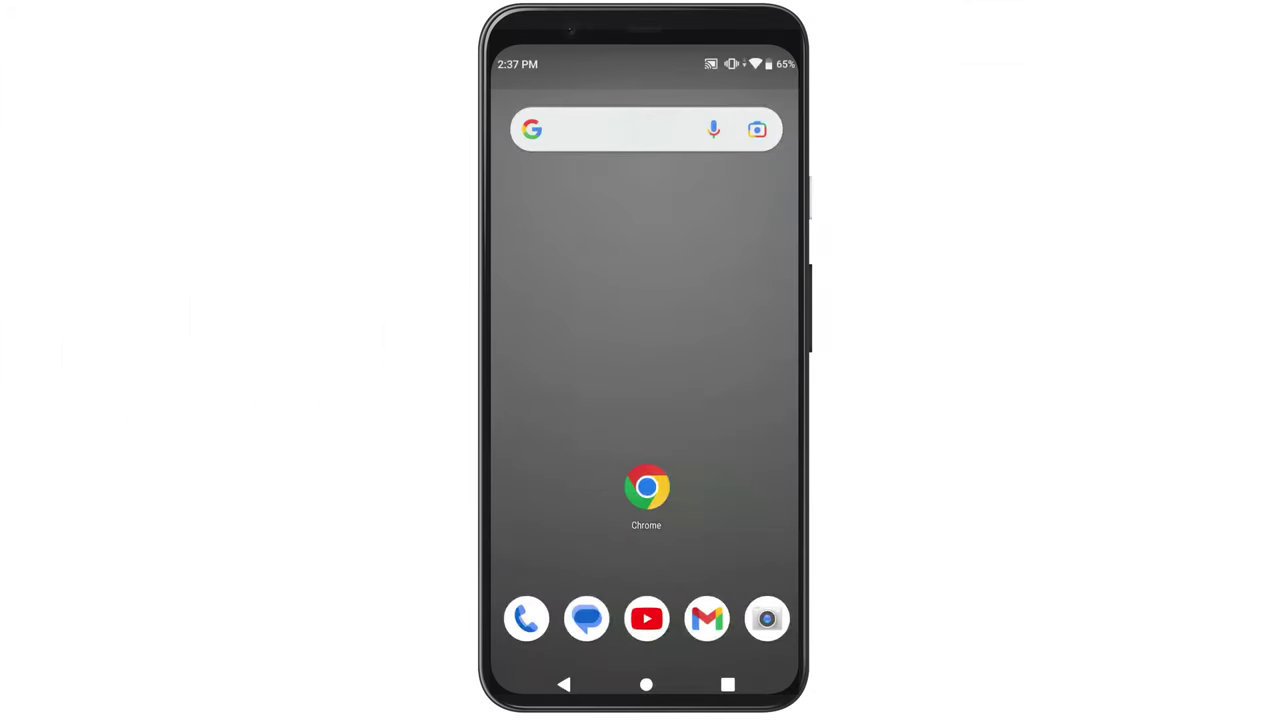
- Download the Shop Grocery Now APK from the AppsGeyser e-mail in Gmail
click(707, 619)
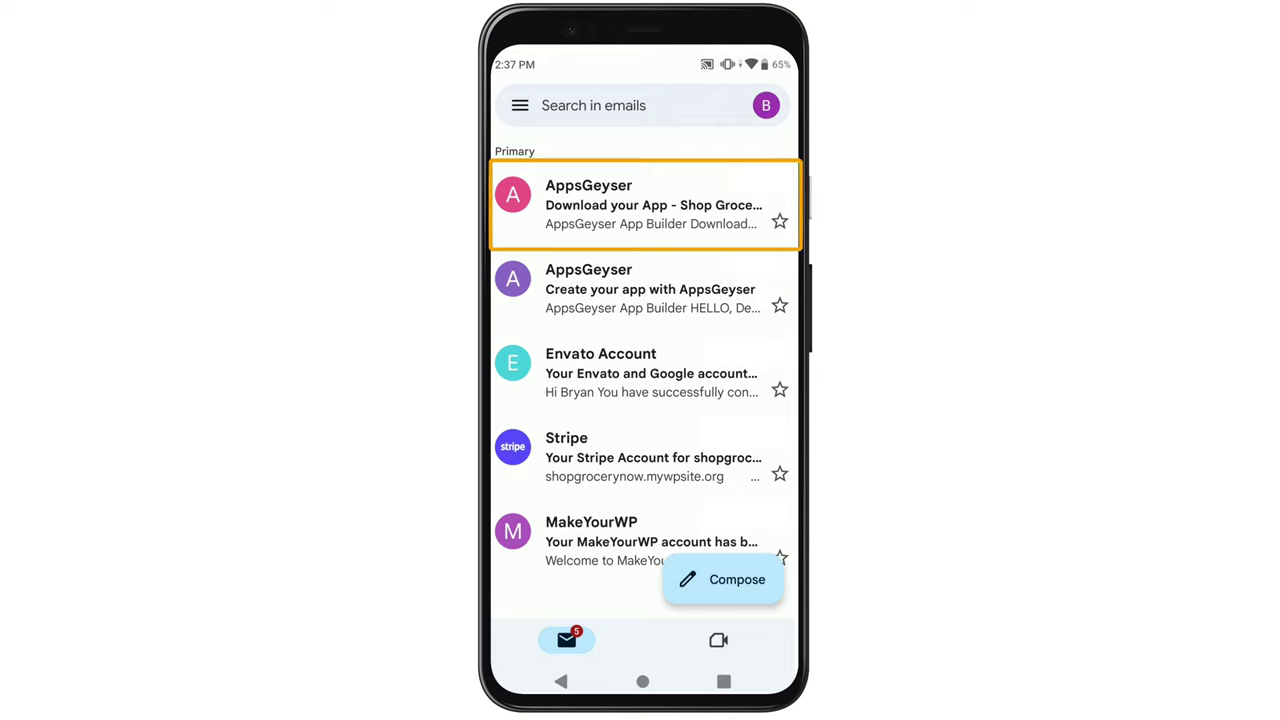
click(652, 175)
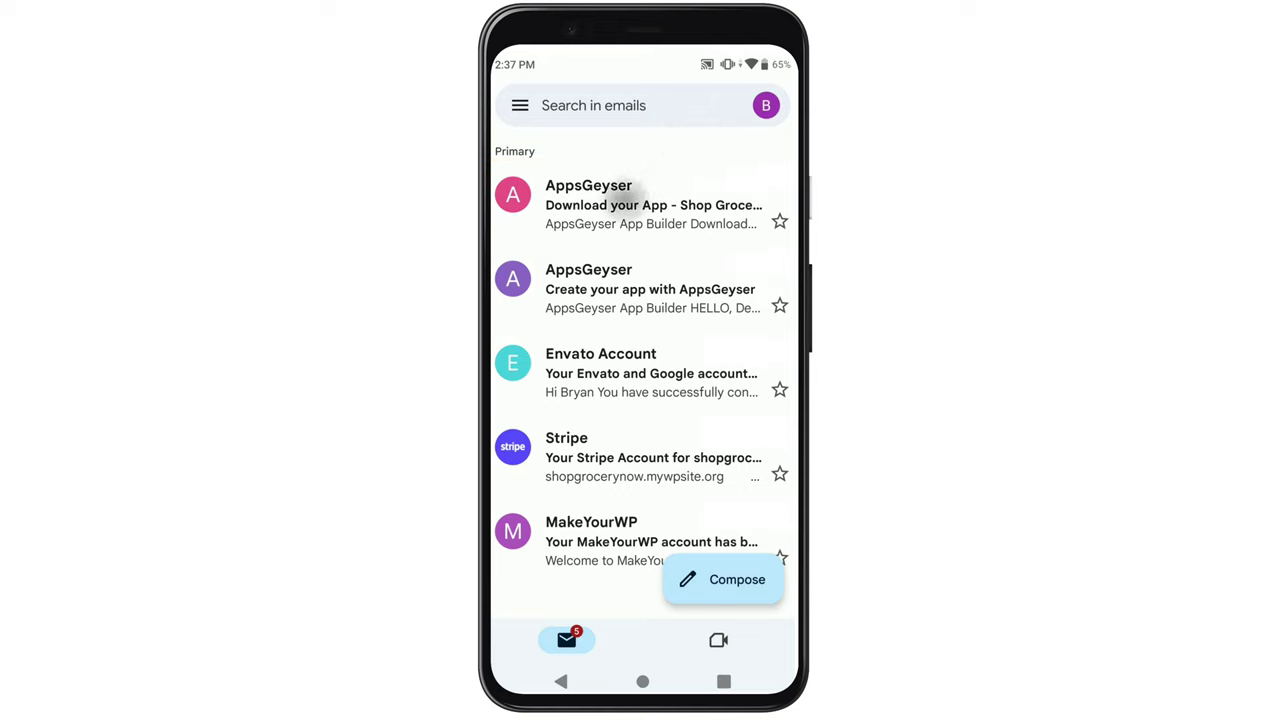
scroll(646, 400, down, 3)
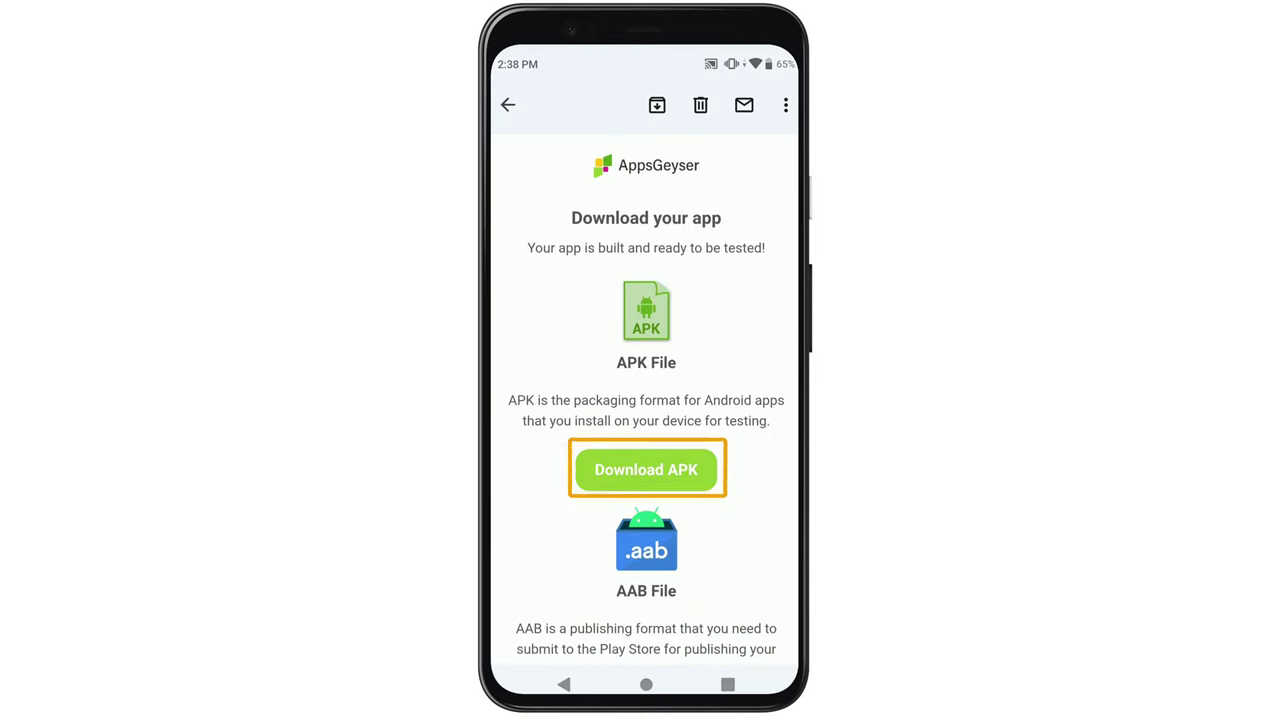
click(648, 468)
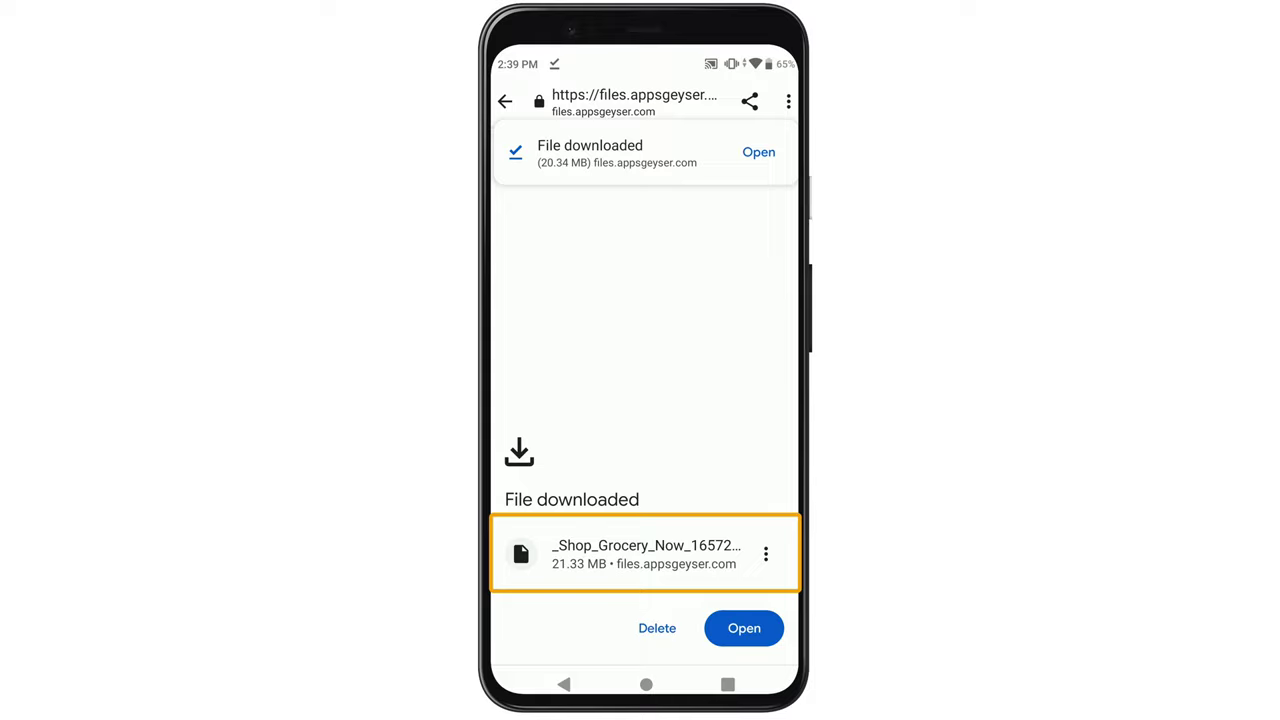
- Install the downloaded APK and browse the app's store home page
click(745, 627)
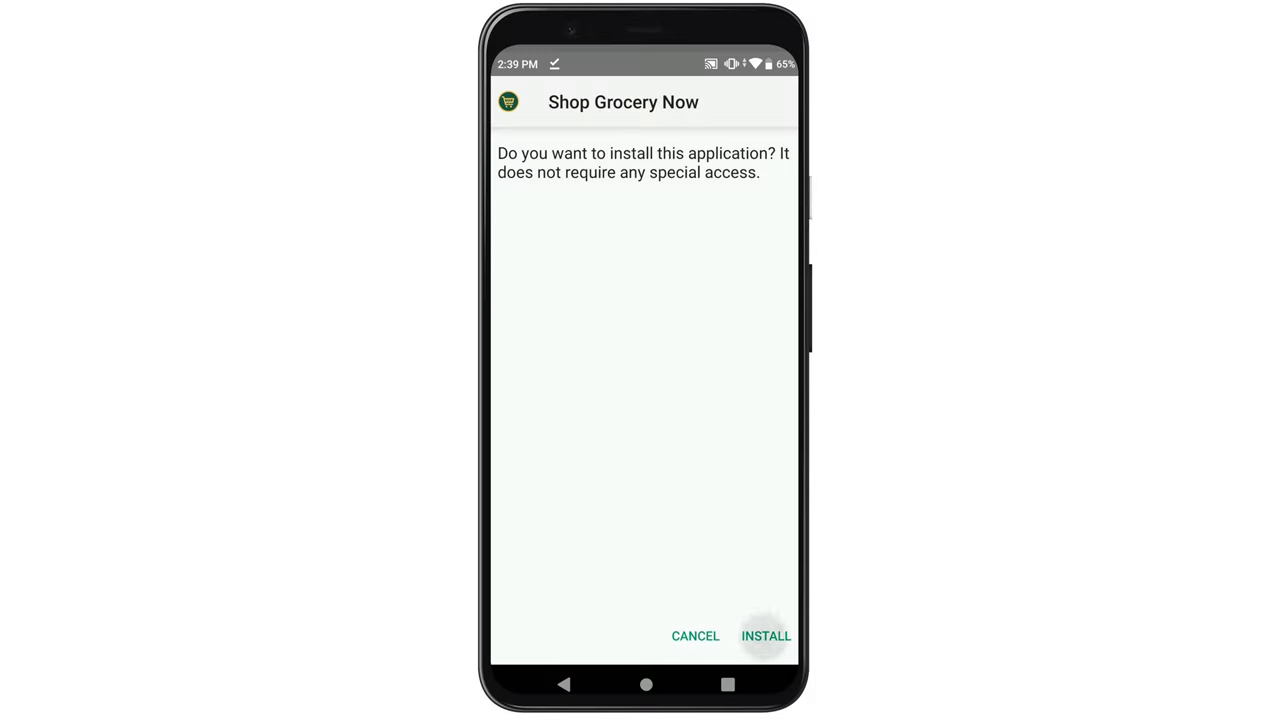
click(766, 636)
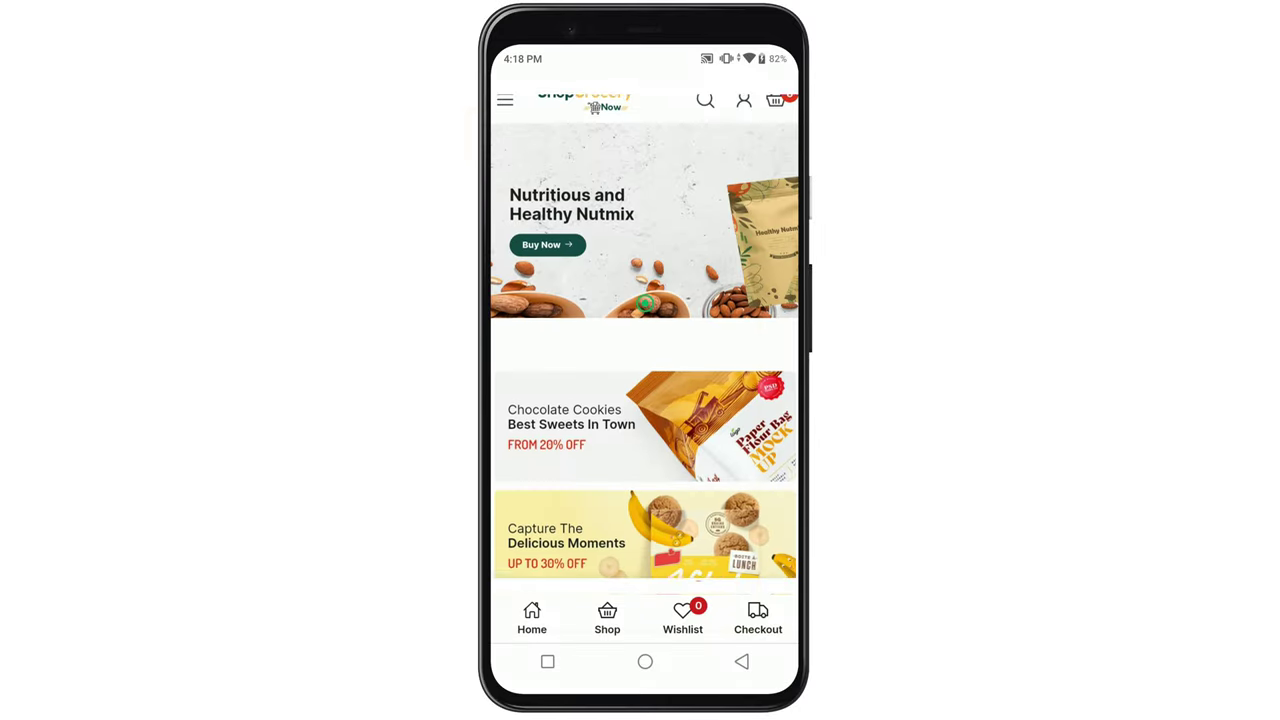
scroll(645, 340, down, 15)
scroll(645, 340, down, 10)
scroll(645, 340, up, 15)
scroll(645, 360, up, 10)
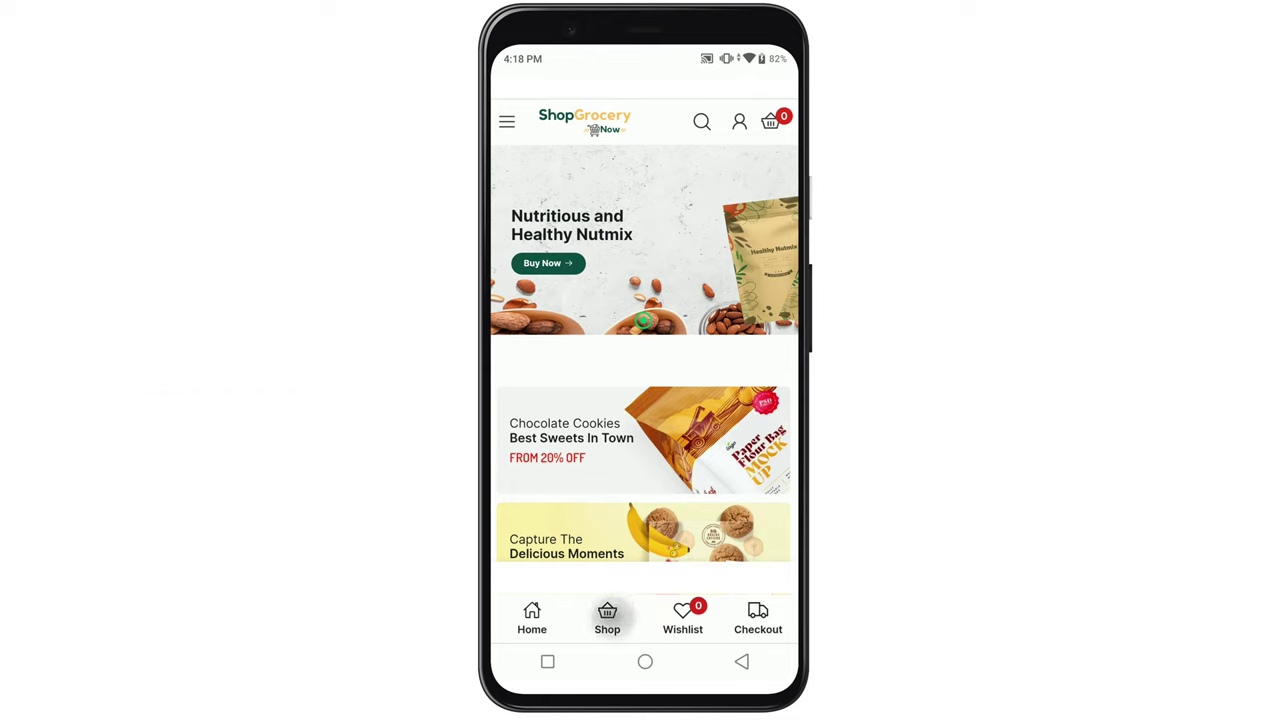
- Buy one Earthjoy Milk at ₹80.00 in the app, paying by credit card
scroll(644, 321, down, 10)
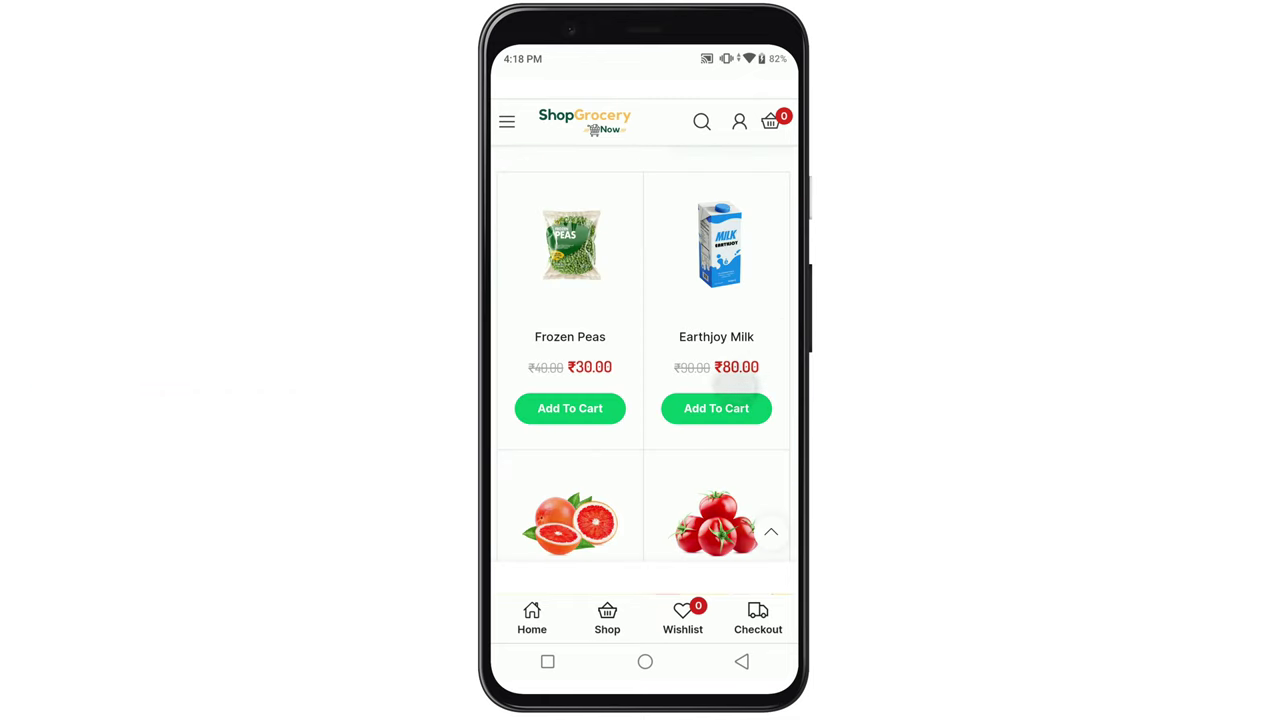
click(716, 406)
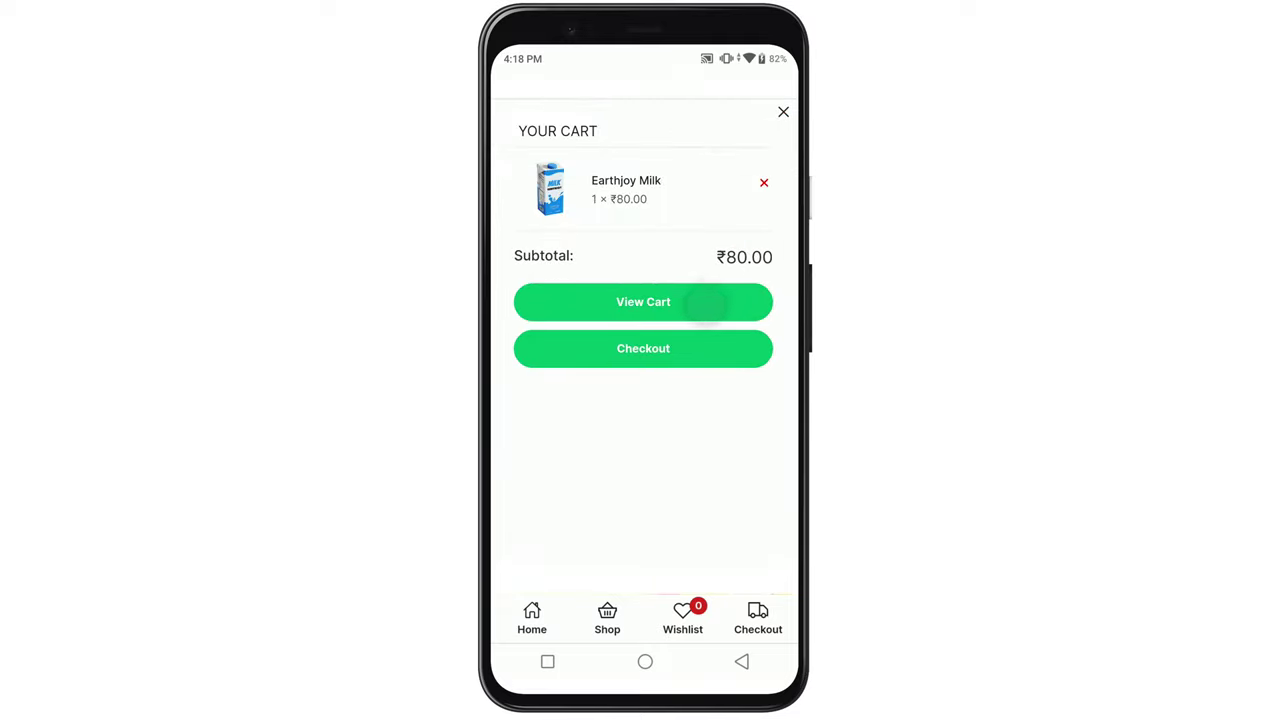
click(668, 345)
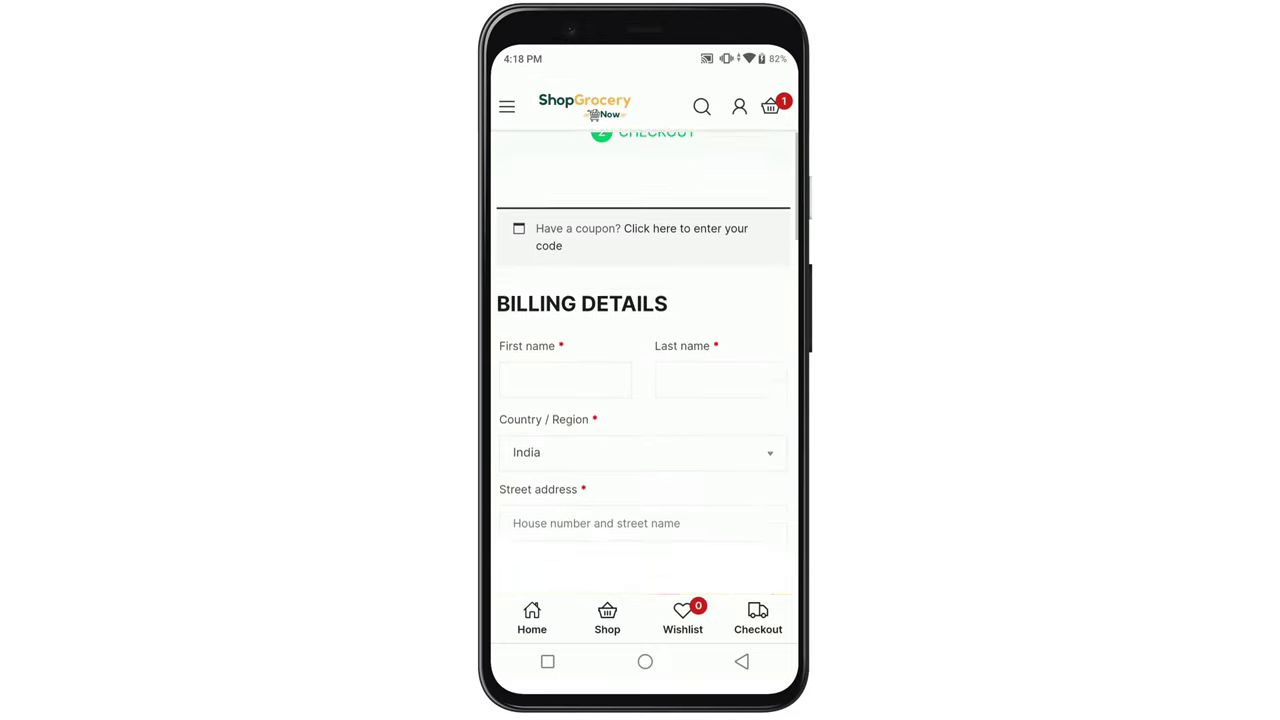
scroll(644, 360, down, 2)
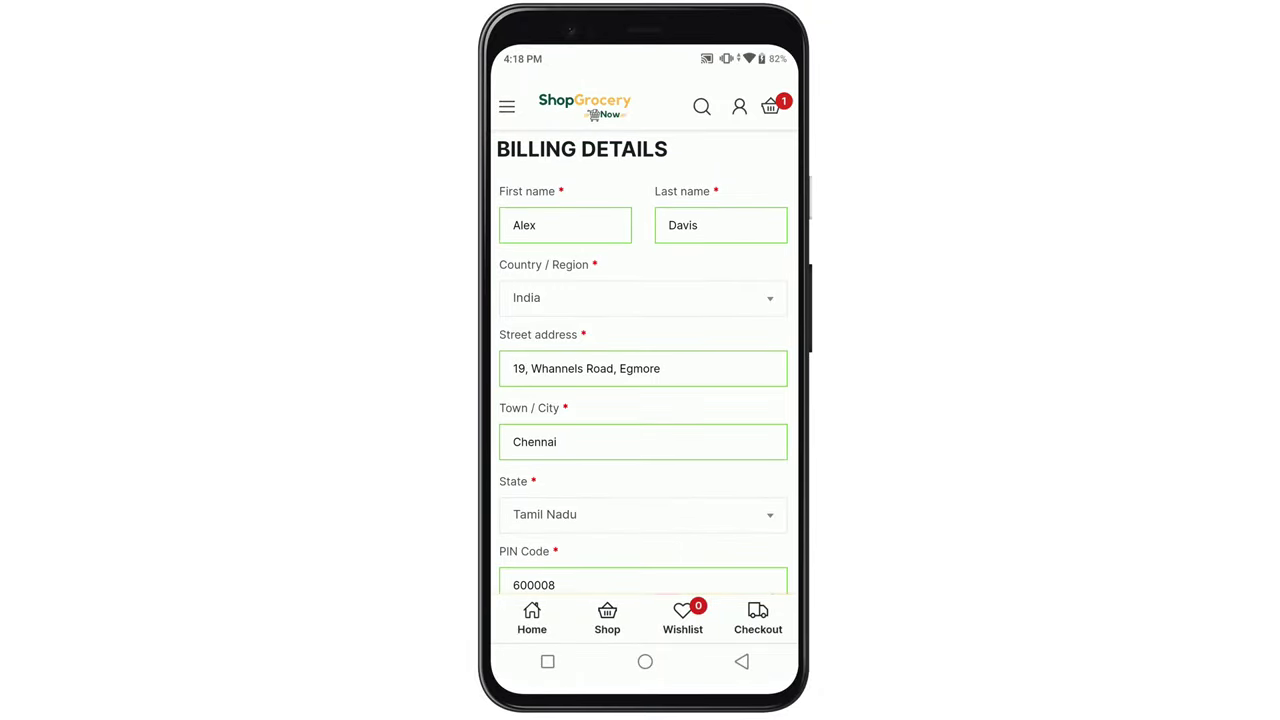
scroll(643, 360, down, 10)
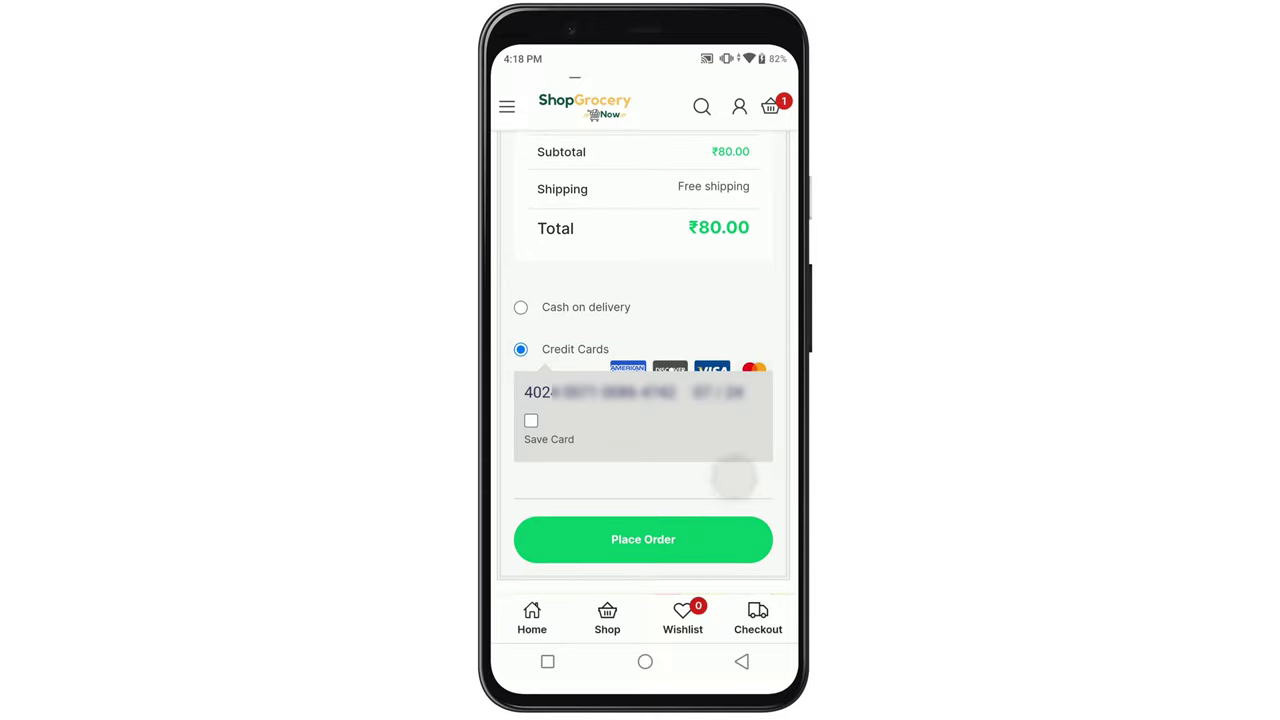
click(672, 531)
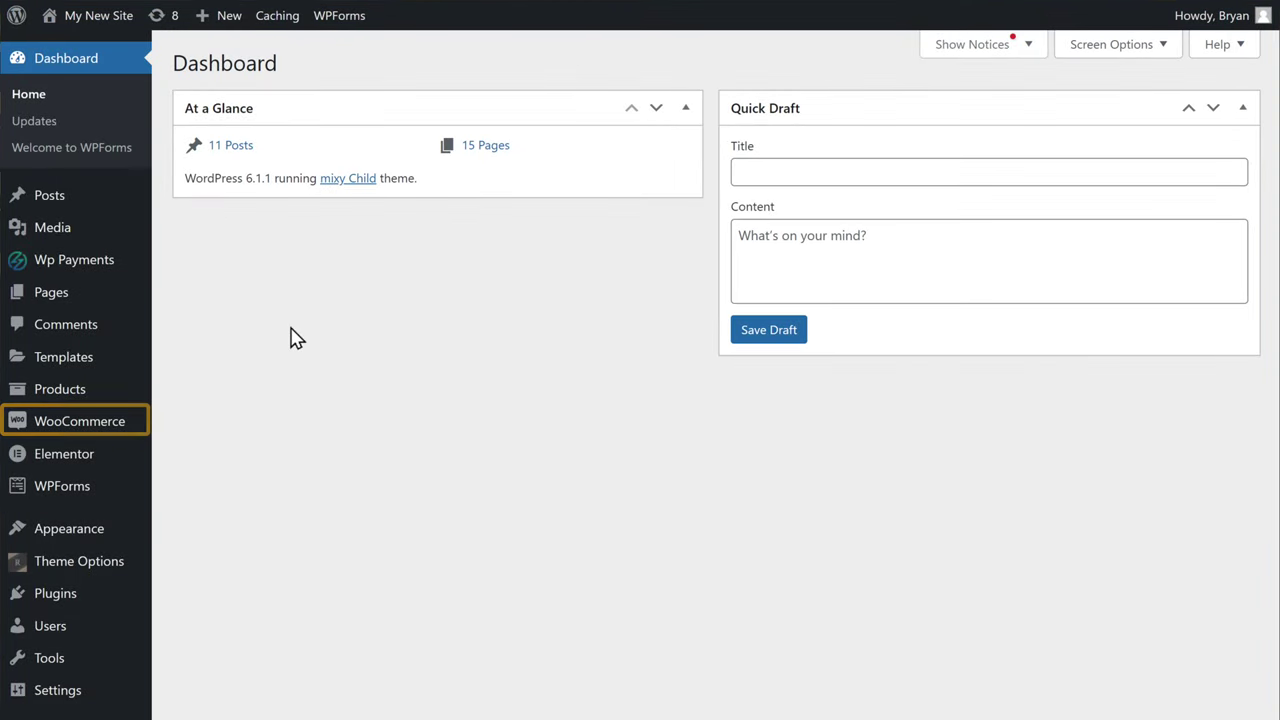
- Open the new Earthjoy Milk order from the WooCommerce Orders list
mouse_move(69, 428)
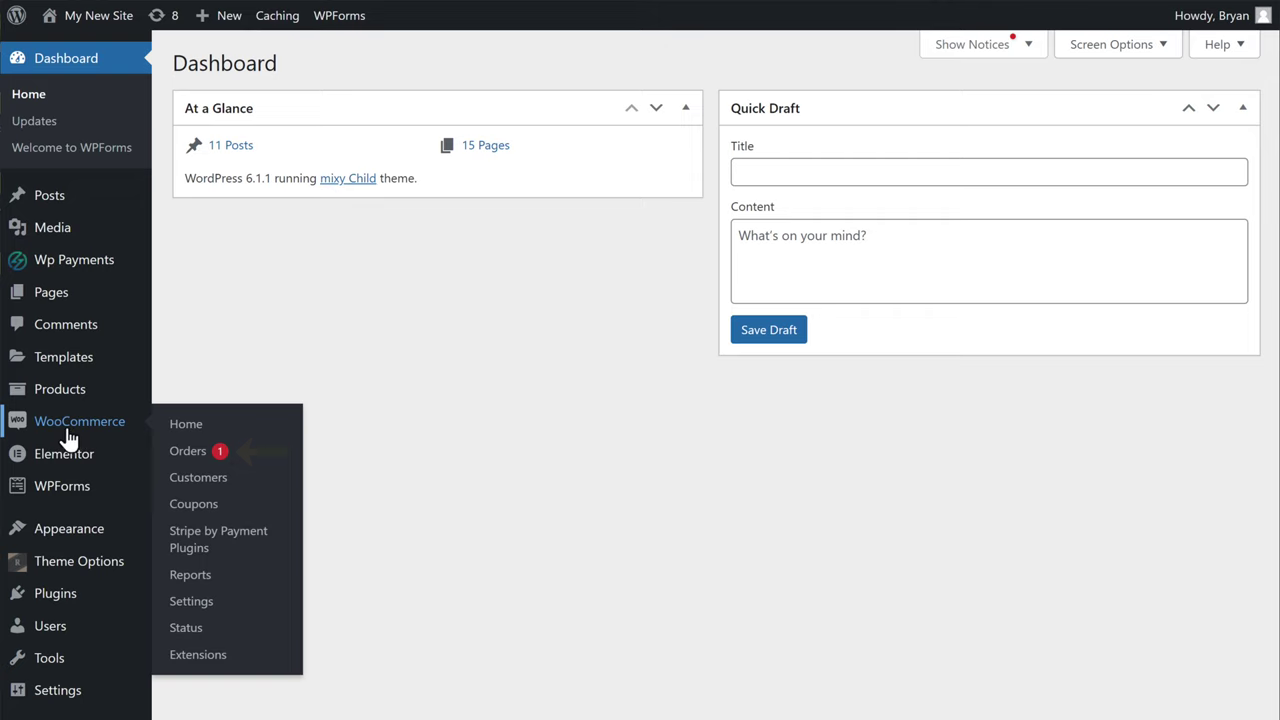
click(187, 455)
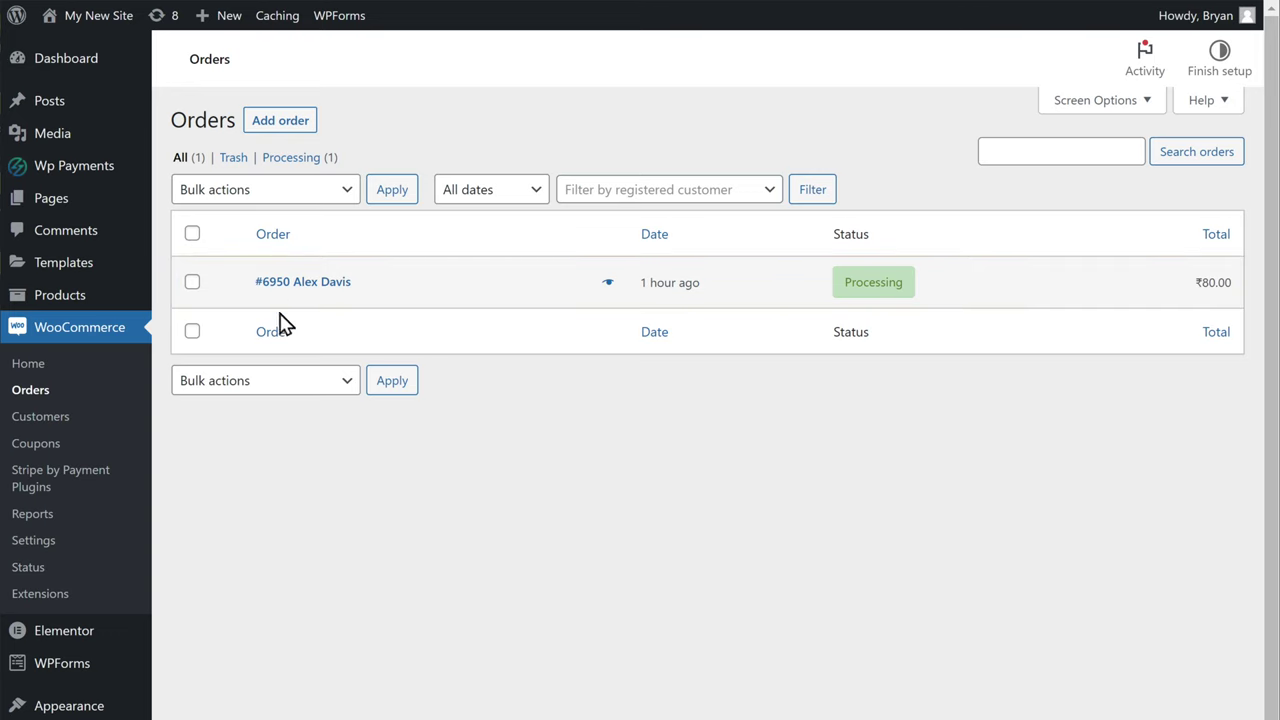
click(300, 285)
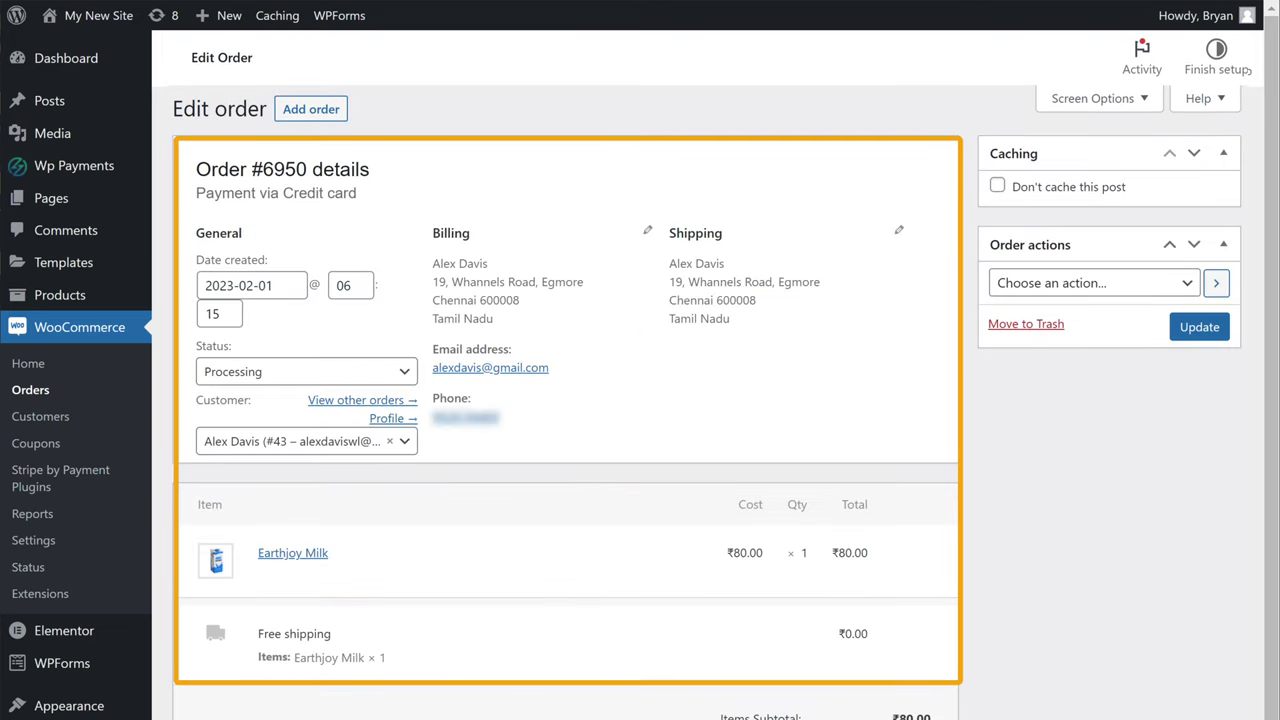